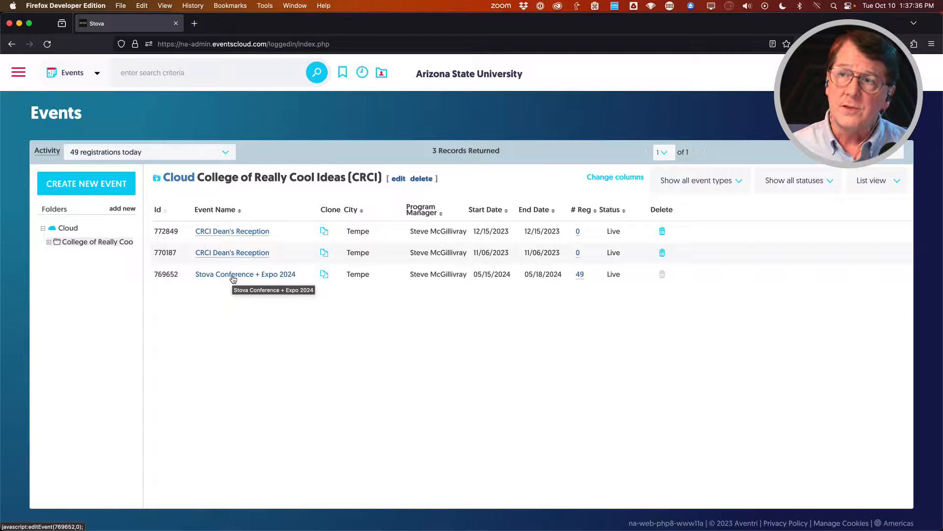
# Open the Virtual tab of Registration Settings for Stova Conference + Expo 2024.
pyautogui.moveTo(233, 279)
pyautogui.moveTo(258, 296)
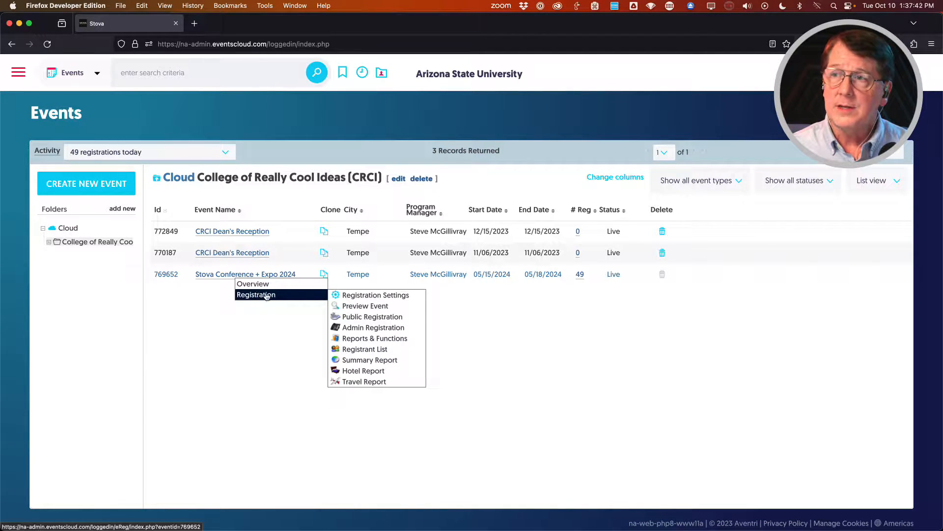
pyautogui.click(367, 296)
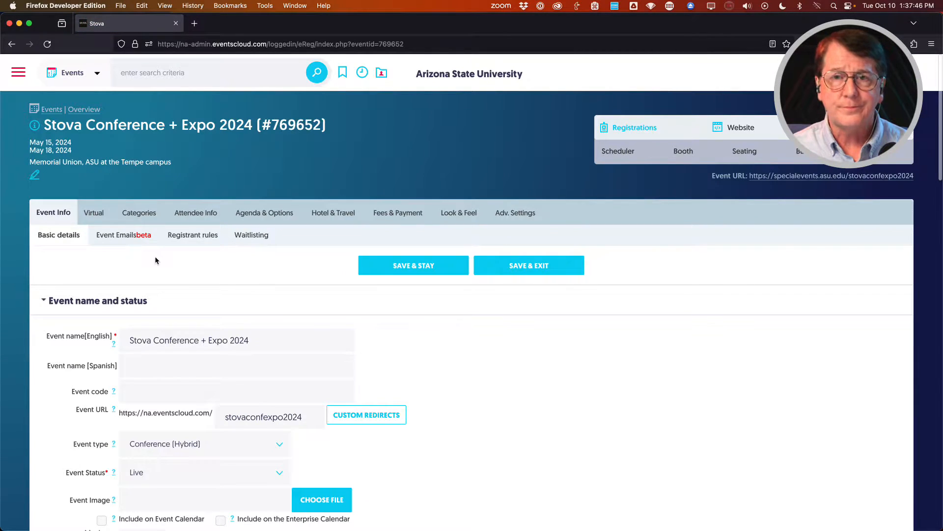
pyautogui.click(95, 215)
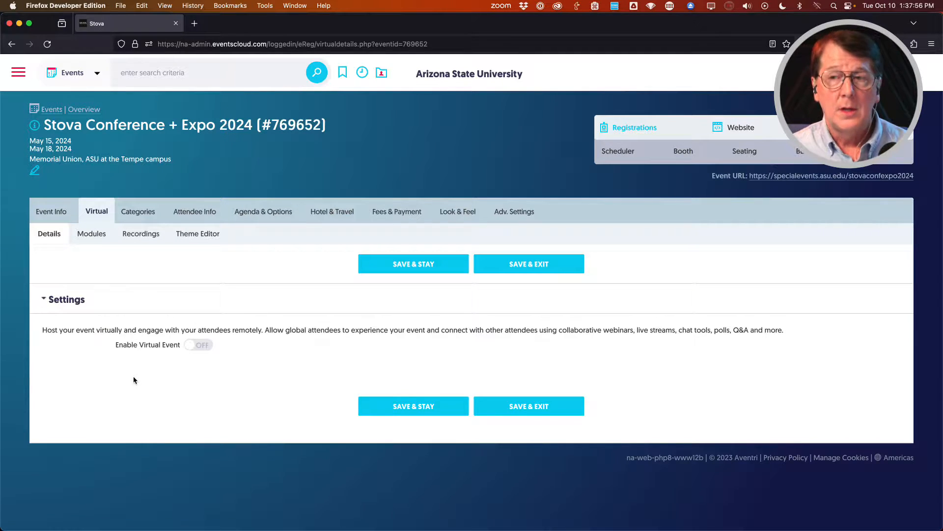
# Turn on the Enable Virtual Event toggle to bring up the status confirmation.
pyautogui.click(206, 349)
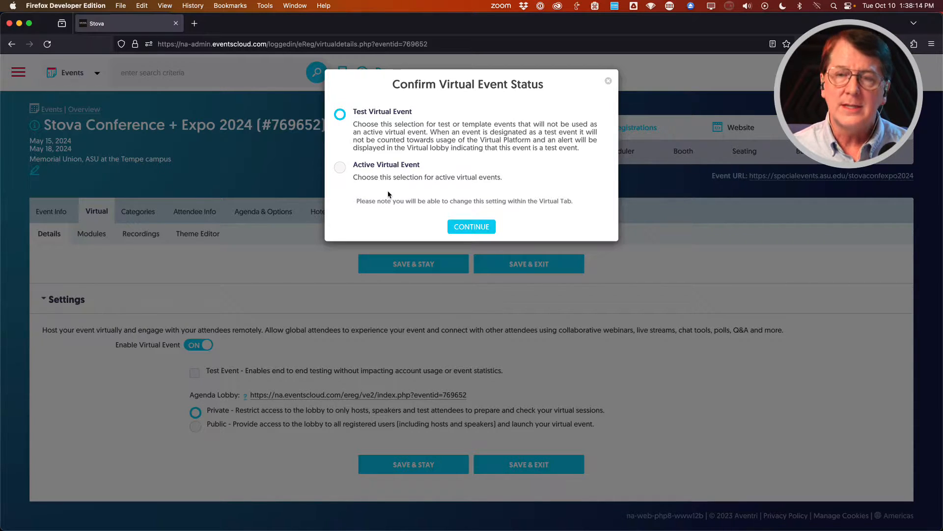
# Confirm the event as a Test Virtual Event and save the virtual settings.
pyautogui.click(467, 226)
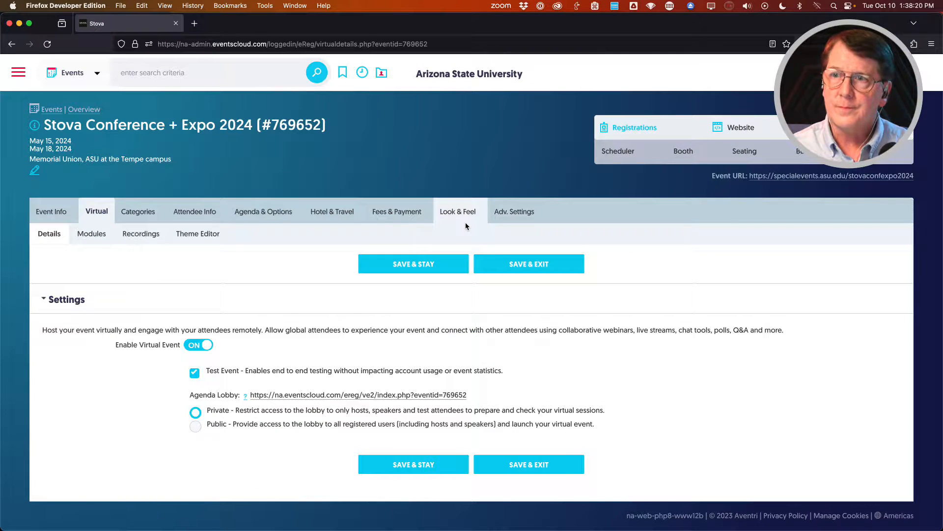
pyautogui.click(408, 259)
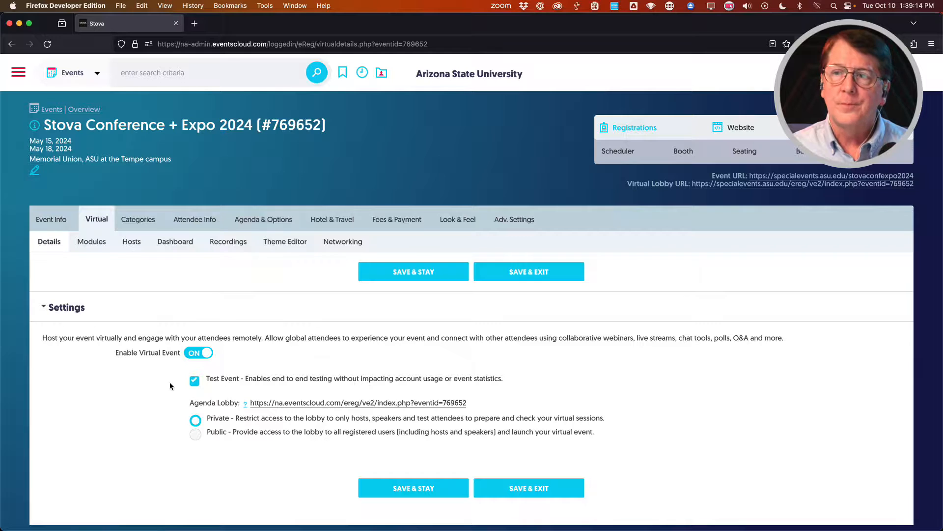
pyautogui.scroll(-1, 169, 383)
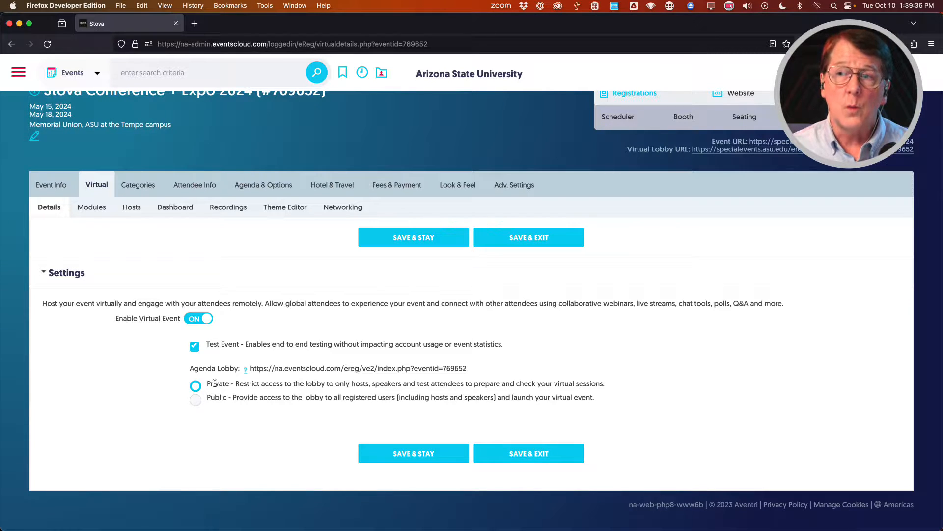
# Set lobby access to Public, save it, and go to the Virtual Dashboard.
pyautogui.click(197, 400)
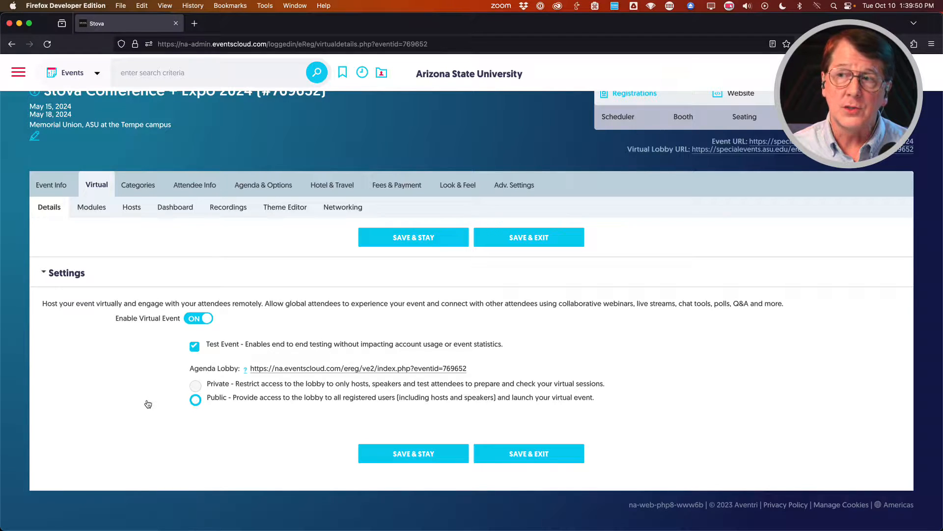
pyautogui.click(410, 458)
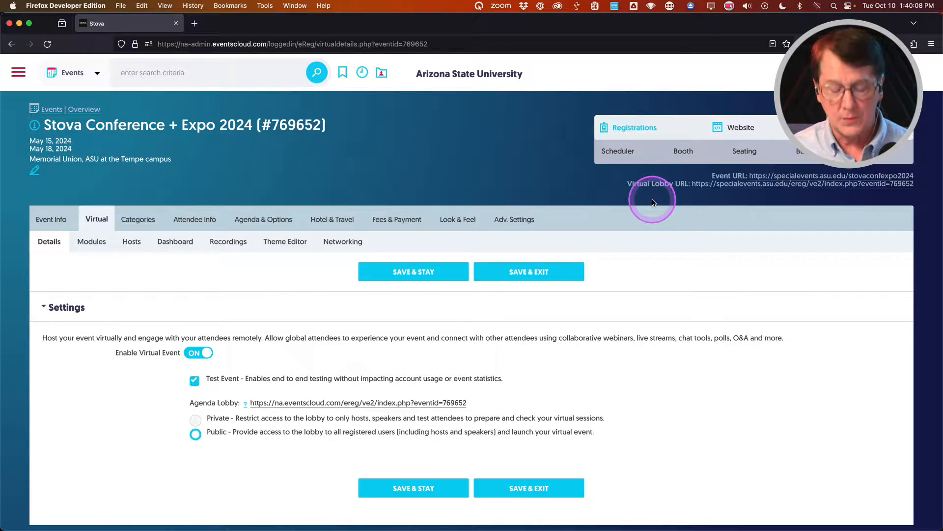
pyautogui.hotkey('ctrl', 'alt', 'm')
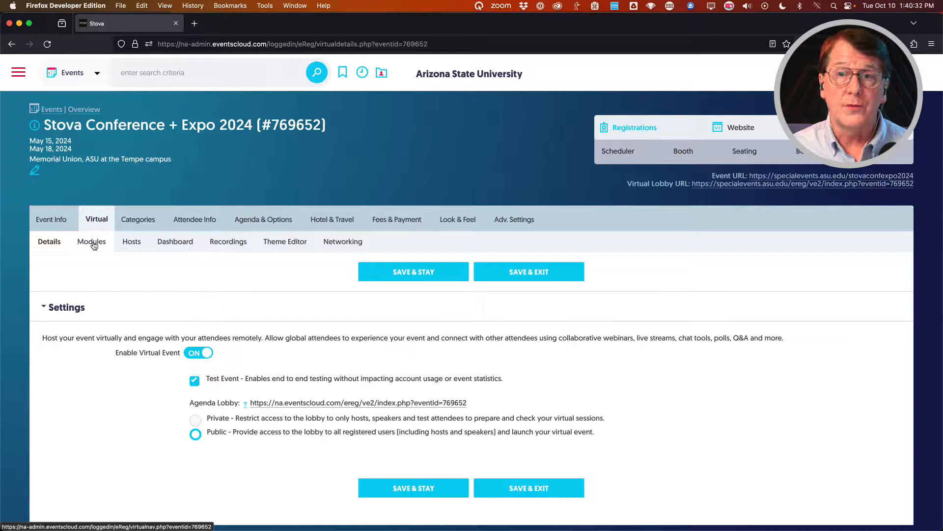
pyautogui.click(134, 246)
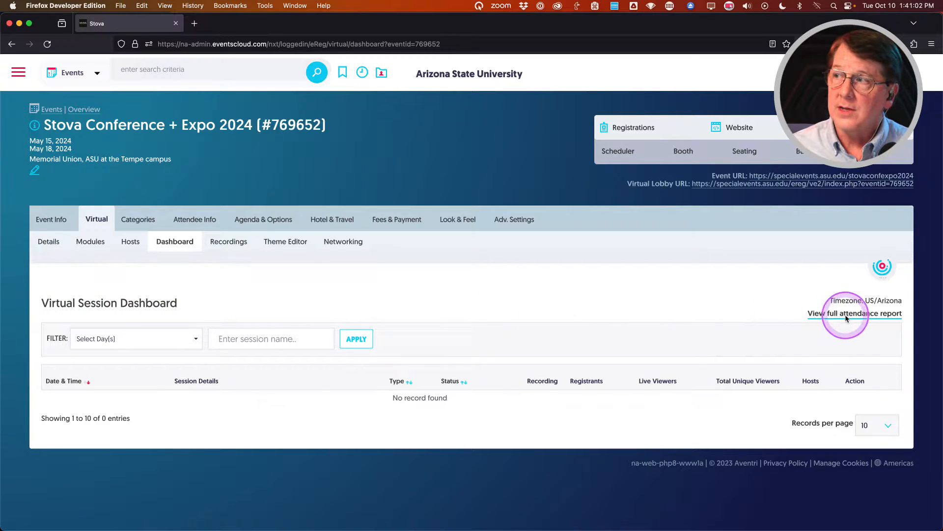
# Review the full attendance report's All Attendees filter, then close the report.
pyautogui.click(827, 316)
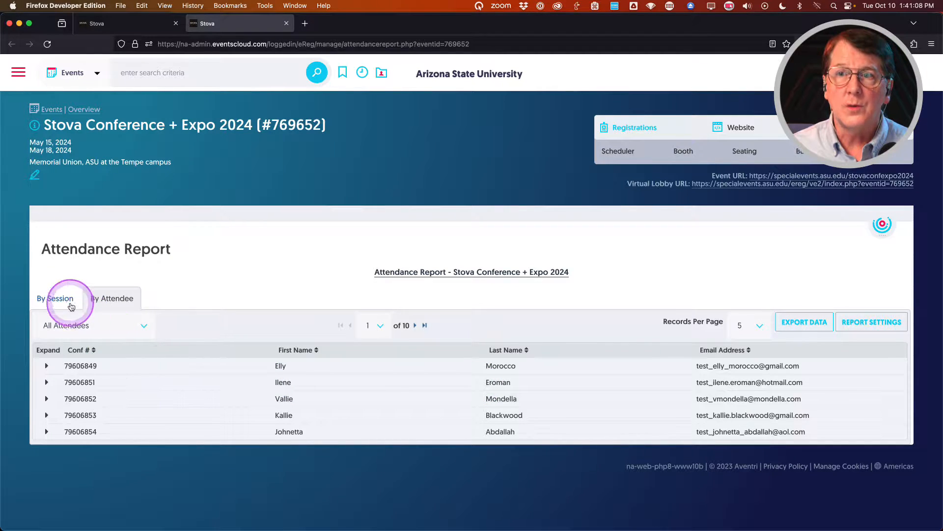
pyautogui.click(65, 325)
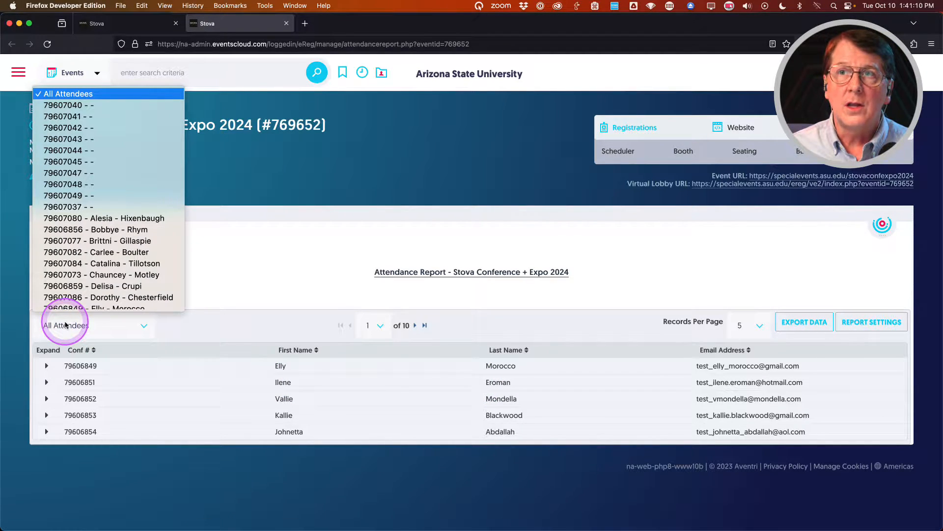
pyautogui.click(302, 257)
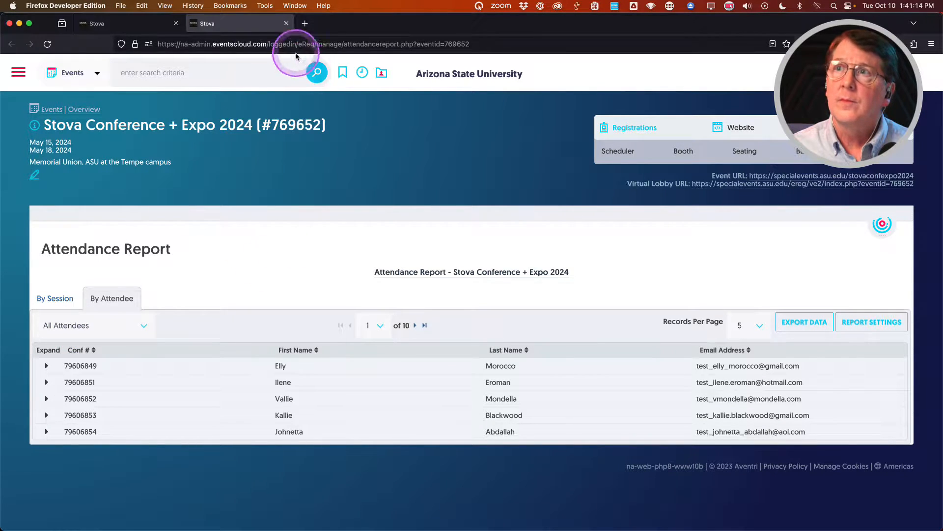
pyautogui.click(286, 23)
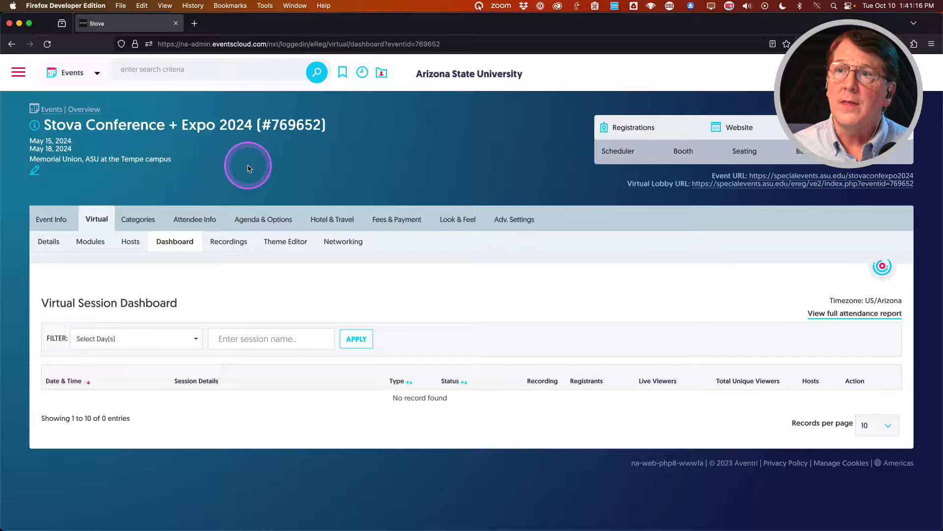
pyautogui.click(154, 250)
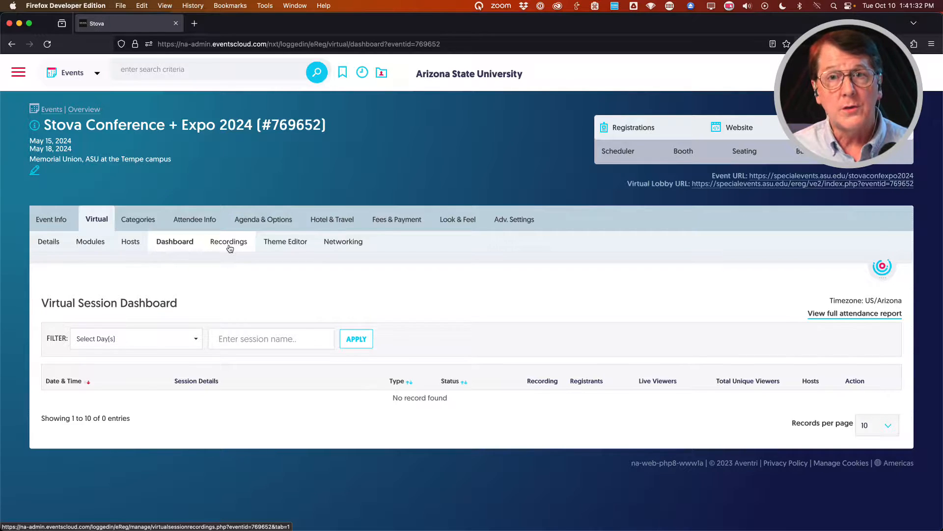
# Open the virtual lobby Theme Editor from the dashboard.
pyautogui.click(257, 290)
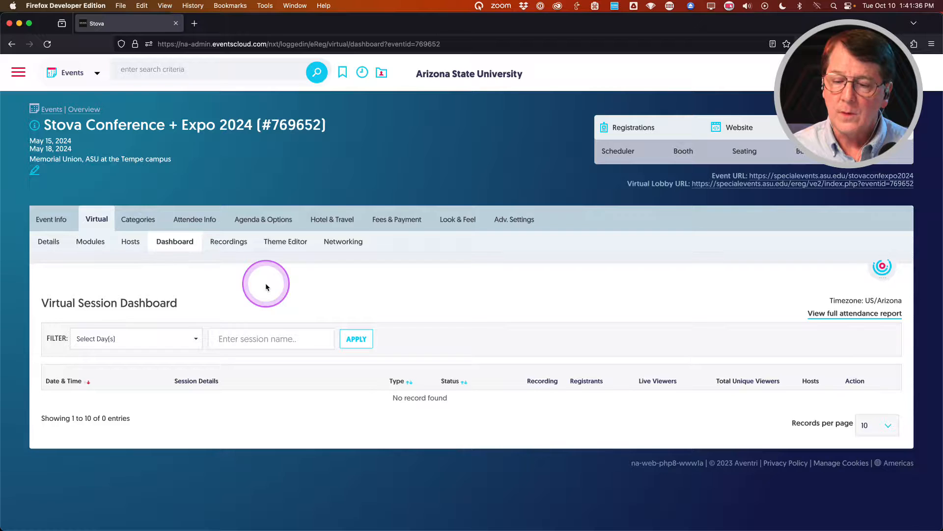
pyautogui.click(280, 278)
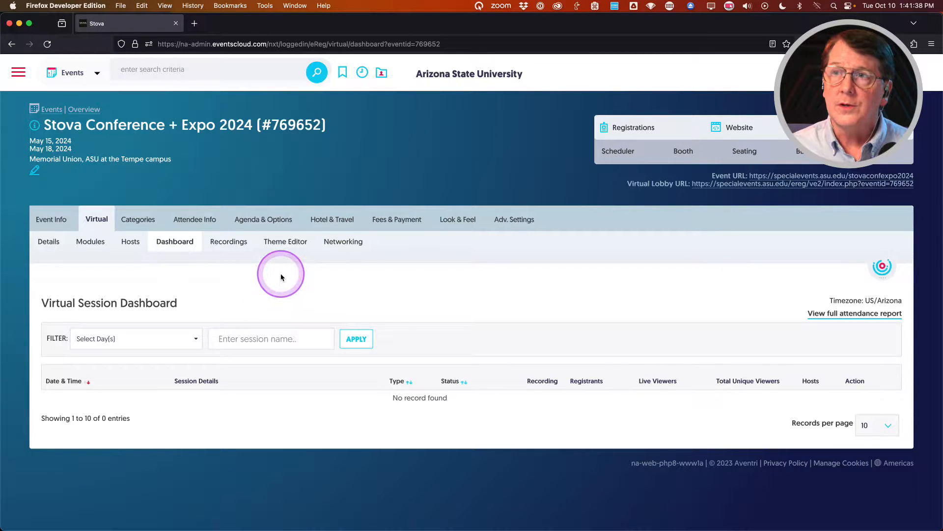
pyautogui.click(285, 244)
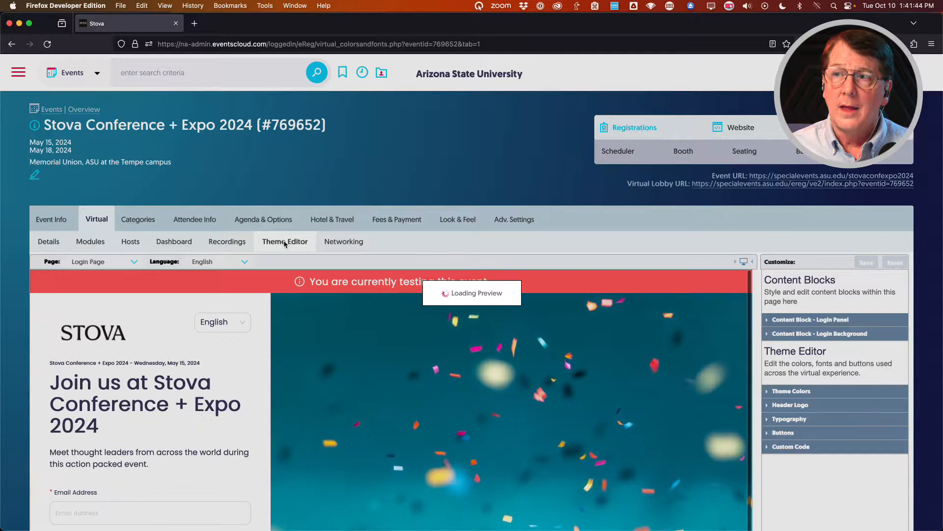
# Show the Login Page preview in Theme Editor and browse its content blocks list.
pyautogui.click(113, 342)
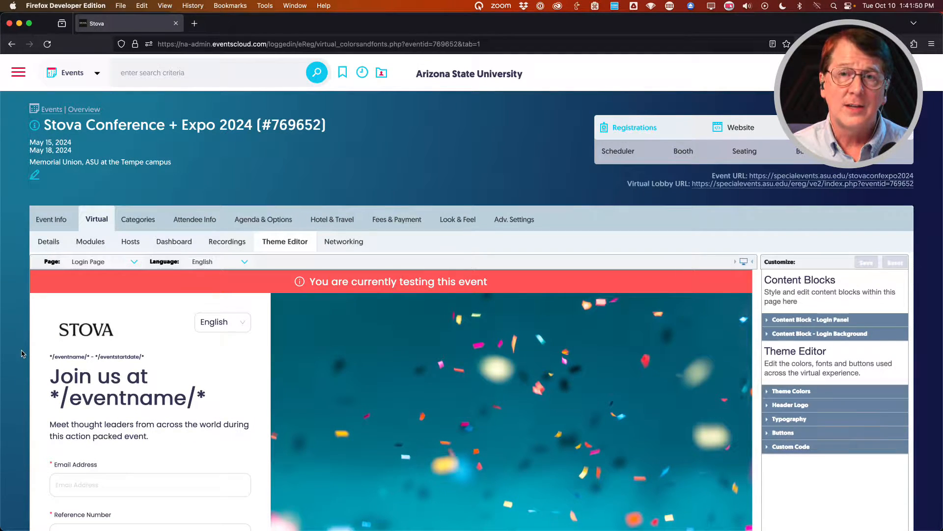
pyautogui.scroll(-1, 22, 354)
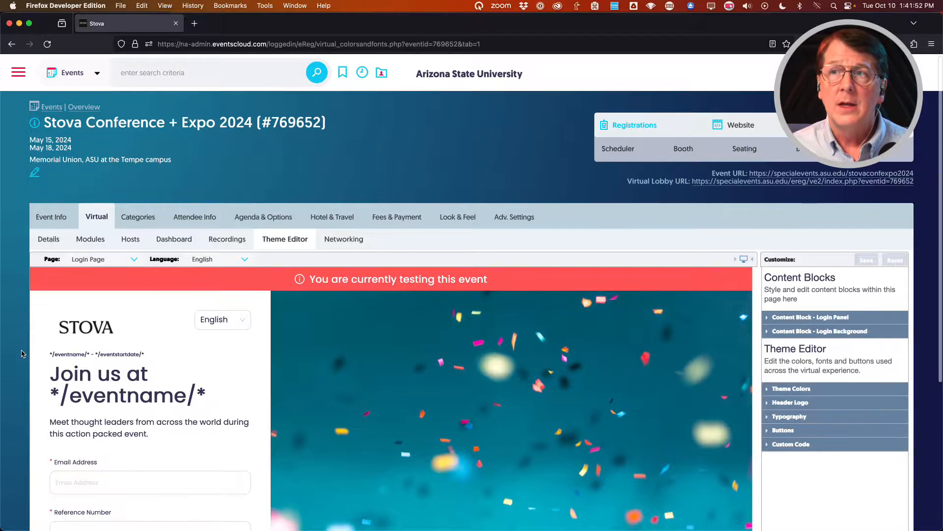
pyautogui.moveTo(464, 218)
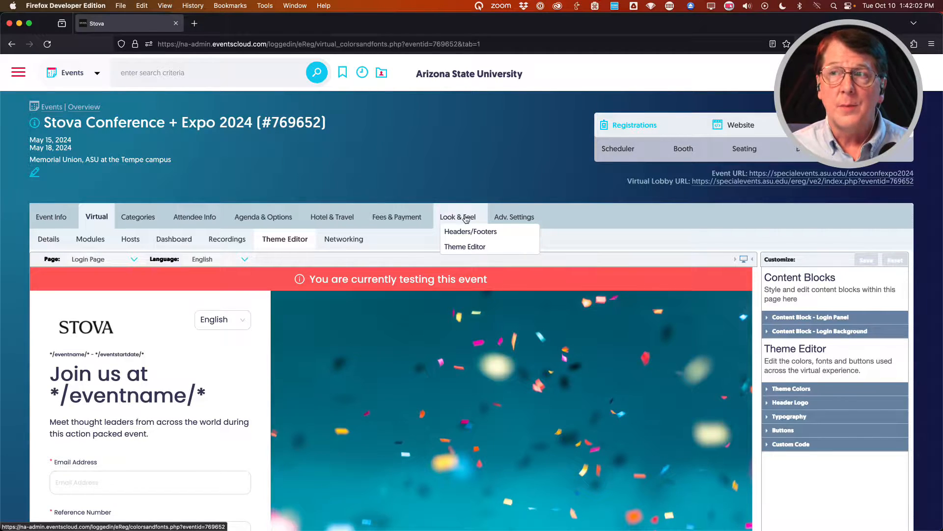
pyautogui.click(18, 333)
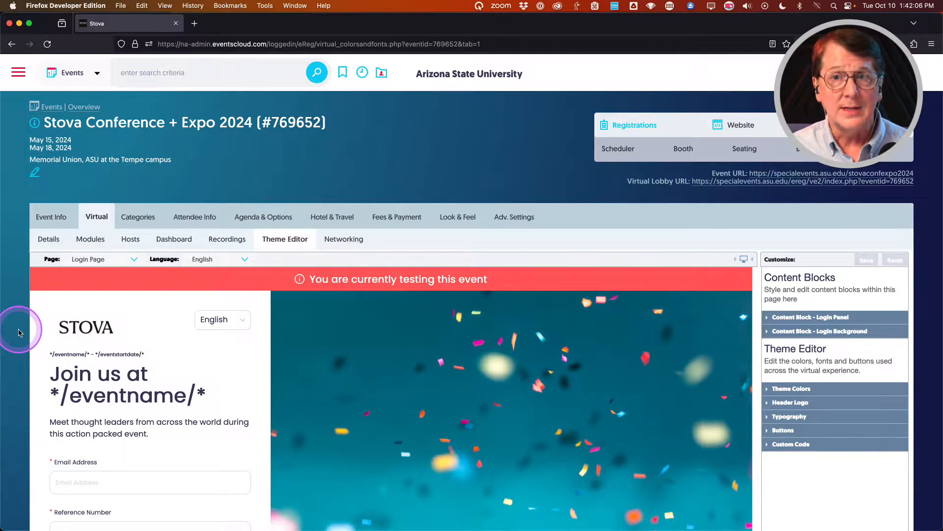
pyautogui.scroll(-1, 19, 333)
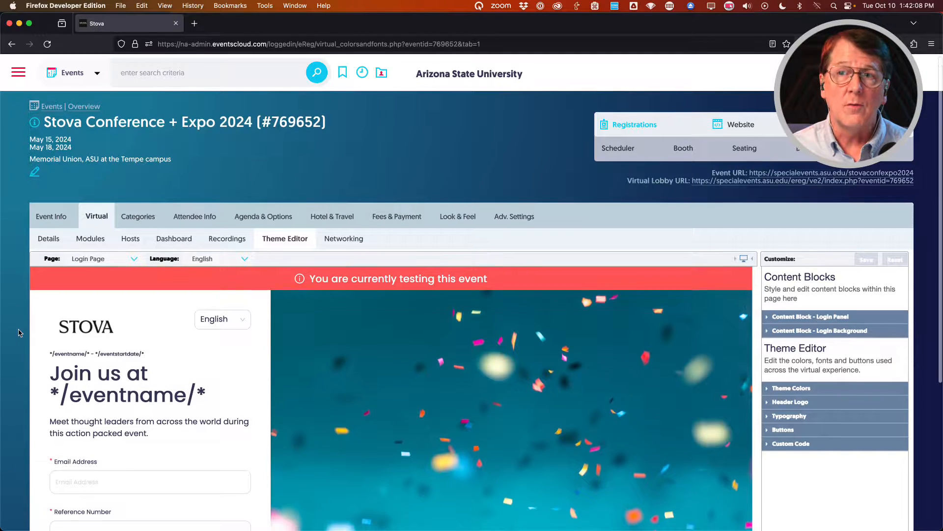
pyautogui.scroll(-2, 19, 332)
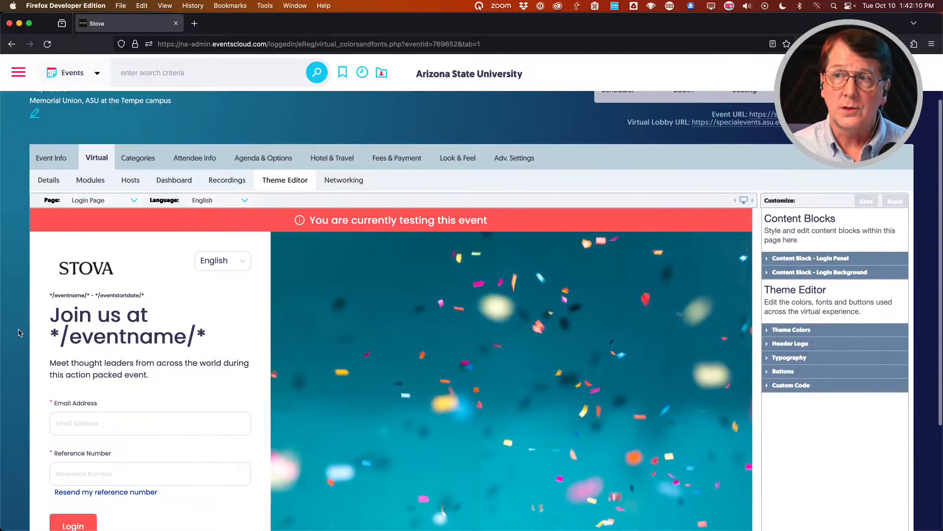
pyautogui.click(49, 182)
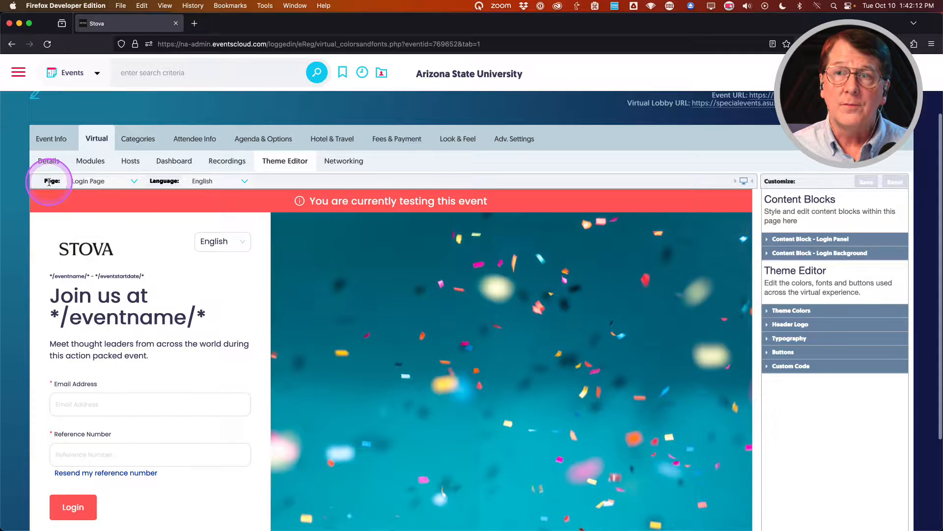
pyautogui.click(133, 181)
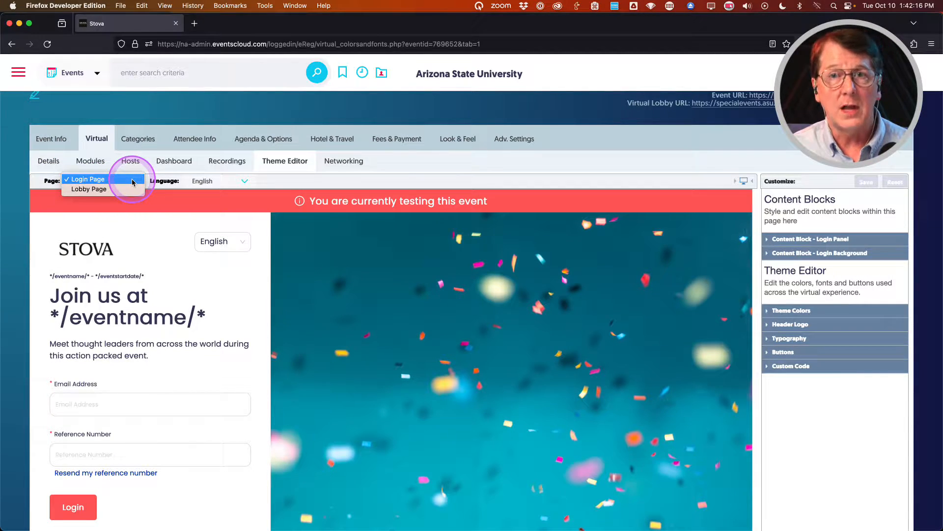
pyautogui.click(19, 185)
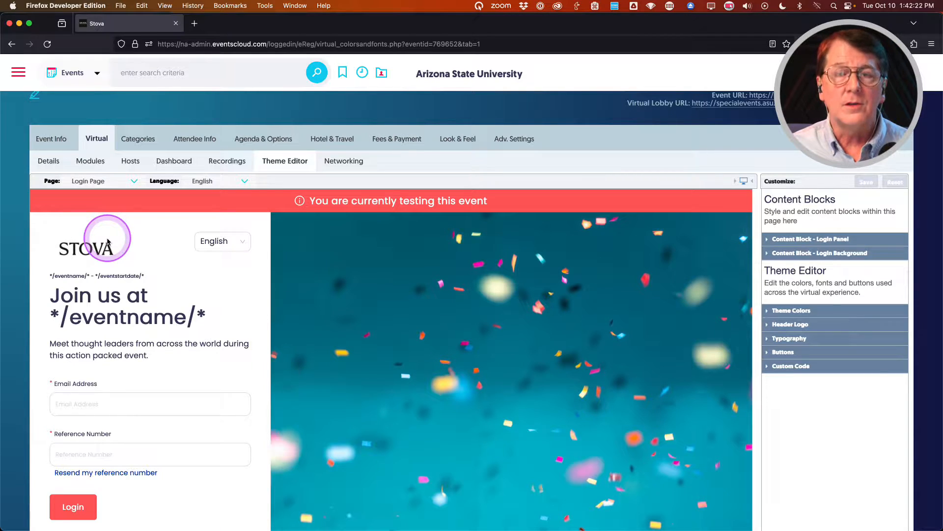
pyautogui.click(131, 453)
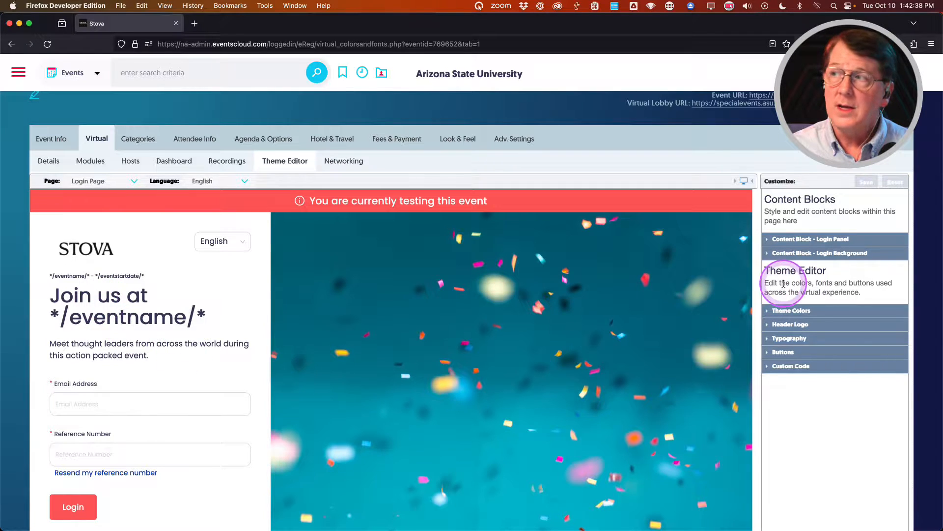
# Expand the Login Panel content block and inspect its overline and headline fields.
pyautogui.click(789, 241)
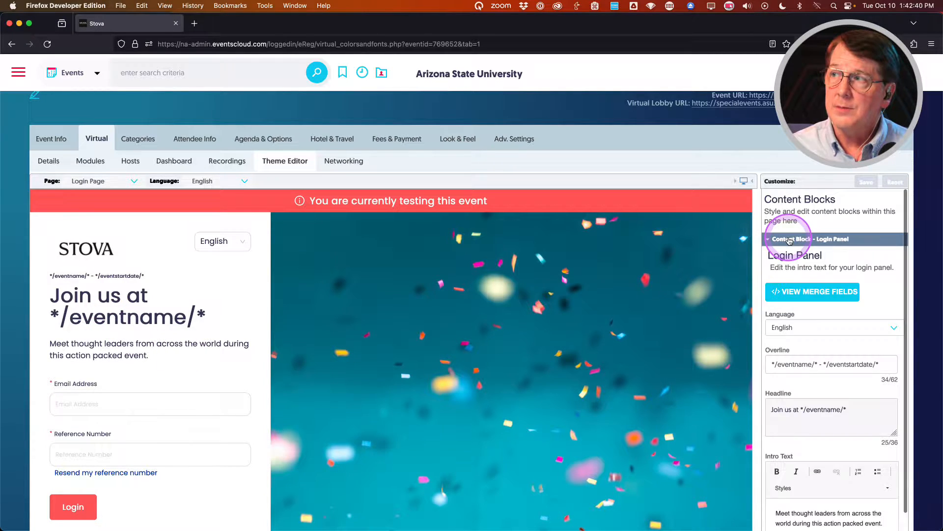
pyautogui.scroll(-2, 767, 295)
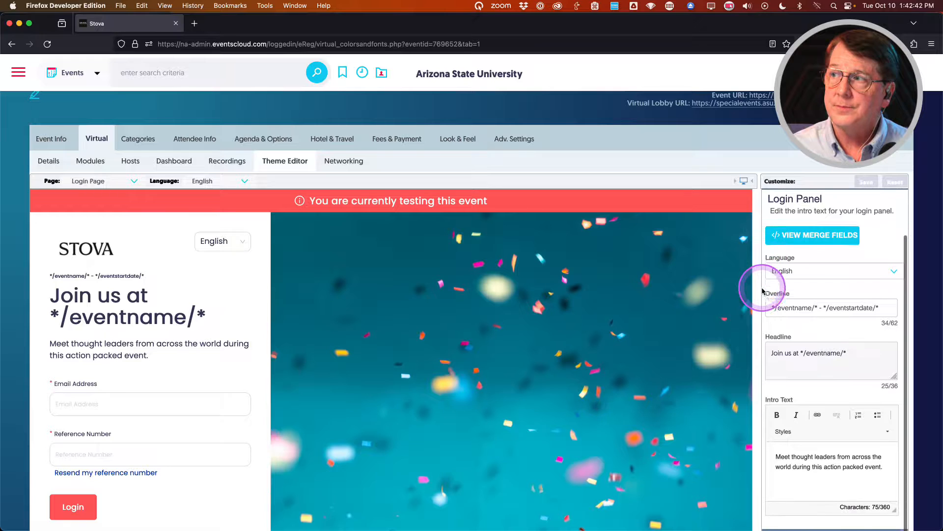
pyautogui.click(785, 304)
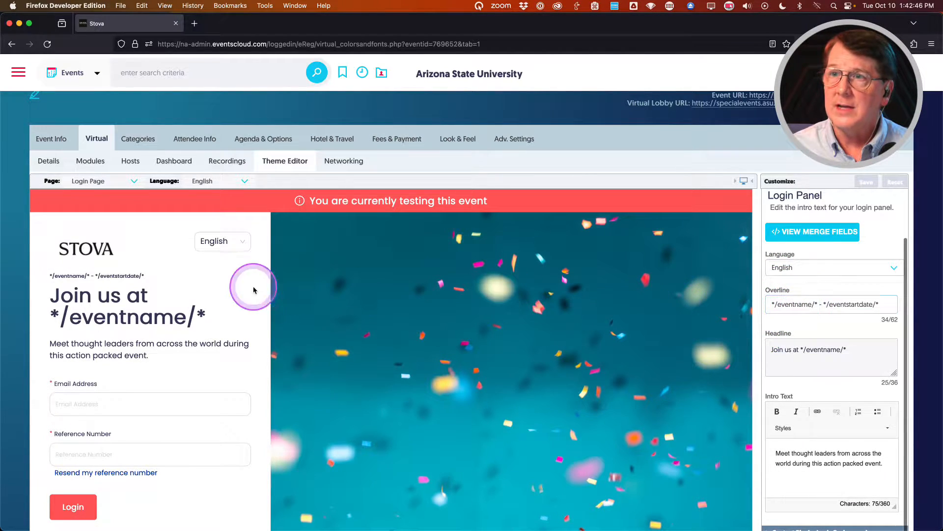
pyautogui.doubleClick(62, 277)
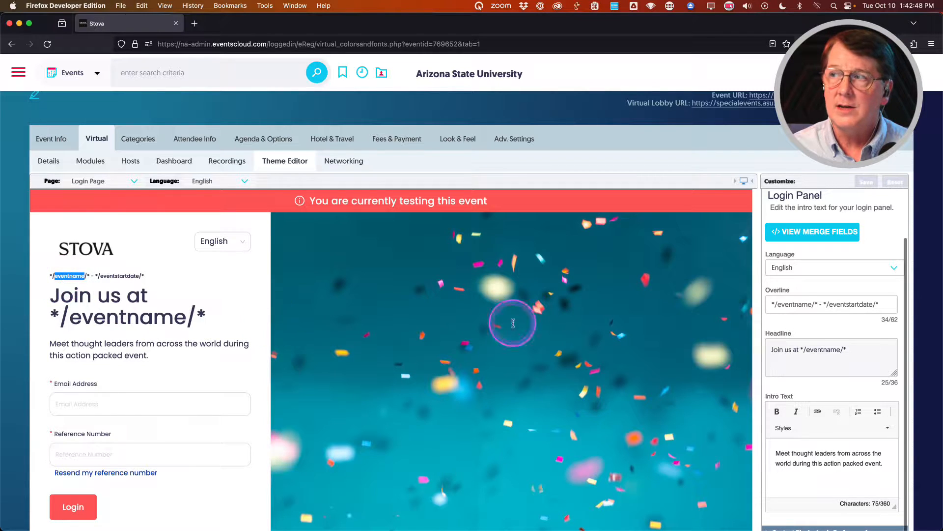
pyautogui.scroll(-1, 796, 317)
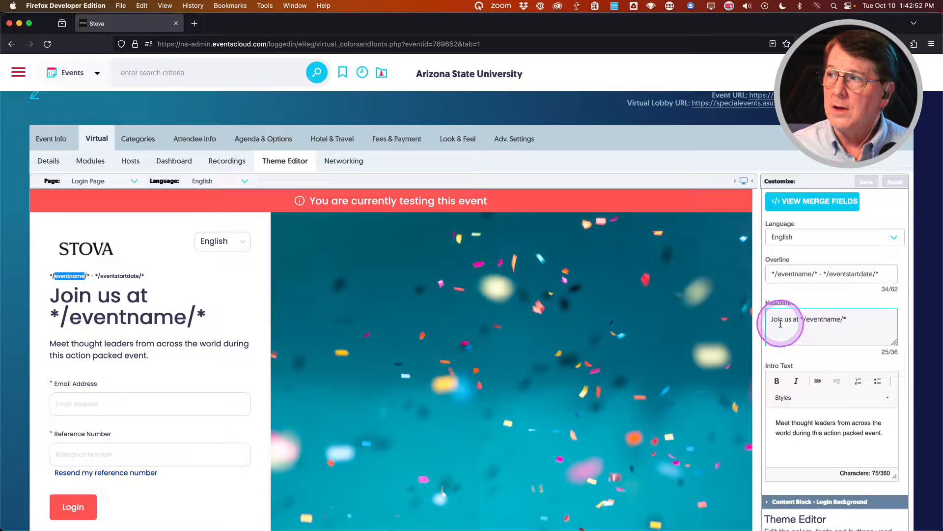
pyautogui.scroll(-1, 781, 339)
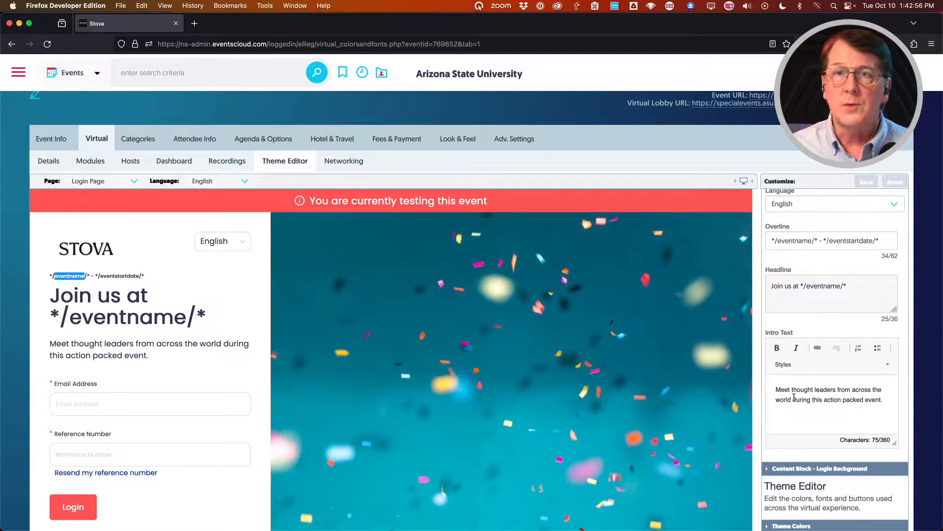
pyautogui.scroll(3, 815, 397)
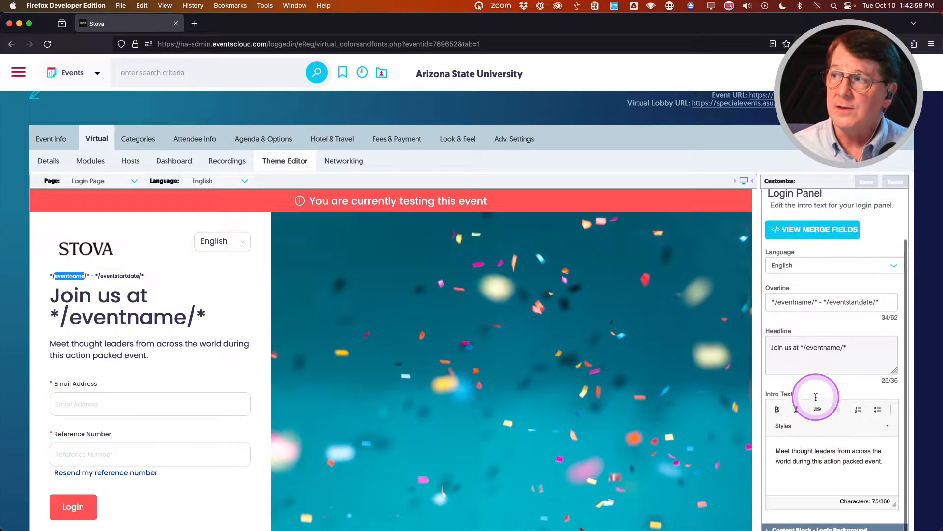
pyautogui.click(834, 365)
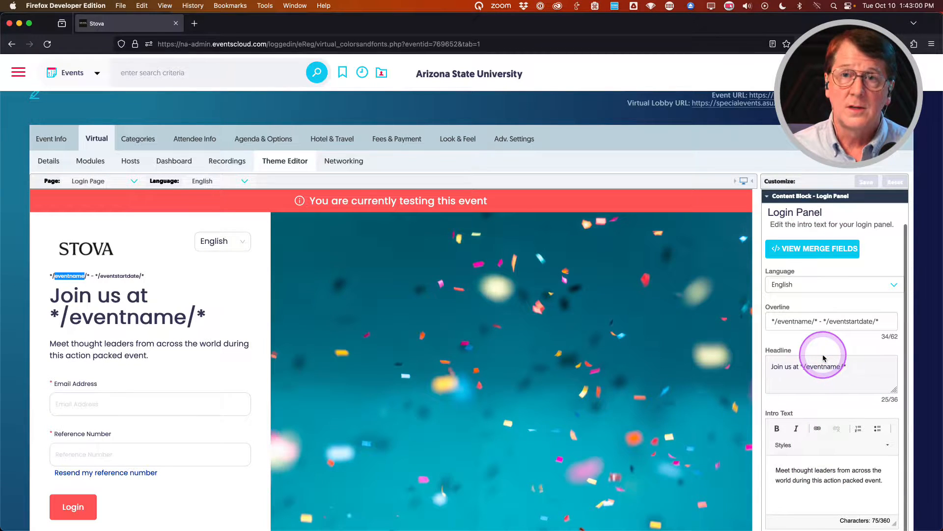
pyautogui.click(792, 320)
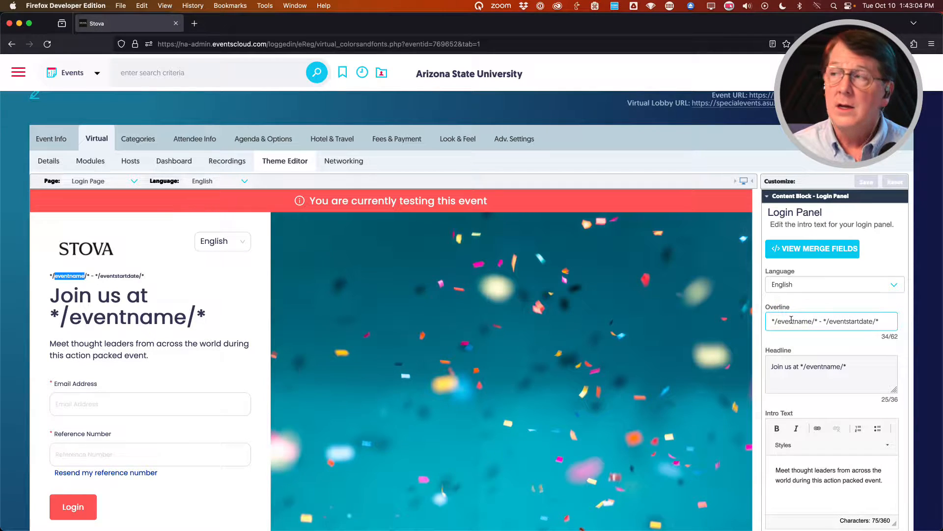
# Replace the Login Panel overline with 'Welcome', save, and collapse the block.
pyautogui.moveTo(772, 322); pyautogui.dragTo(898, 324)
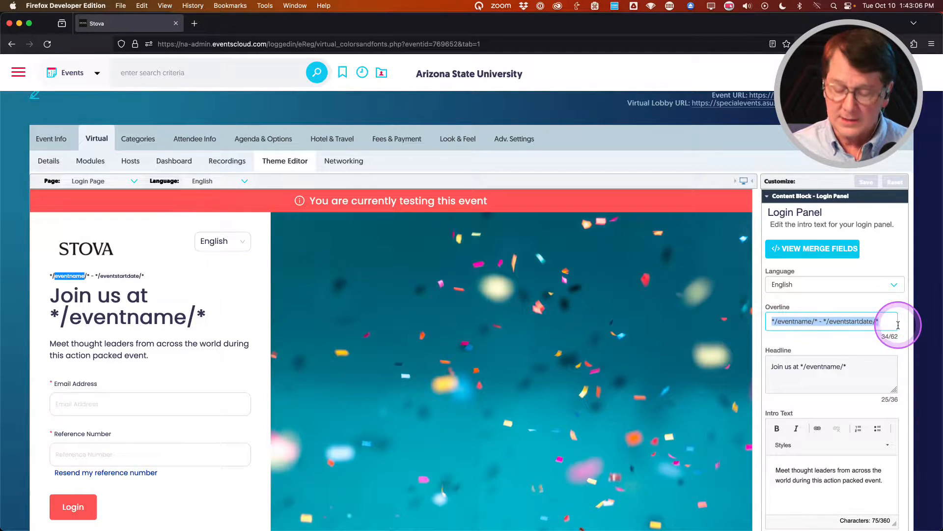
pyautogui.write('Welcome')
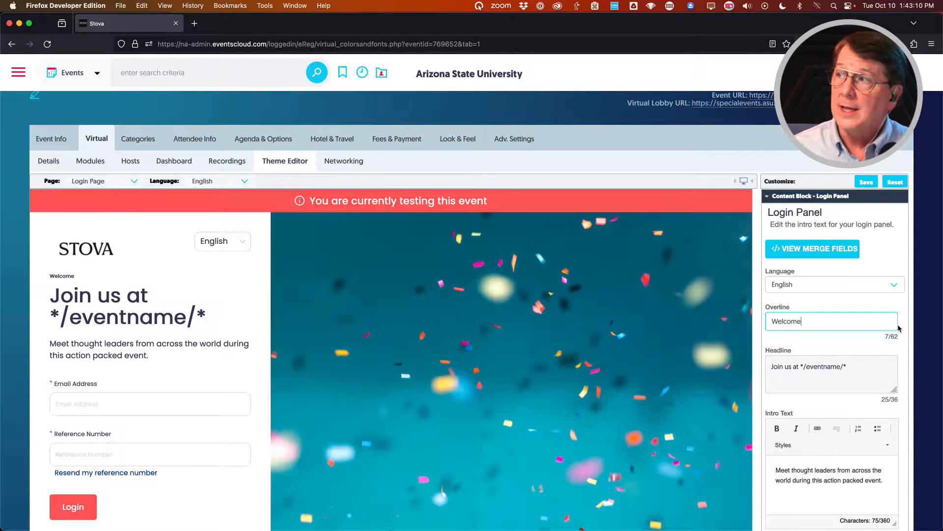
pyautogui.hotkey('ctrl', 'alt', 'm')
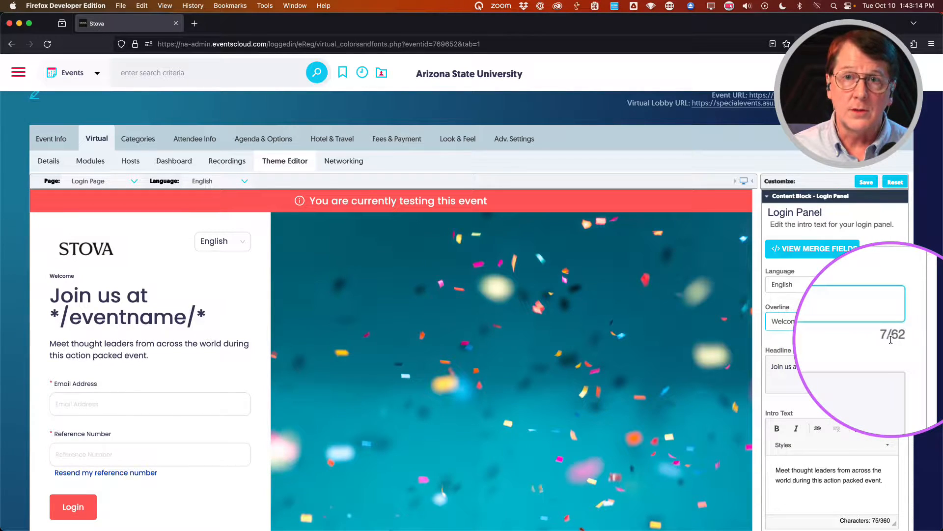
pyautogui.hotkey('ctrl', 'alt', 'm')
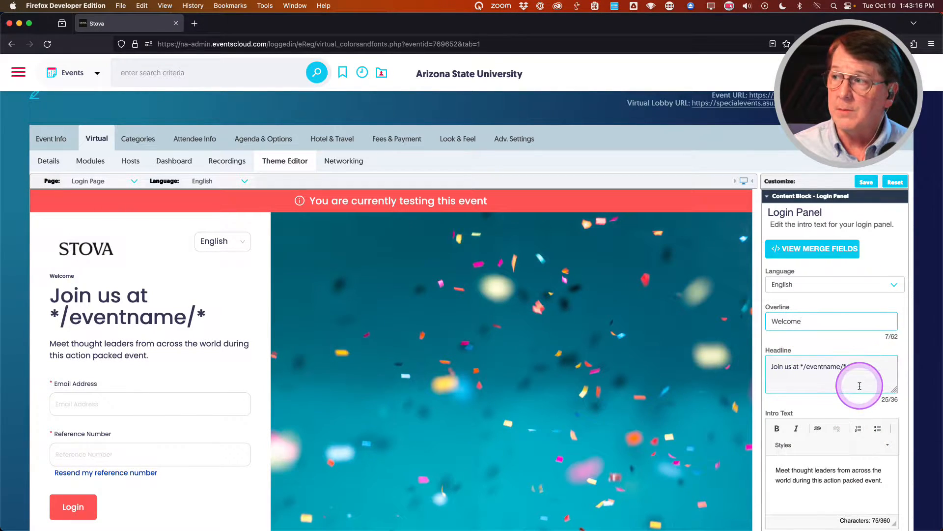
pyautogui.scroll(-3, 859, 385)
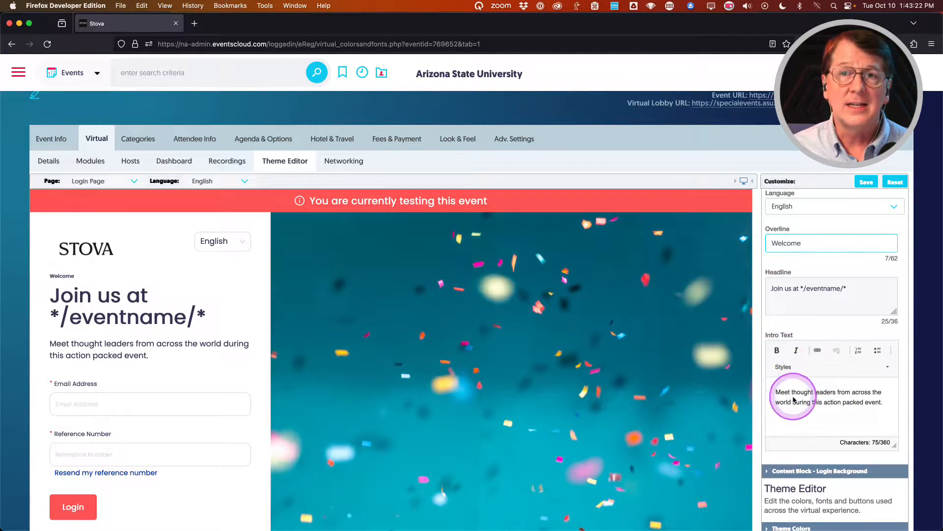
pyautogui.scroll(-1, 810, 403)
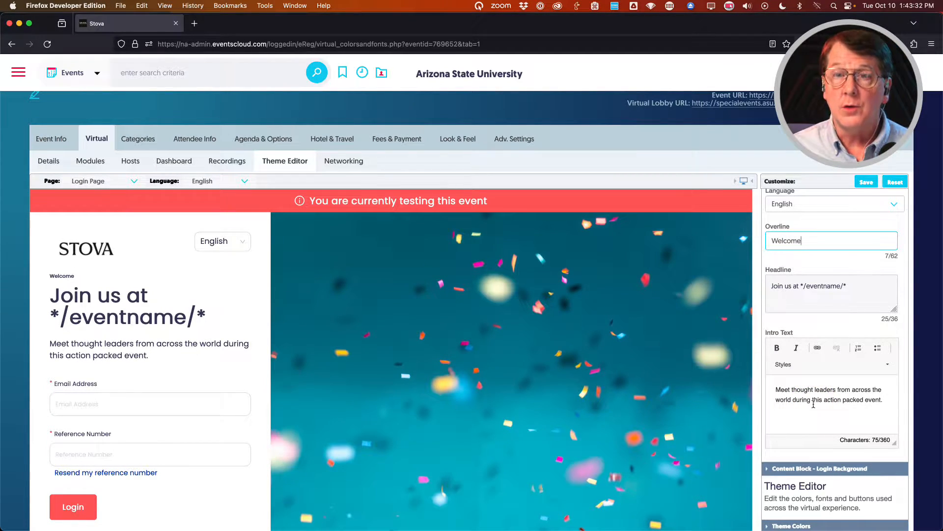
pyautogui.scroll(-2, 817, 400)
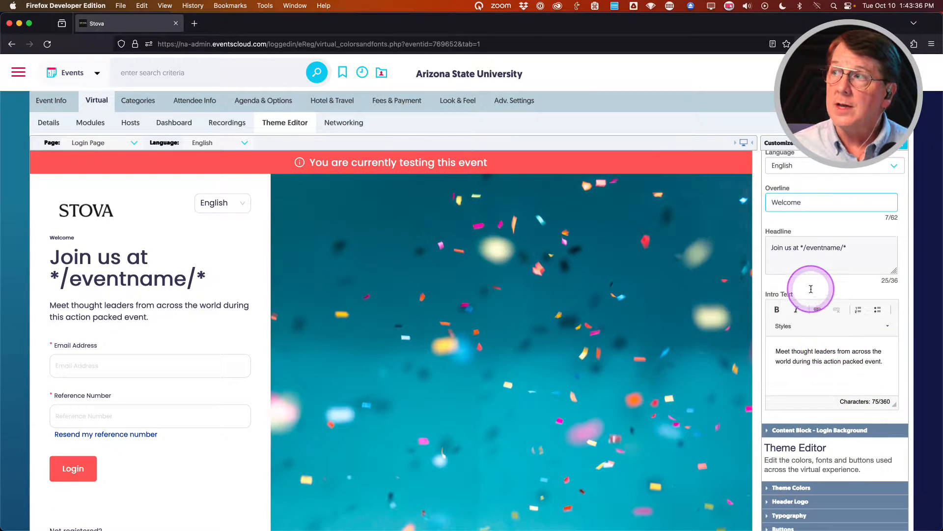
pyautogui.scroll(4, 812, 289)
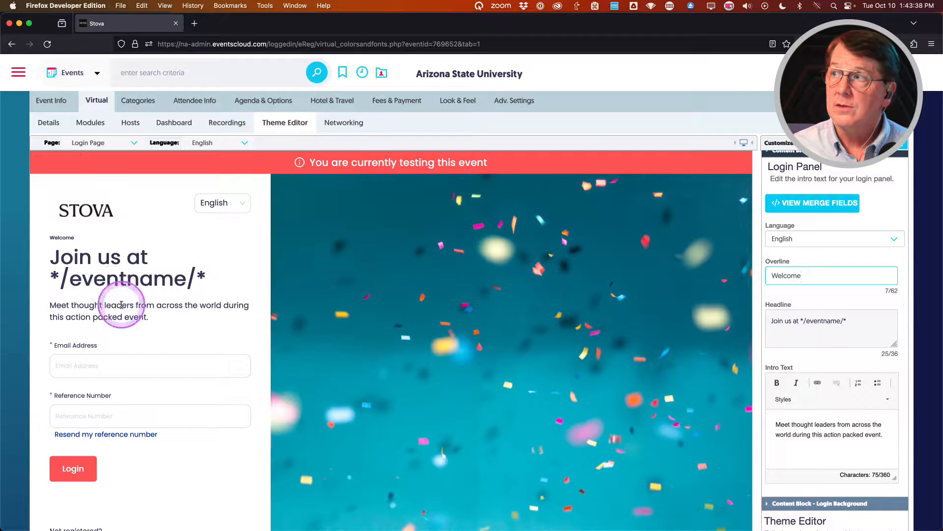
pyautogui.scroll(2, 829, 335)
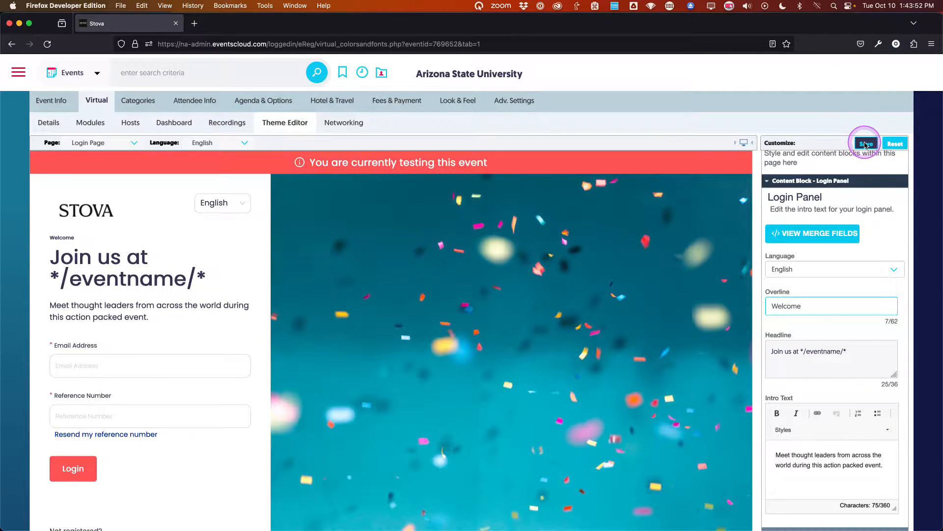
pyautogui.click(866, 144)
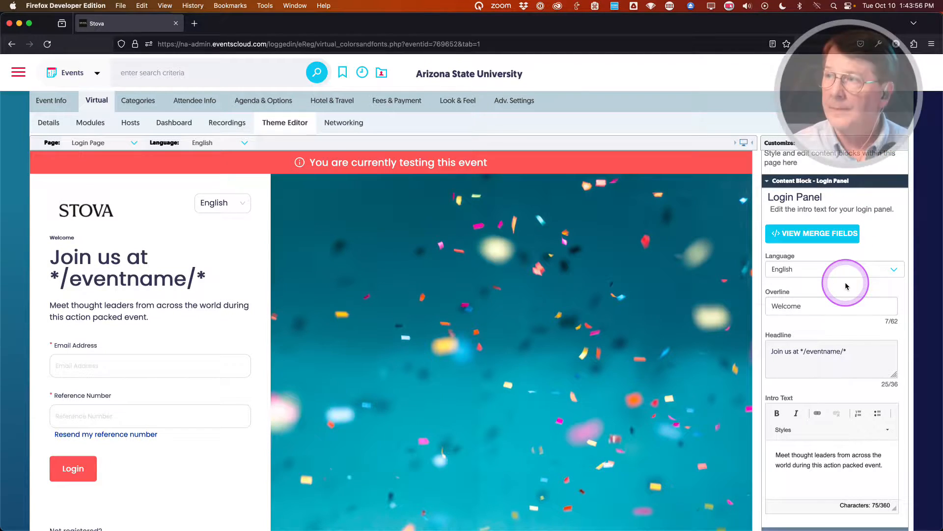
pyautogui.scroll(-2, 811, 293)
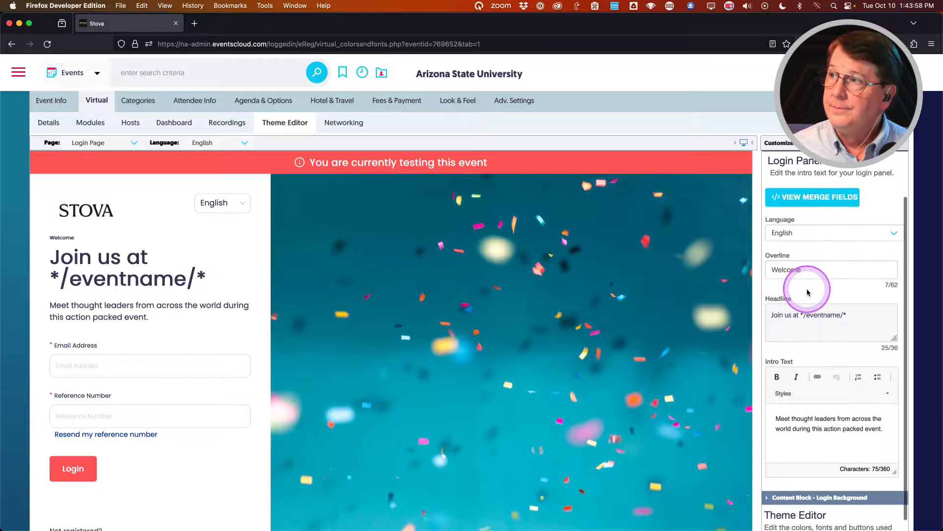
pyautogui.scroll(3, 811, 290)
pyautogui.click(798, 201)
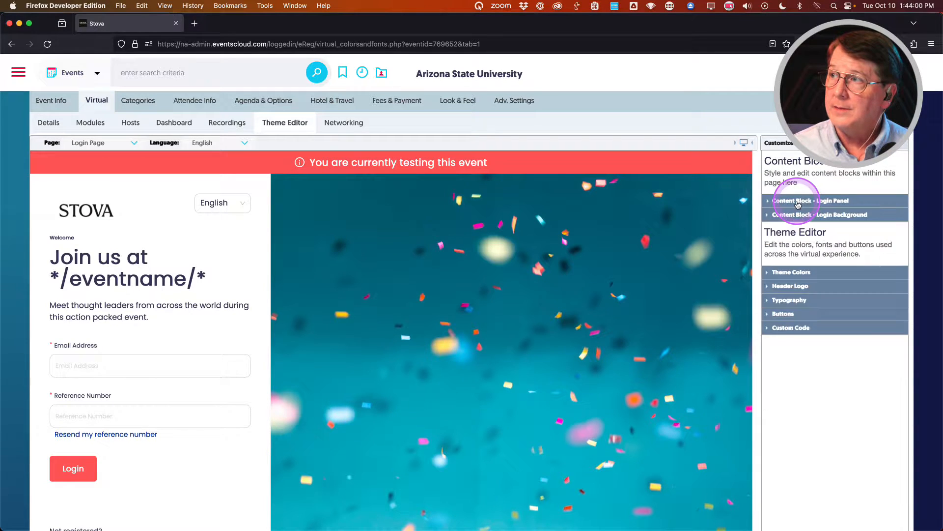
# Expand Login Background and preview the login page in mobile, then desktop layout.
pyautogui.click(794, 215)
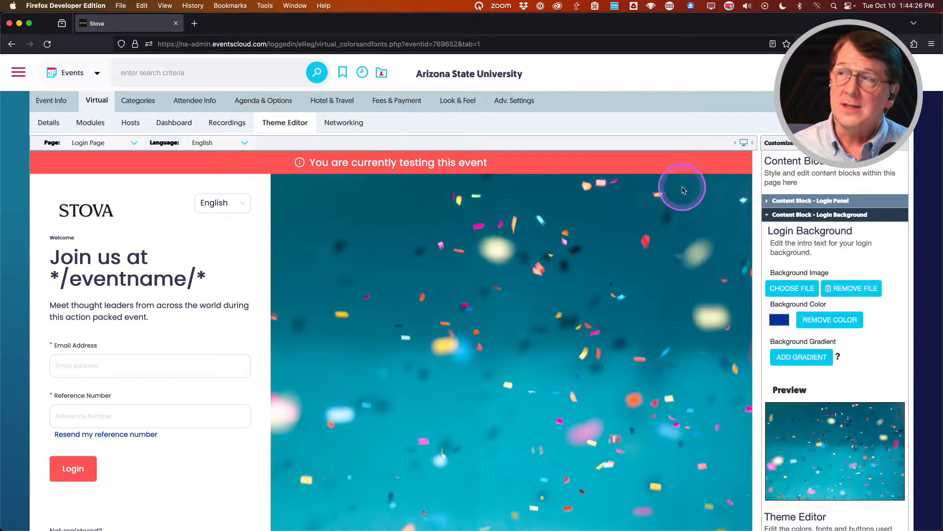
pyautogui.click(744, 143)
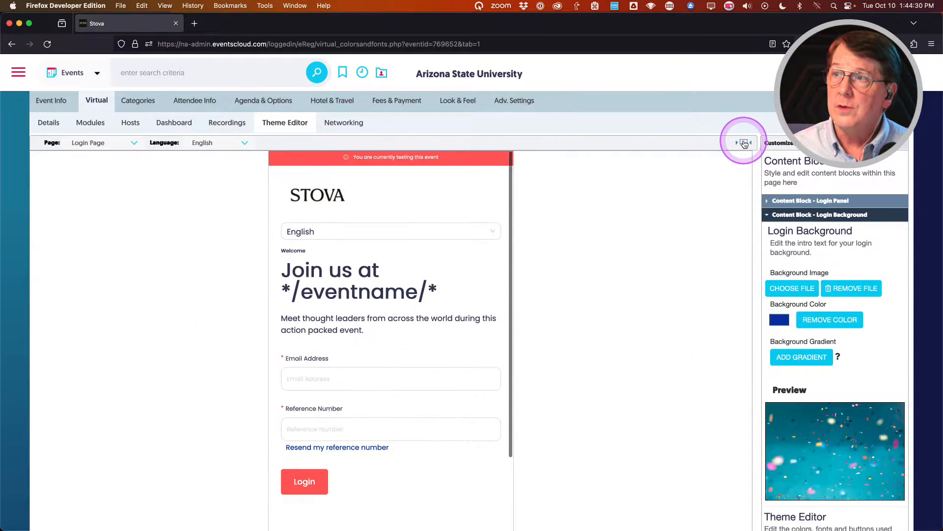
pyautogui.scroll(-3, 398, 316)
pyautogui.scroll(4, 398, 316)
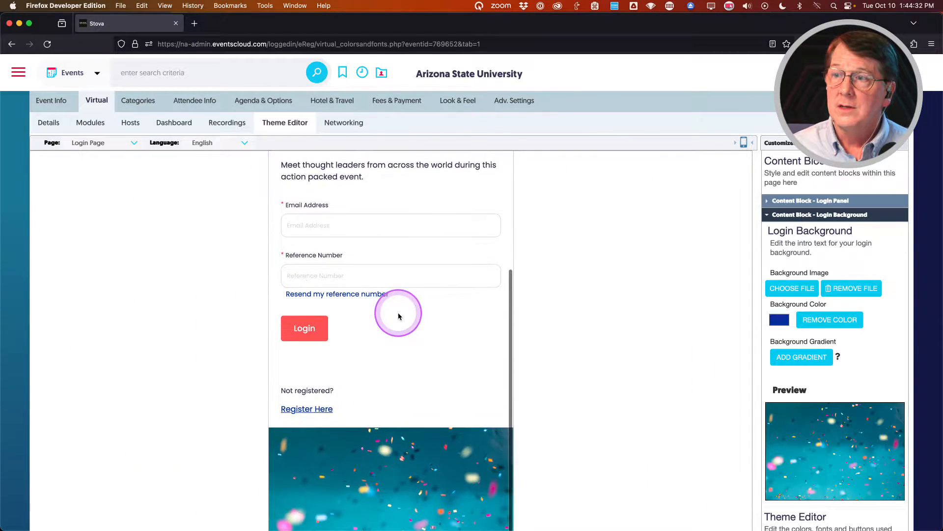
pyautogui.scroll(-3, 459, 326)
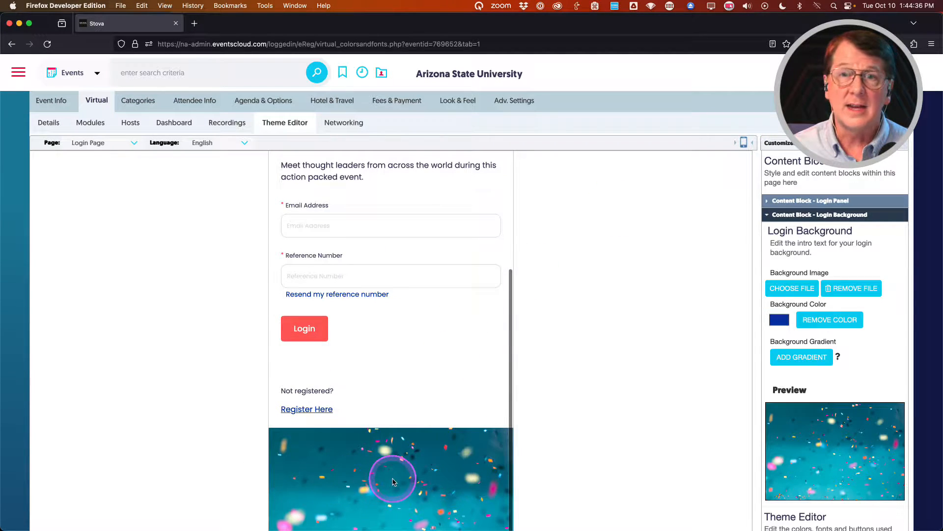
pyautogui.click(745, 144)
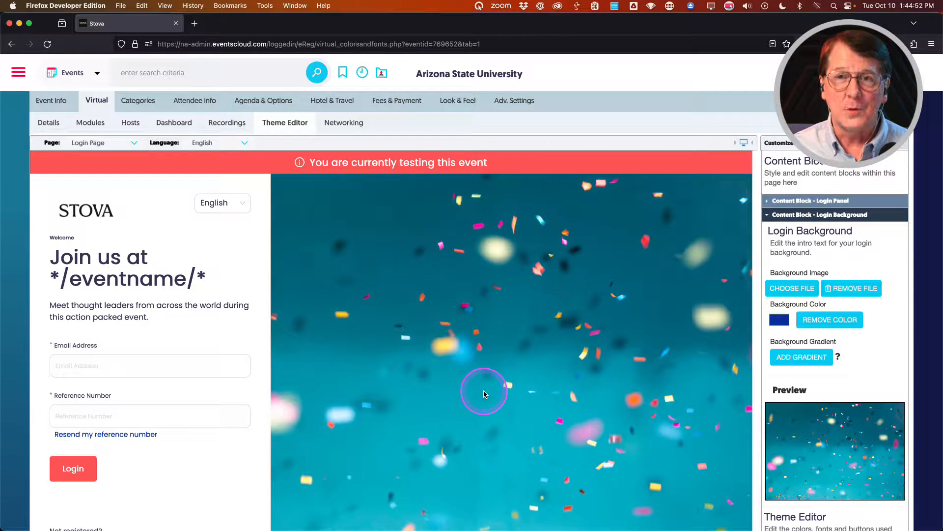
pyautogui.scroll(-2, 484, 393)
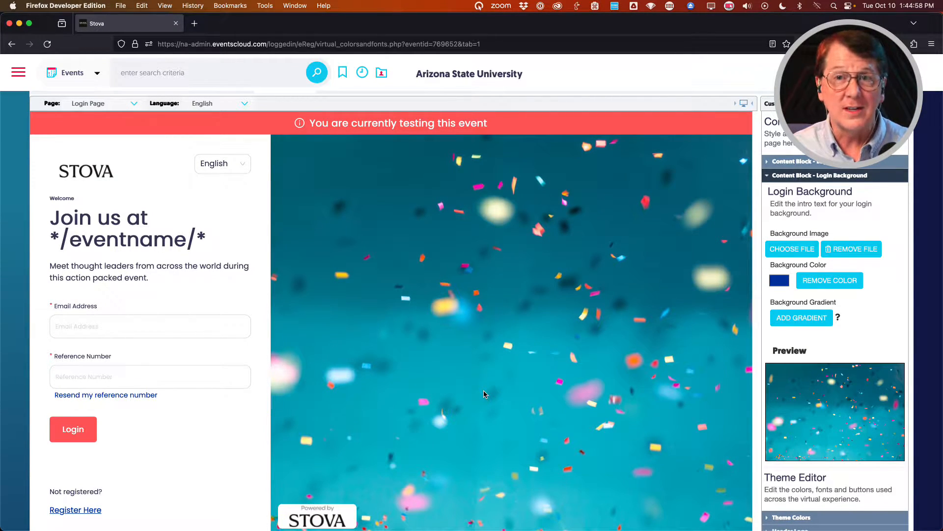
# Collapse Login Background, glance at Theme Colors, and expand the Header Logo section.
pyautogui.click(798, 176)
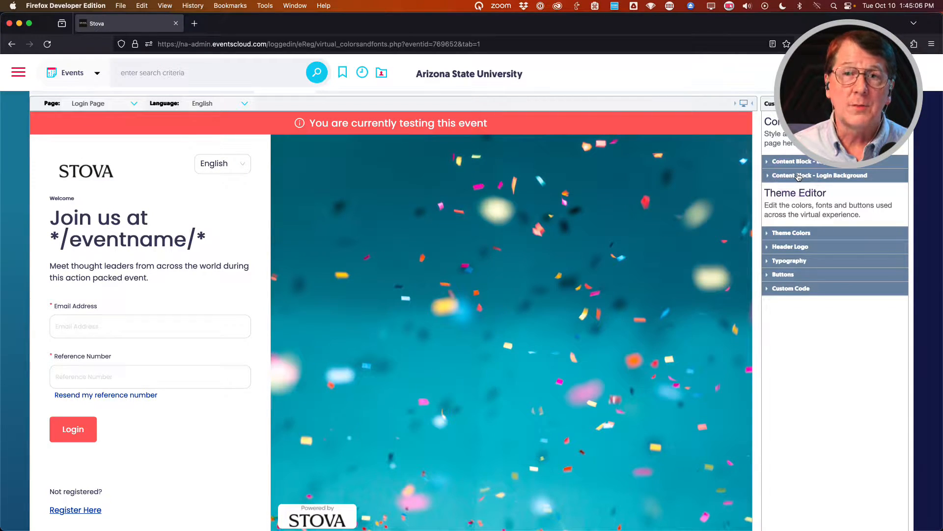
pyautogui.click(641, 274)
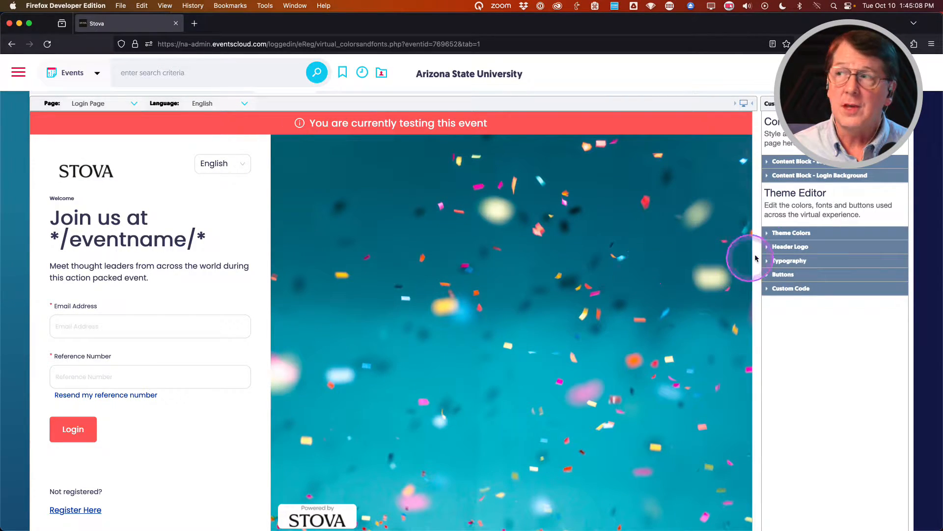
pyautogui.click(792, 234)
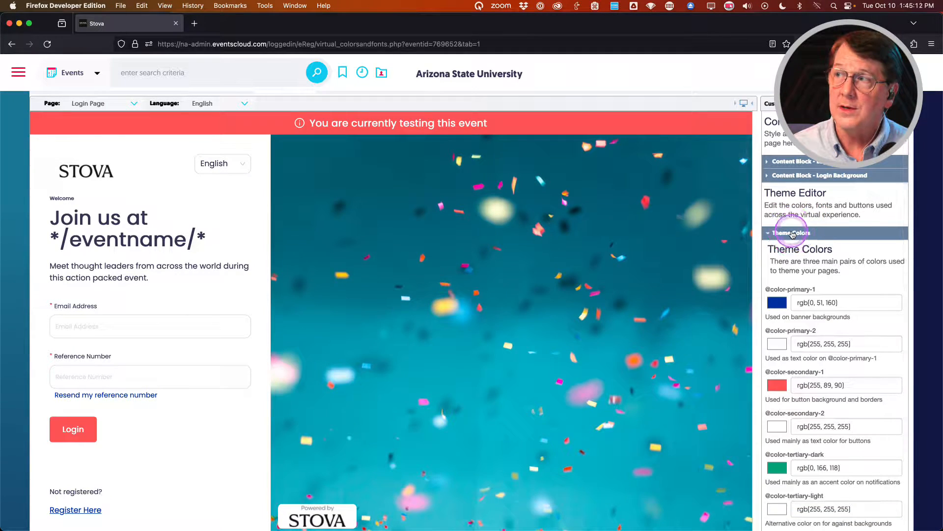
pyautogui.click(791, 233)
pyautogui.click(788, 248)
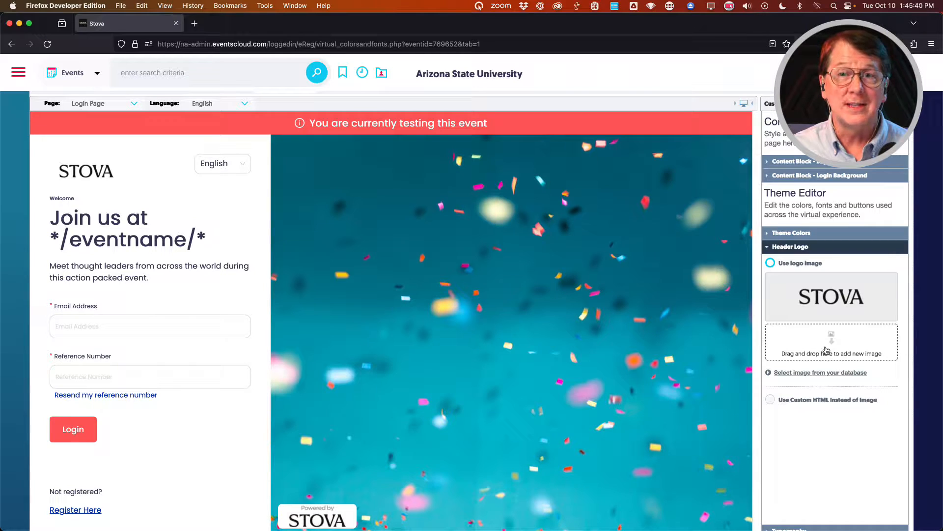
# Choose the Stova@ASU Theme Logo from College of Really Cool Ideas > Conf+Expo 2024 as header logo.
pyautogui.click(813, 373)
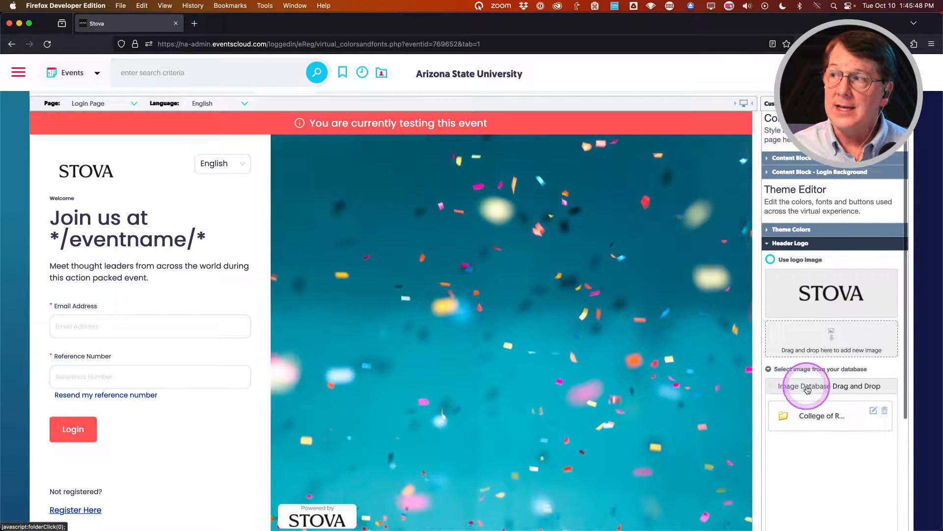
pyautogui.scroll(-2, 815, 407)
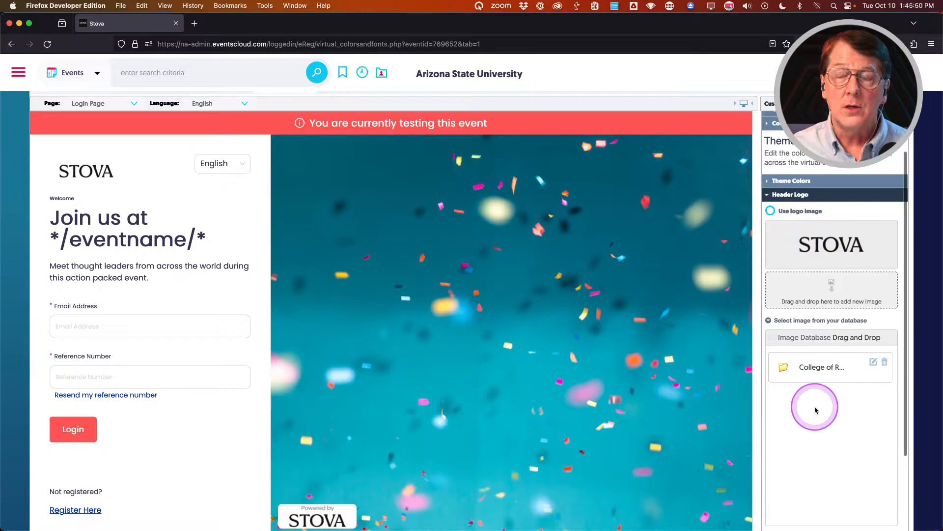
pyautogui.click(815, 369)
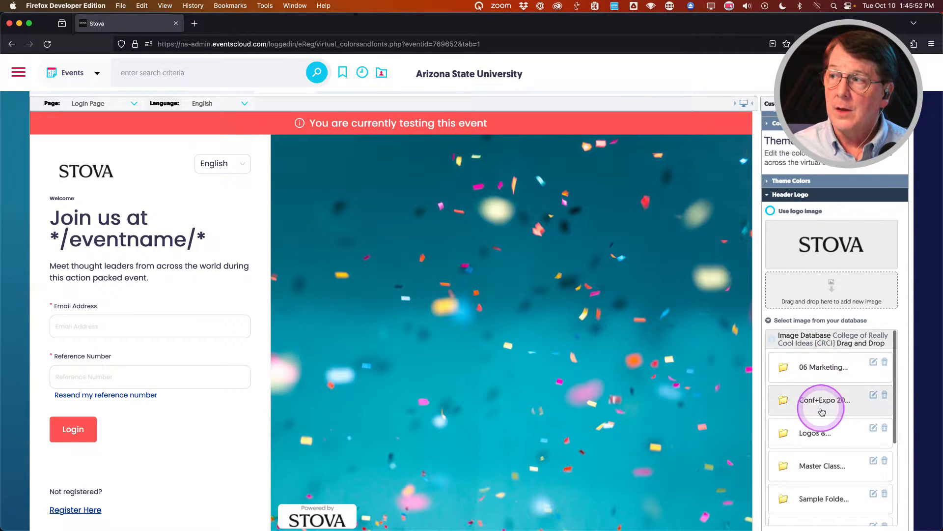
pyautogui.scroll(-2, 826, 408)
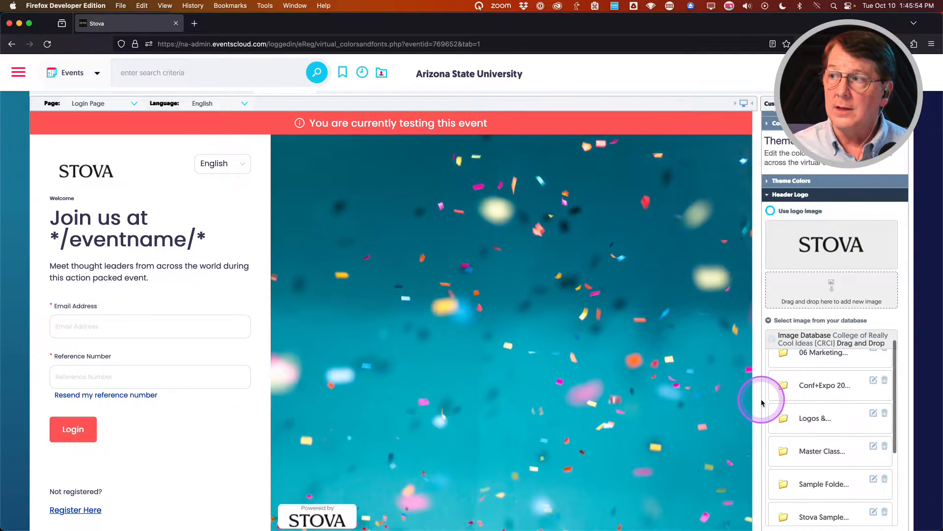
pyautogui.scroll(-2, 762, 401)
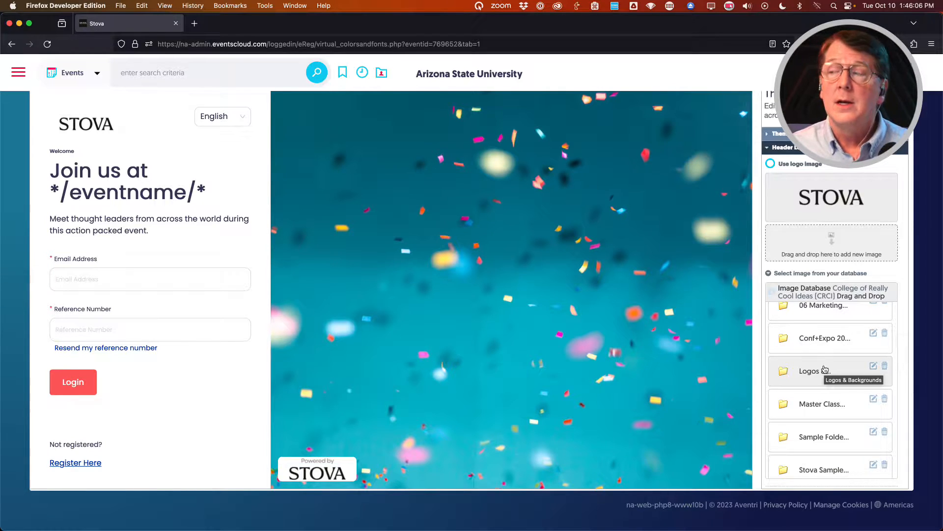
pyautogui.scroll(1, 827, 369)
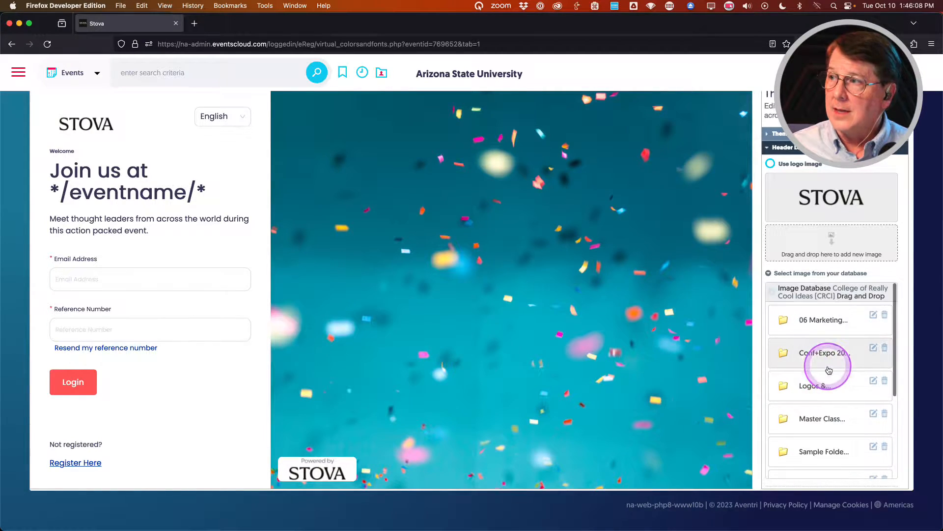
pyautogui.click(820, 354)
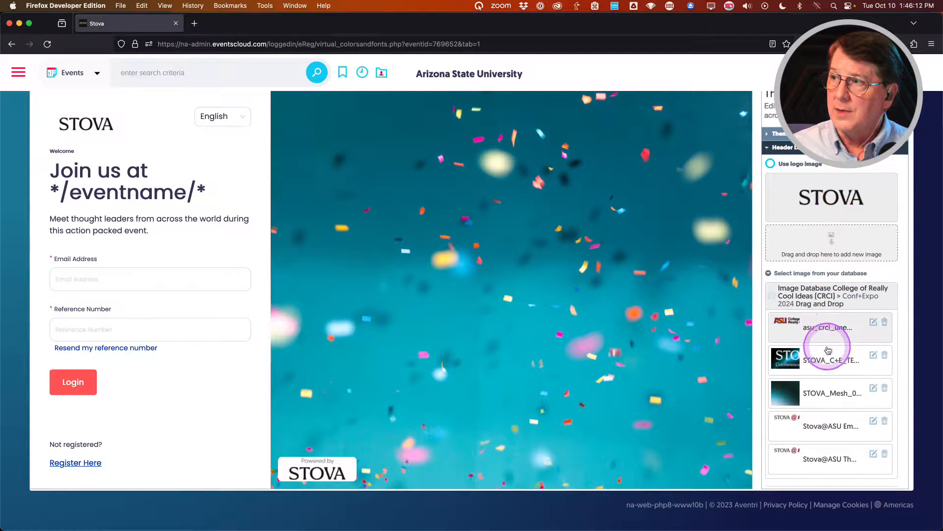
pyautogui.scroll(-2, 819, 421)
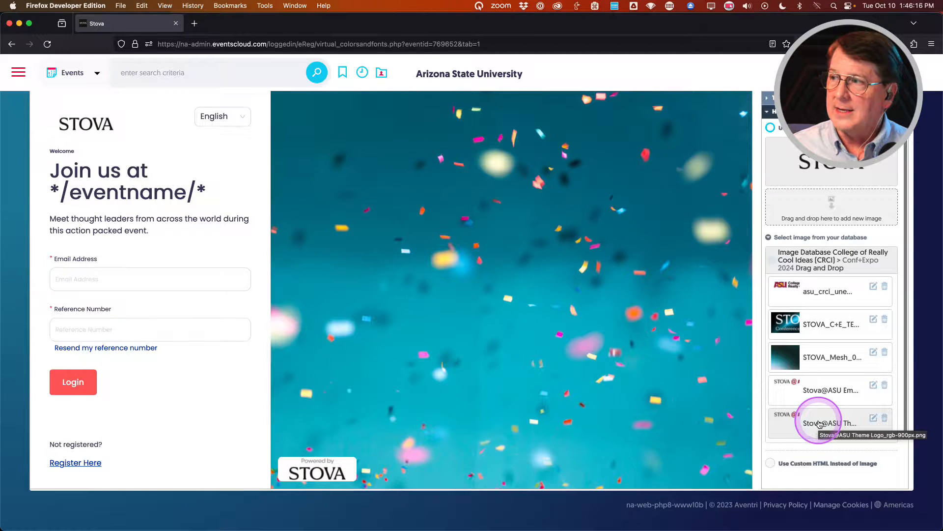
pyautogui.click(819, 423)
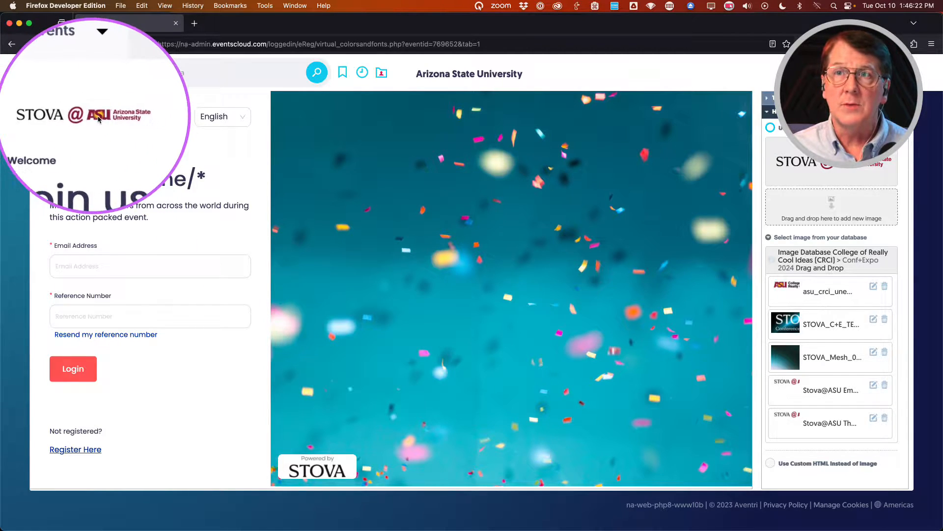
# Save the theme with the new logo and close the Header Logo section.
pyautogui.scroll(10, 813, 305)
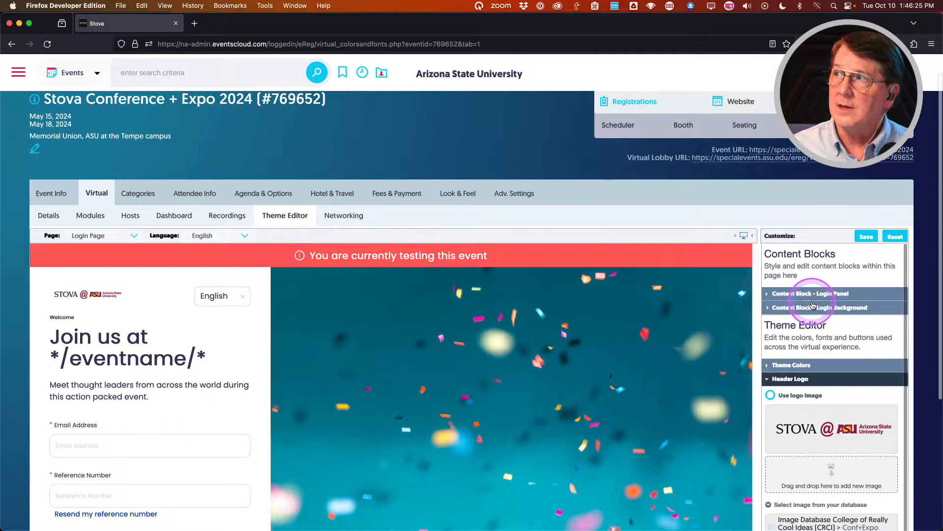
pyautogui.click(866, 237)
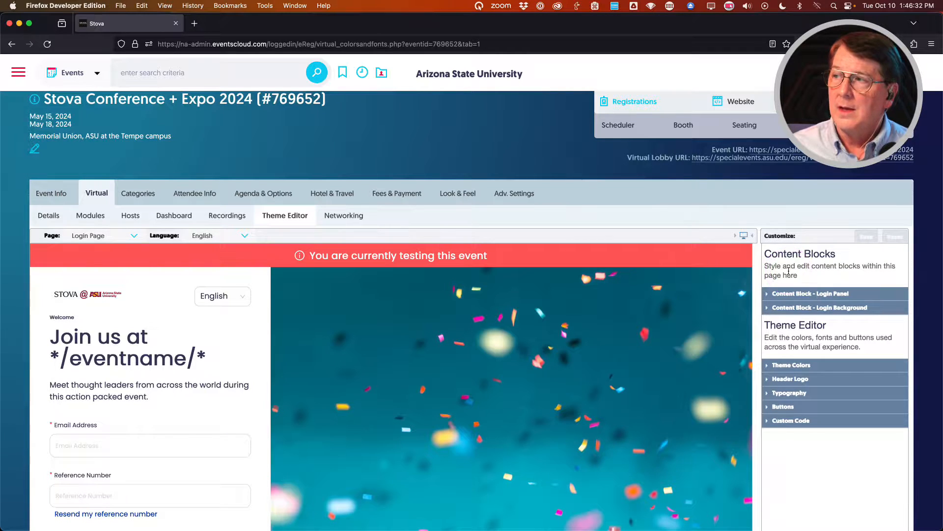
pyautogui.scroll(-3, 216, 406)
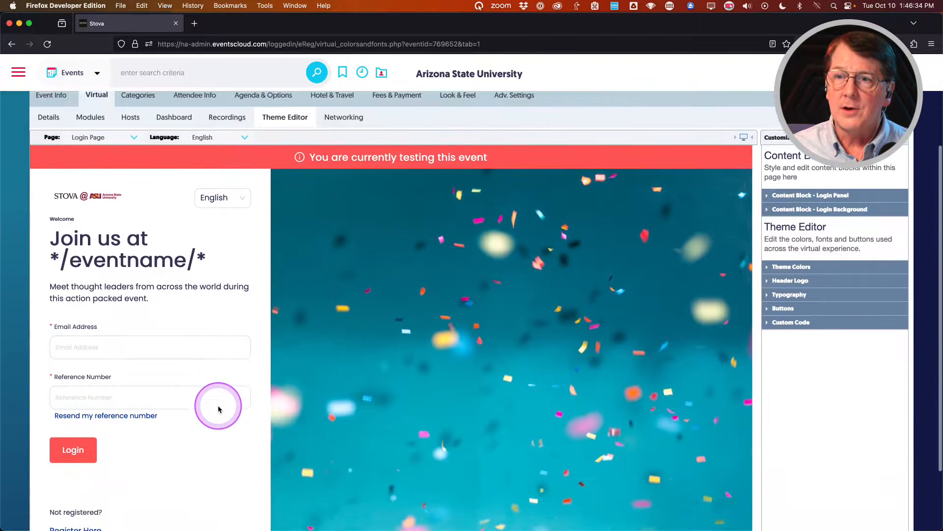
pyautogui.click(789, 280)
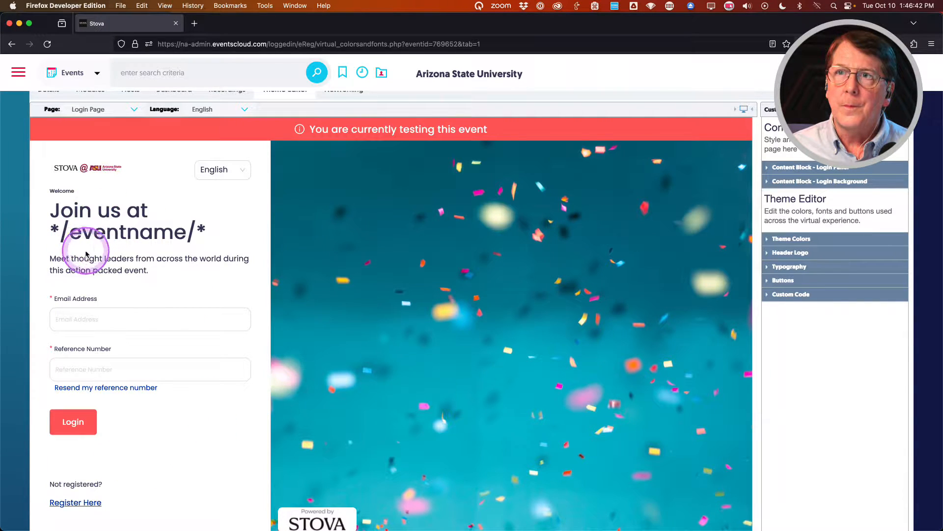
pyautogui.scroll(3, 84, 263)
pyautogui.click(89, 182)
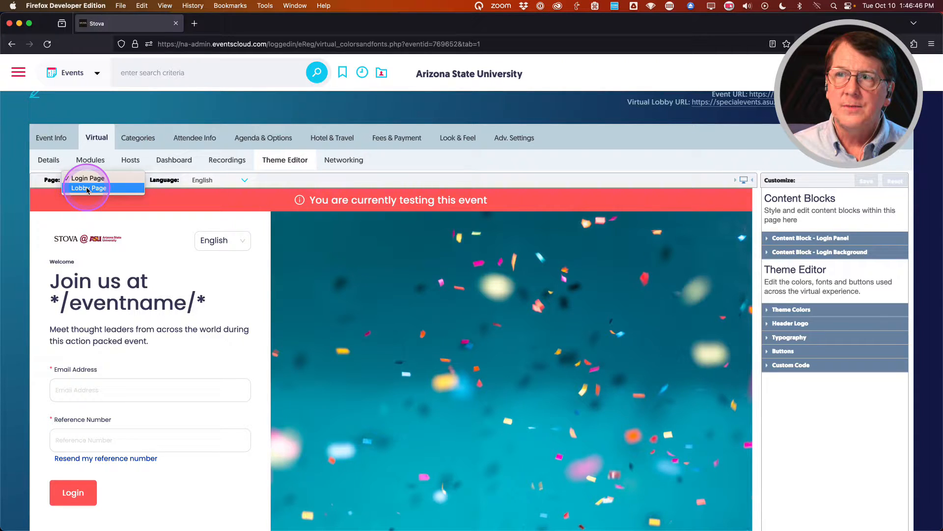
# Switch to the Lobby Page and add a comma to the Lobby Header's Welcome headline.
pyautogui.click(88, 189)
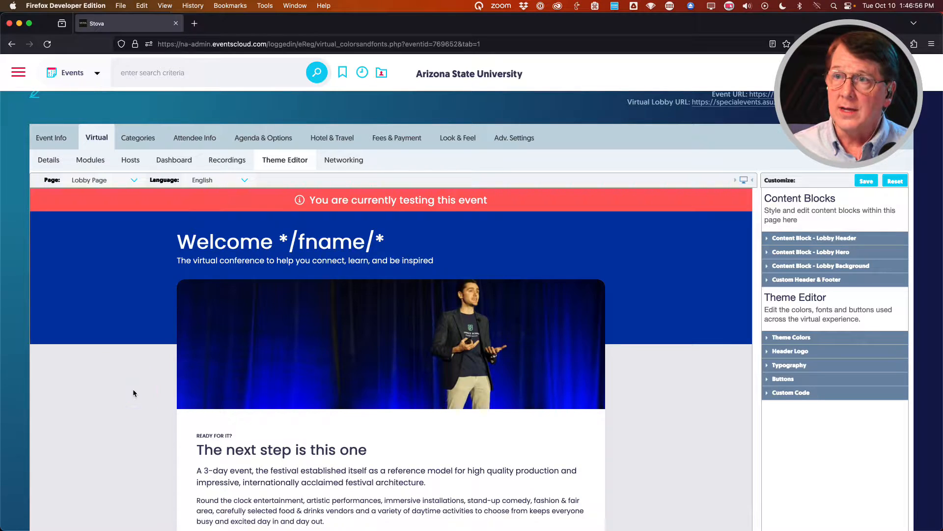
pyautogui.scroll(-2, 138, 392)
pyautogui.scroll(1, 142, 395)
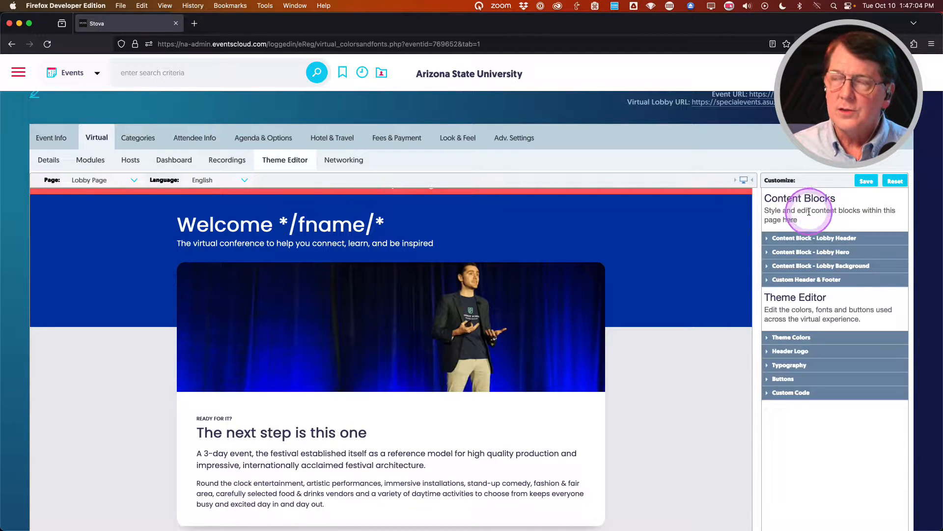
pyautogui.click(793, 240)
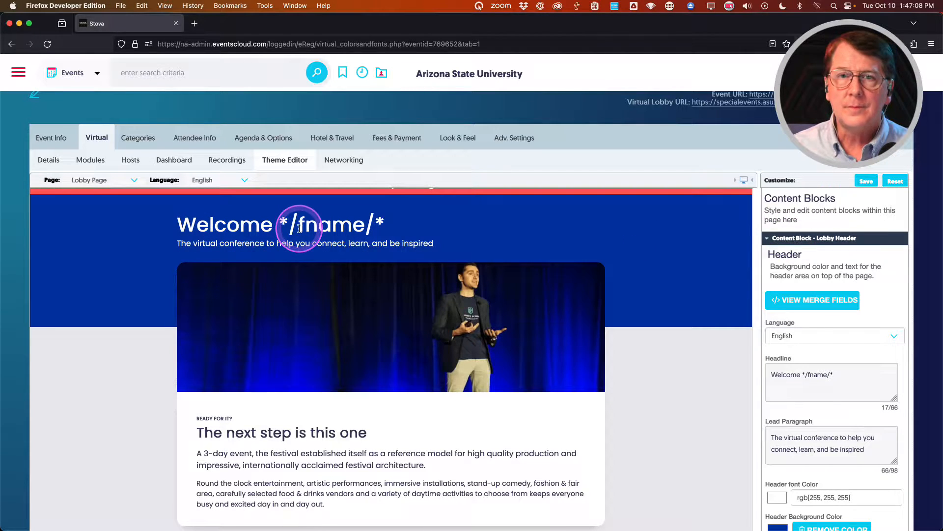
pyautogui.click(799, 374)
pyautogui.write(',')
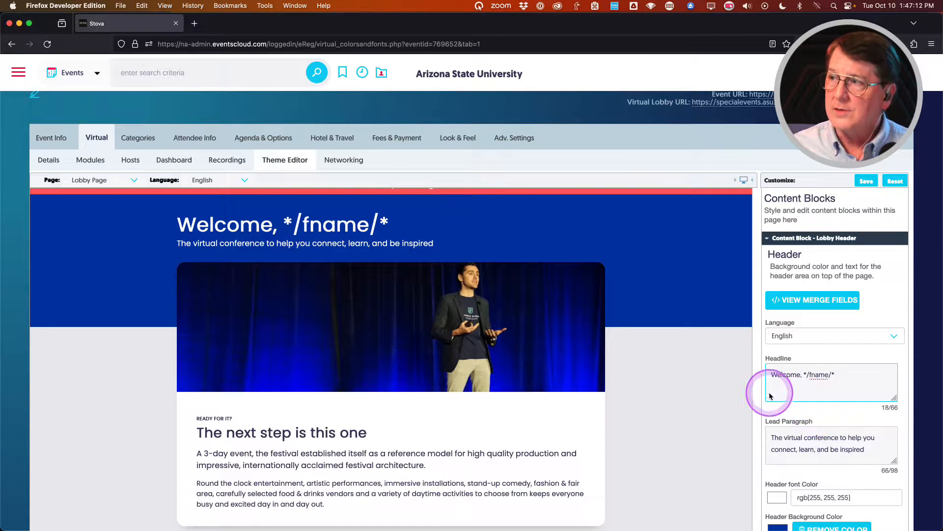
# Set the lobby header background colour to crimson and save the header customizations.
pyautogui.scroll(-1, 763, 385)
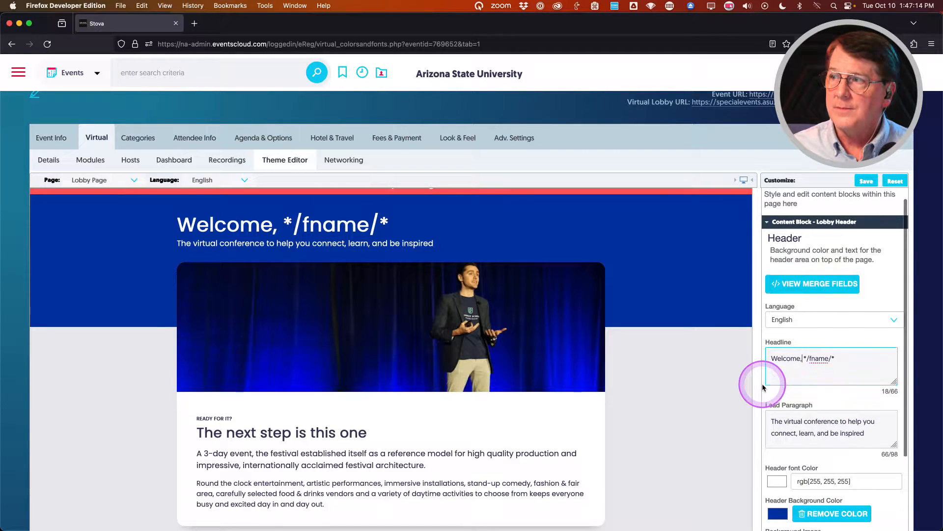
pyautogui.scroll(1, 764, 386)
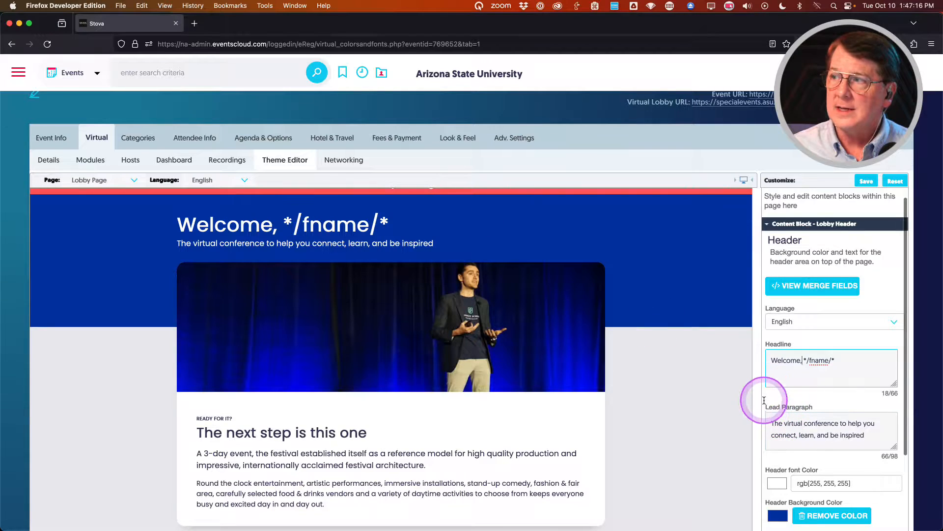
pyautogui.scroll(-3, 768, 393)
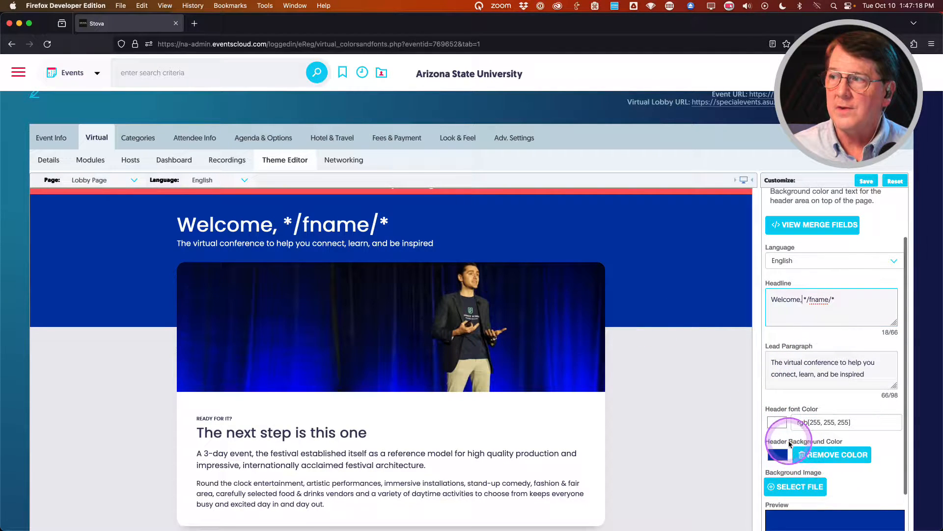
pyautogui.scroll(-2, 773, 424)
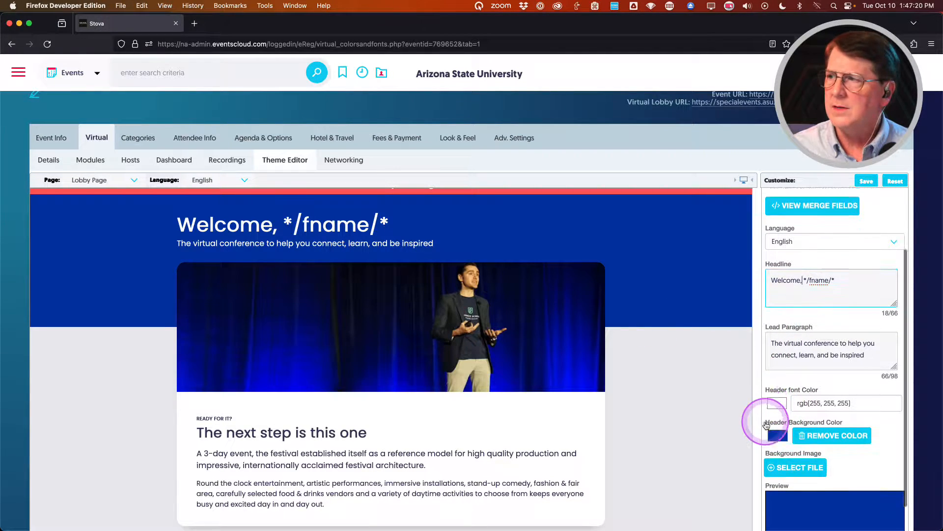
pyautogui.click(781, 414)
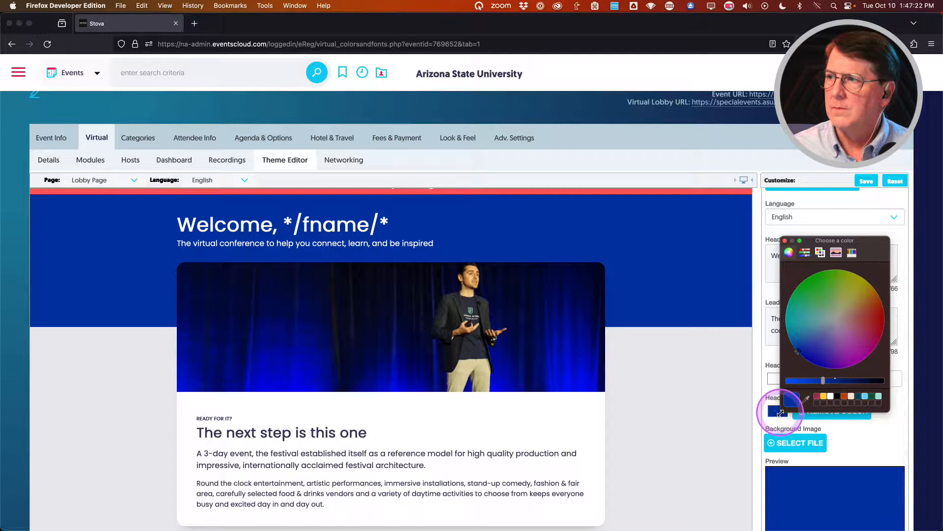
pyautogui.click(816, 396)
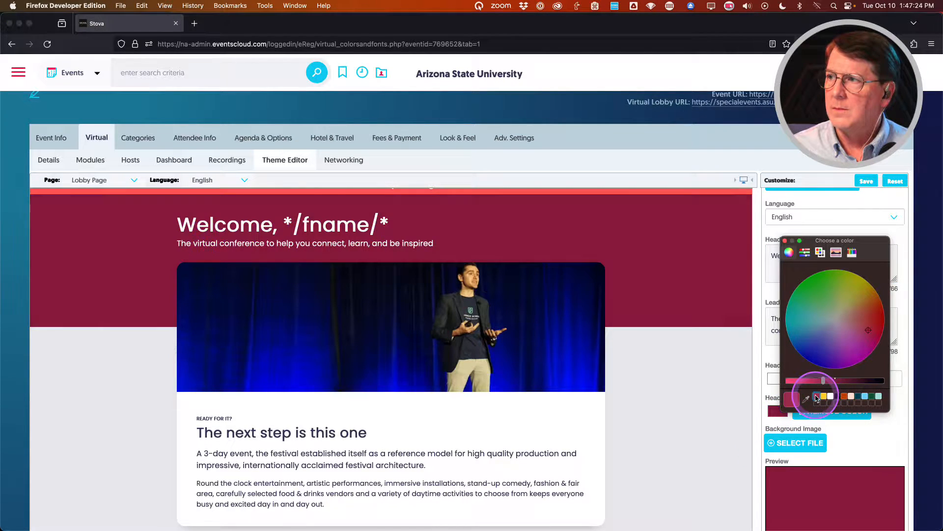
pyautogui.click(784, 241)
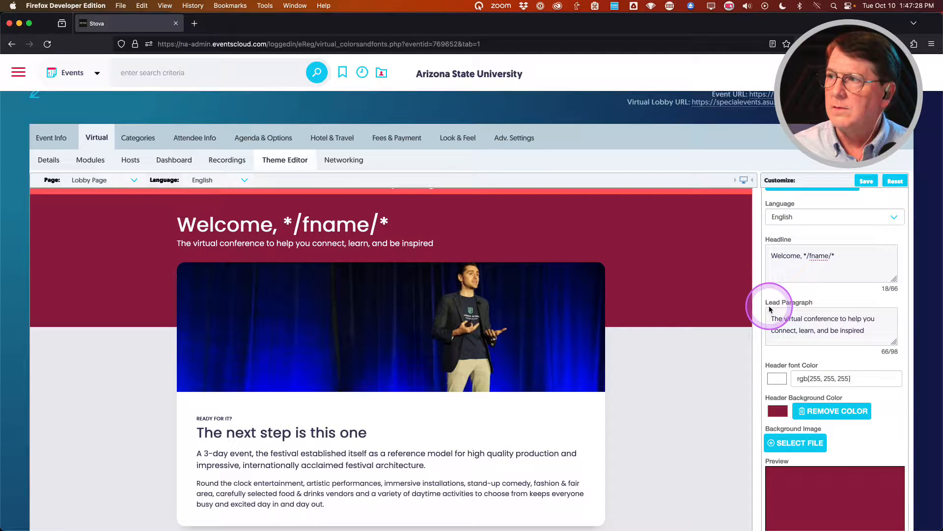
pyautogui.scroll(2, 770, 308)
pyautogui.scroll(-4, 772, 305)
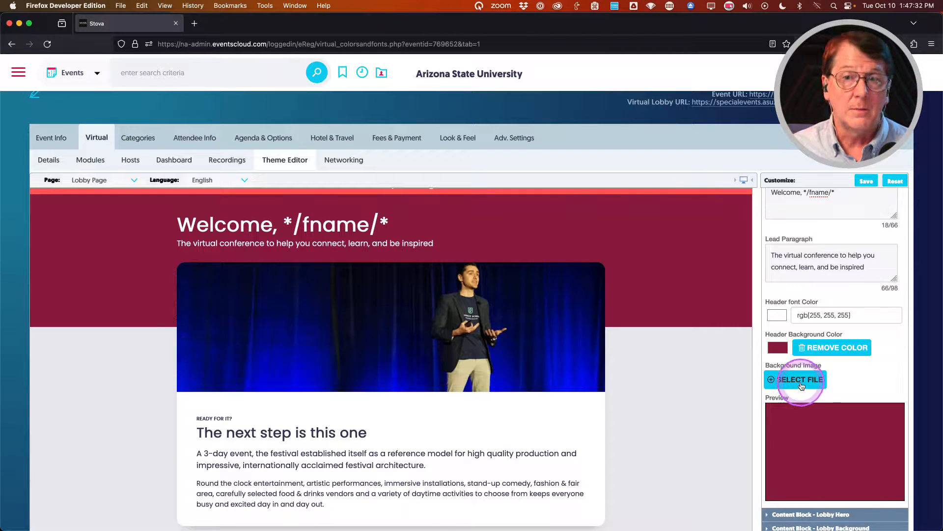
pyautogui.scroll(3, 774, 363)
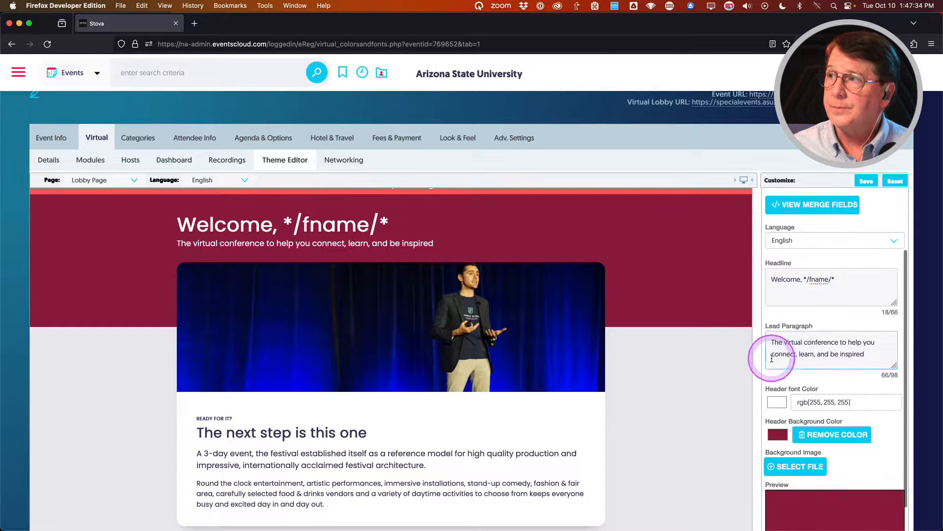
pyautogui.click(861, 181)
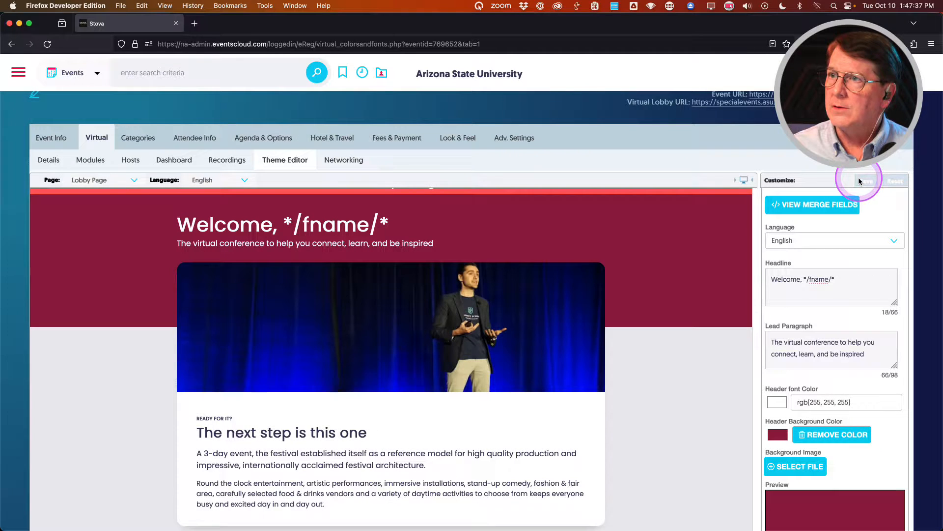
pyautogui.scroll(2, 801, 204)
# Collapse Lobby Header, expand Lobby Hero, and delete the 'Ready for it?' overline text.
pyautogui.click(801, 206)
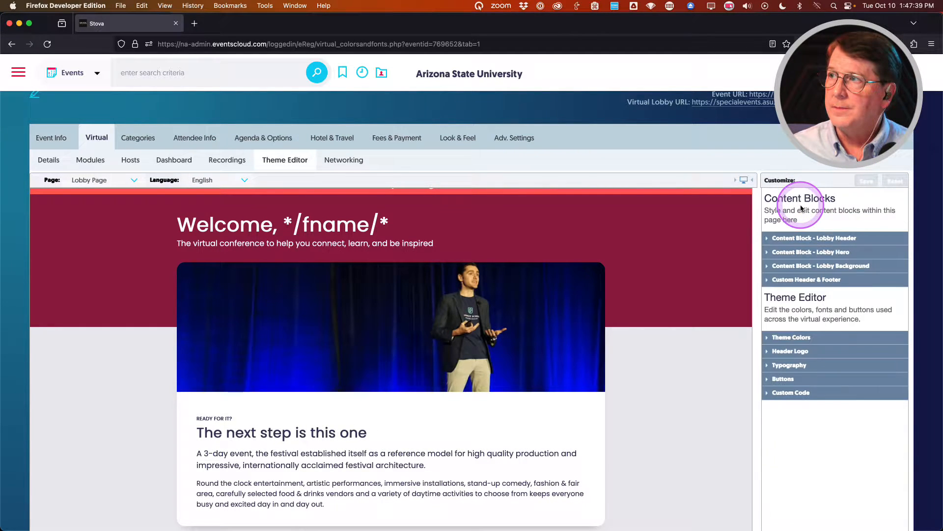
pyautogui.click(799, 253)
pyautogui.scroll(-3, 764, 324)
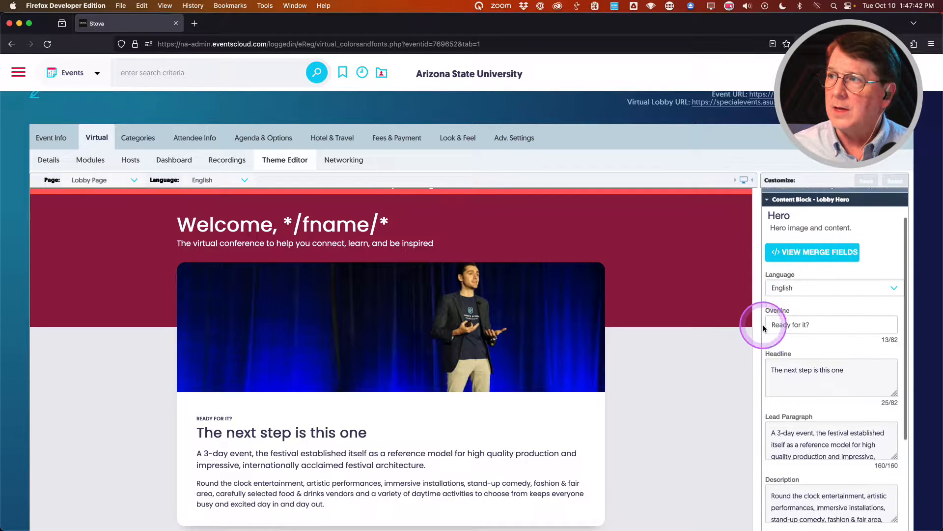
pyautogui.scroll(-5, 533, 359)
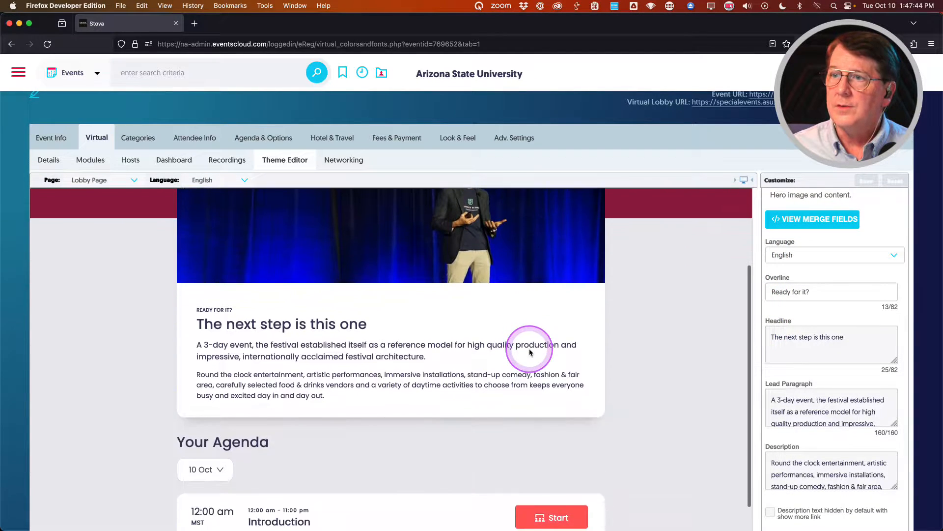
pyautogui.scroll(3, 565, 294)
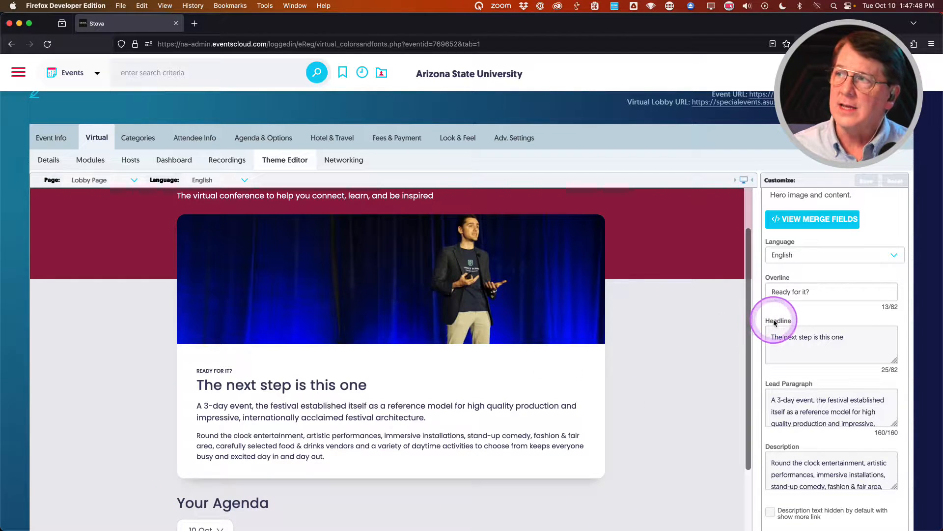
pyautogui.scroll(2, 766, 322)
pyautogui.scroll(-1, 765, 323)
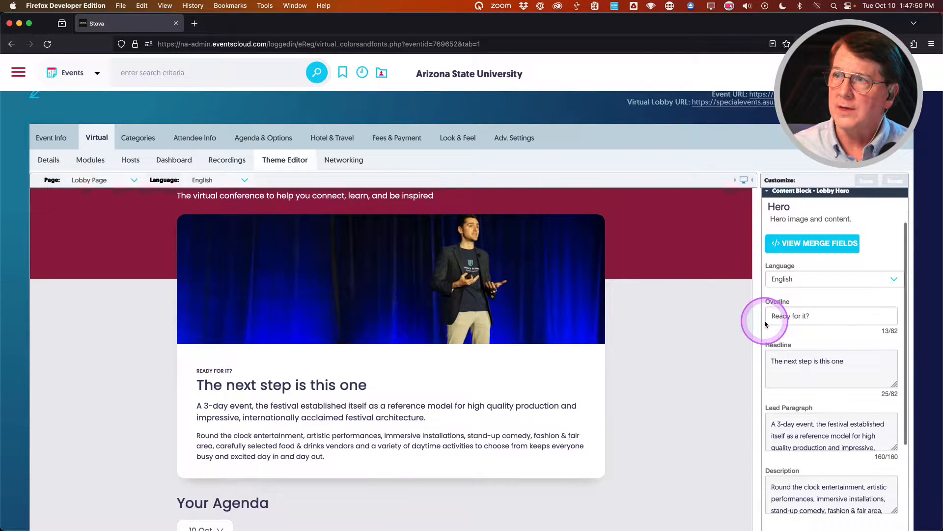
pyautogui.scroll(-1, 765, 324)
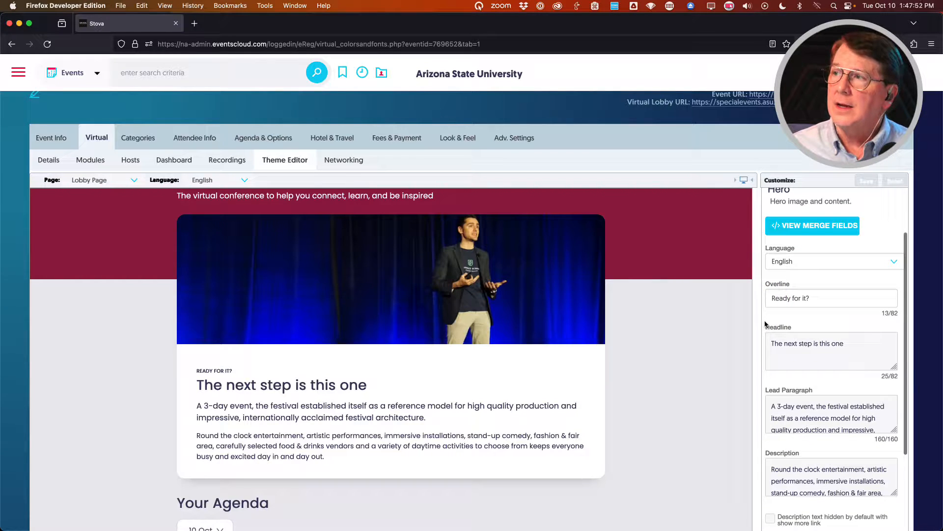
pyautogui.moveTo(771, 297); pyautogui.dragTo(820, 300)
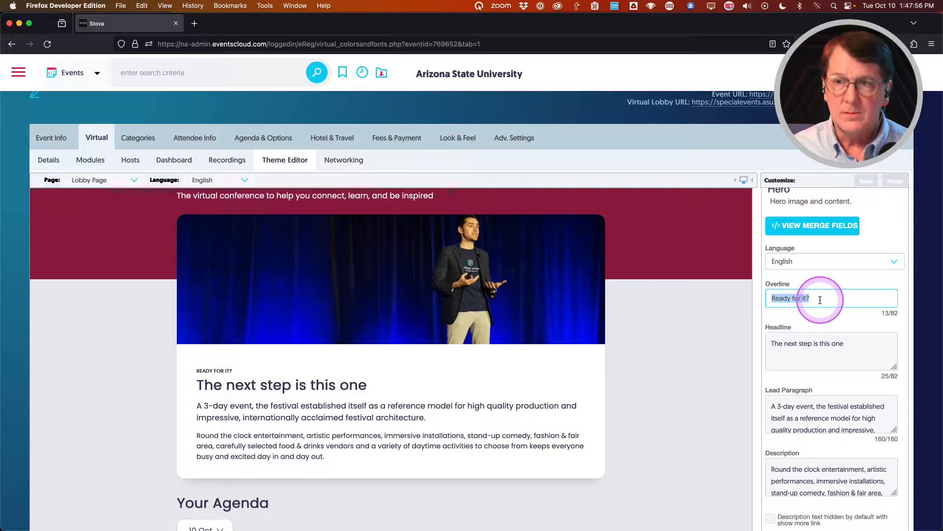
pyautogui.press('BackSpace')
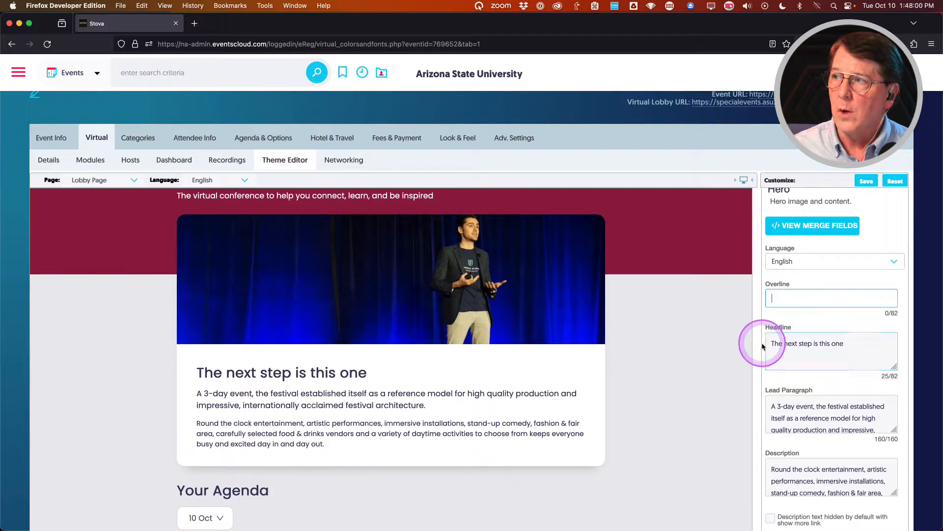
# Select the hero description and toggle its hide-by-default checkbox on, then off again.
pyautogui.scroll(-4, 763, 346)
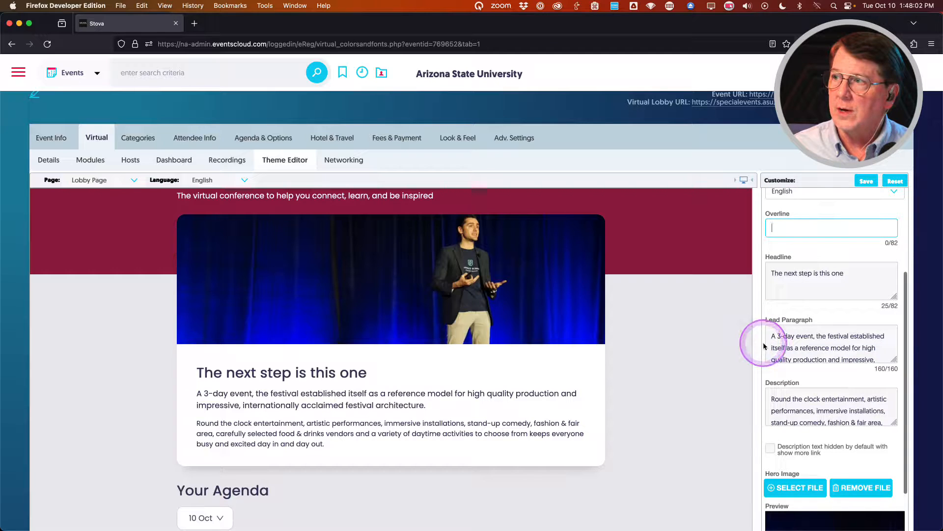
pyautogui.scroll(1, 762, 346)
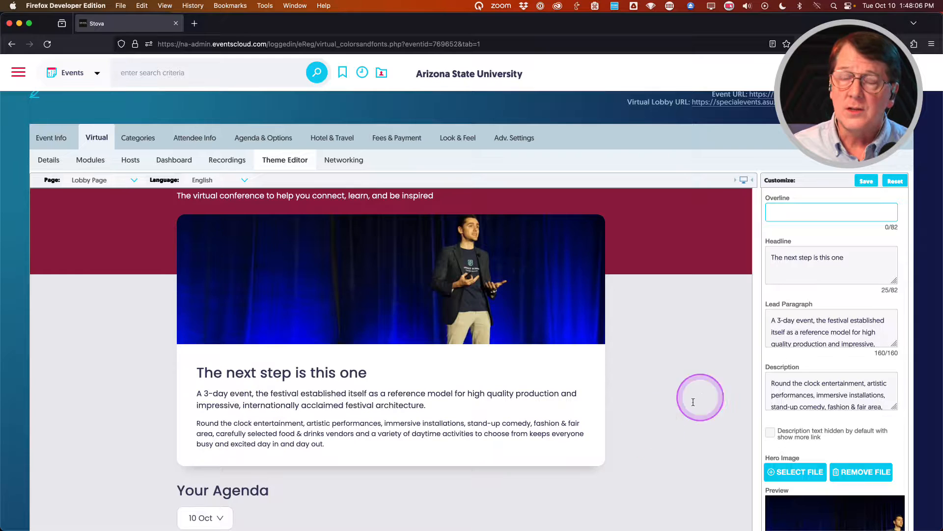
pyautogui.scroll(-2, 776, 343)
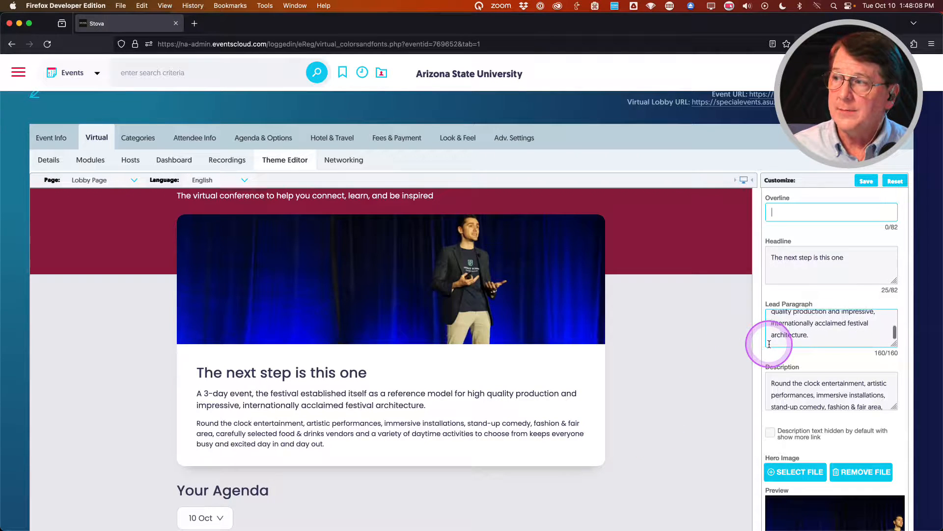
pyautogui.scroll(2, 771, 341)
pyautogui.scroll(-3, 766, 393)
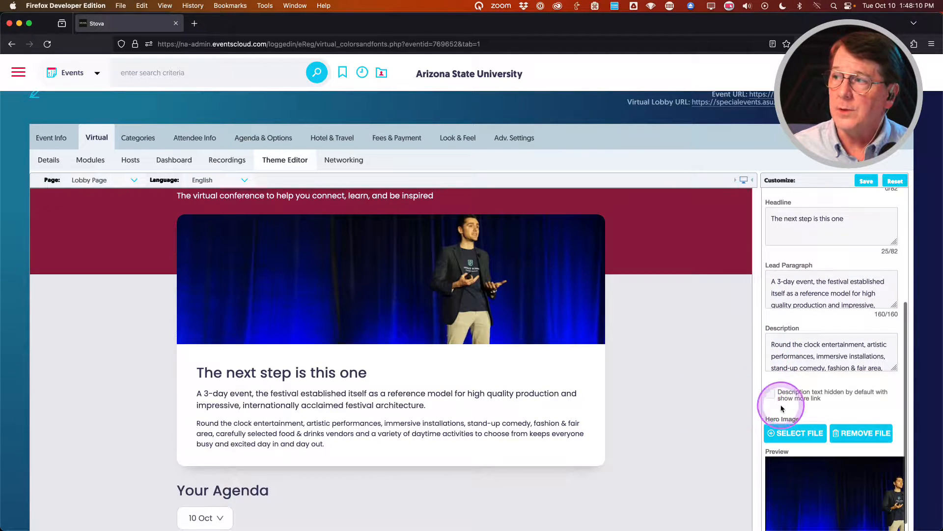
pyautogui.click(804, 371)
pyautogui.press('super+a')
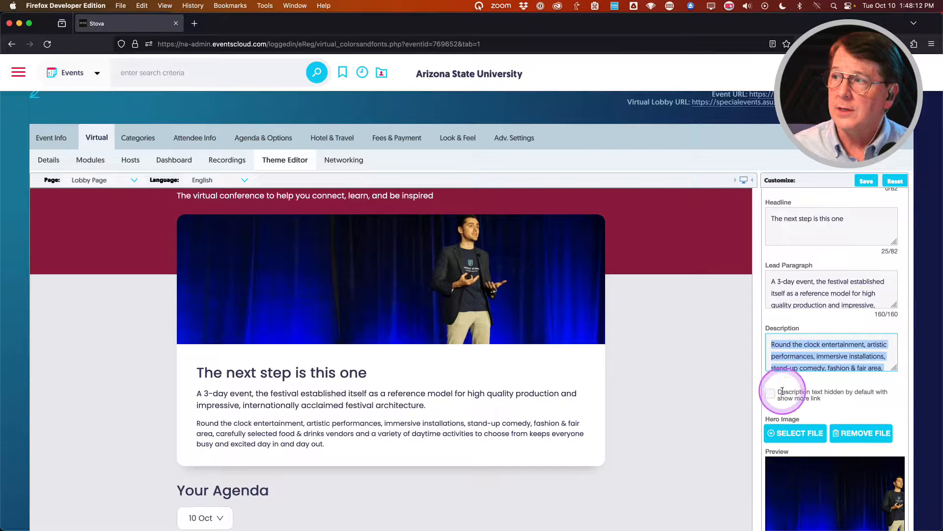
pyautogui.click(771, 394)
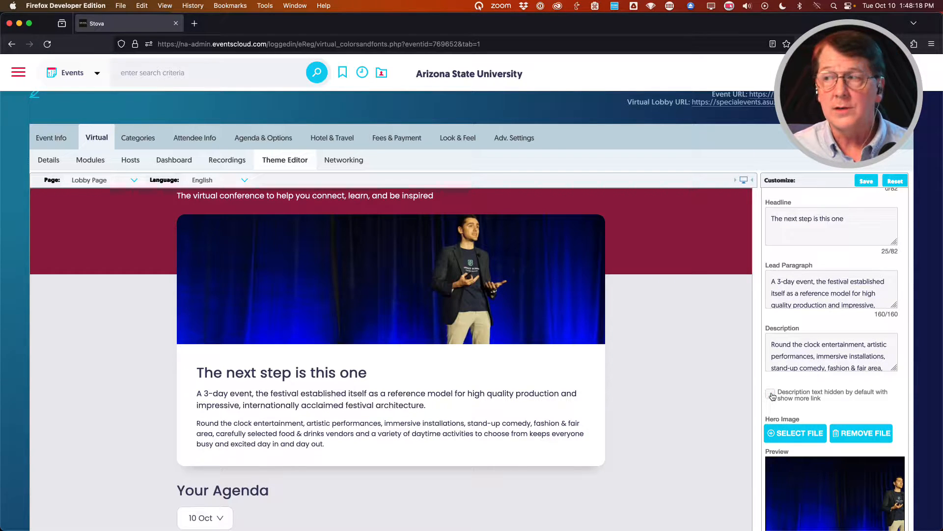
pyautogui.click(771, 394)
pyautogui.scroll(-5, 766, 403)
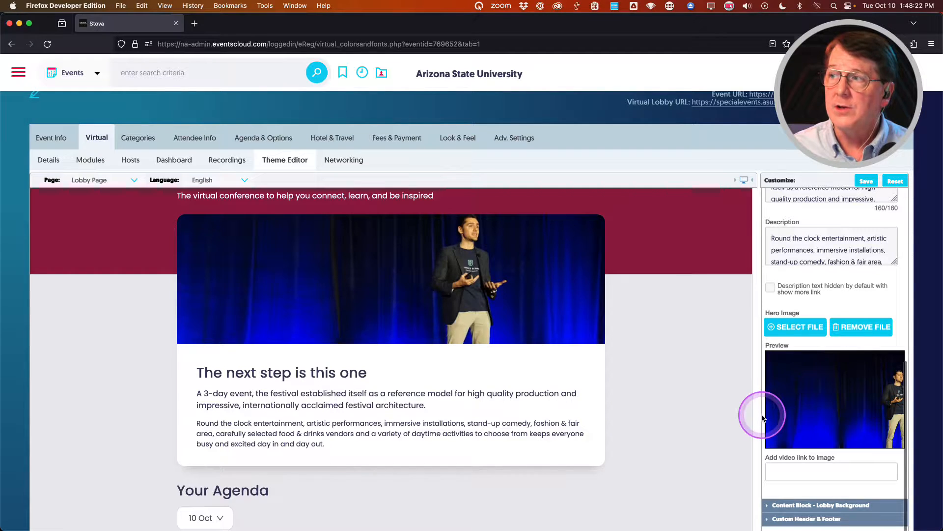
pyautogui.scroll(-1, 762, 417)
# Click into the hero video link field, then save the Lobby Hero block changes.
pyautogui.click(787, 459)
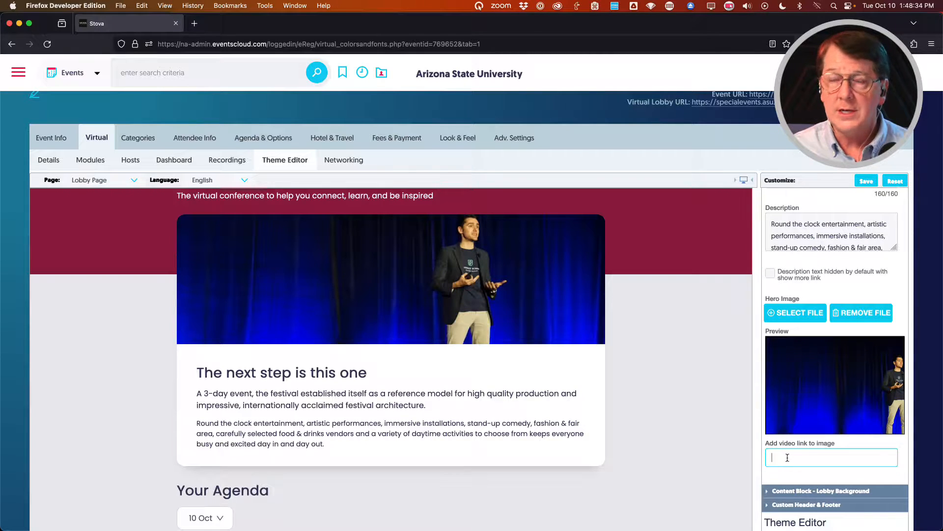
pyautogui.click(786, 458)
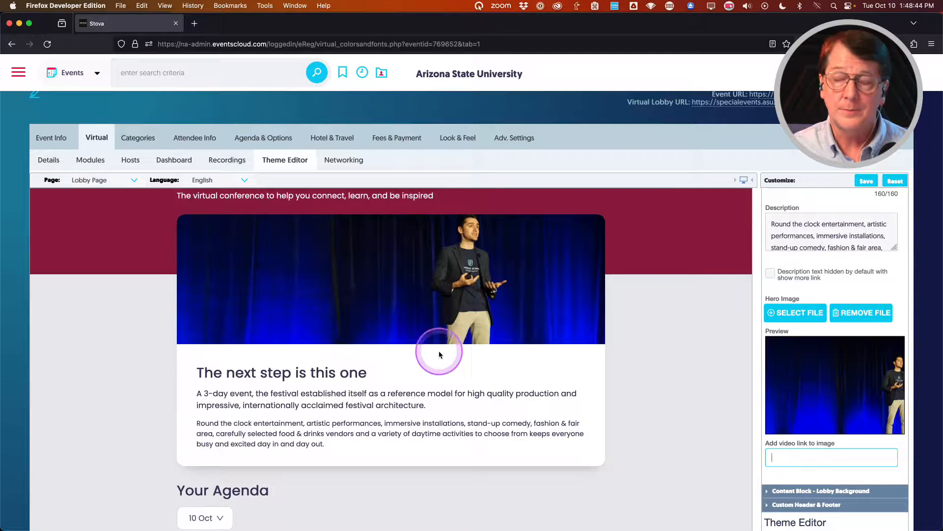
pyautogui.scroll(-1, 764, 366)
pyautogui.scroll(5, 765, 366)
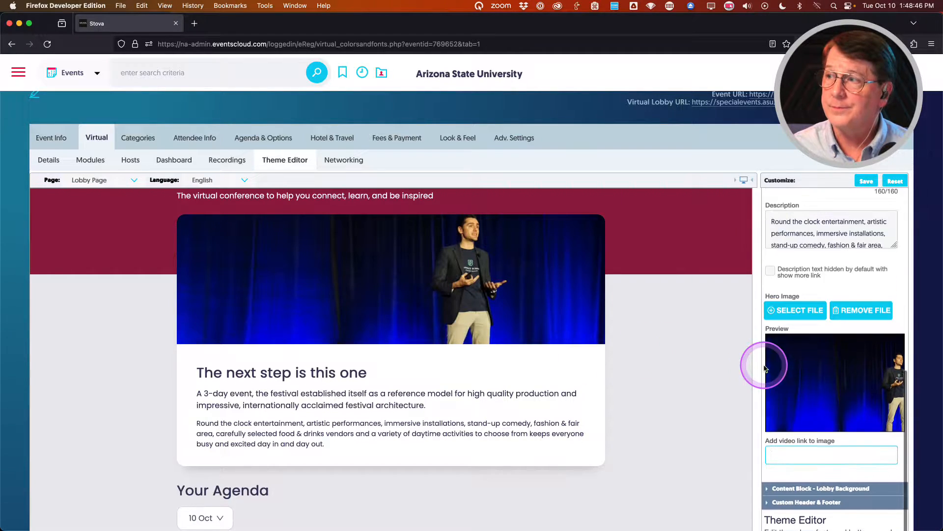
pyautogui.click(867, 182)
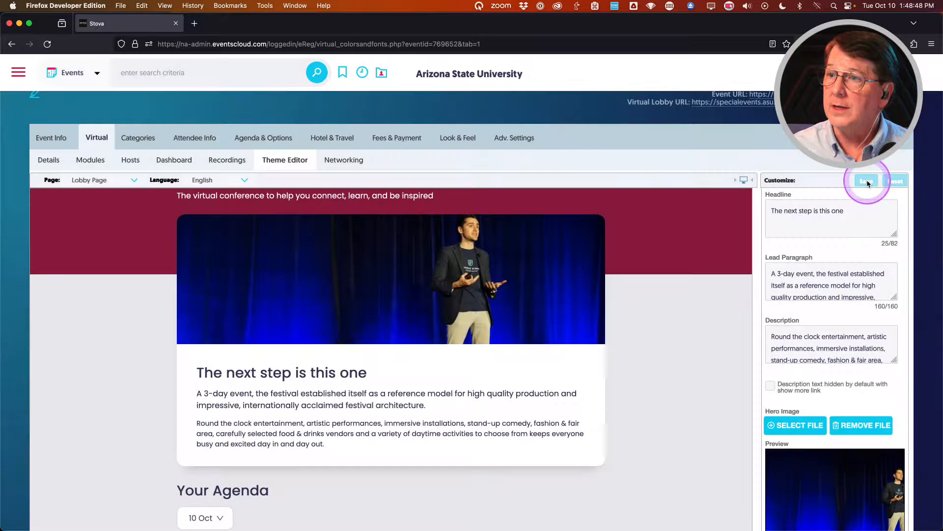
# Collapse Lobby Hero and review the Lobby Background colour settings before collapsing them.
pyautogui.scroll(5, 815, 281)
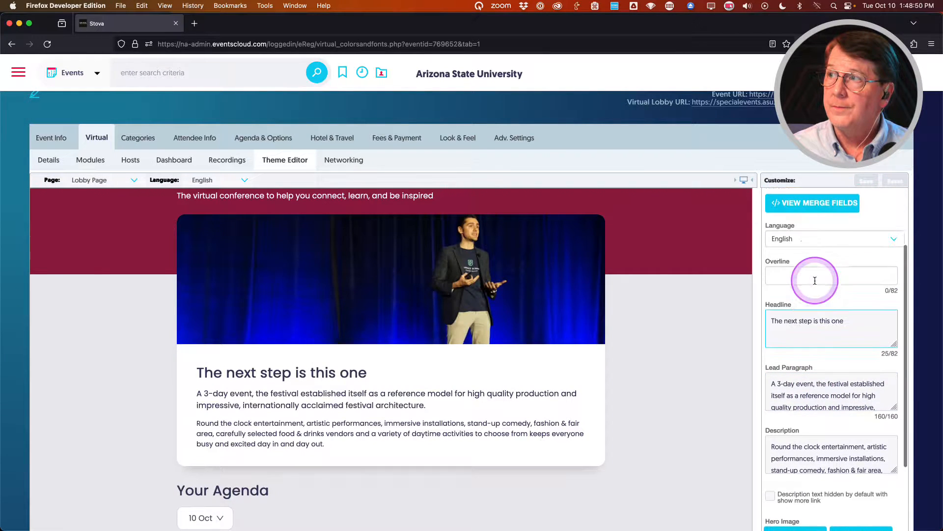
pyautogui.scroll(2, 814, 280)
pyautogui.click(810, 249)
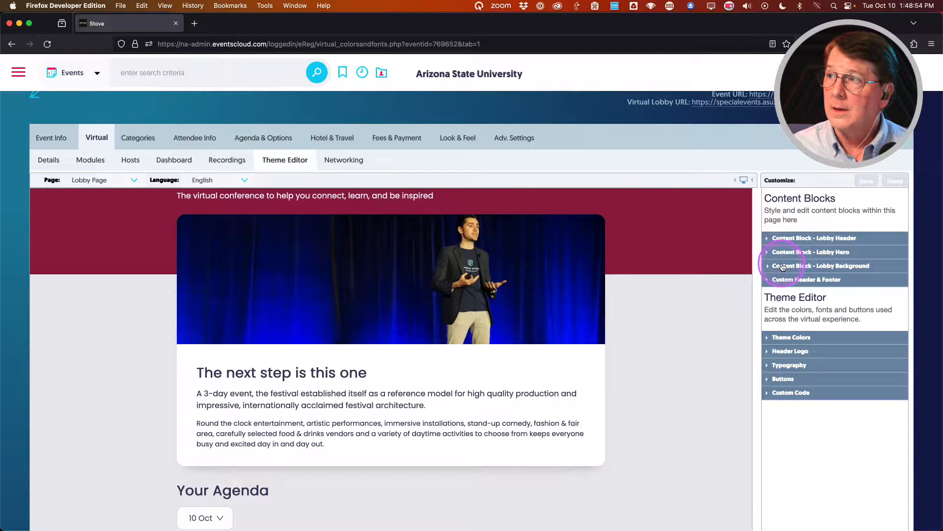
pyautogui.click(782, 267)
pyautogui.scroll(-2, 762, 319)
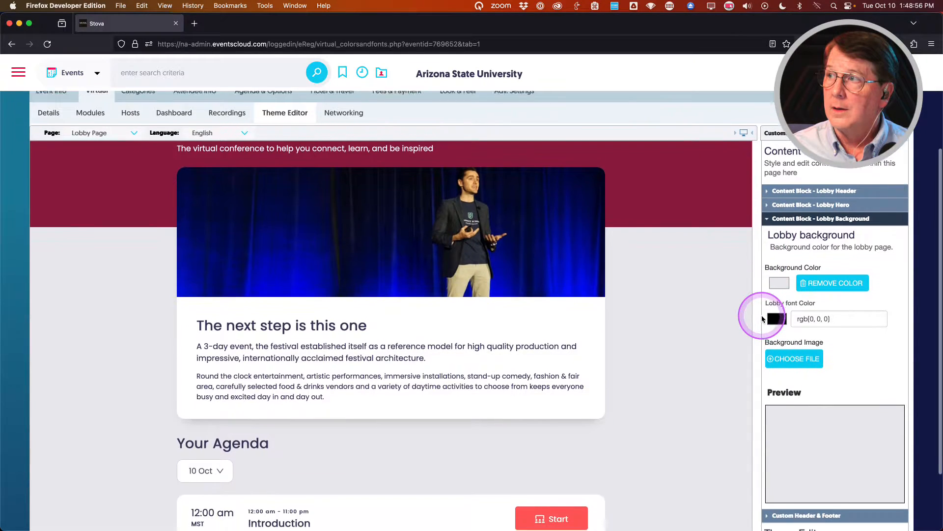
pyautogui.scroll(-2, 762, 318)
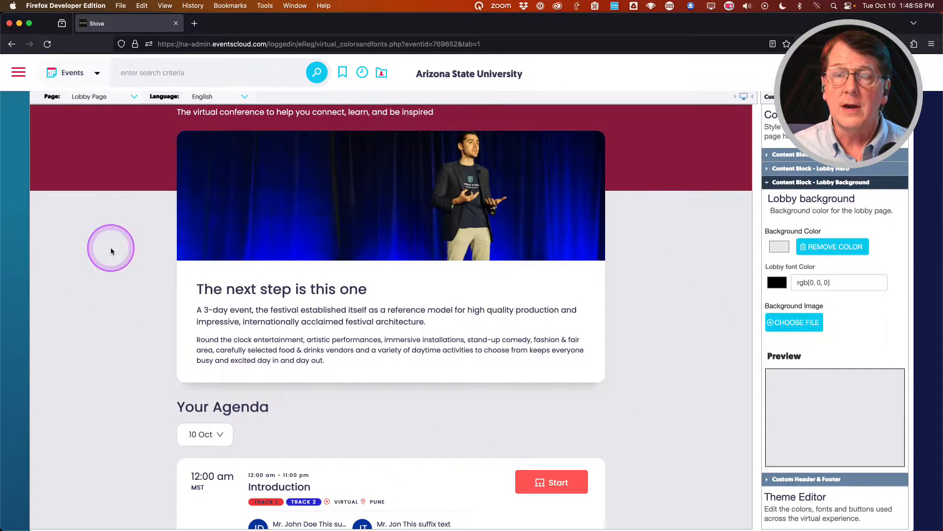
pyautogui.click(824, 185)
# Enter 'Header is here.' as the custom header and 'Footer is here.' as the footer.
pyautogui.click(816, 196)
pyautogui.click(766, 238)
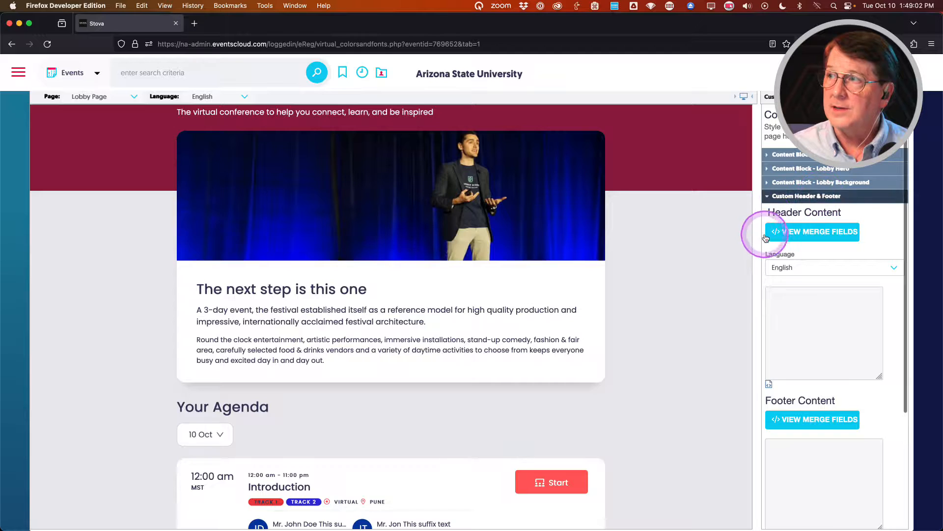
pyautogui.click(817, 322)
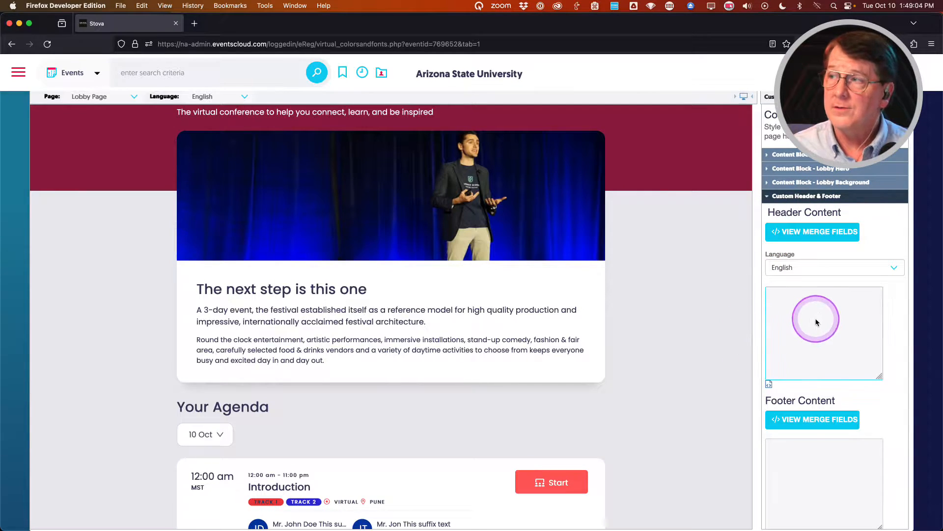
pyautogui.click(811, 311)
pyautogui.write('Header is n')
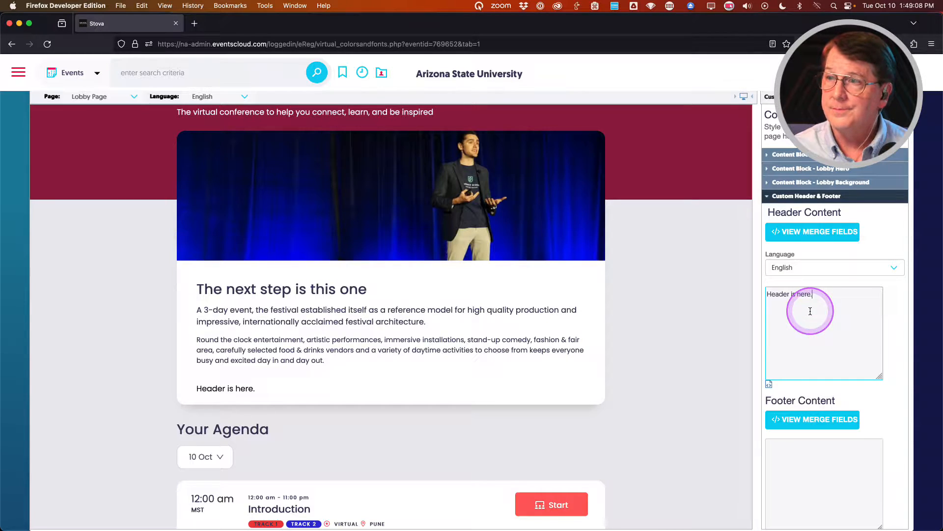
pyautogui.click(821, 468)
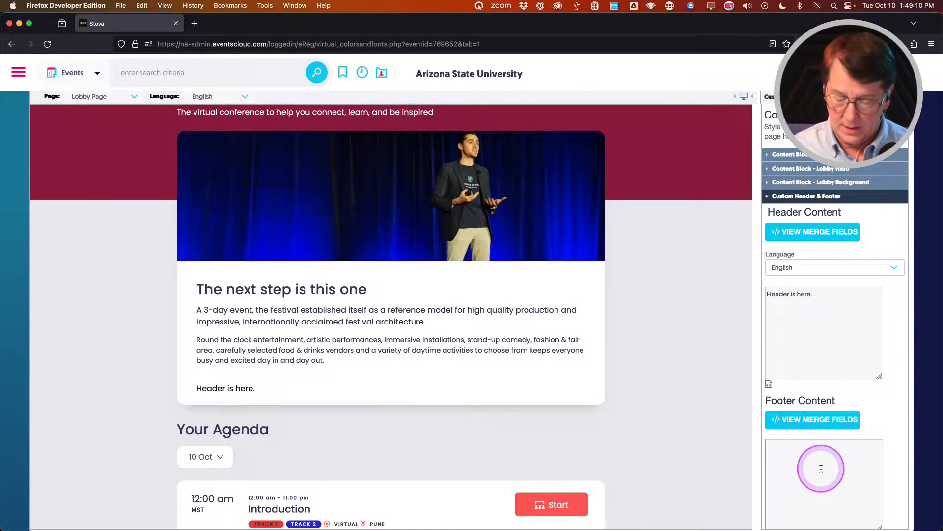
pyautogui.write('Footer is here.')
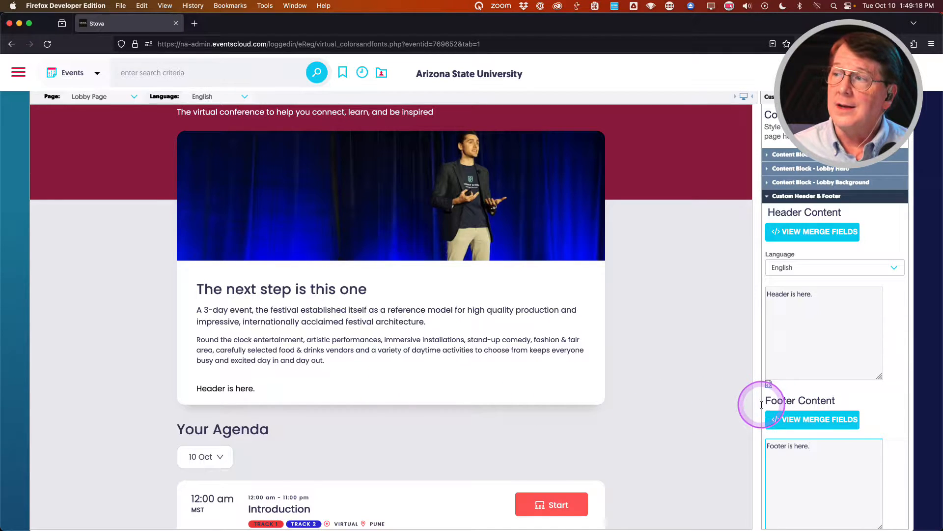
# Check the header and footer text in the lobby preview, then collapse Custom Header & Footer.
pyautogui.scroll(-6, 640, 415)
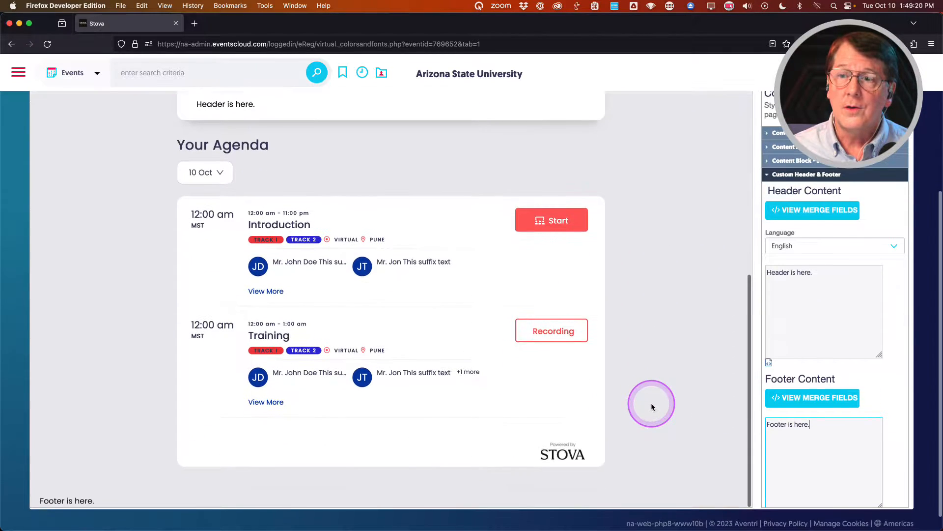
pyautogui.scroll(-1, 104, 495)
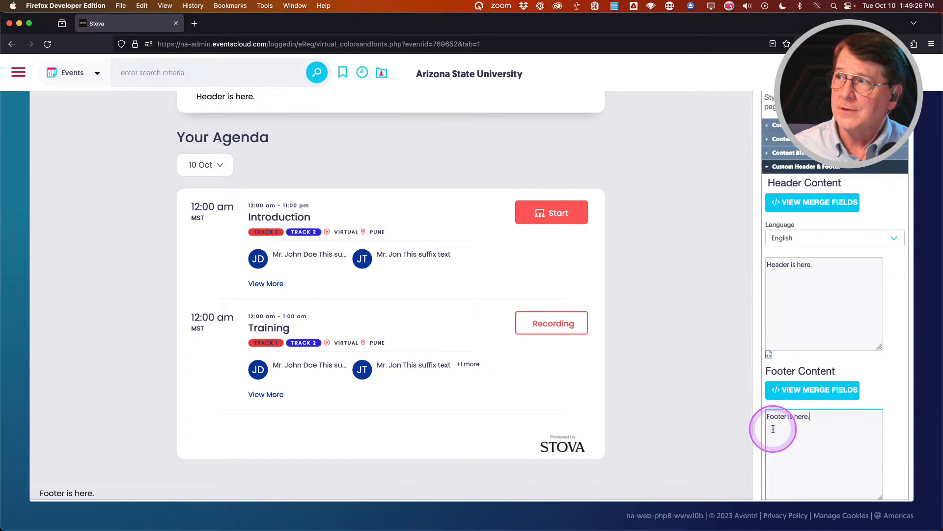
pyautogui.scroll(-2, 779, 431)
pyautogui.scroll(-1, 773, 429)
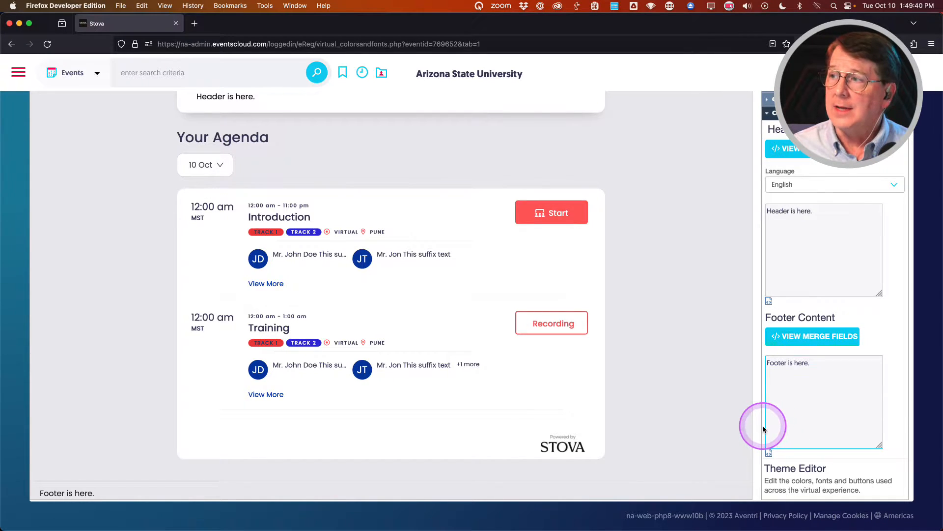
pyautogui.scroll(2, 763, 429)
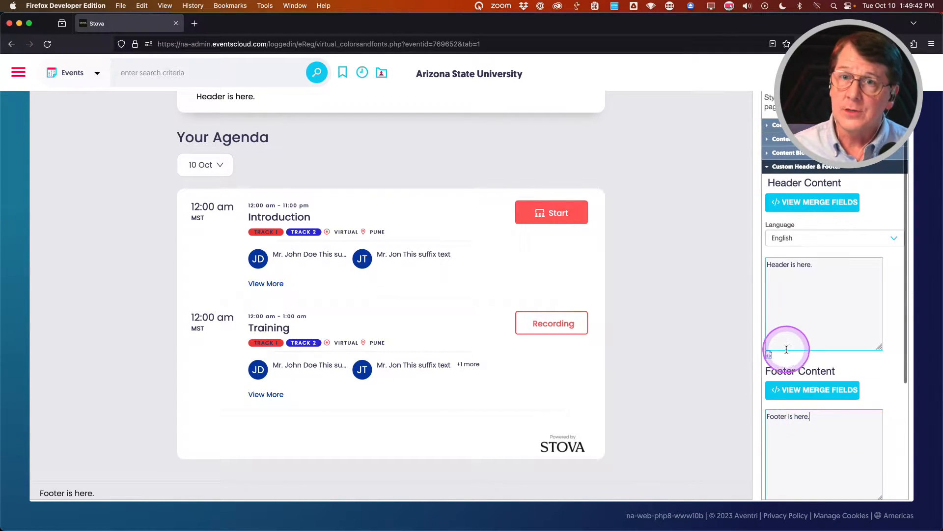
pyautogui.scroll(1, 767, 366)
pyautogui.scroll(3, 767, 365)
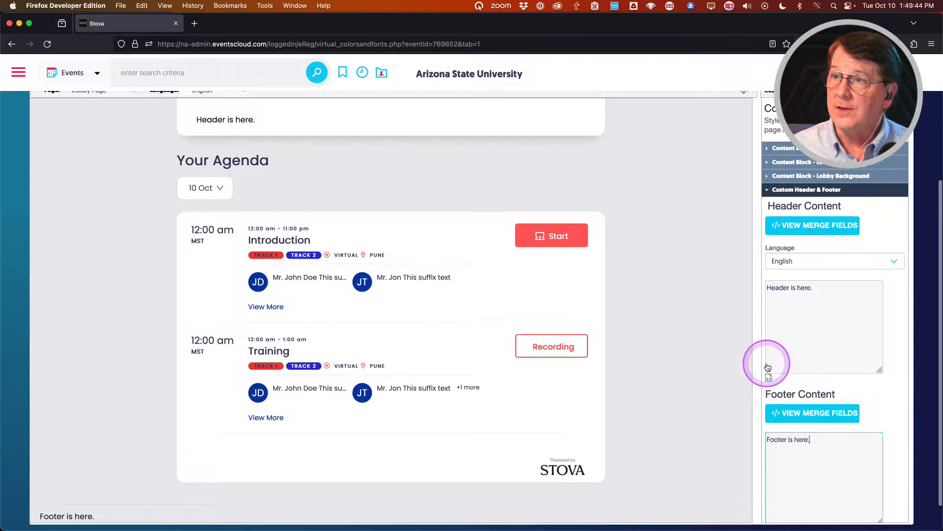
pyautogui.click(763, 363)
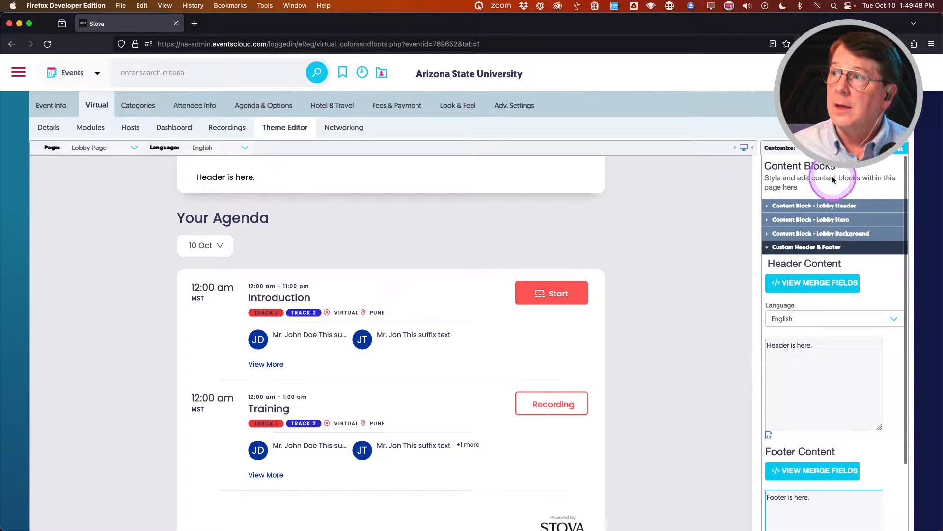
pyautogui.click(803, 248)
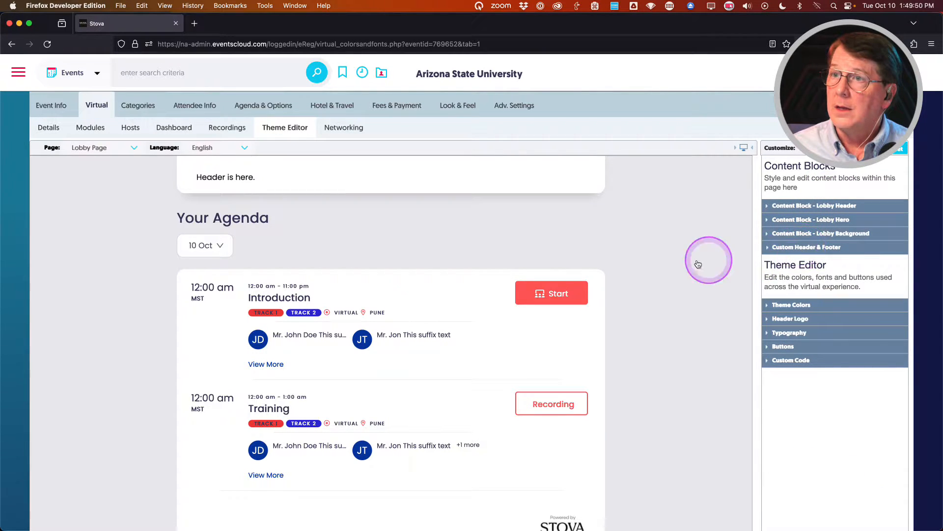
pyautogui.scroll(-1, 669, 261)
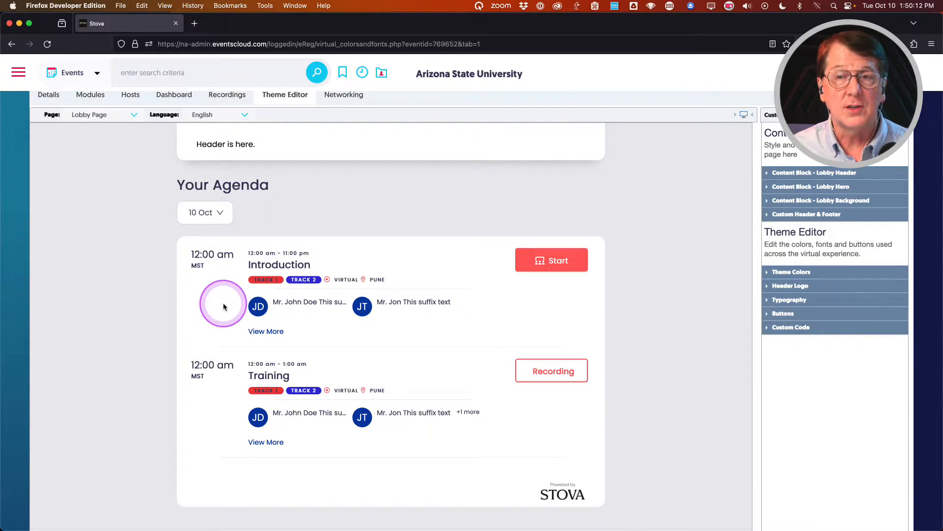
# Show the Introduction session's full description via View More, then return to the preview's top.
pyautogui.click(266, 331)
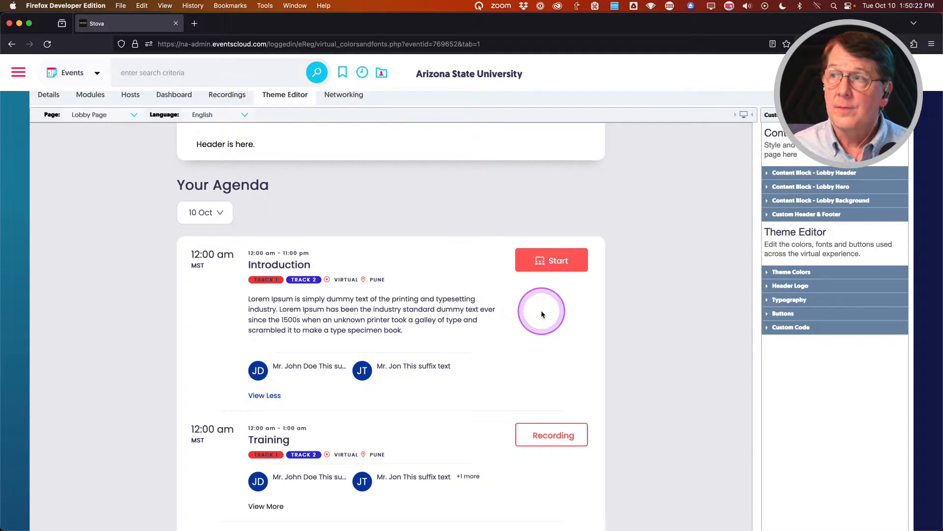
pyautogui.scroll(-1, 502, 346)
pyautogui.scroll(-4, 502, 346)
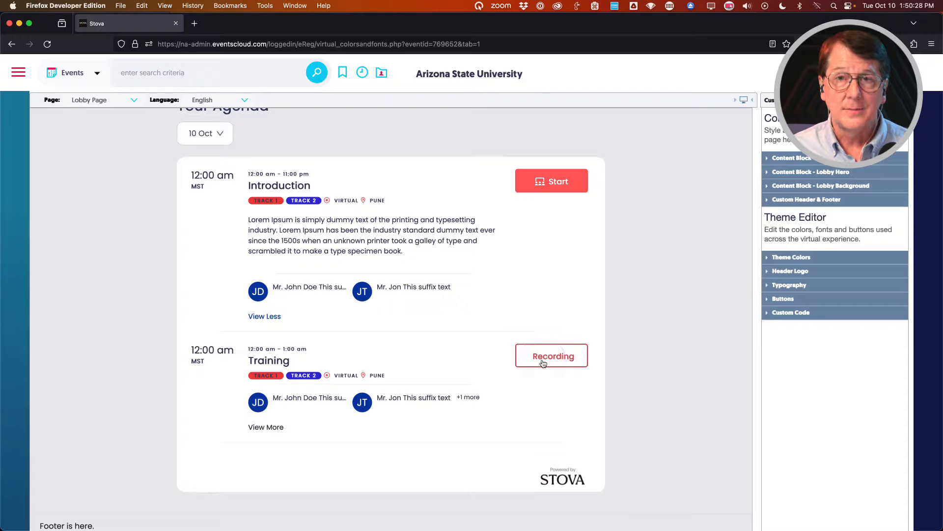
pyautogui.scroll(3, 486, 362)
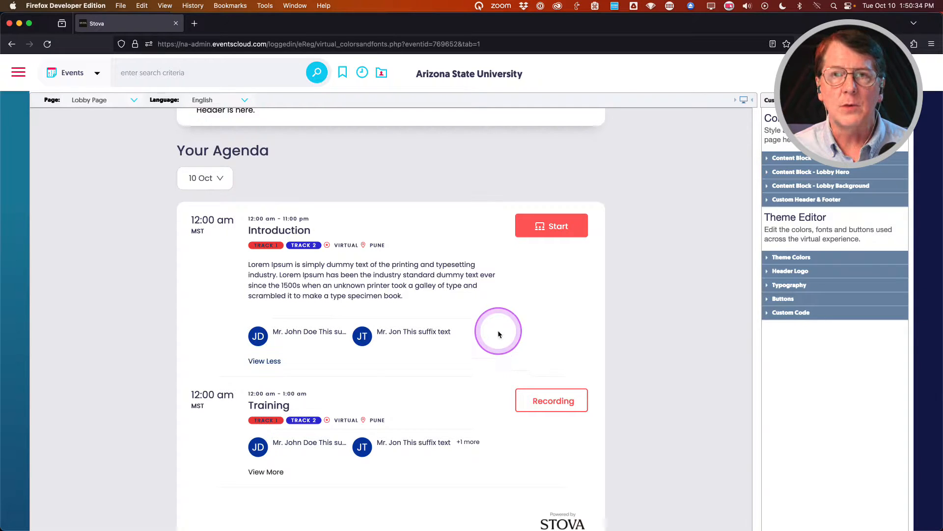
pyautogui.scroll(5, 518, 330)
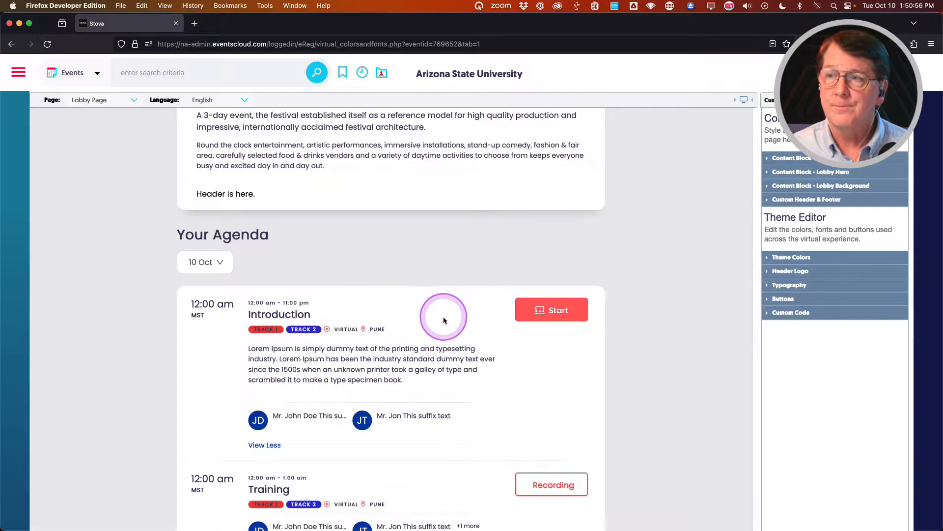
pyautogui.scroll(-2, 499, 364)
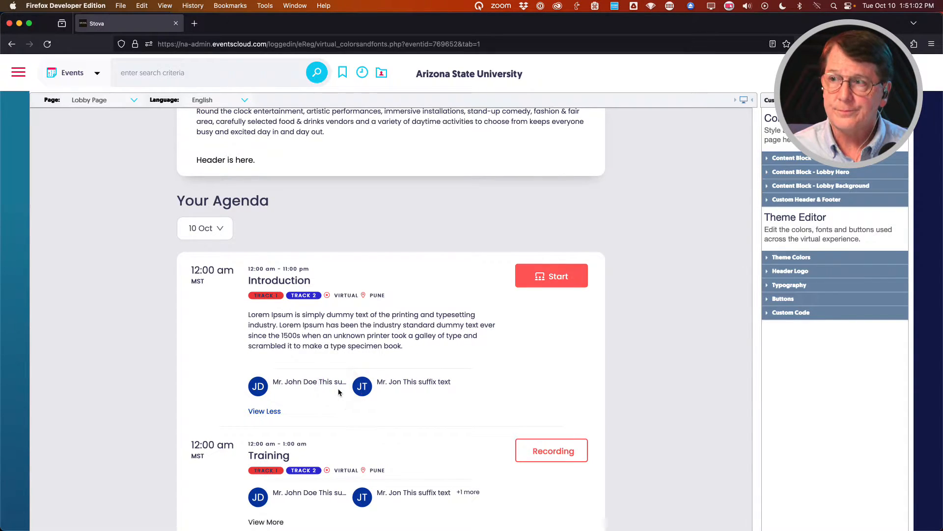
pyautogui.scroll(5, 440, 393)
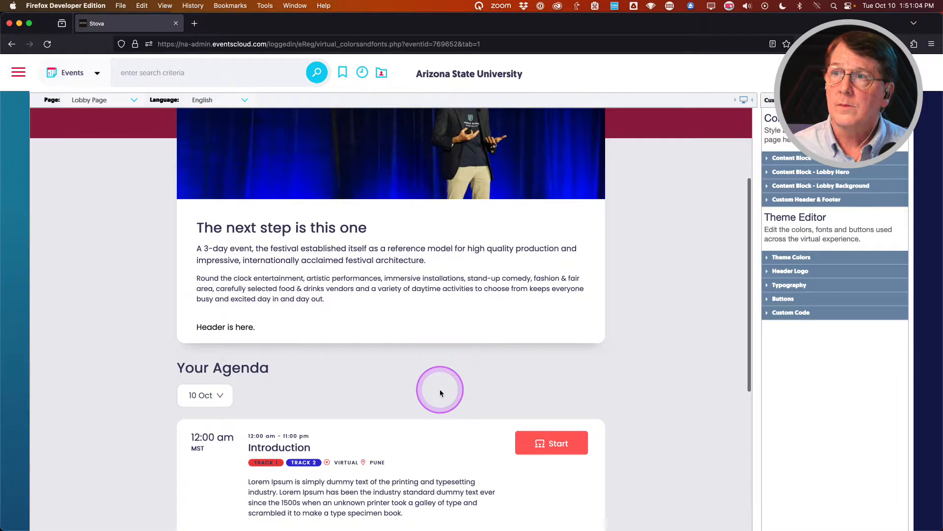
pyautogui.scroll(4, 441, 391)
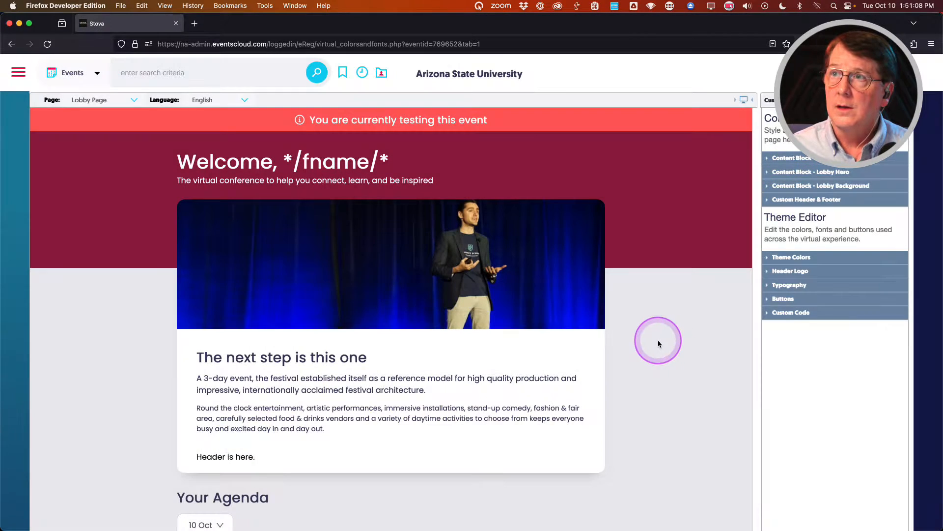
pyautogui.scroll(3, 659, 343)
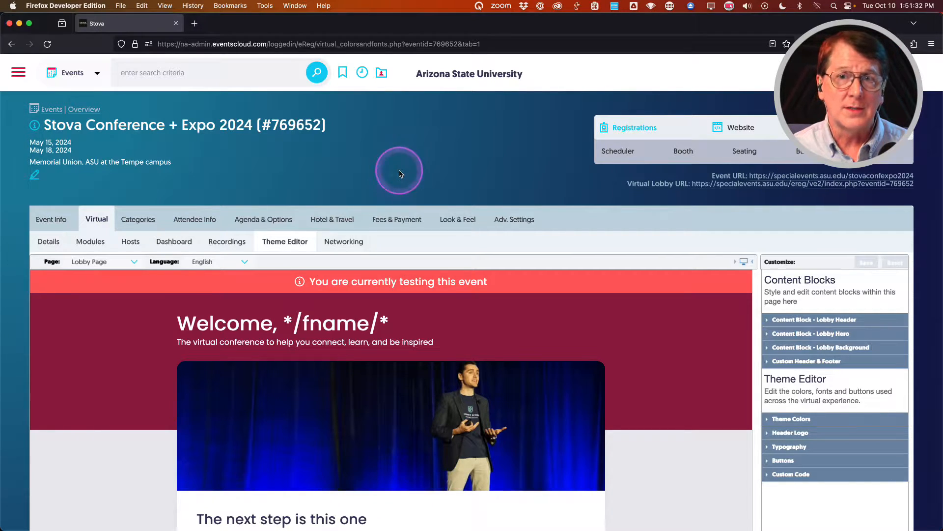
# Open the Stova Conference + Expo 2024 (VE demo) Virtual Lobby URL from Virtual > Details.
pyautogui.click(341, 73)
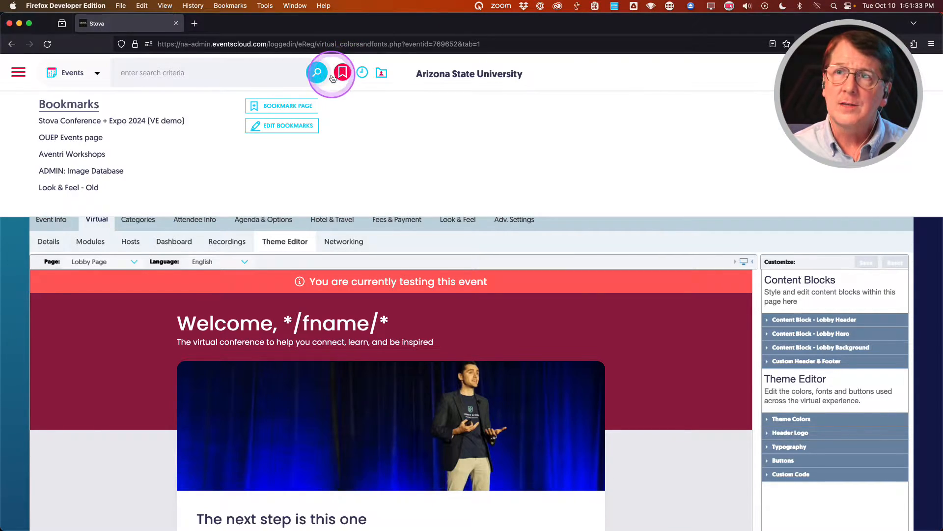
pyautogui.click(143, 121)
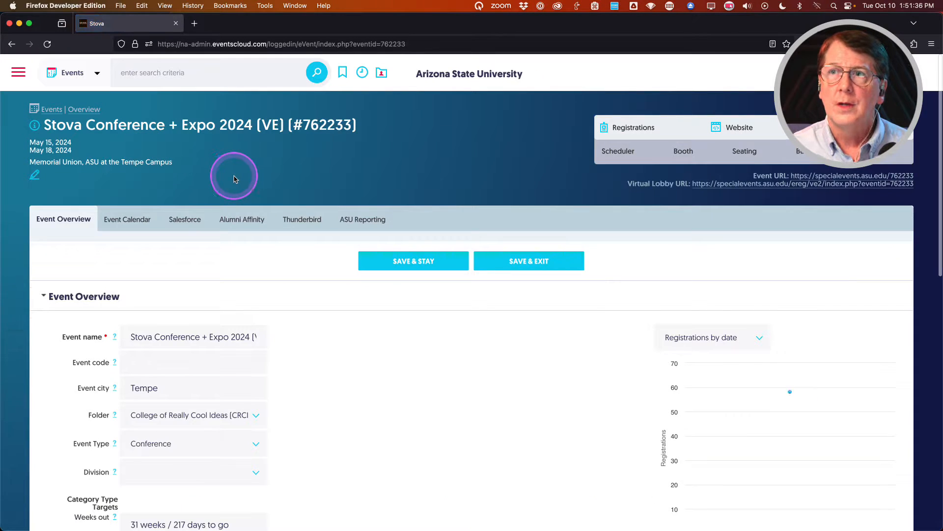
pyautogui.click(632, 128)
pyautogui.click(634, 151)
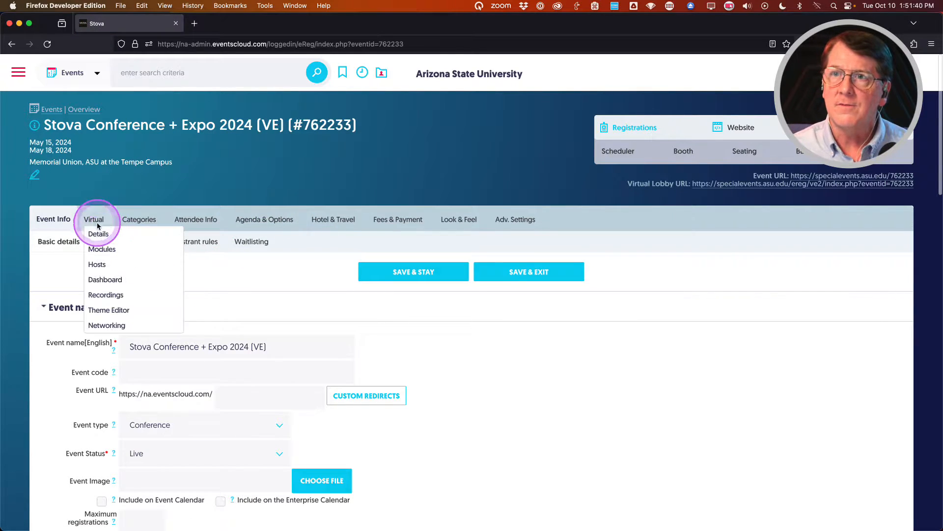
pyautogui.click(95, 224)
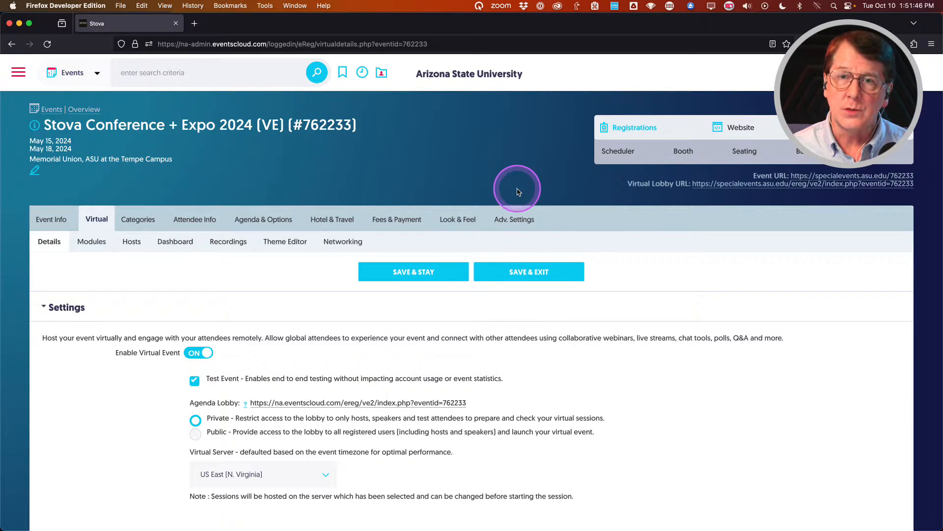
pyautogui.click(737, 185)
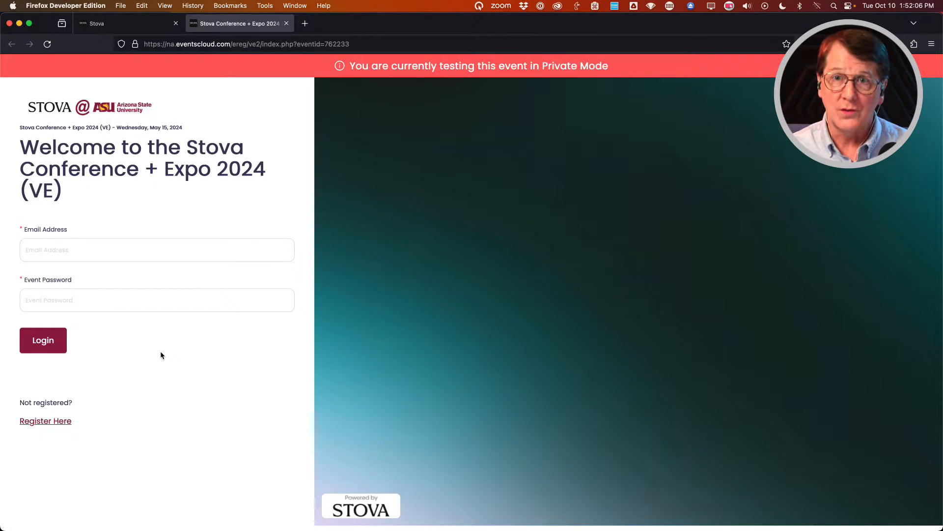
# Fill the lobby login form with the saved attendee e-mail and the event password.
pyautogui.click(72, 250)
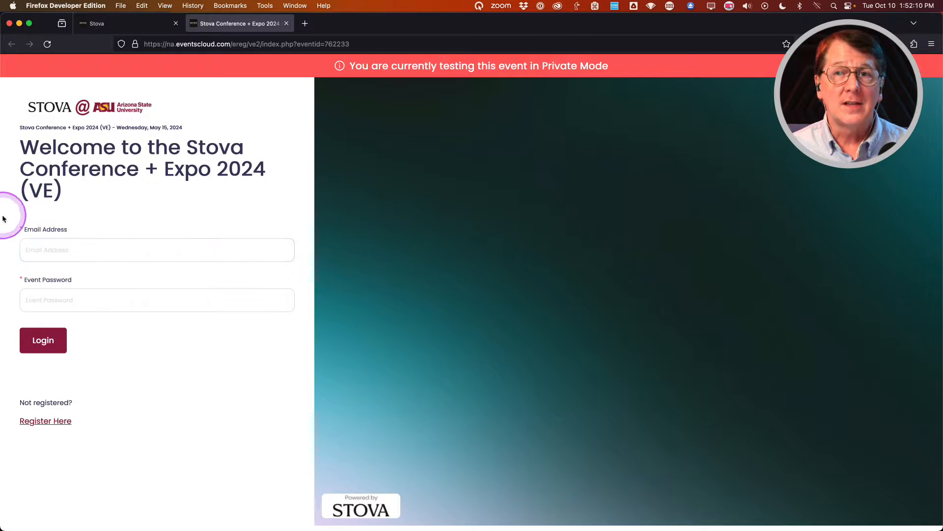
pyautogui.click(43, 309)
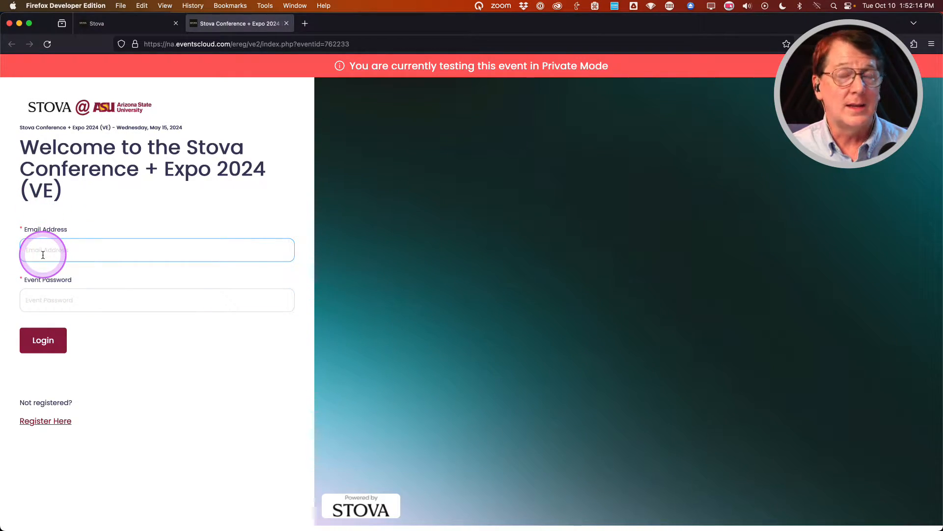
pyautogui.click(61, 302)
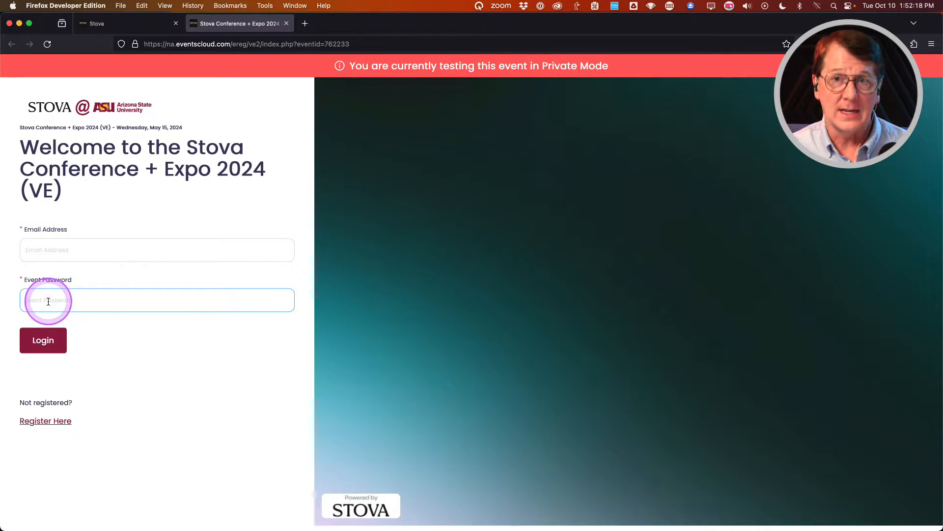
pyautogui.click(53, 301)
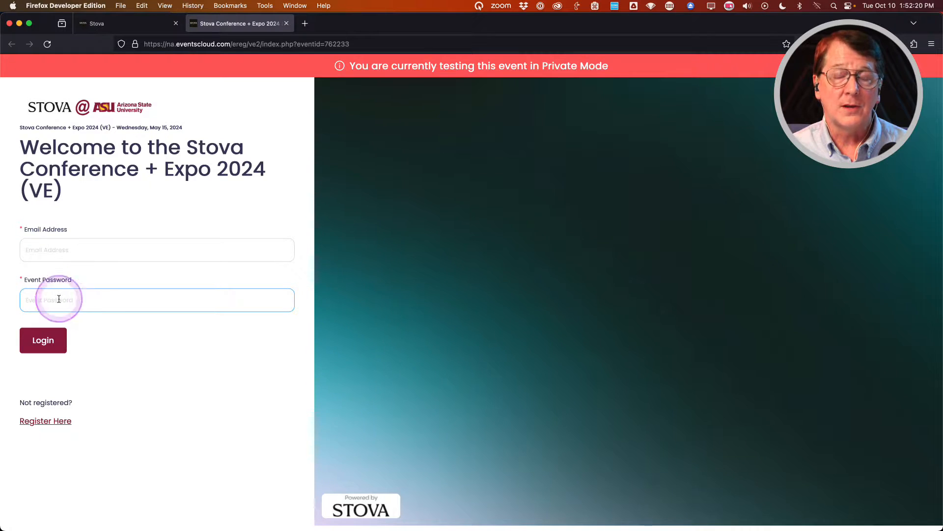
pyautogui.click(56, 251)
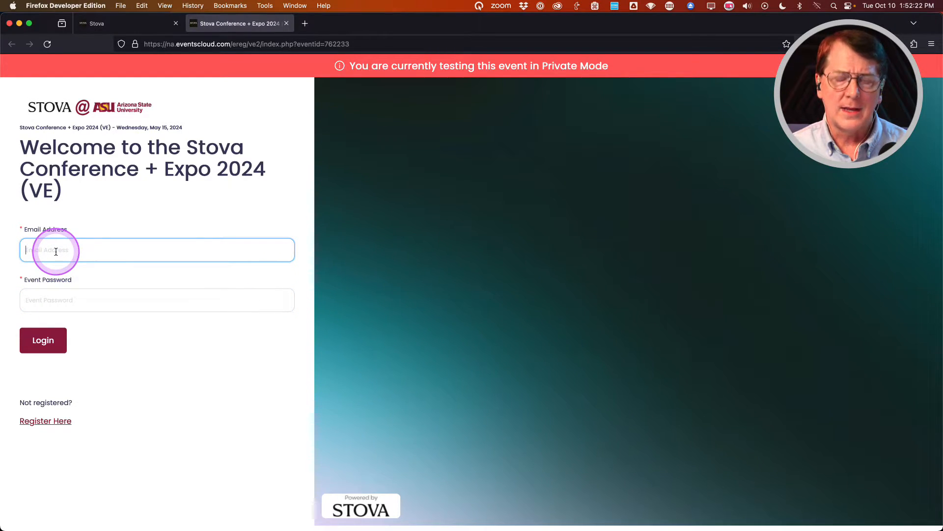
pyautogui.write('o')
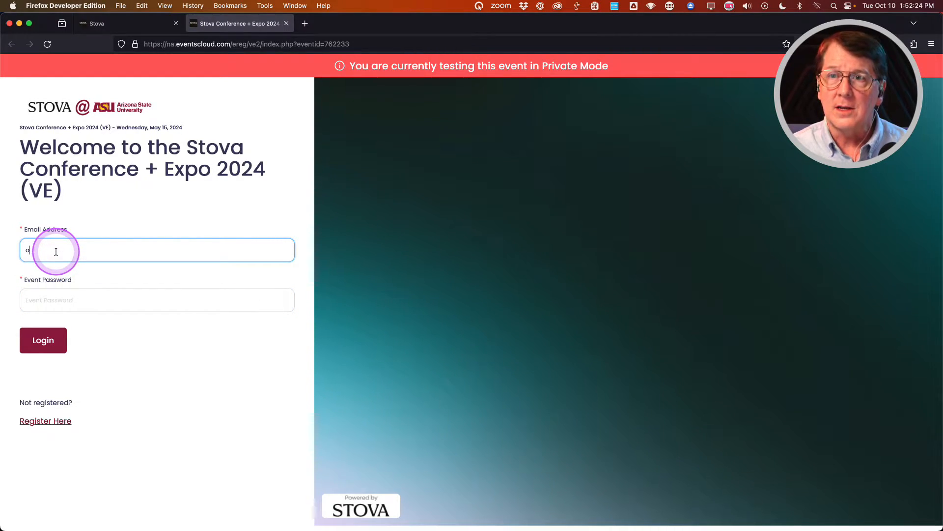
pyautogui.write('cese')
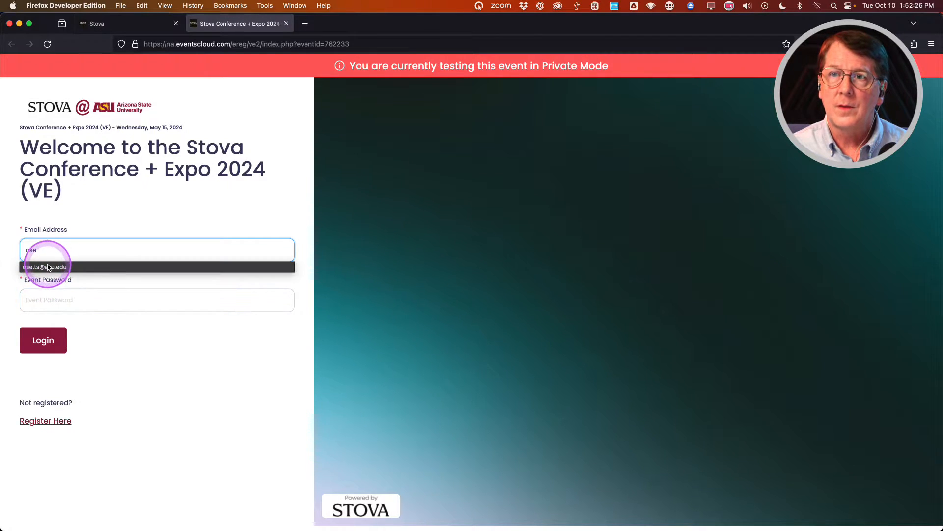
pyautogui.click(43, 268)
pyautogui.click(48, 305)
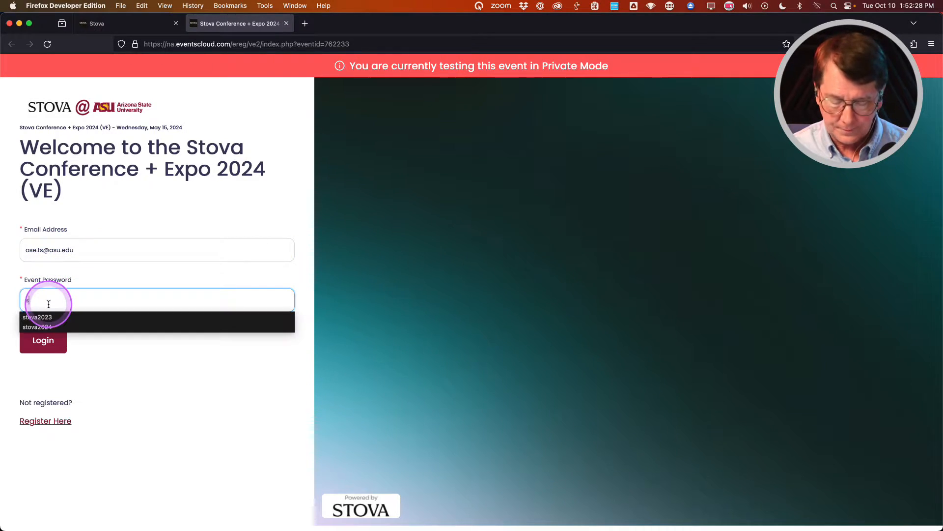
pyautogui.write('stova2024')
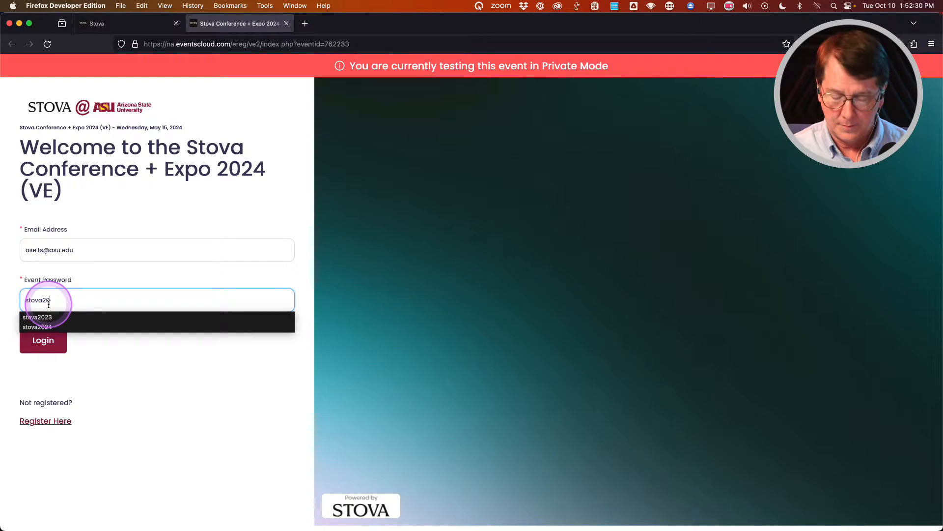
# Attempt the login, dismiss the speakers-and-hosts-only error, and return to the admin tab.
pyautogui.click(41, 342)
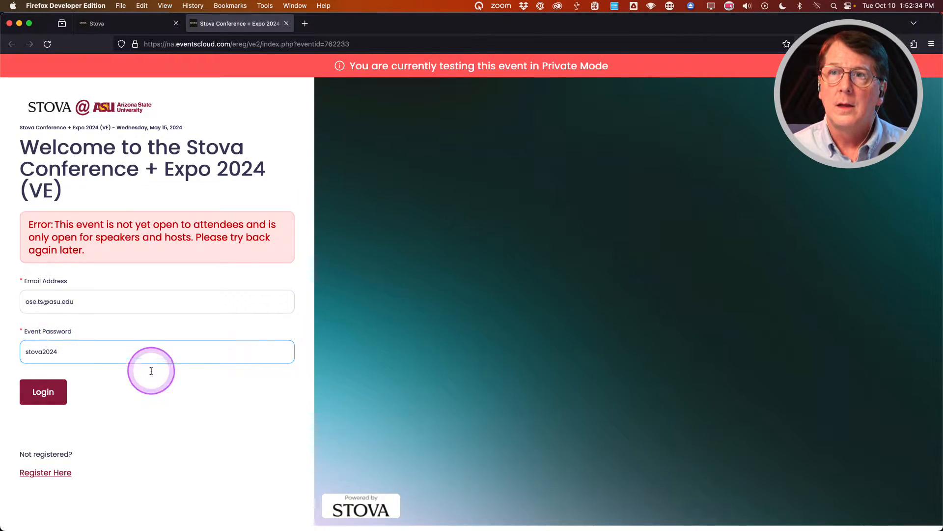
pyautogui.click(126, 396)
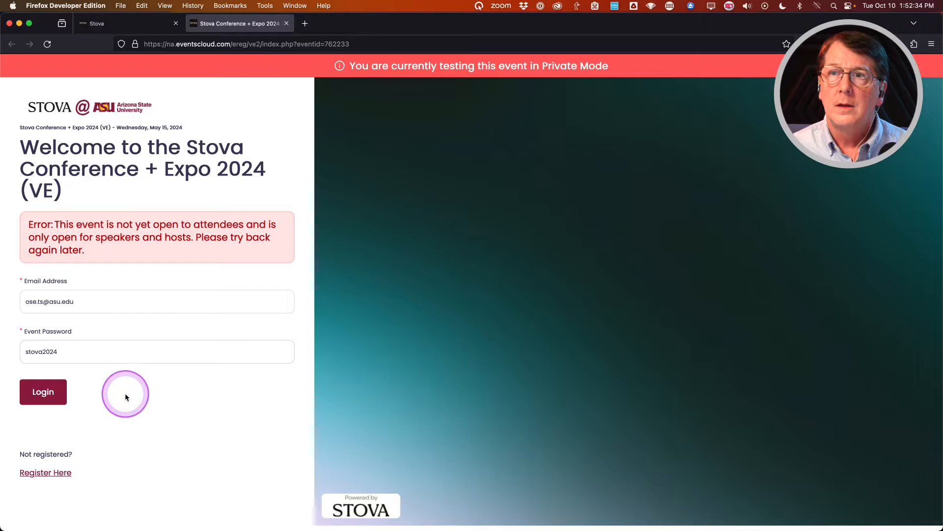
pyautogui.click(147, 25)
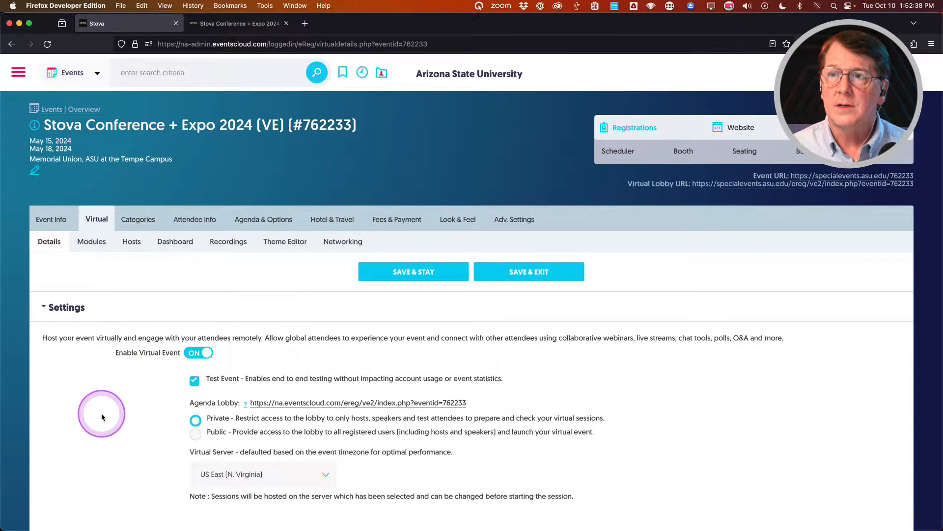
# Set the Agenda Lobby to Public, save and stay, then reload the lobby login page.
pyautogui.click(196, 435)
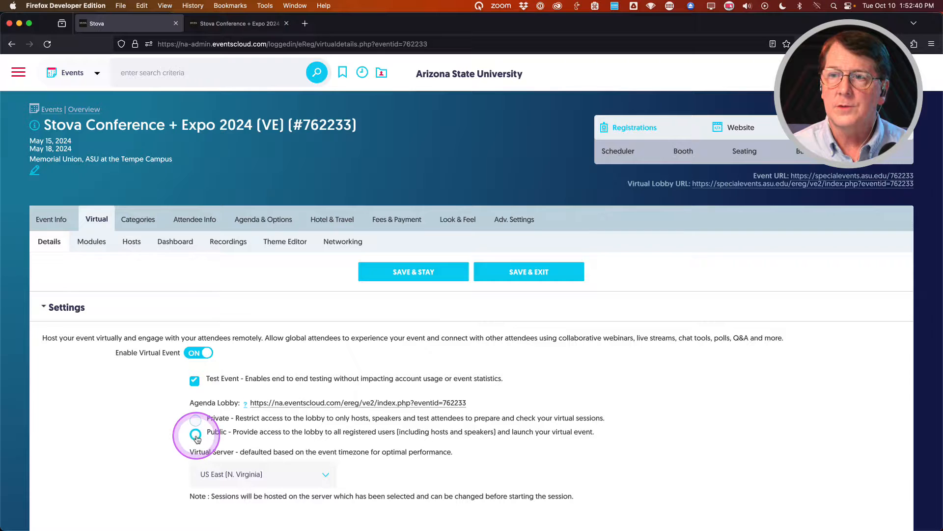
pyautogui.click(409, 275)
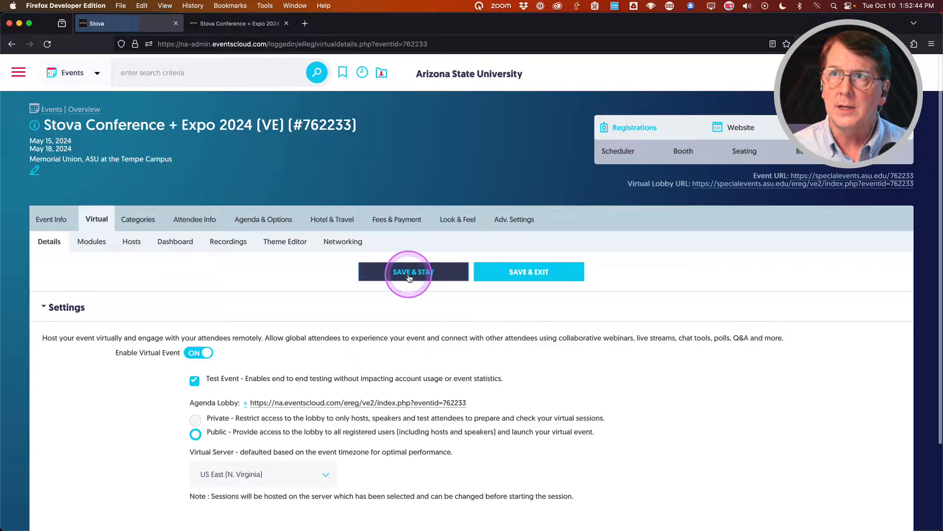
pyautogui.click(242, 25)
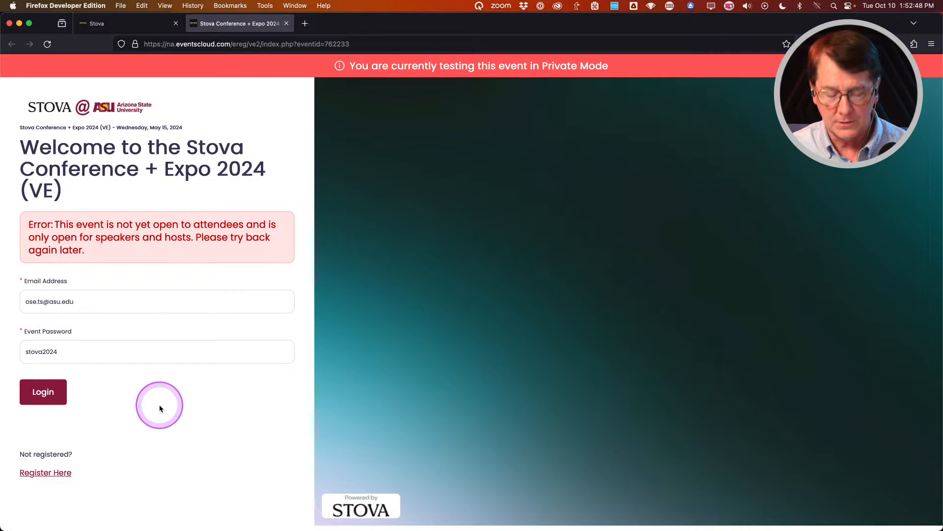
pyautogui.press('super+r')
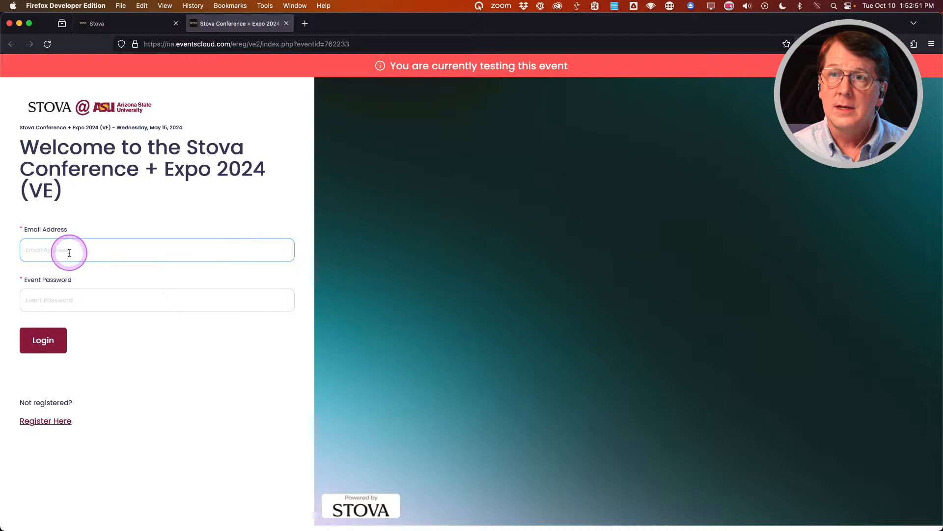
# Log into the lobby with the autofilled attendee e-mail and event password.
pyautogui.click(68, 252)
pyautogui.write('os')
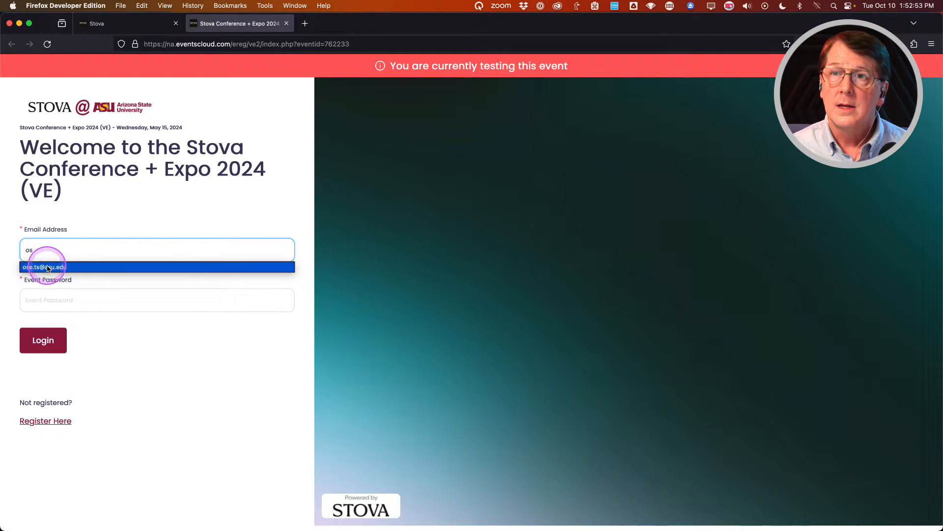
pyautogui.click(48, 268)
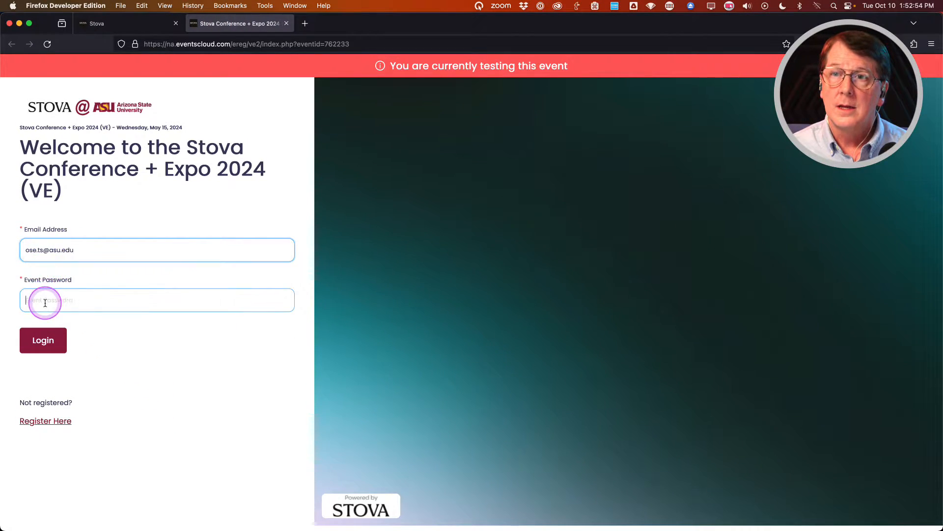
pyautogui.click(43, 301)
pyautogui.write('st')
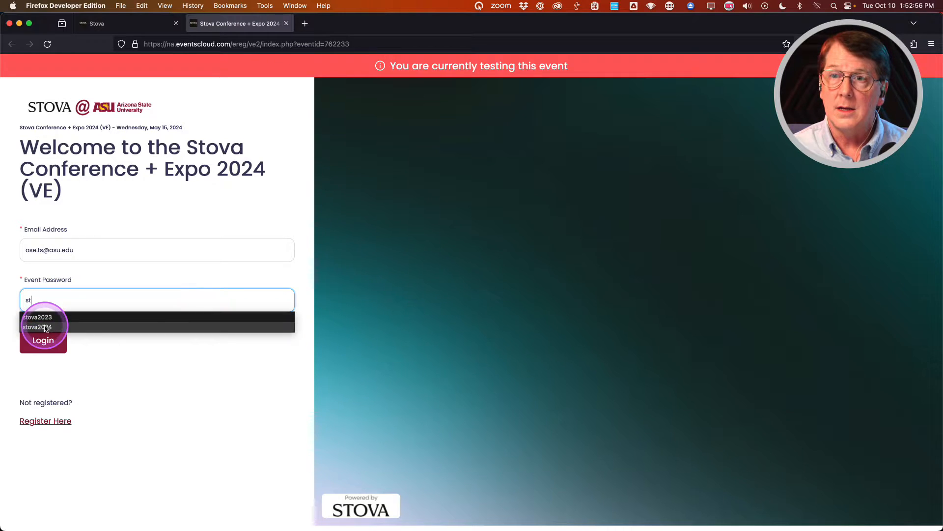
pyautogui.click(39, 327)
pyautogui.click(44, 341)
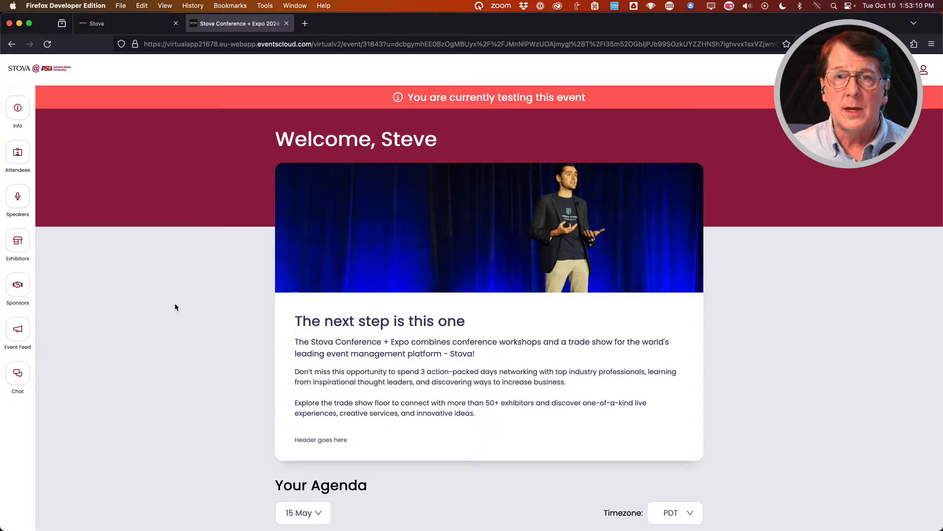
pyautogui.scroll(-3, 175, 306)
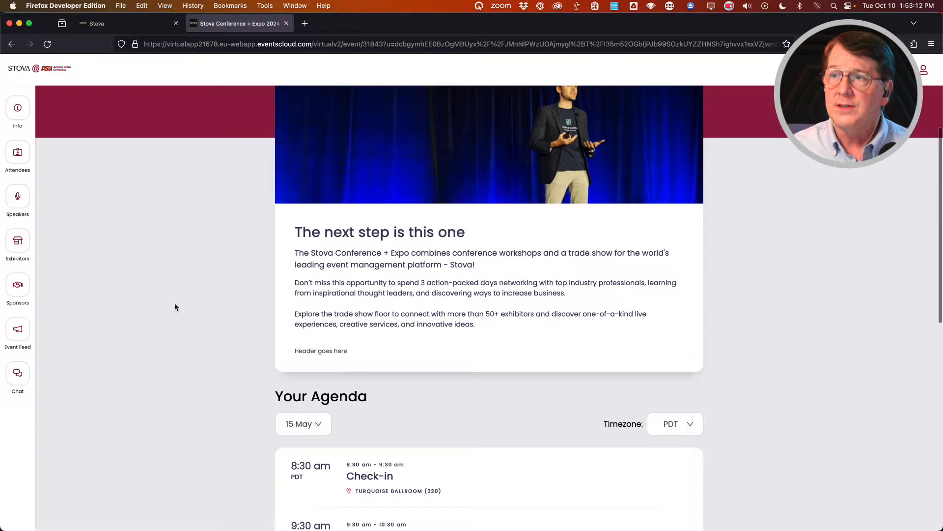
pyautogui.scroll(-5, 175, 307)
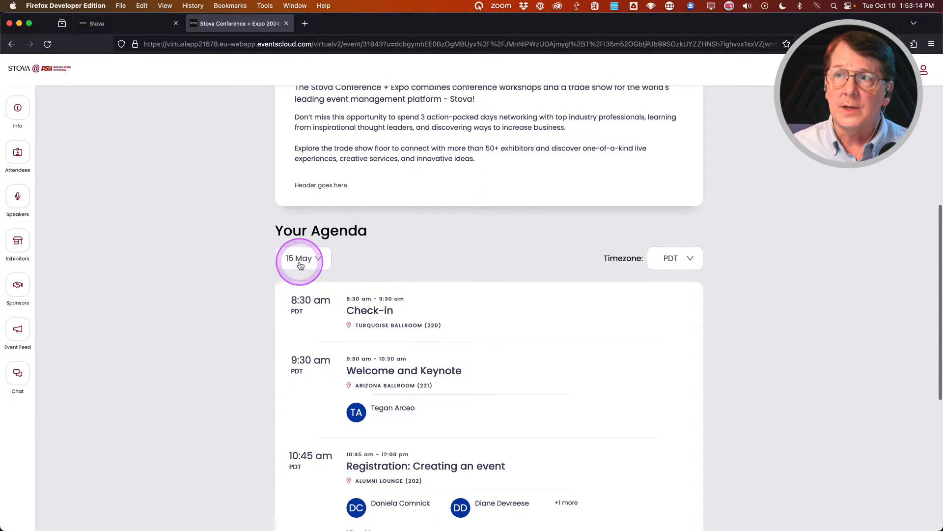
pyautogui.click(300, 264)
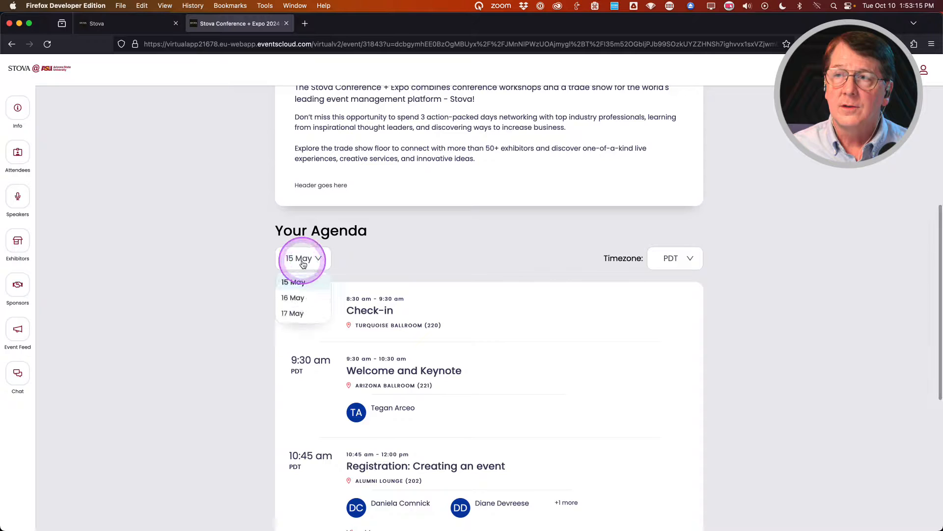
pyautogui.click(233, 259)
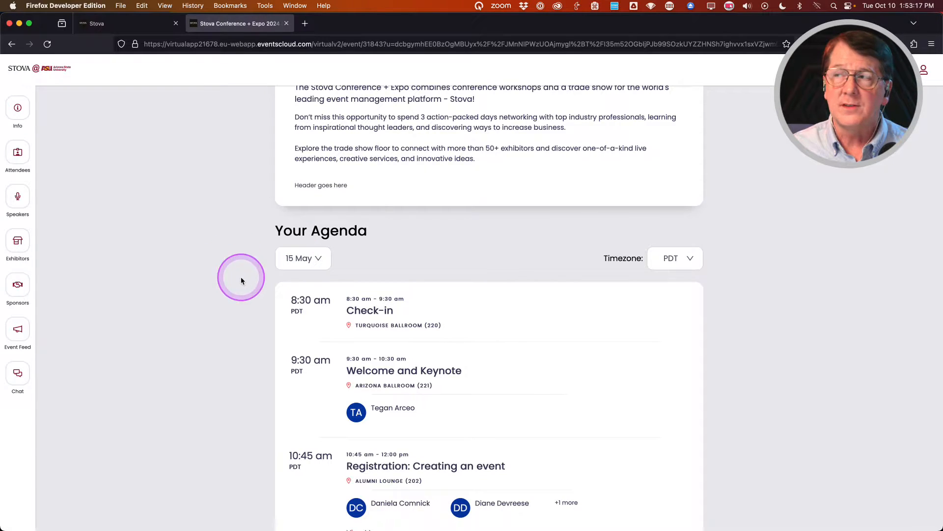
pyautogui.click(676, 262)
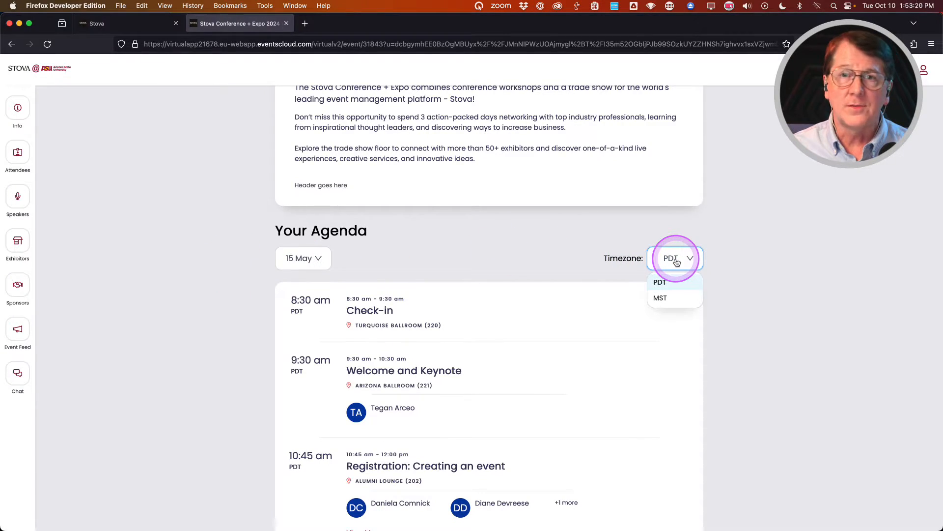
pyautogui.click(563, 252)
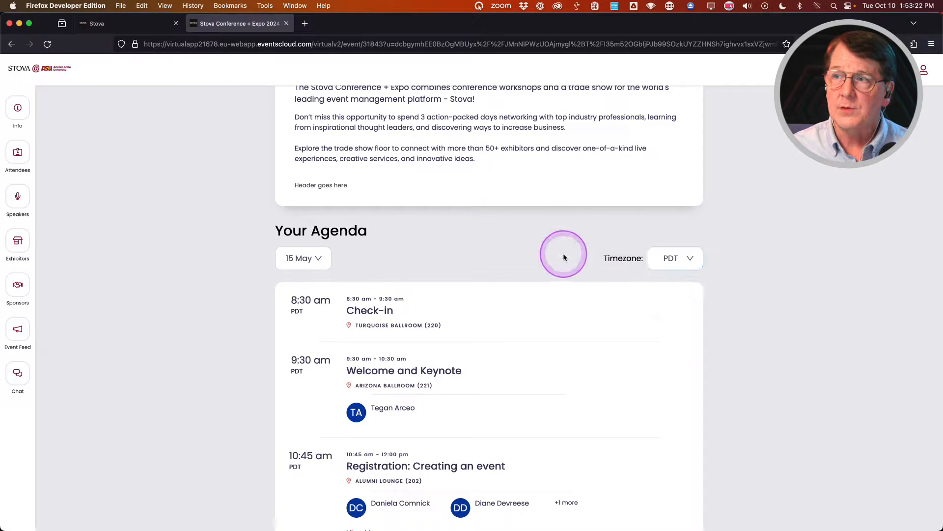
pyautogui.scroll(-3, 237, 309)
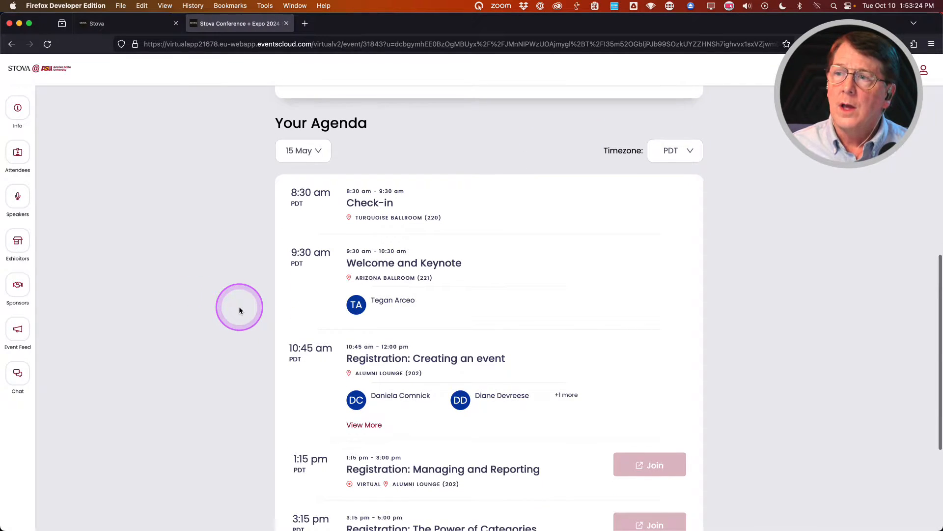
pyautogui.scroll(-3, 240, 309)
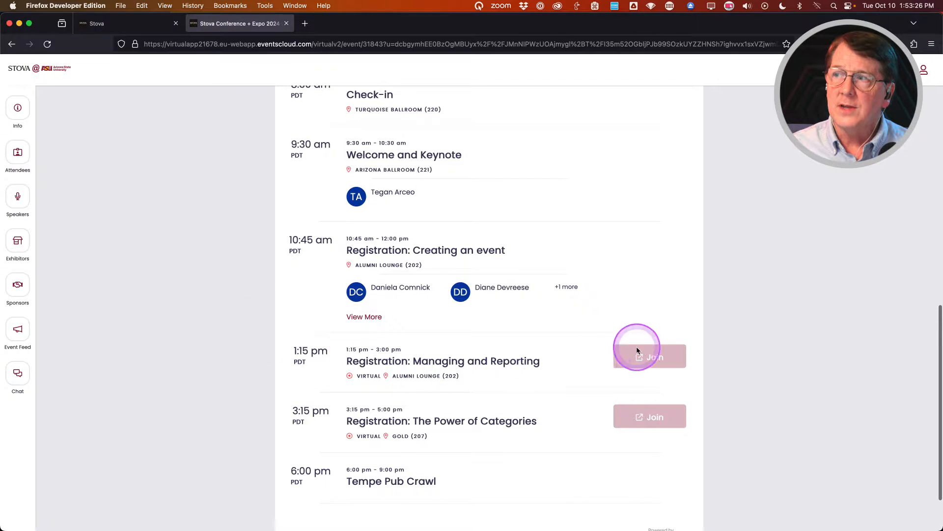
pyautogui.scroll(2, 408, 398)
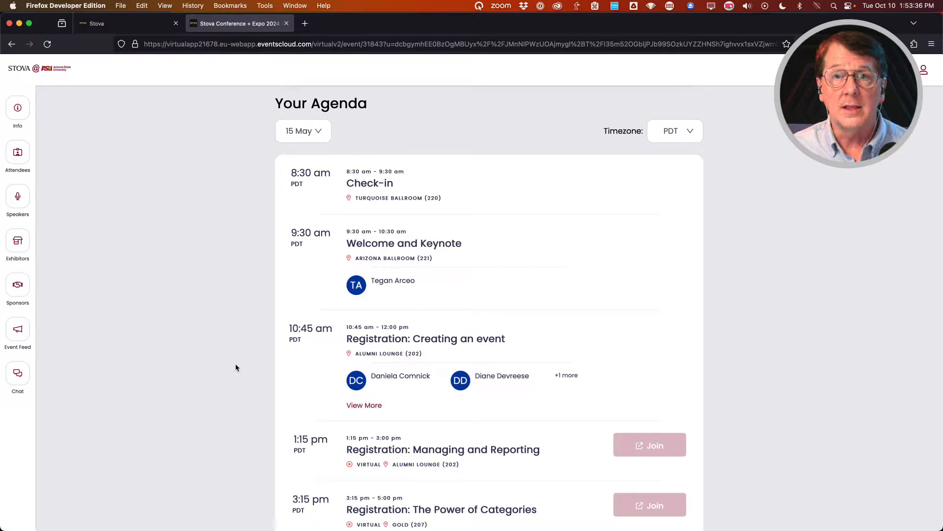
pyautogui.scroll(5, 236, 368)
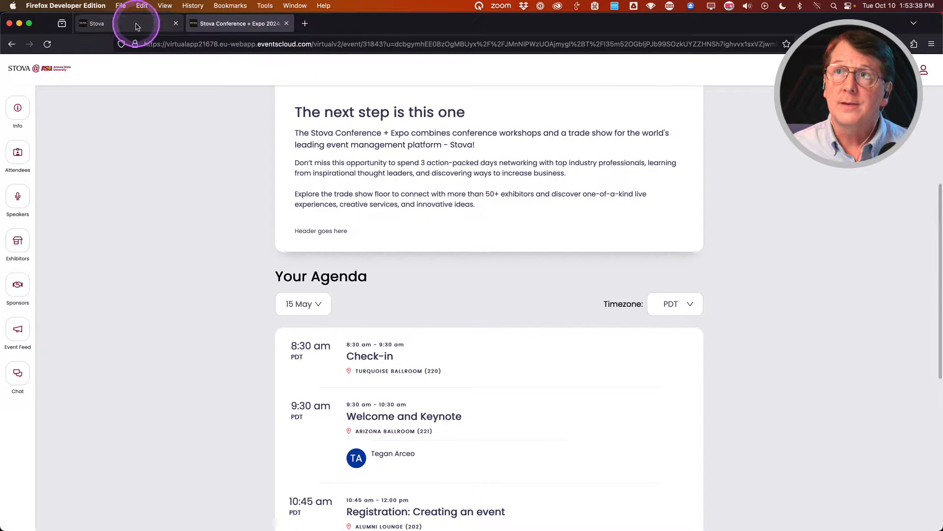
# Back in the event admin, open the Welcome and Keynote session in the Session Editor.
pyautogui.click(154, 25)
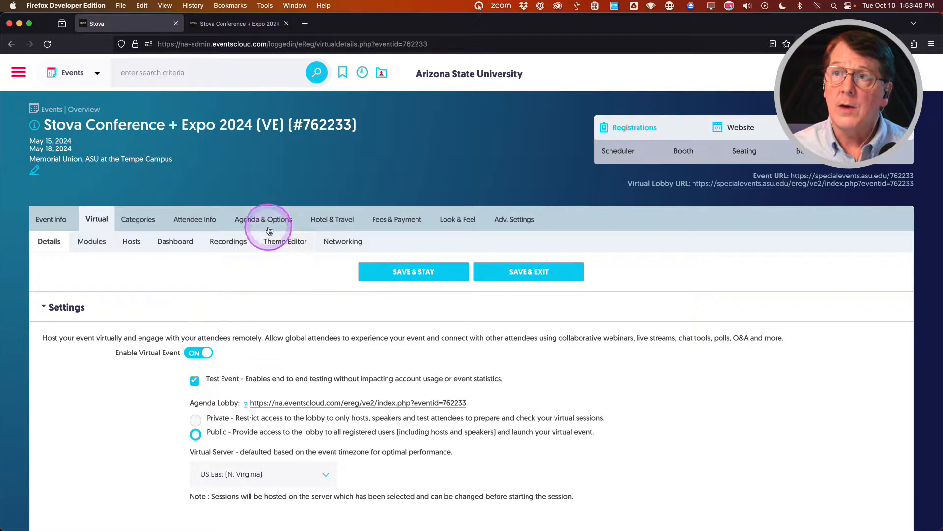
pyautogui.moveTo(260, 220)
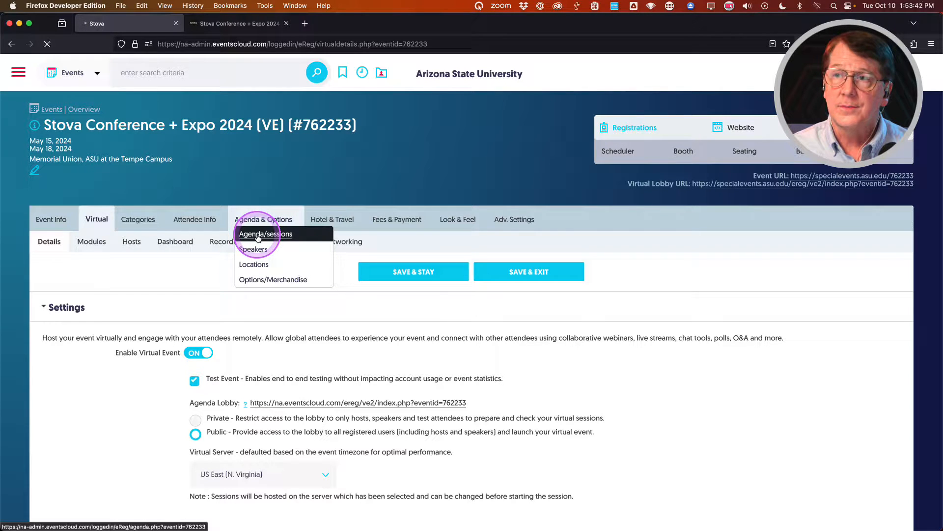
pyautogui.scroll(-3, 300, 366)
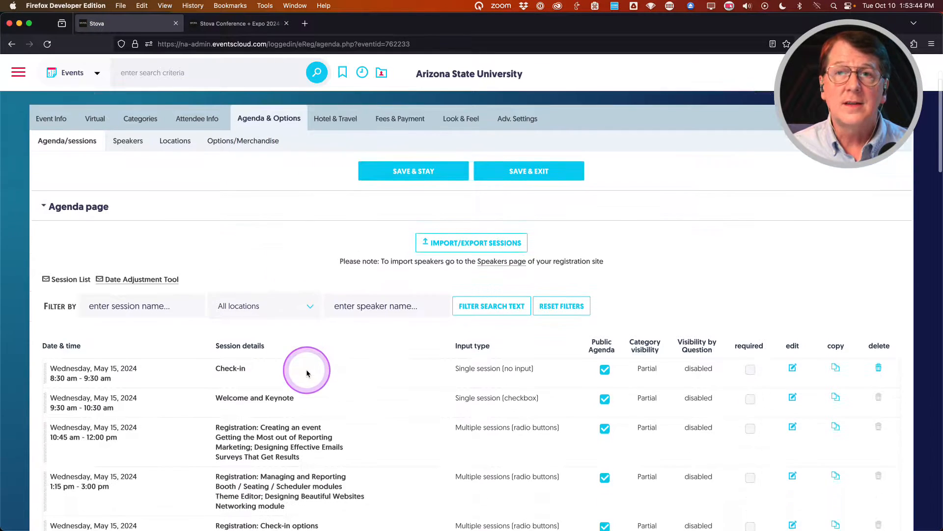
pyautogui.scroll(-2, 306, 374)
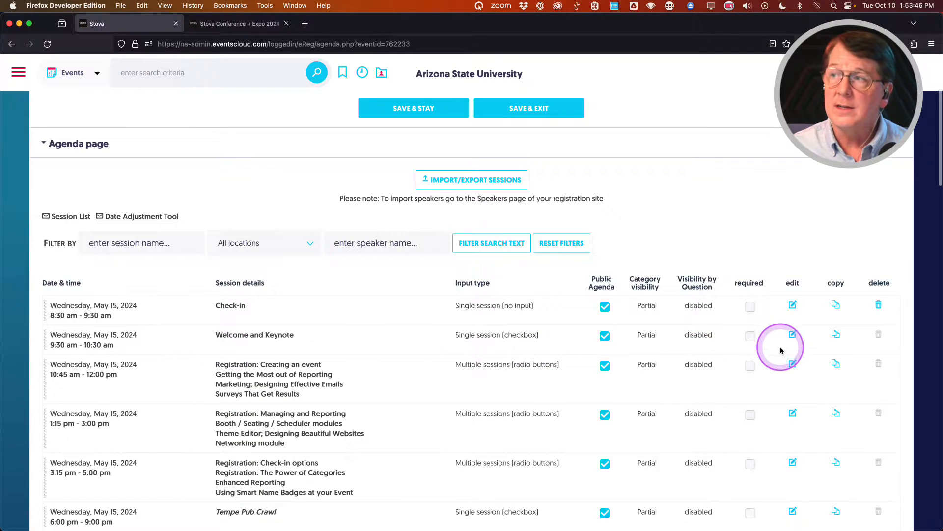
pyautogui.click(792, 335)
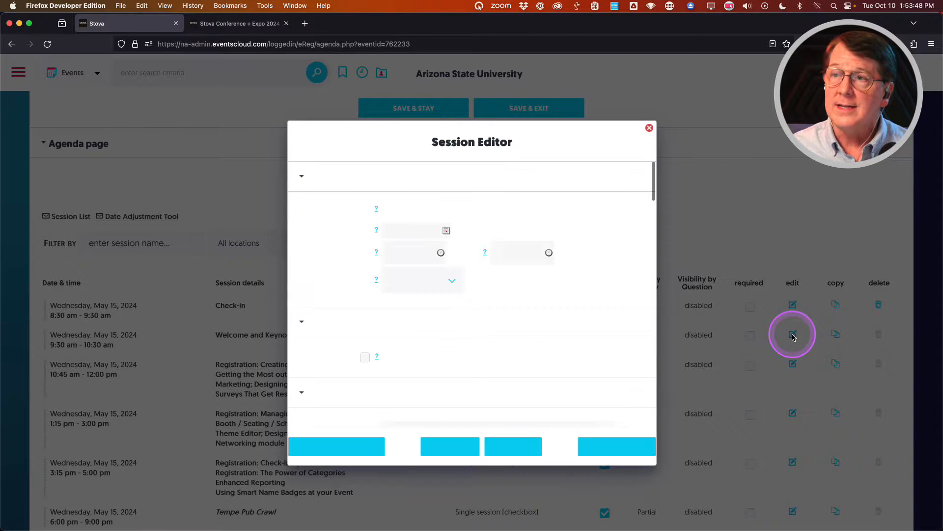
# Switch Enable virtual session to ON and scroll down to the platform options.
pyautogui.scroll(-5, 332, 311)
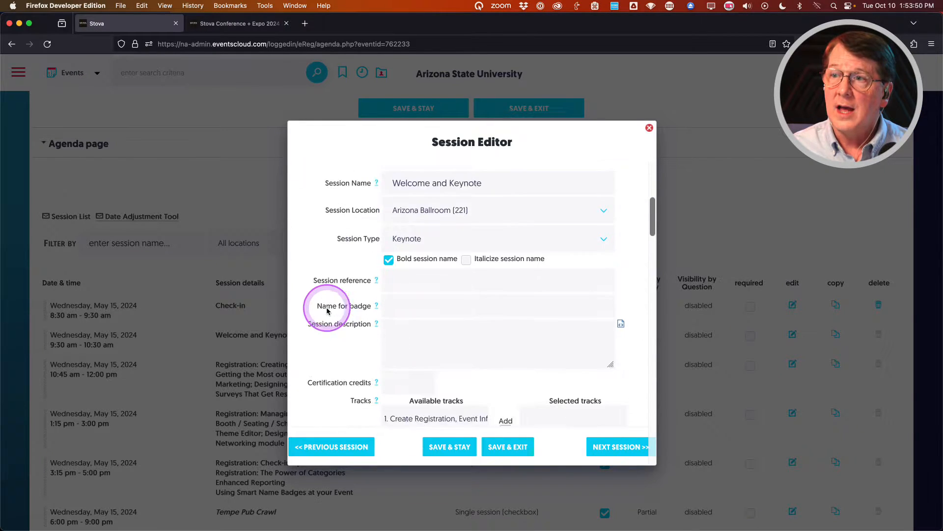
pyautogui.scroll(-10, 327, 311)
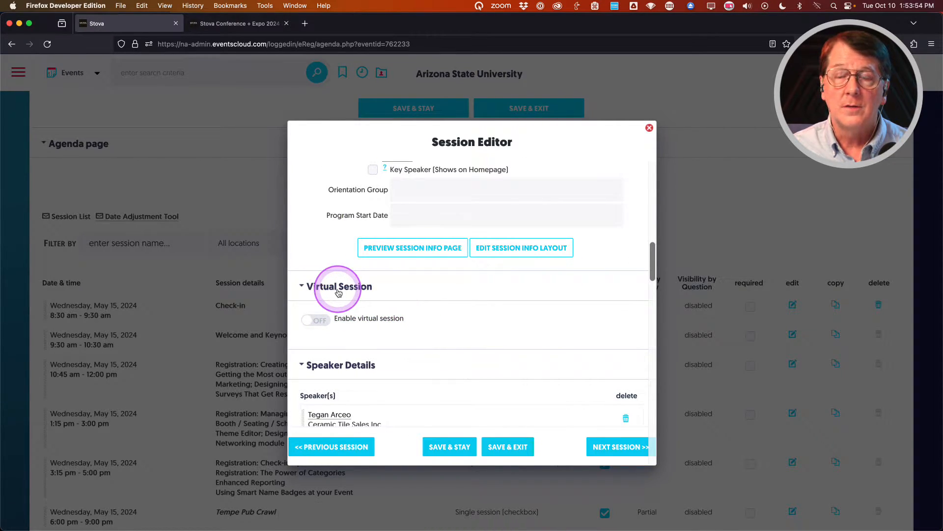
pyautogui.click(324, 320)
pyautogui.scroll(-2, 301, 338)
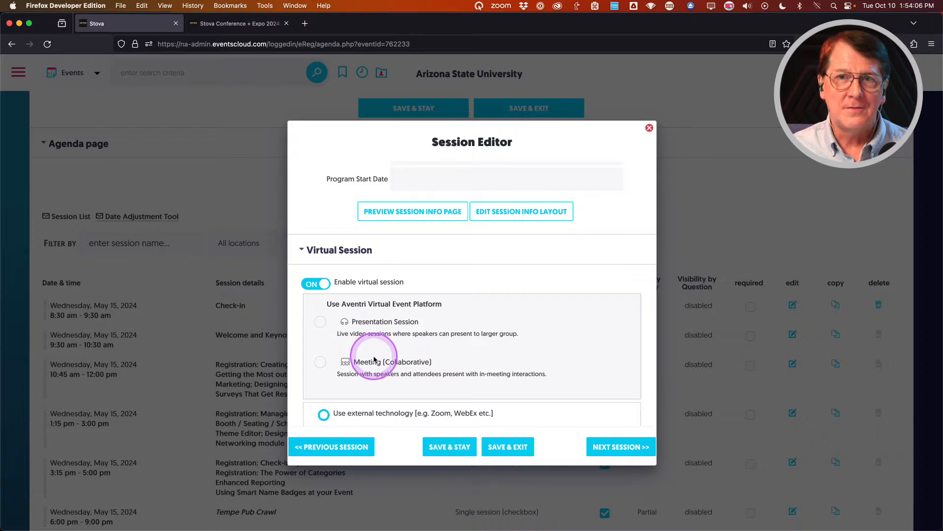
pyautogui.scroll(-3, 374, 334)
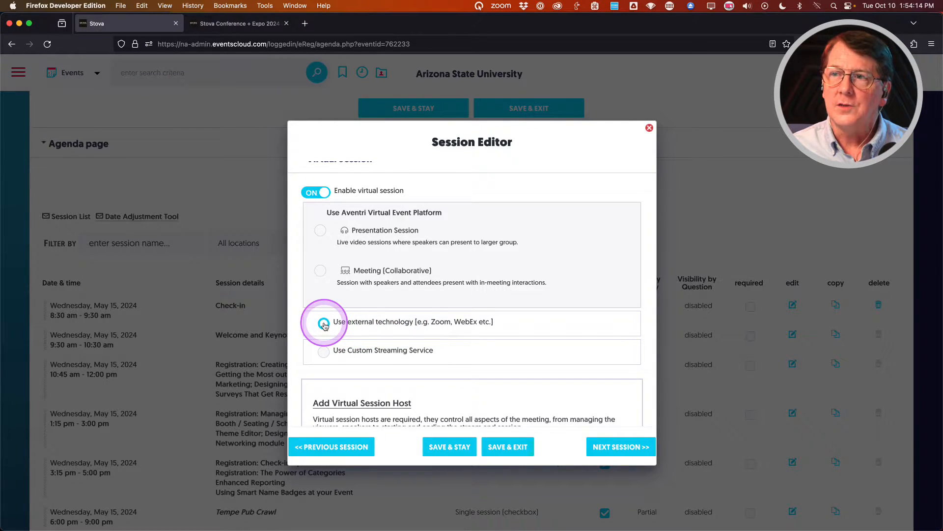
# Choose 'Use external technology (e.g. Zoom, WebEx etc.)' and click into the Attendee link field.
pyautogui.click(323, 325)
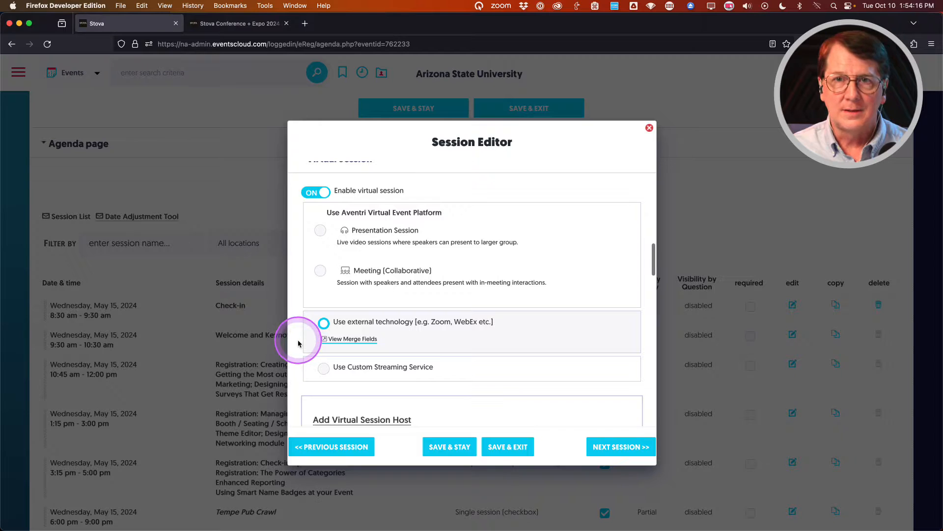
pyautogui.scroll(-5, 298, 343)
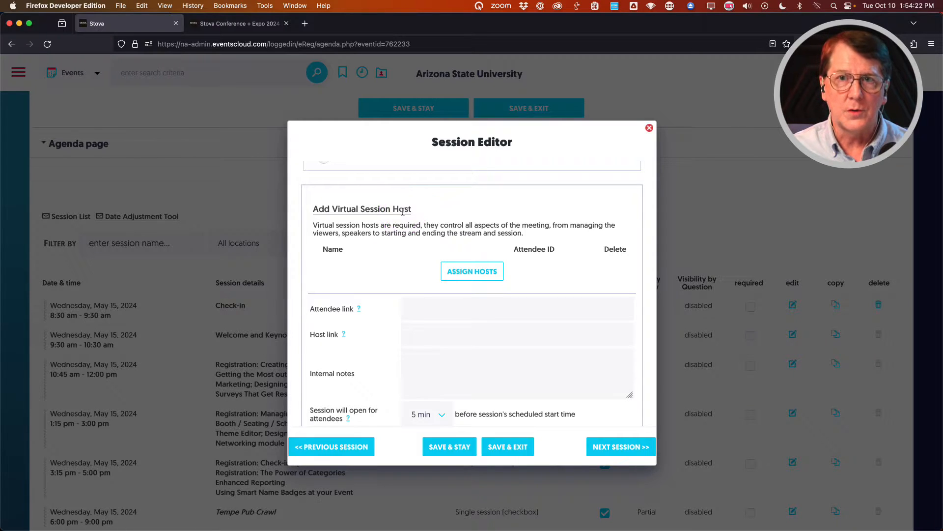
pyautogui.scroll(-2, 303, 277)
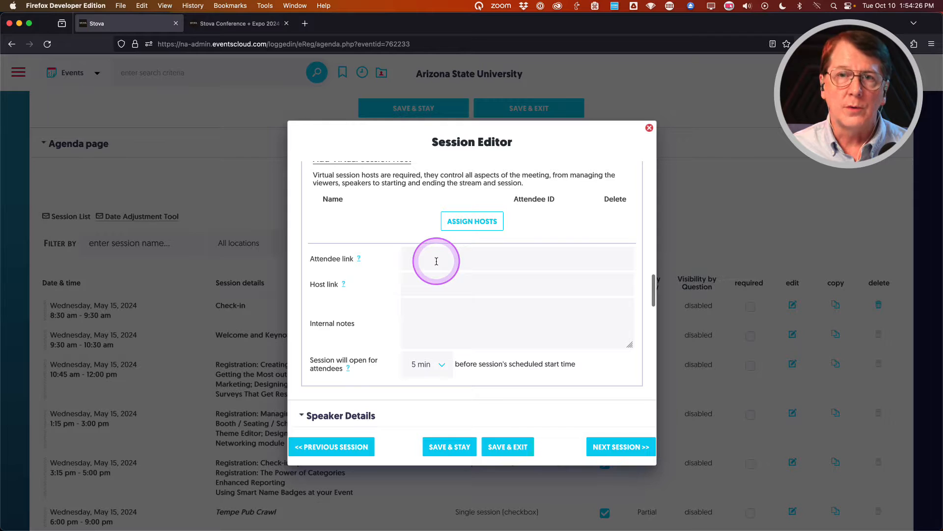
pyautogui.click(437, 261)
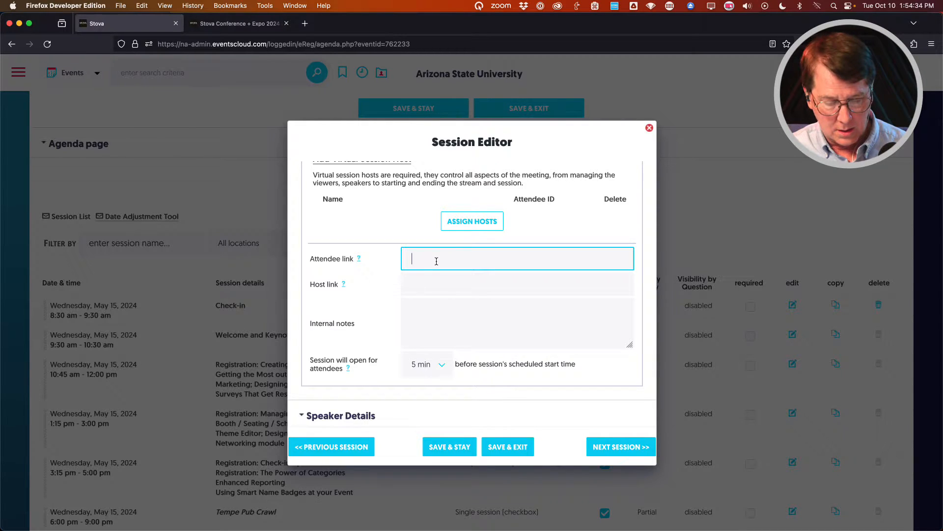
# Fill the attendee link with the saved Zoom meeting link and paste it as the host link.
pyautogui.write('w')
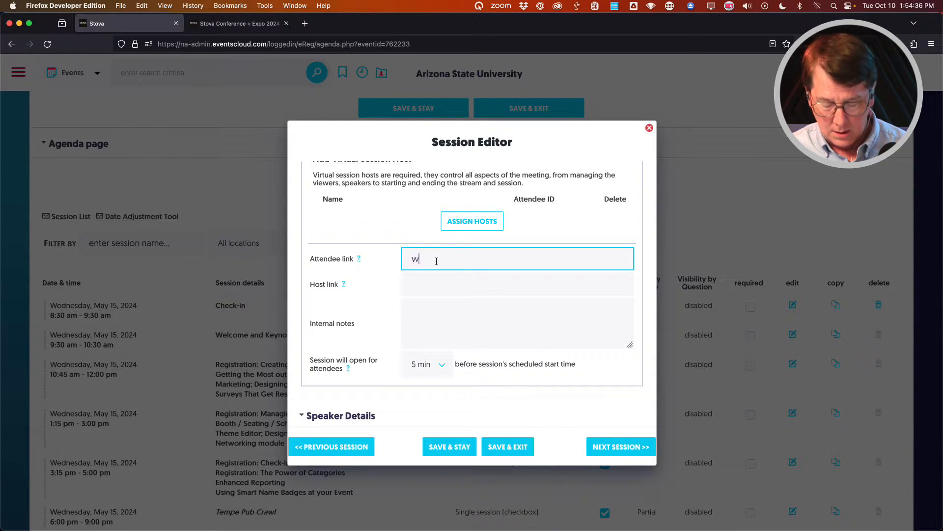
pyautogui.click(437, 261)
pyautogui.write('zli')
pyautogui.press('super+a')
pyautogui.press('super+v')
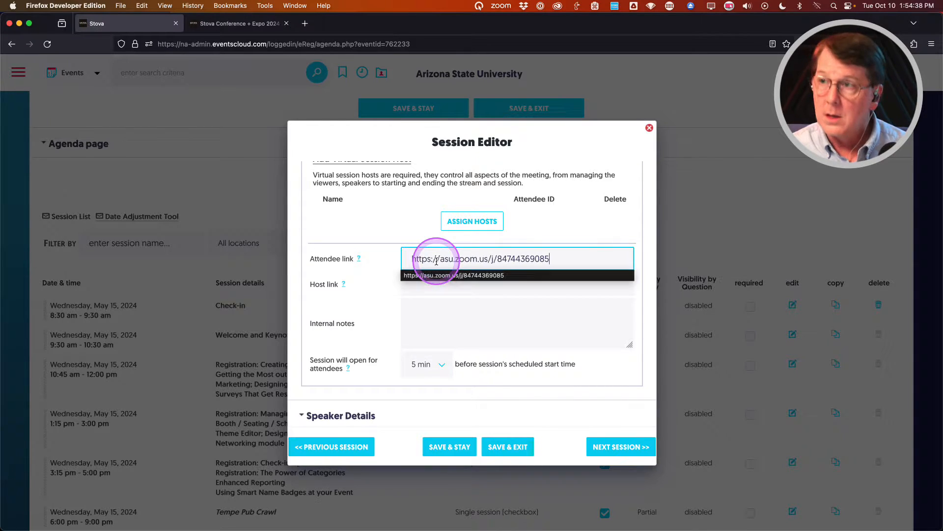
pyautogui.tripleClick(459, 263)
pyautogui.press('super+c')
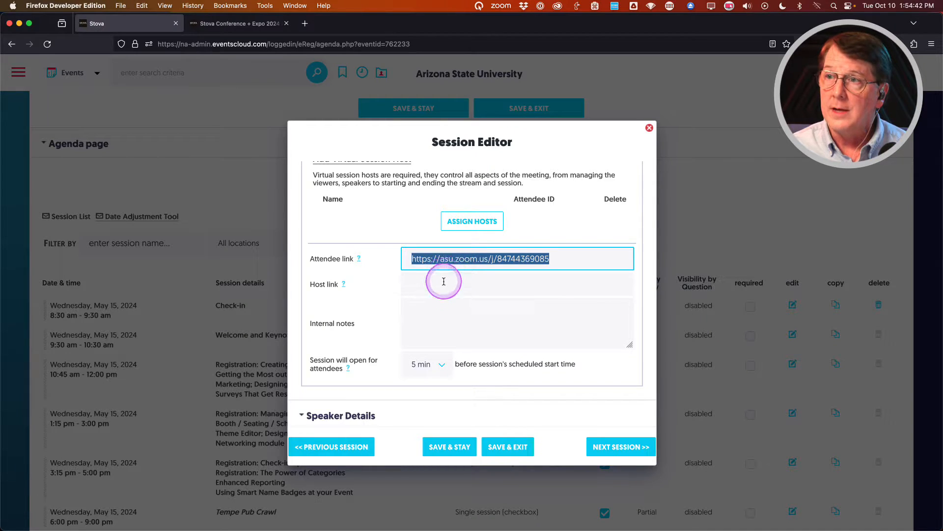
pyautogui.click(444, 281)
pyautogui.press('super+v')
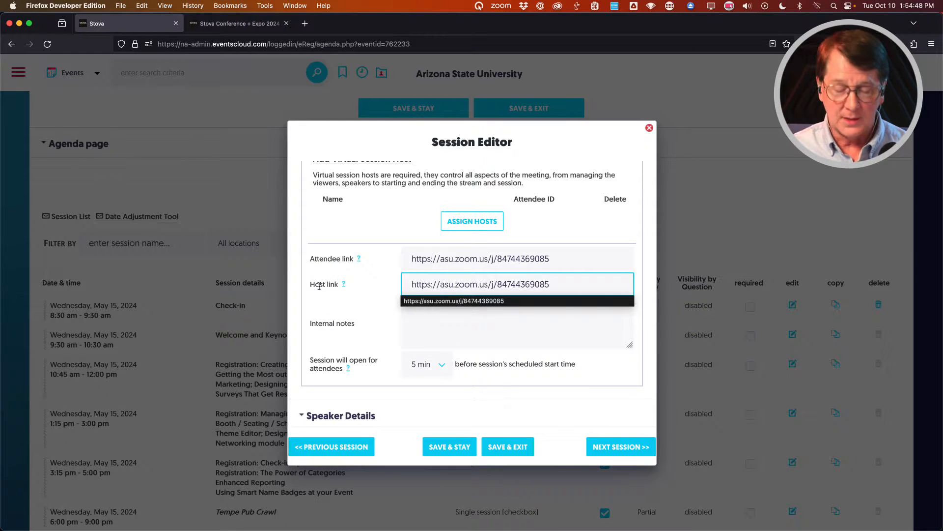
pyautogui.click(556, 281)
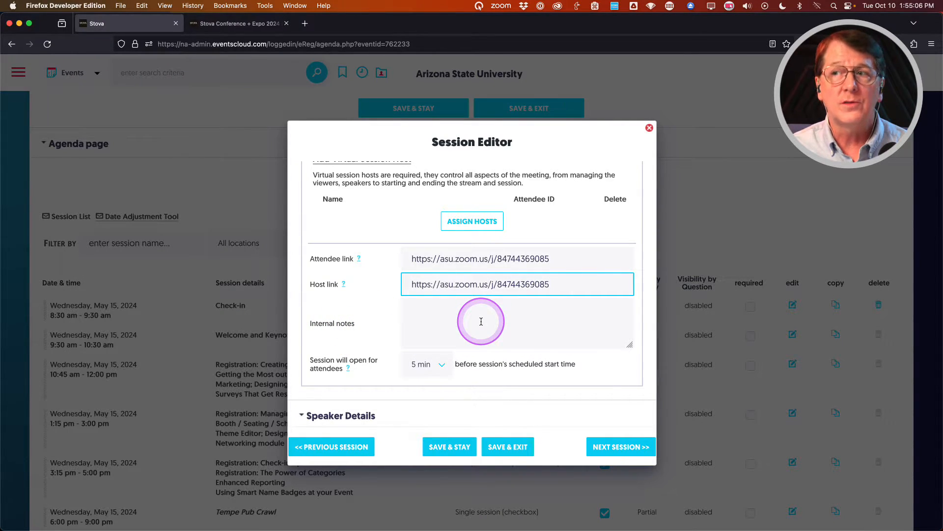
# Keep the session opening 5 min early and save the session.
pyautogui.scroll(-1, 362, 319)
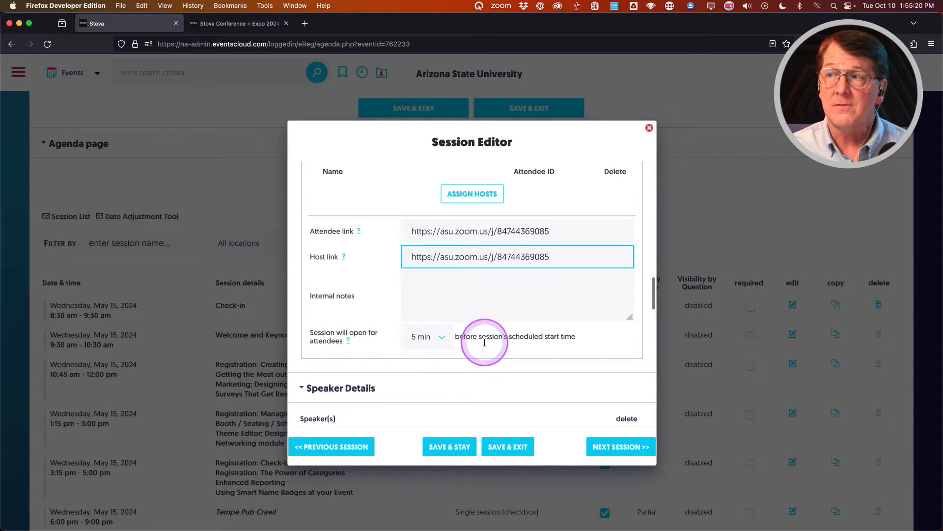
pyautogui.click(442, 339)
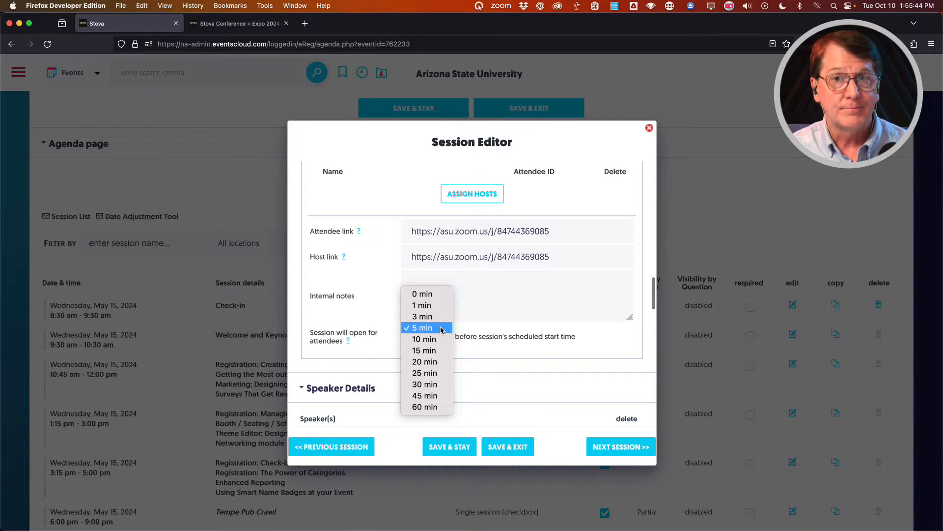
pyautogui.click(380, 316)
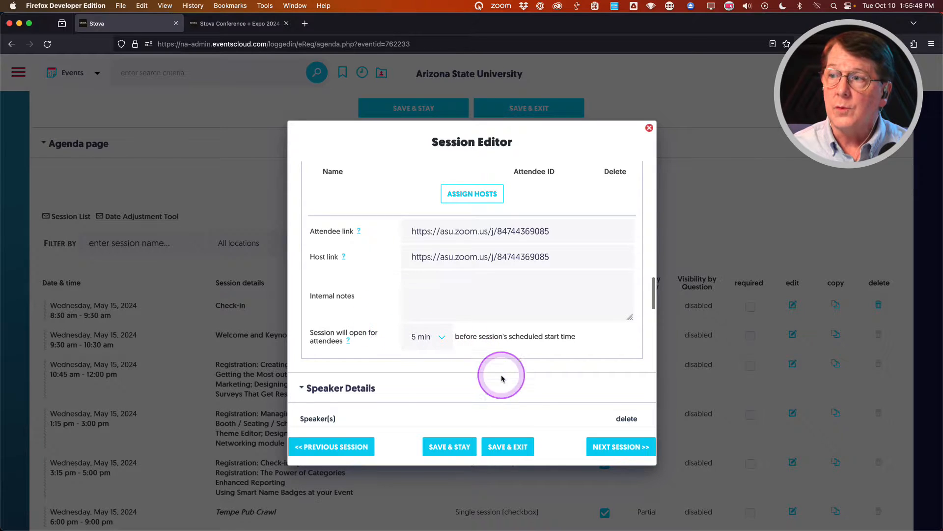
pyautogui.click(509, 448)
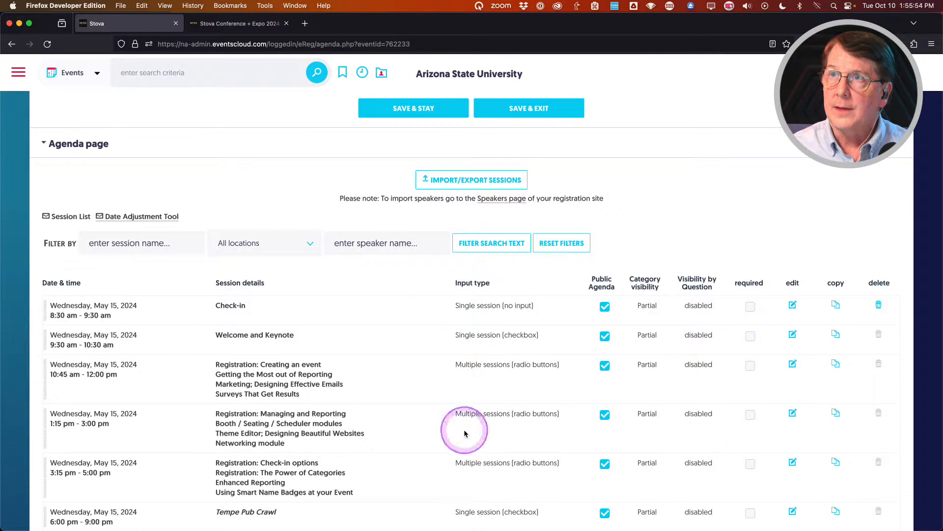
# Reload the attendee lobby and try the Join button on Welcome and Keynote under Your Agenda.
pyautogui.click(248, 24)
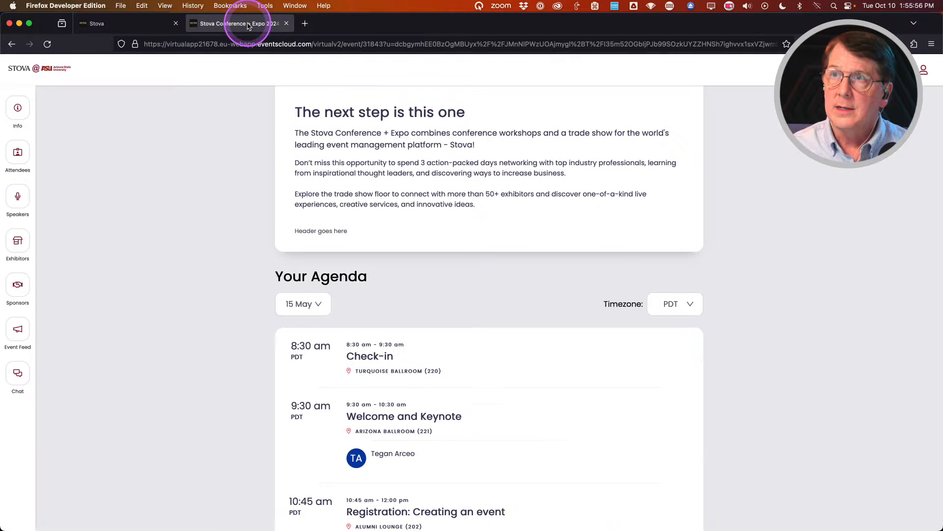
pyautogui.press('super+r')
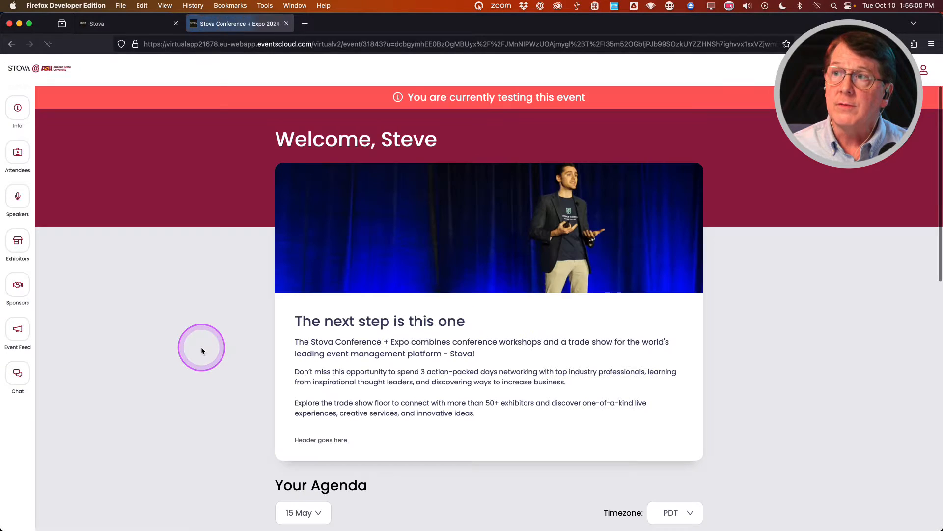
pyautogui.scroll(-2, 201, 348)
pyautogui.scroll(-4, 201, 351)
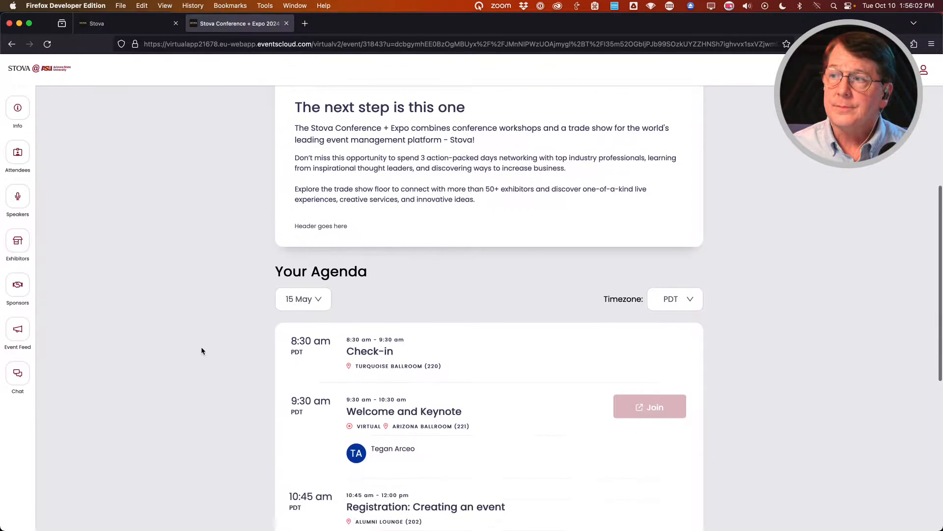
pyautogui.click(623, 355)
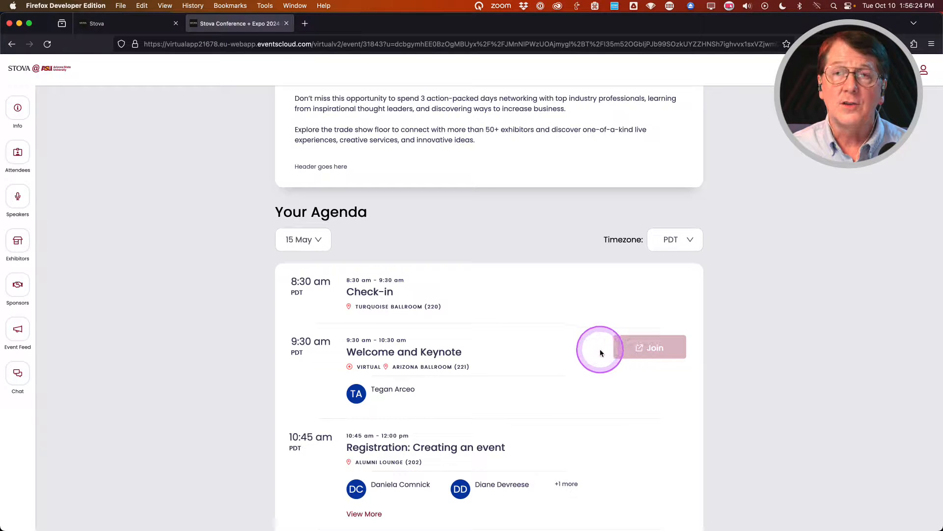
pyautogui.scroll(-2, 600, 348)
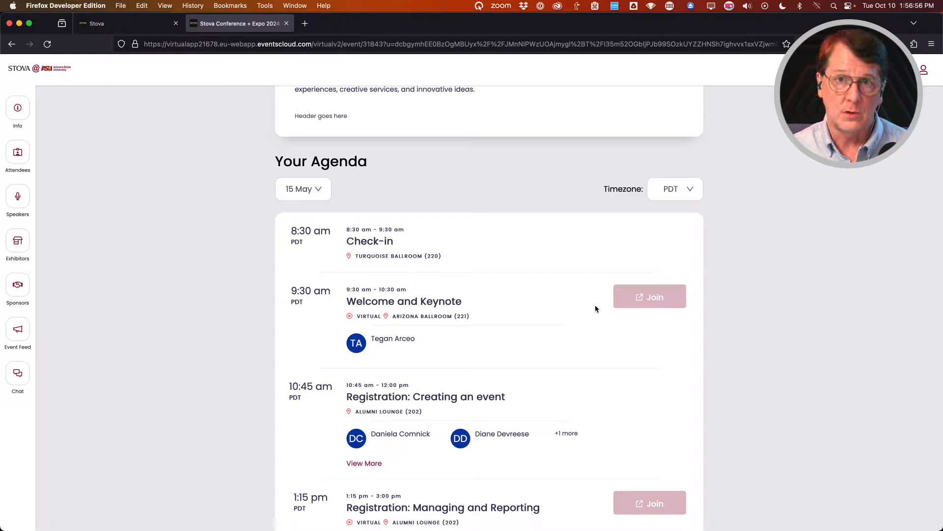
pyautogui.scroll(7, 541, 334)
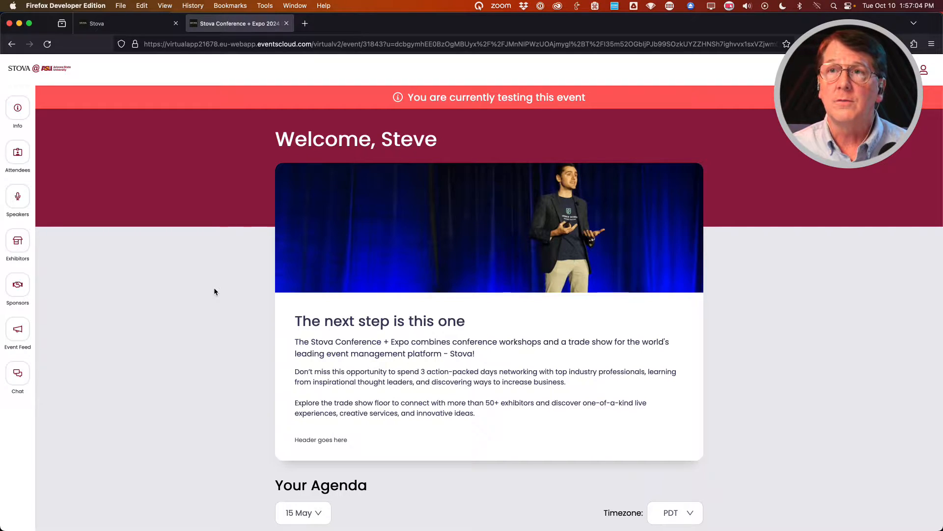
# Bring up the lobby's Help popup from the header question-mark icon.
pyautogui.click(599, 335)
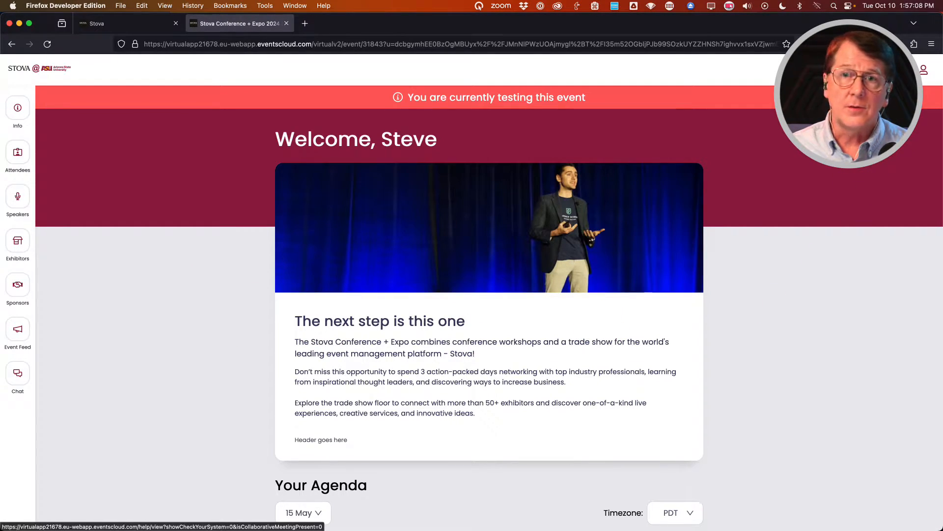
pyautogui.click(851, 70)
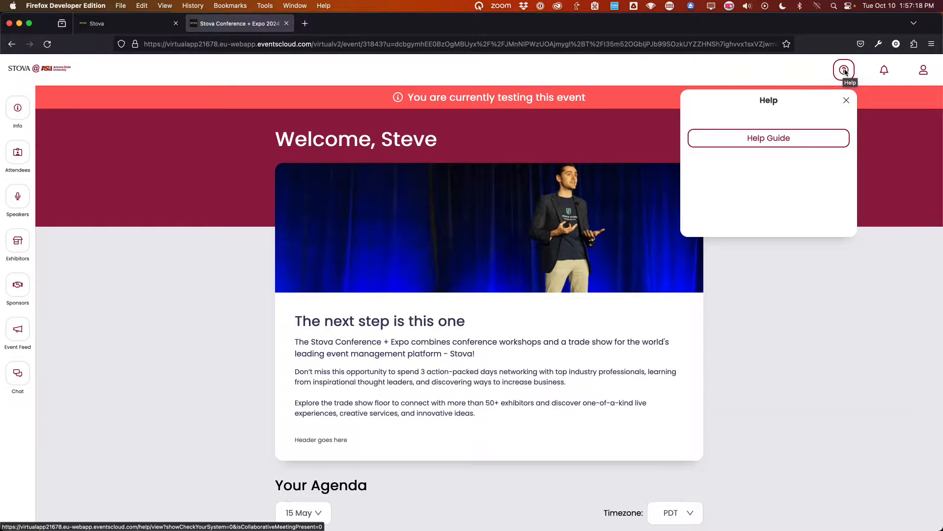
# Look at the Help Guide, the attendee's messages inbox and the profile panel.
pyautogui.click(773, 138)
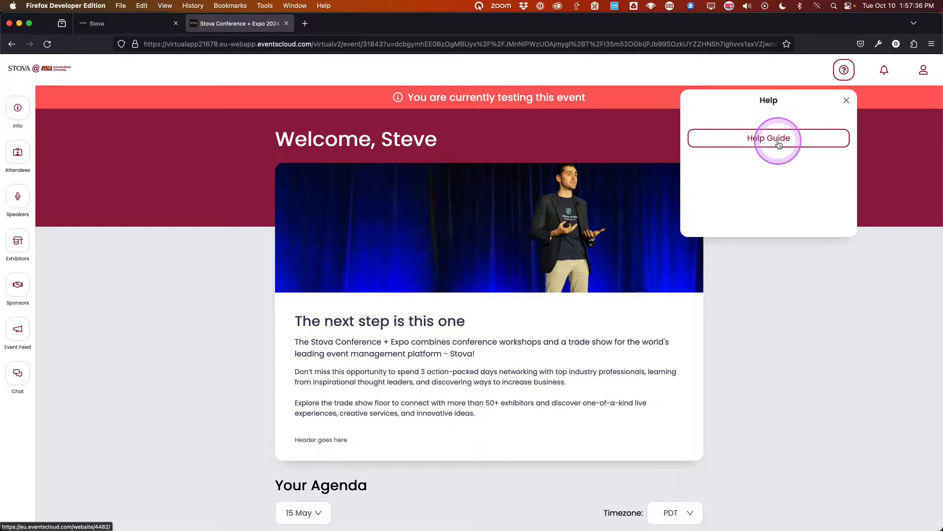
pyautogui.click(884, 70)
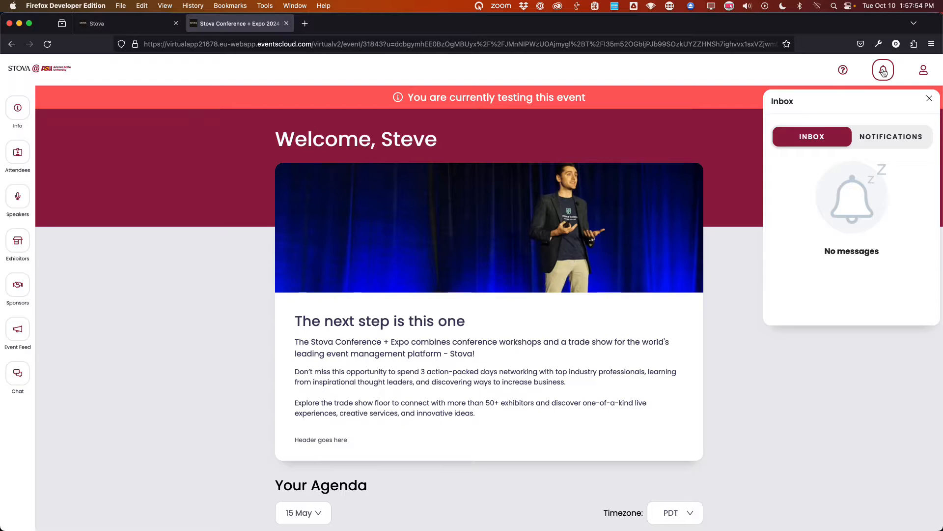
pyautogui.click(923, 71)
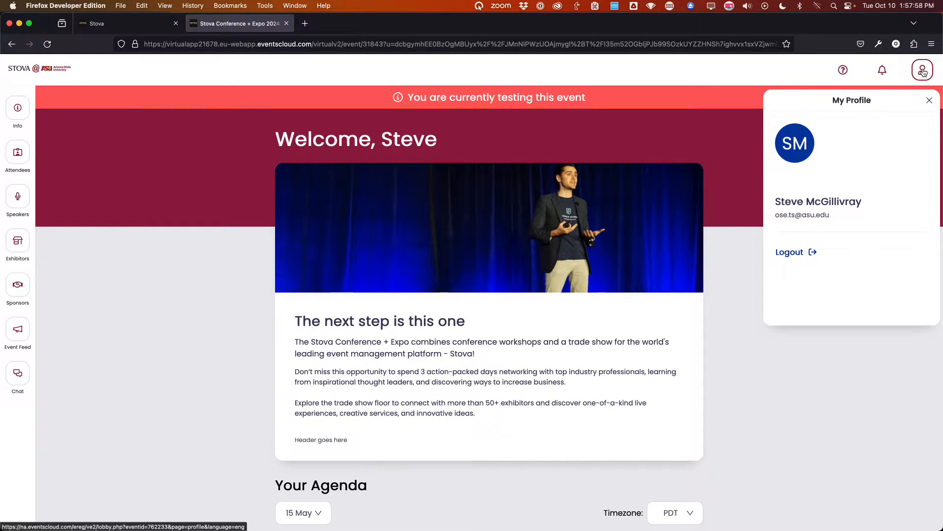
# Check the profile's log-out option, then close My Profile to show the Welcome page.
pyautogui.click(859, 167)
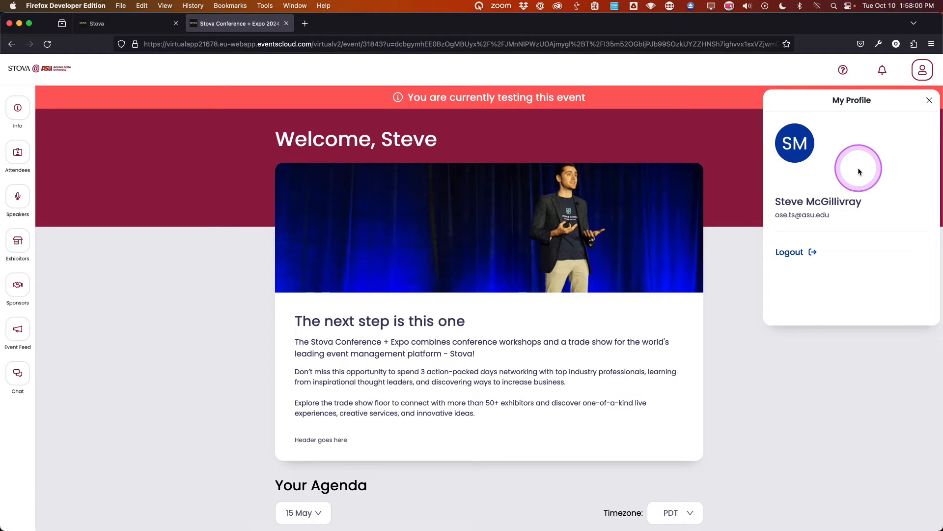
pyautogui.click(792, 254)
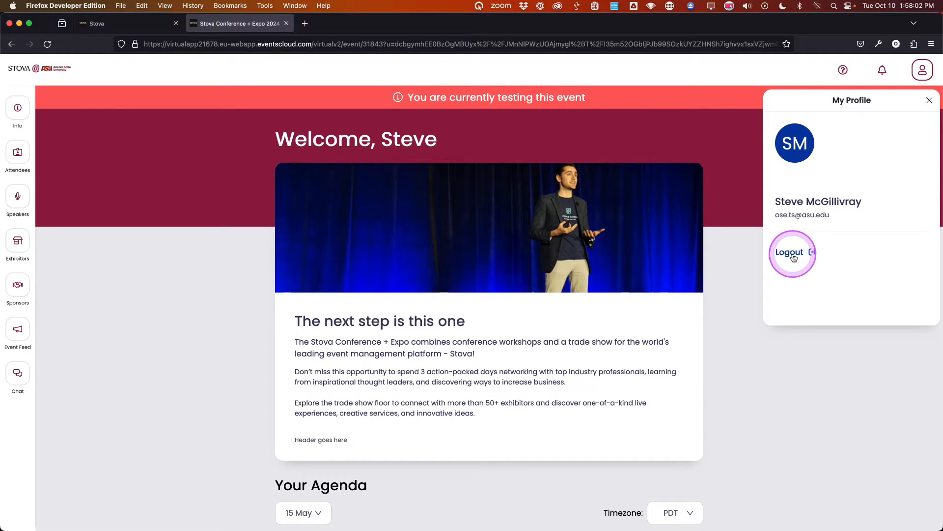
pyautogui.click(929, 101)
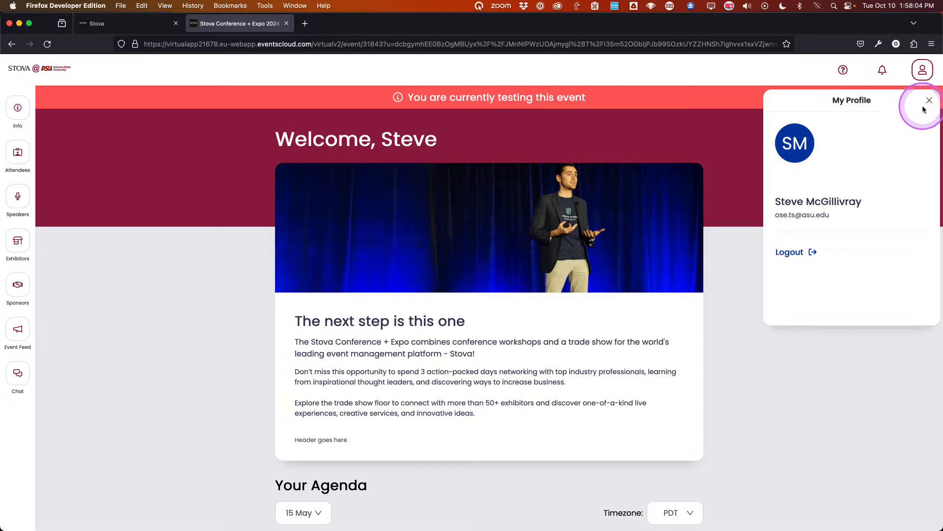
pyautogui.click(262, 175)
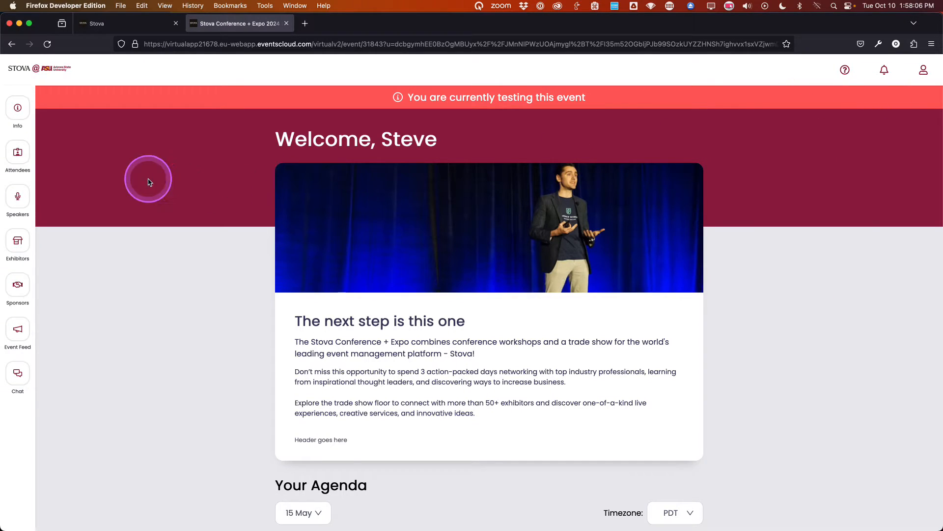
pyautogui.click(18, 152)
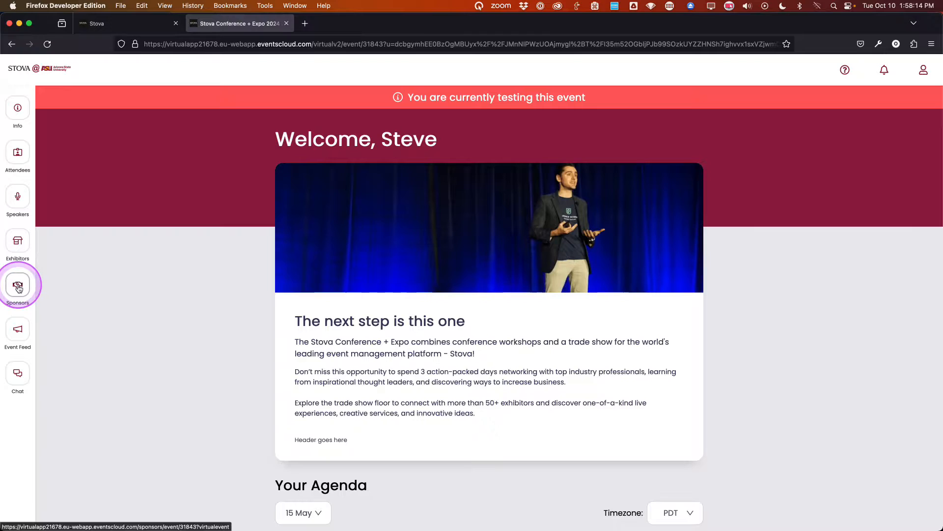
pyautogui.click(71, 323)
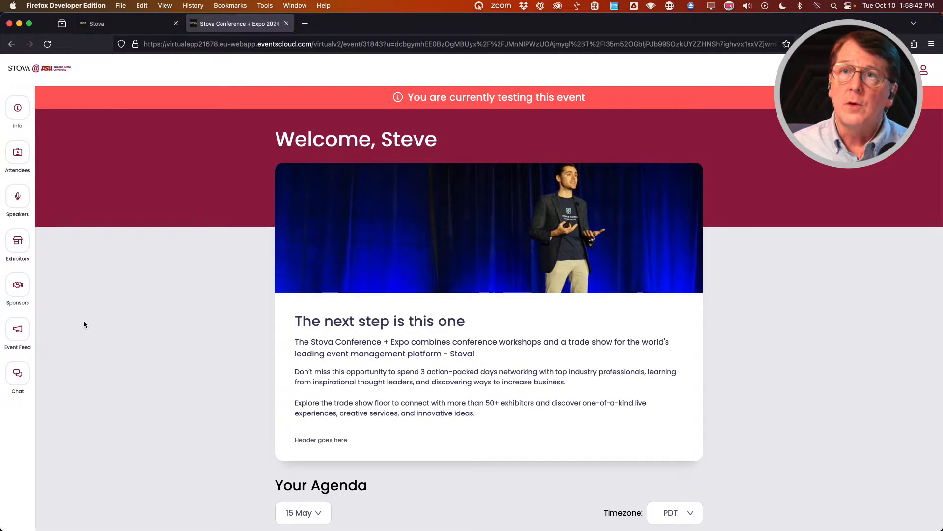
# Back in the event admin, go to Virtual > Modules for Stova Conference + Expo 2024.
pyautogui.click(141, 28)
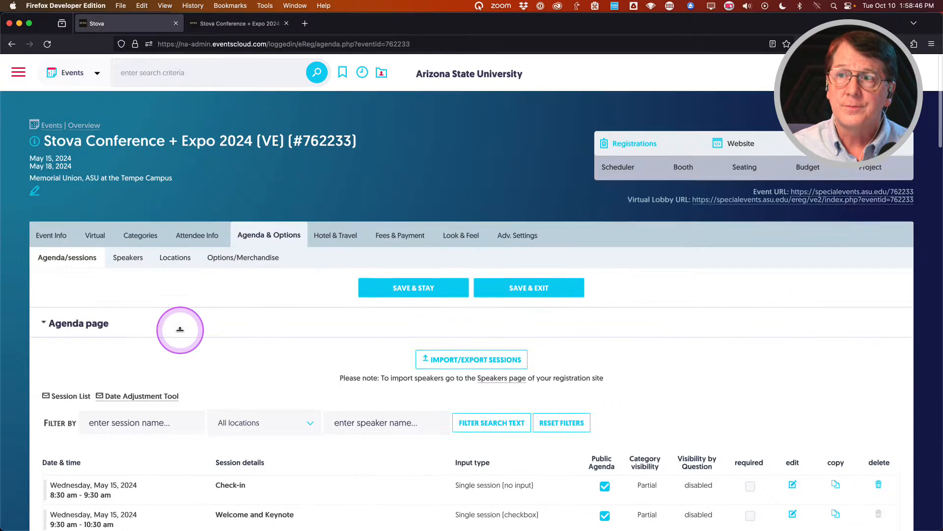
pyautogui.scroll(-1, 187, 309)
pyautogui.moveTo(94, 219)
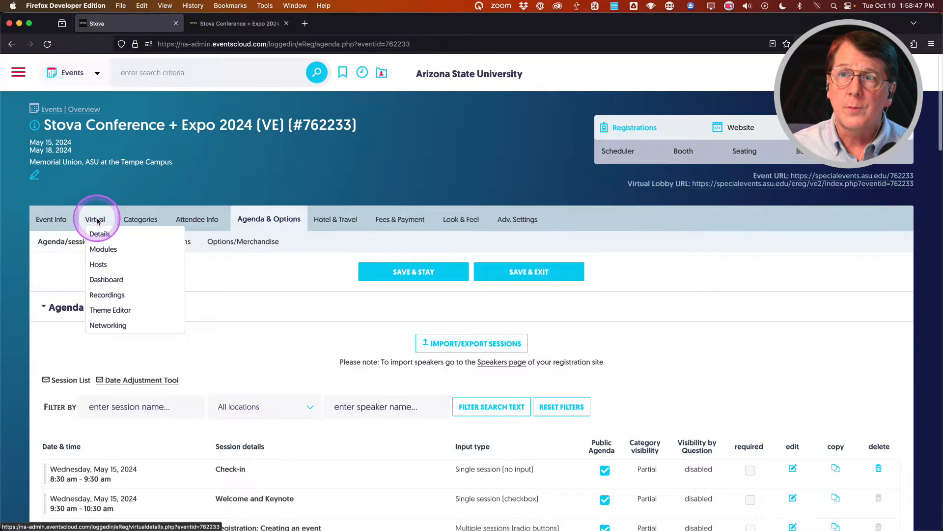
pyautogui.click(100, 249)
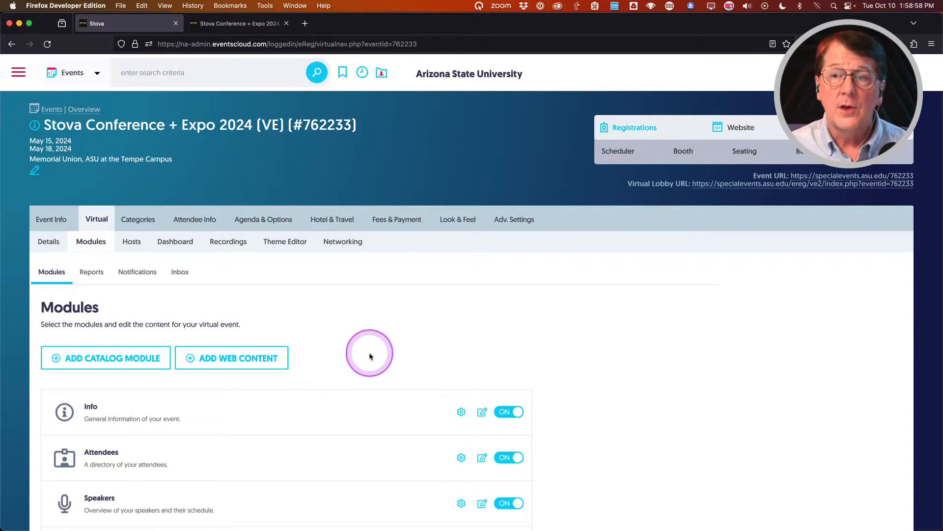
# Check each virtual module's on/off toggle down the Modules list, then return to the lobby welcome page.
pyautogui.scroll(-5, 373, 353)
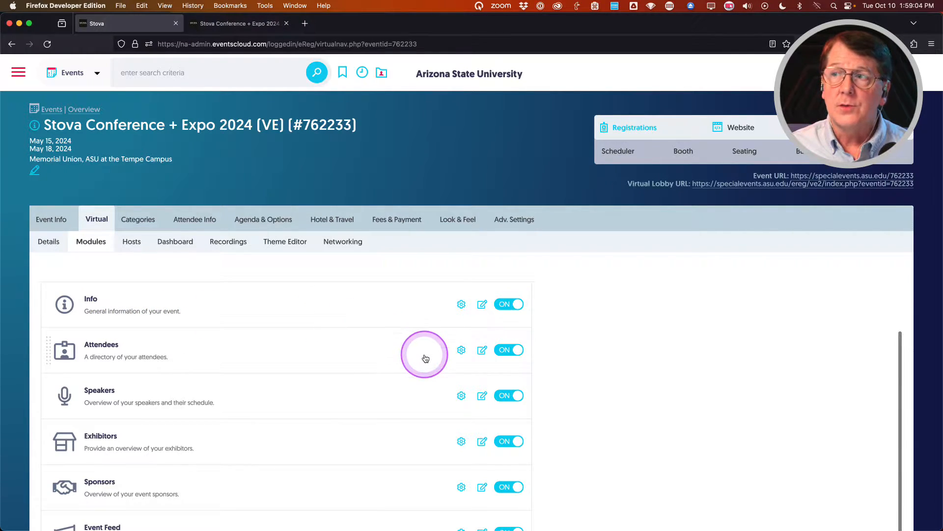
pyautogui.scroll(-2, 423, 356)
pyautogui.scroll(-5, 425, 358)
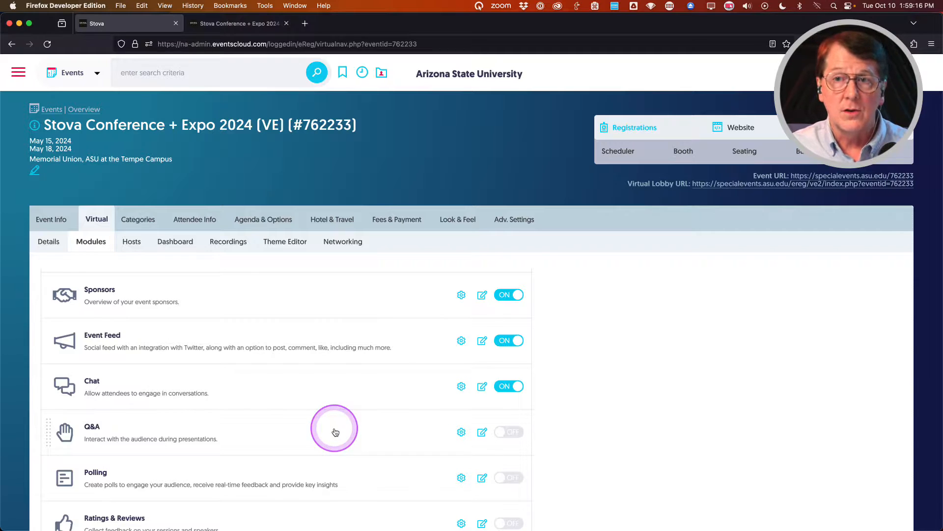
pyautogui.scroll(5, 335, 431)
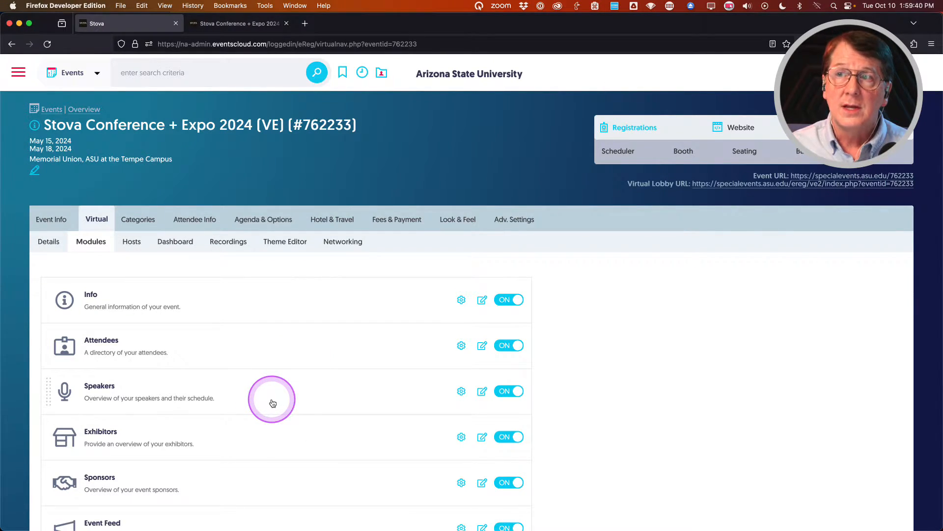
pyautogui.moveTo(265, 219)
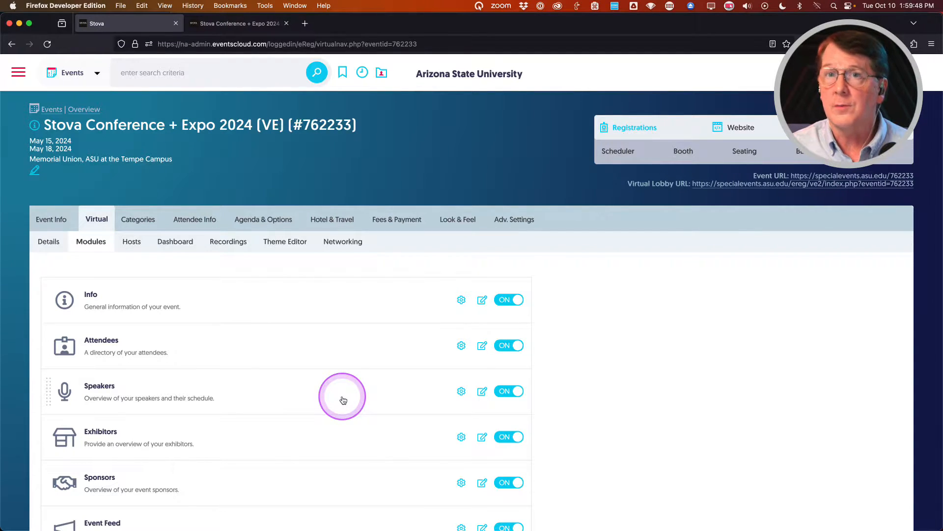
pyautogui.scroll(-4, 343, 399)
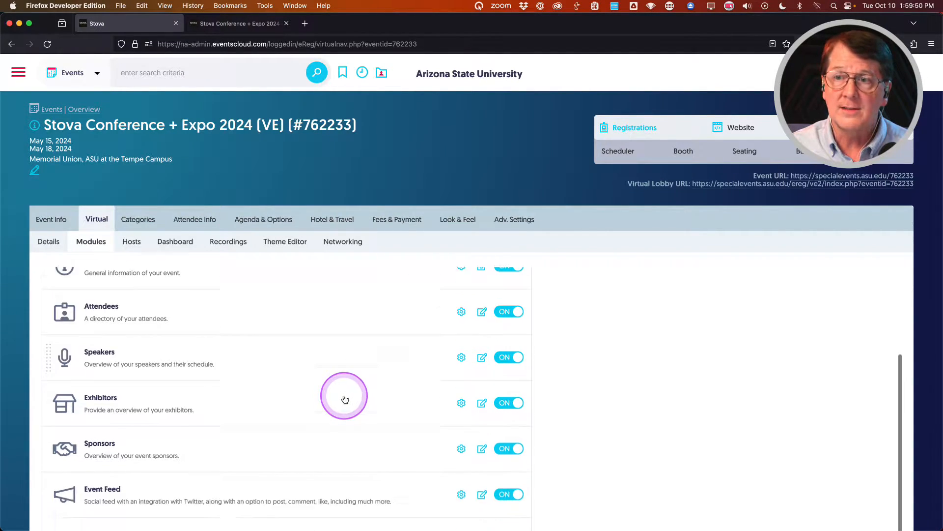
pyautogui.scroll(2, 345, 399)
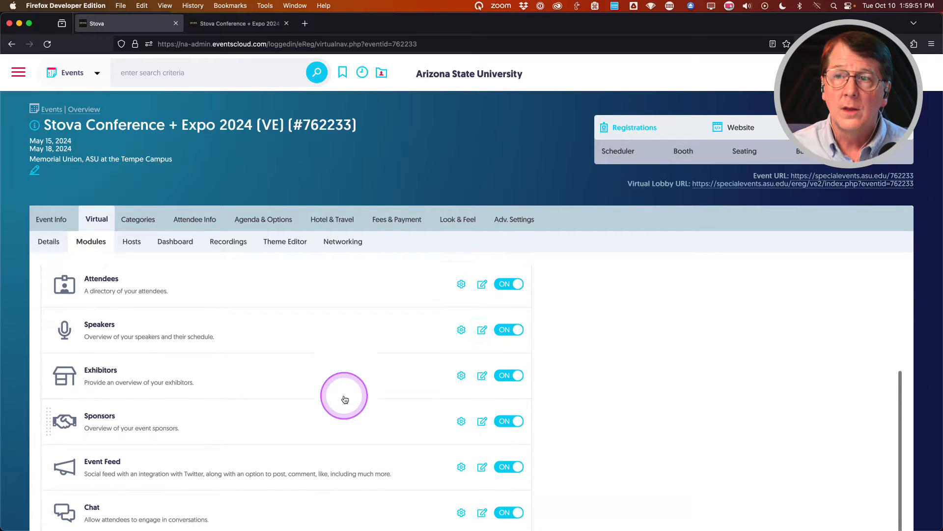
pyautogui.click(319, 385)
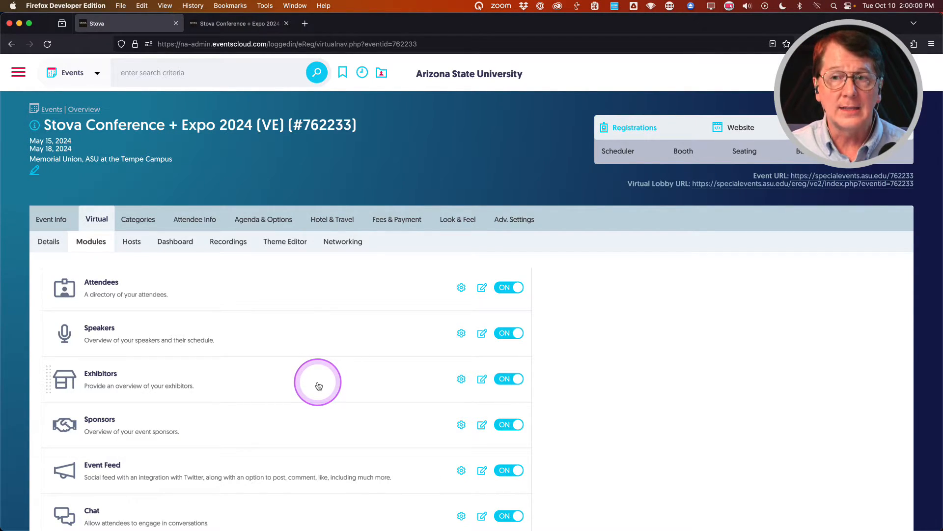
pyautogui.scroll(-2, 333, 381)
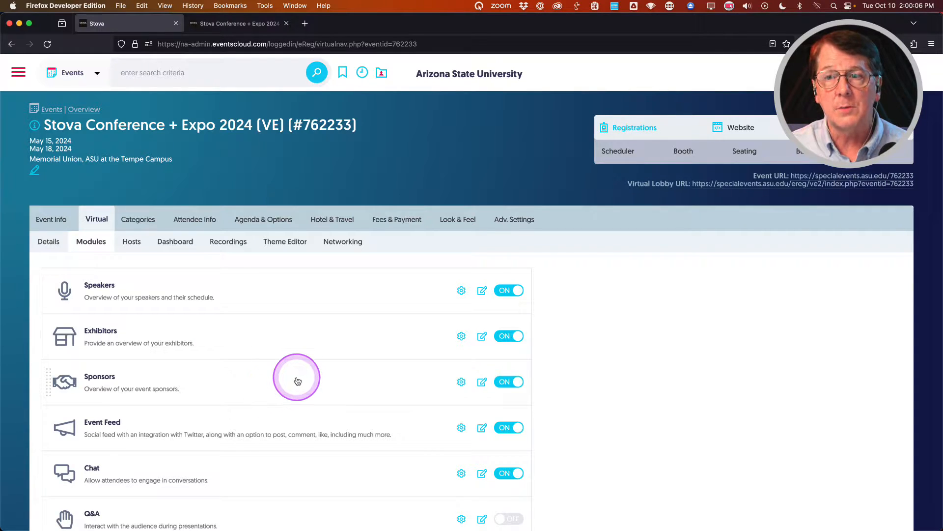
pyautogui.scroll(-3, 298, 381)
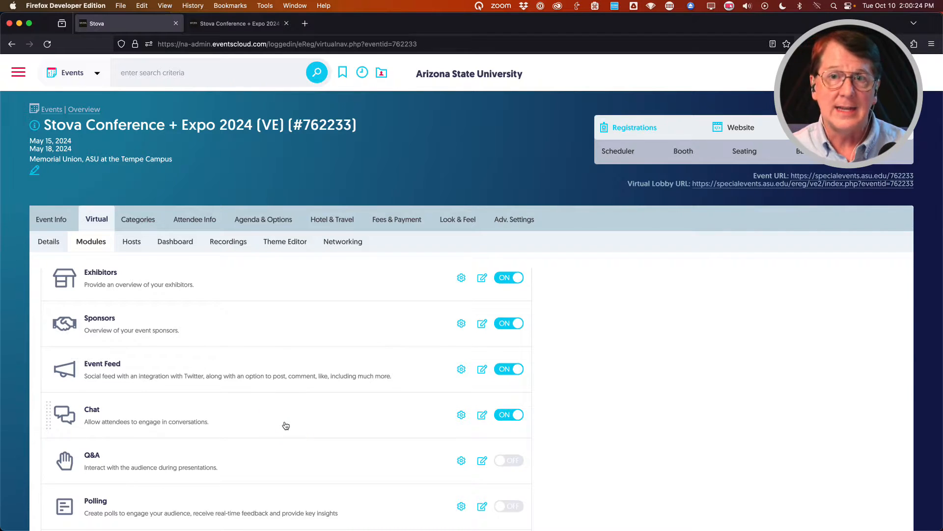
pyautogui.scroll(-2, 343, 385)
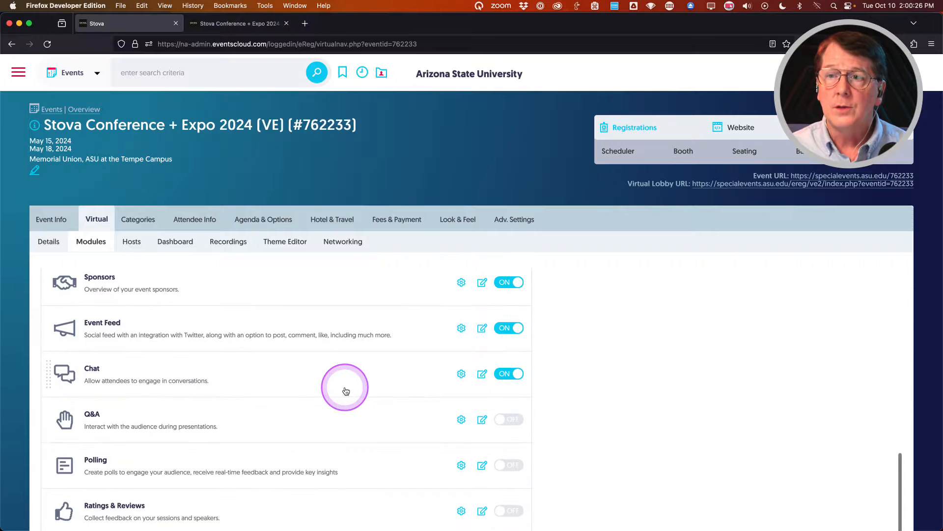
pyautogui.scroll(-2, 345, 391)
pyautogui.scroll(-1, 346, 391)
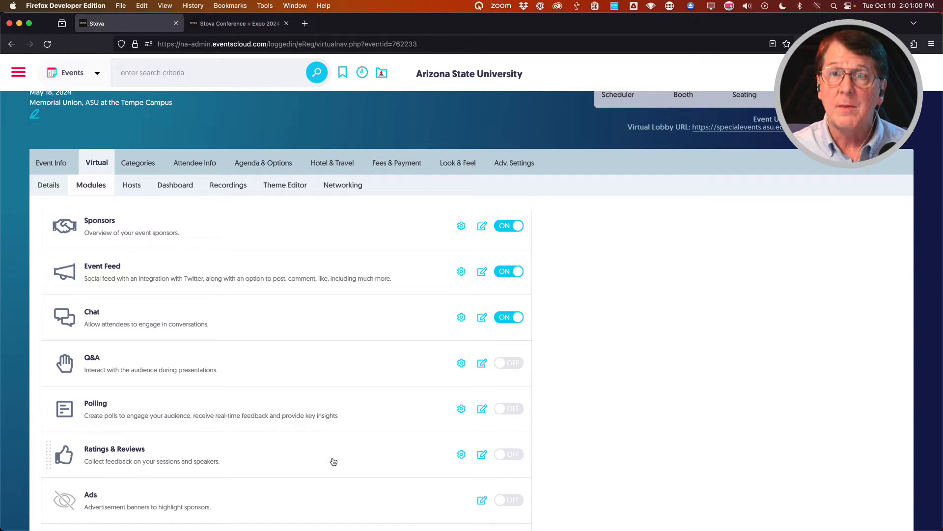
pyautogui.scroll(-3, 337, 435)
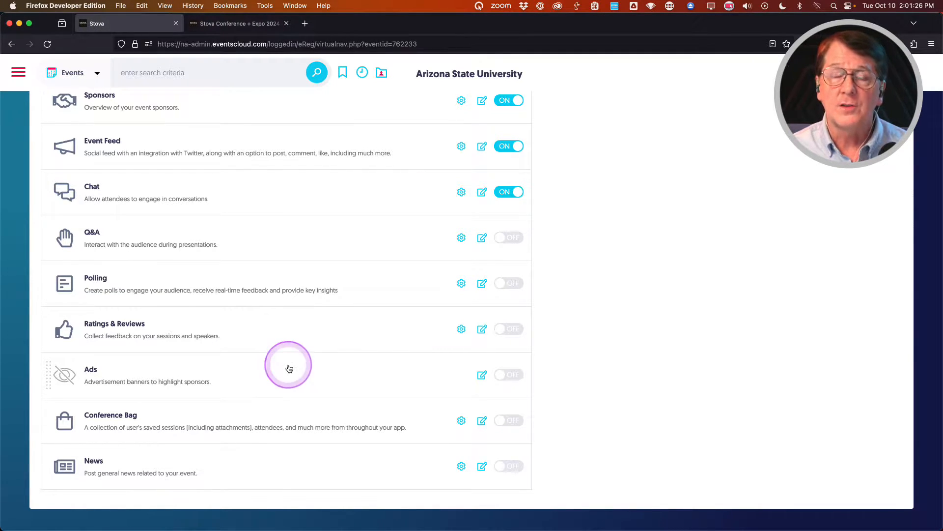
pyautogui.scroll(10, 289, 367)
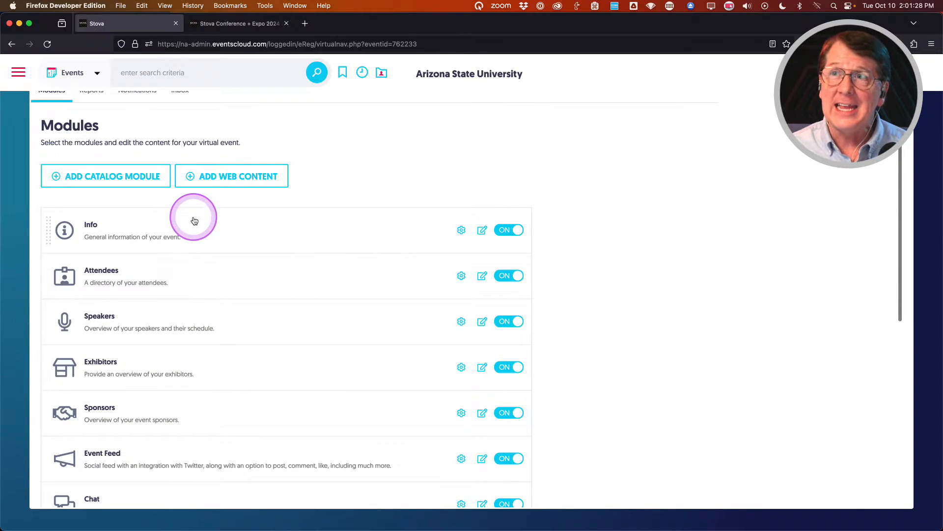
pyautogui.scroll(5, 216, 231)
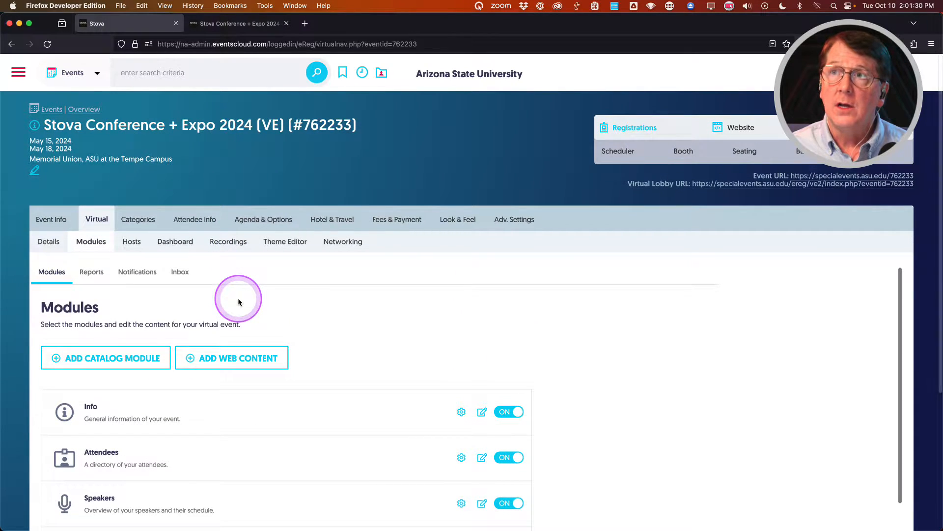
pyautogui.click(233, 26)
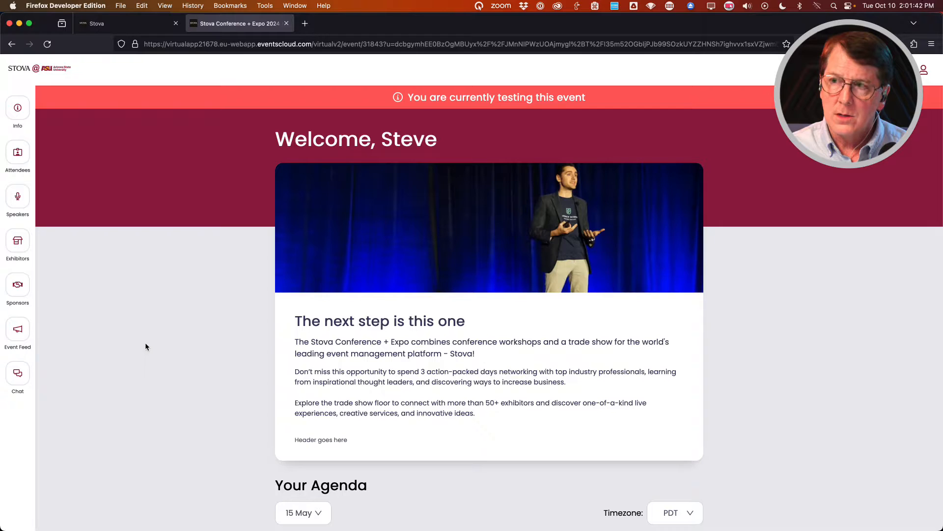
# Look over the Your Agenda sessions in the lobby, then go back to the admin Modules page.
pyautogui.scroll(-5, 146, 347)
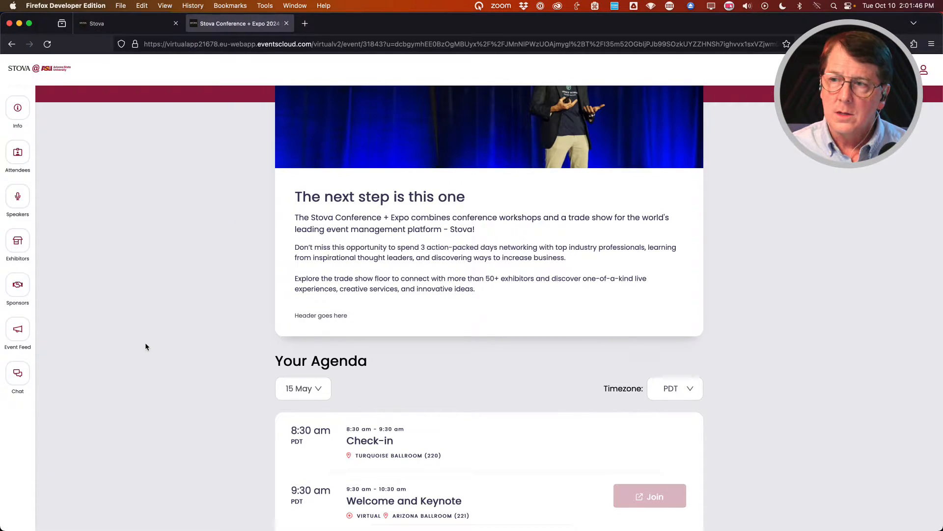
pyautogui.scroll(-3, 146, 346)
pyautogui.scroll(8, 145, 347)
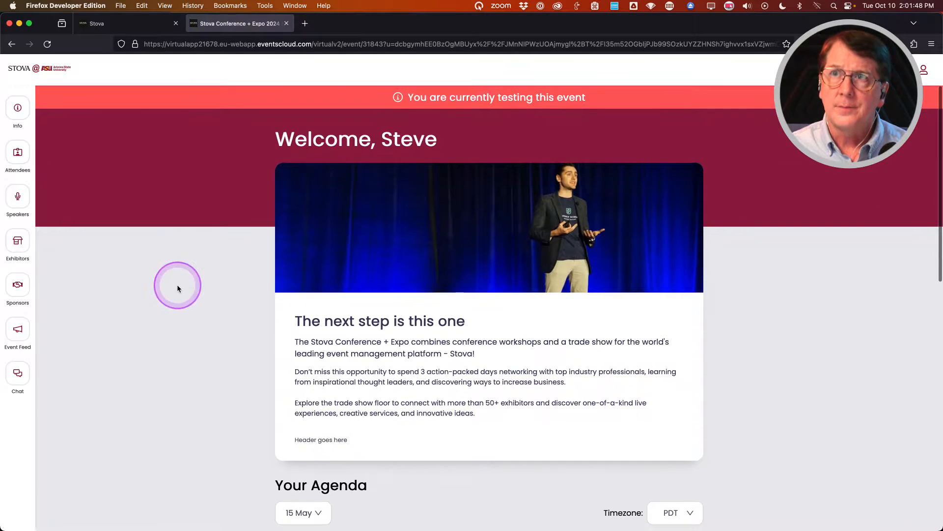
pyautogui.click(150, 29)
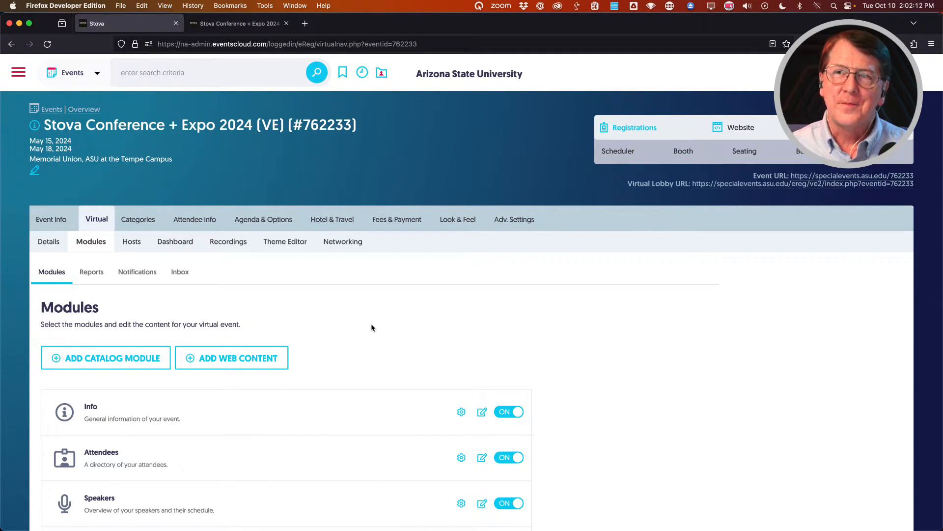
# Choose Event Emails from the Event Info menu.
pyautogui.moveTo(54, 220)
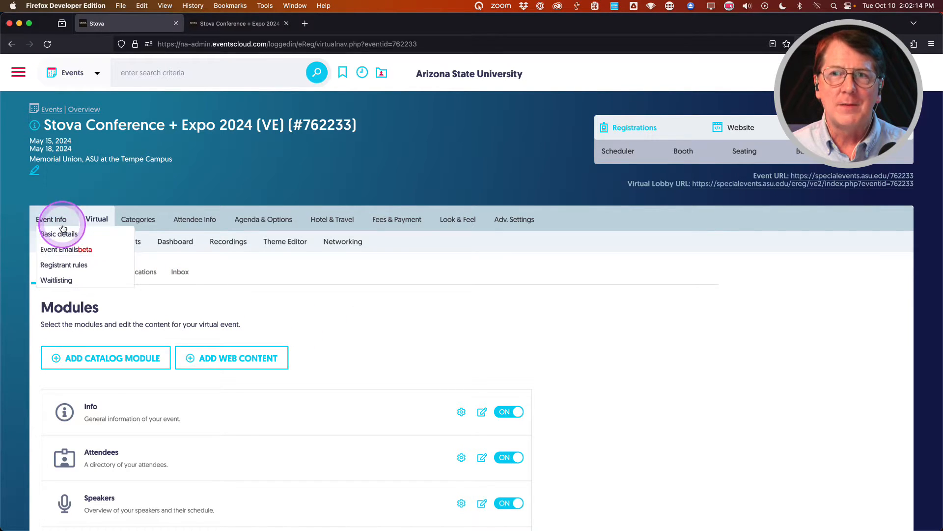
pyautogui.click(54, 249)
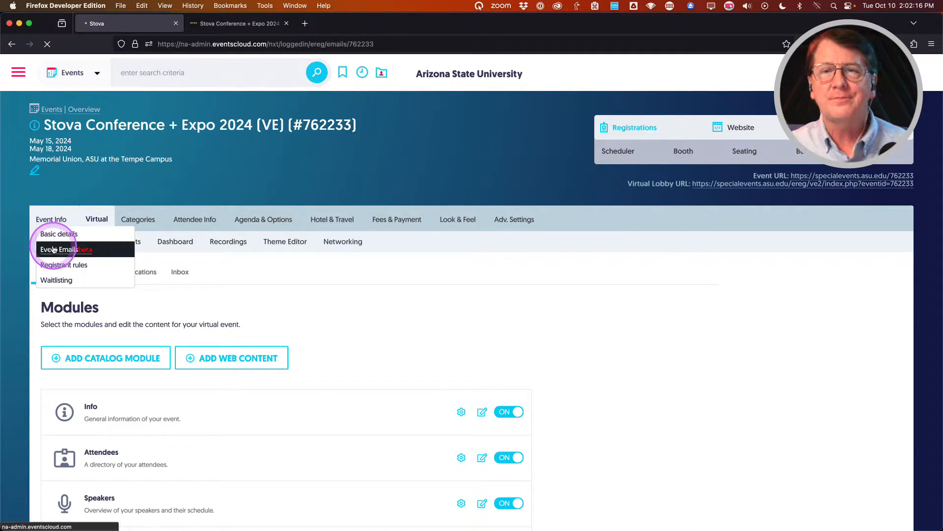
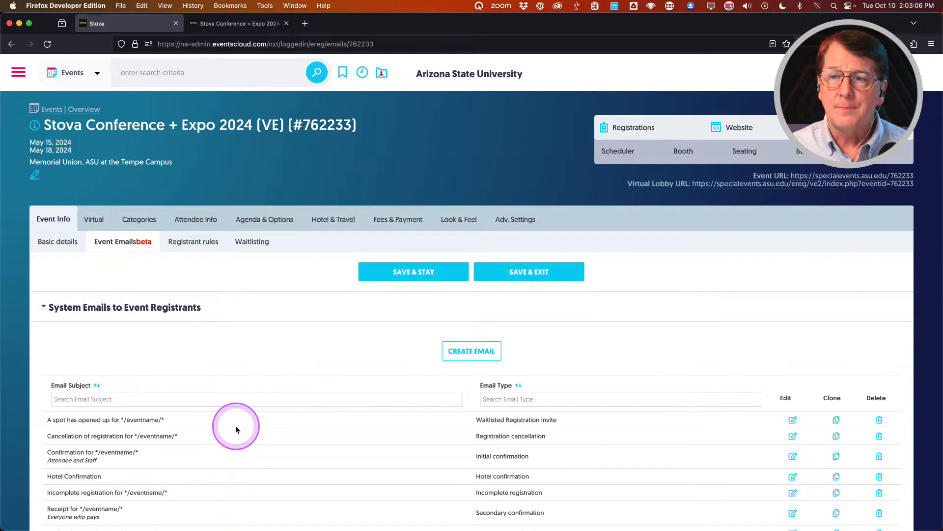
# Scroll down the Event Emails page to the Scheduled Emails to Event Registrants section.
pyautogui.scroll(-5, 260, 403)
pyautogui.scroll(-6, 261, 402)
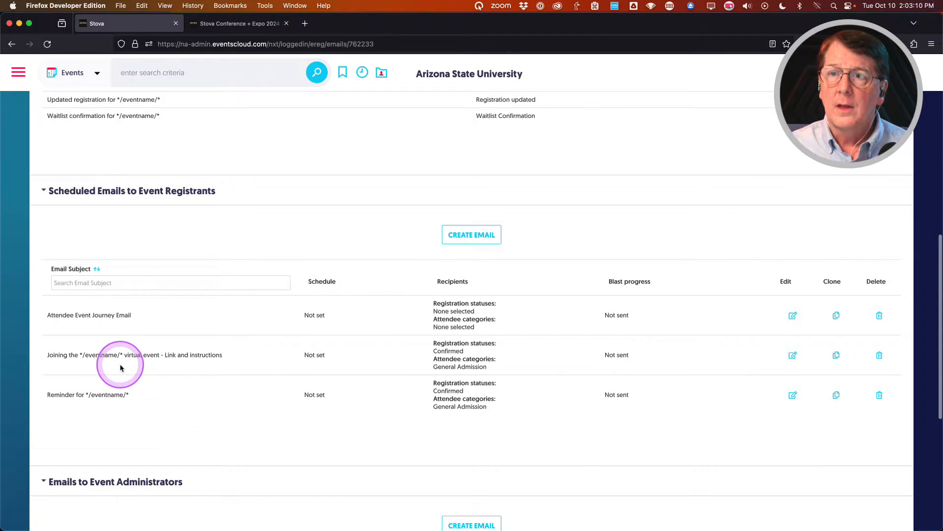
# Edit the 'Joining the */eventname/* virtual event' email and open its Event Login Page button link.
pyautogui.click(793, 354)
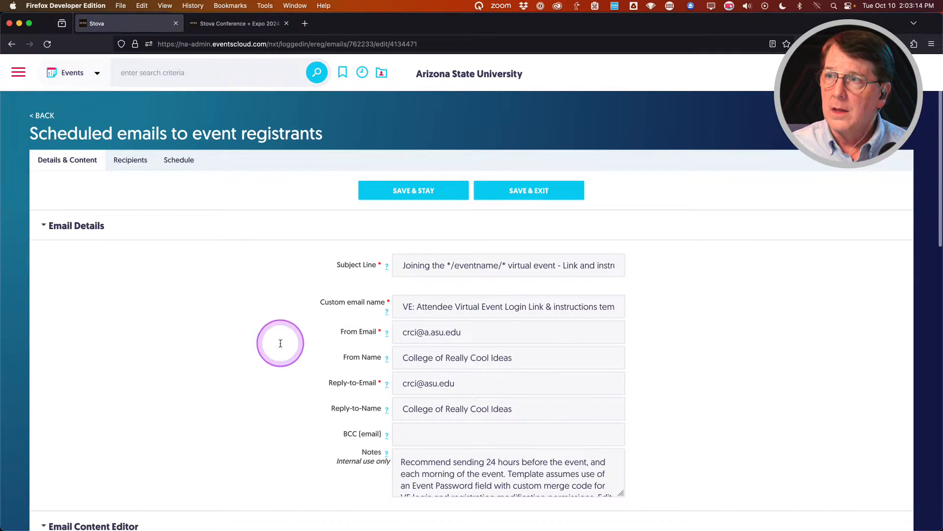
pyautogui.scroll(-10, 247, 319)
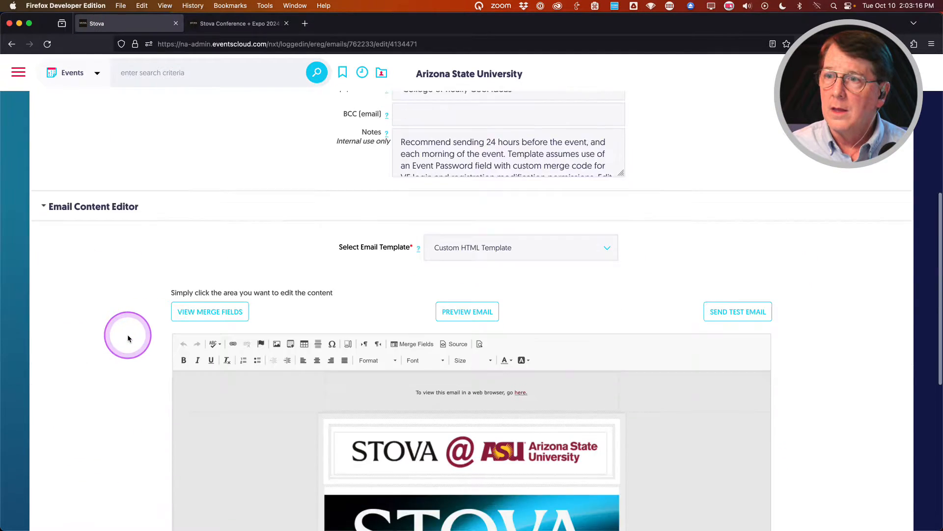
pyautogui.scroll(-6, 459, 301)
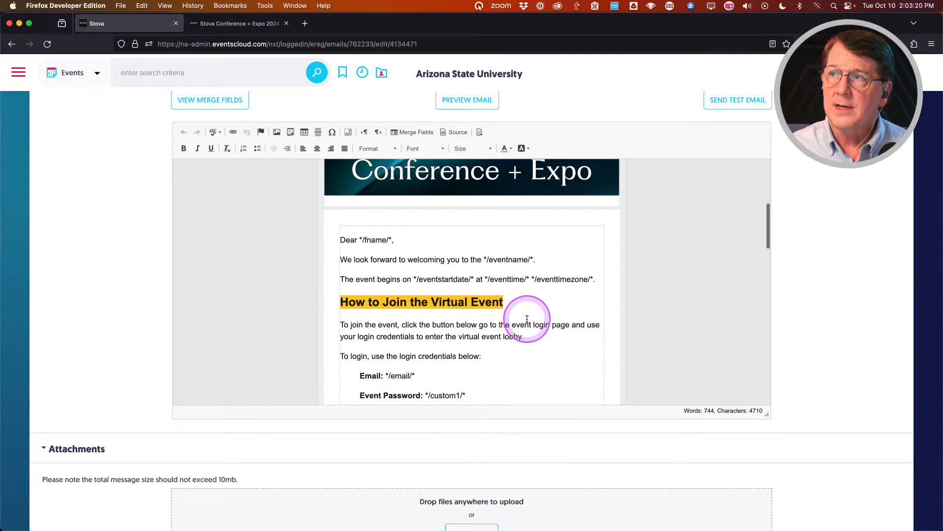
pyautogui.scroll(-3, 526, 300)
pyautogui.scroll(1, 521, 298)
pyautogui.scroll(-3, 520, 297)
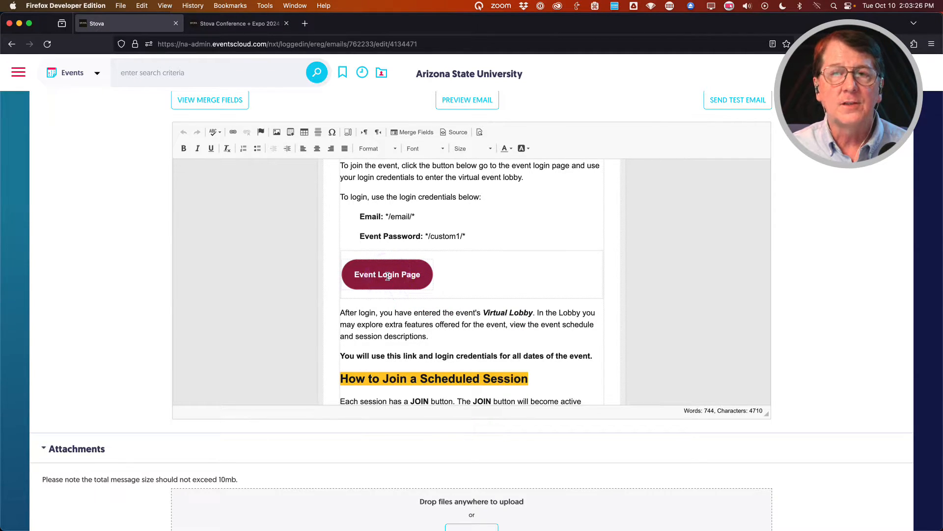
pyautogui.click(387, 276)
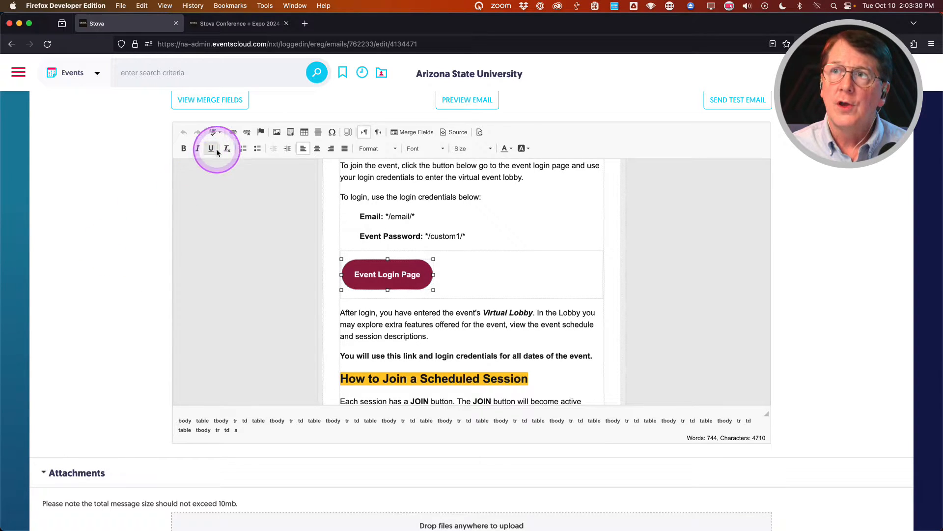
pyautogui.click(233, 132)
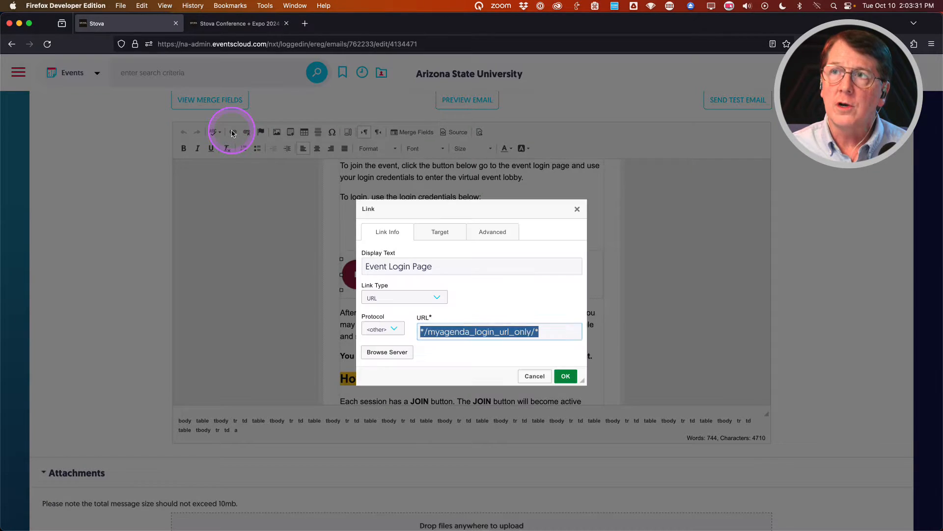
# Dismiss the Link dialog, keeping the */myagenda_login_url_only/* URL, and return to the editor header.
pyautogui.click(446, 350)
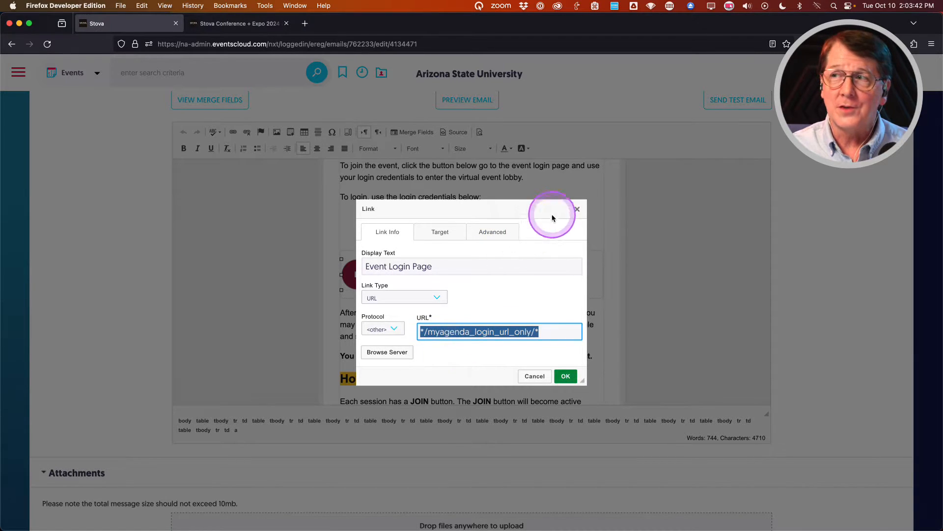
pyautogui.click(578, 211)
pyautogui.scroll(3, 139, 289)
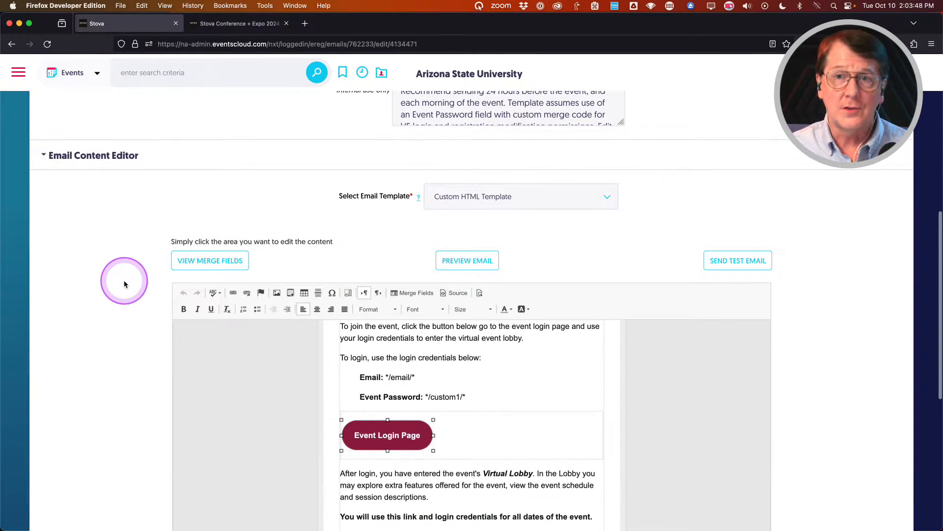
pyautogui.click(202, 260)
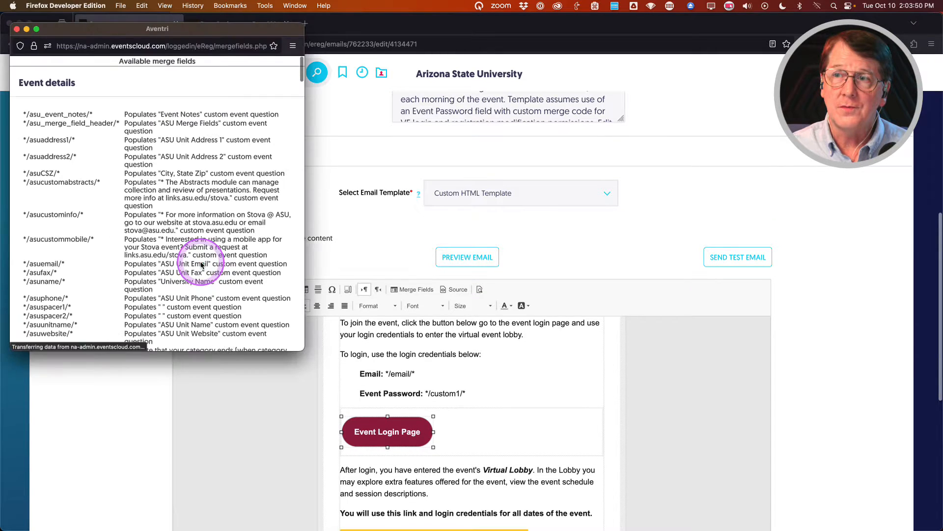
pyautogui.press('super+f')
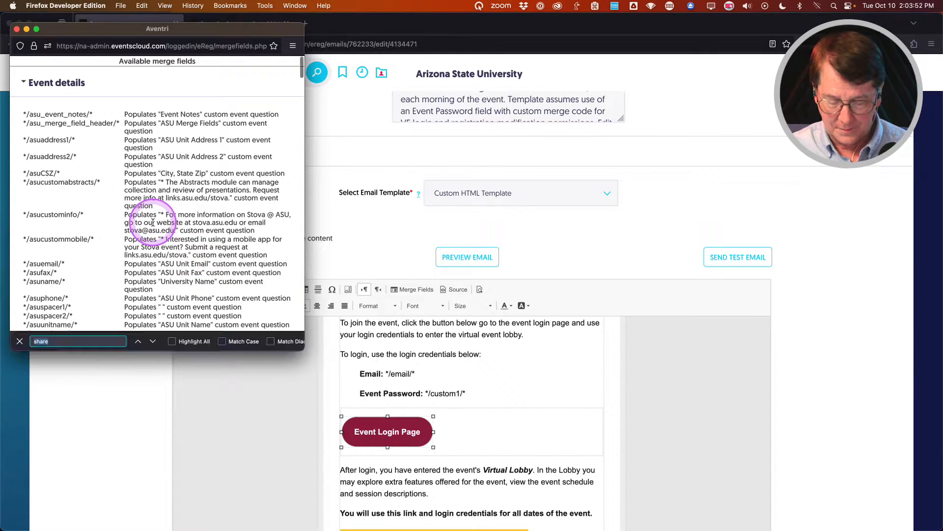
pyautogui.write('virtual')
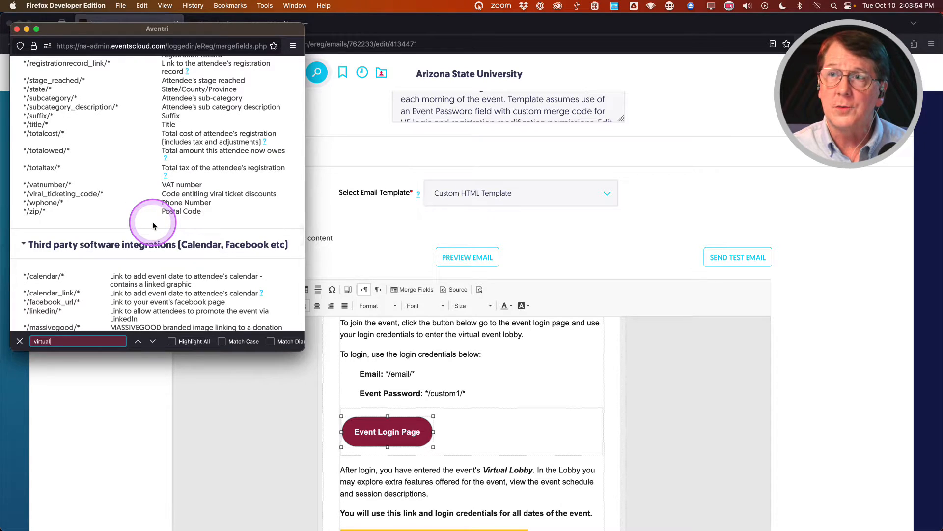
pyautogui.press('BackSpace')
pyautogui.press('BackSpace')
pyautogui.press('BackSpace')
pyautogui.press('BackSpace')
pyautogui.press('BackSpace')
pyautogui.press('BackSpace')
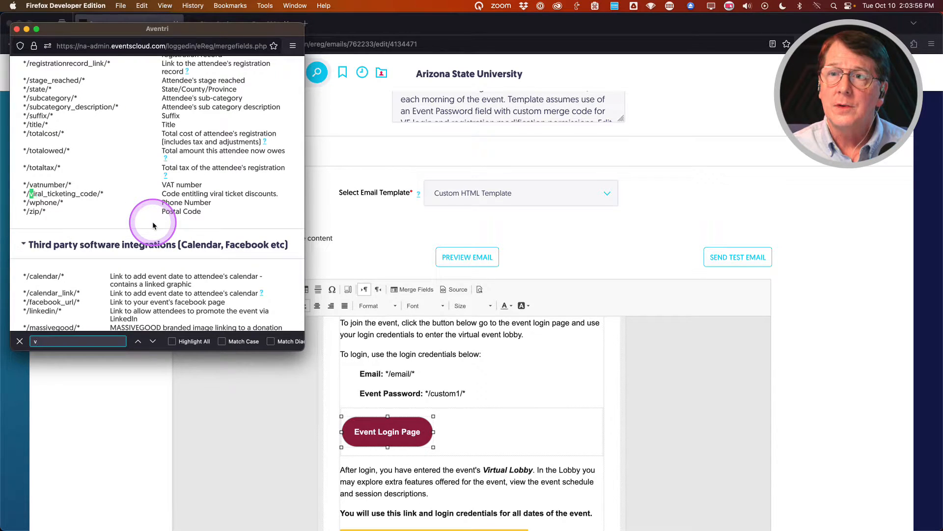
pyautogui.write('lobby')
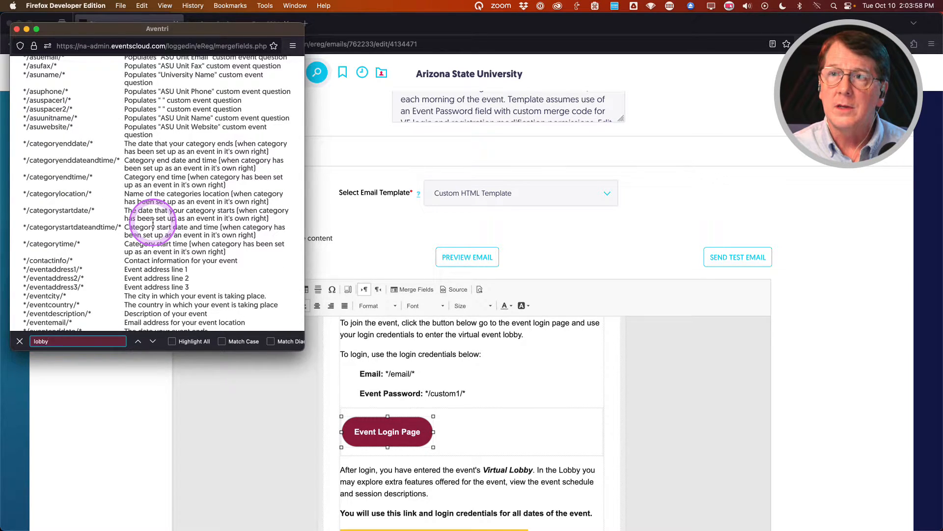
pyautogui.press('BackSpace')
pyautogui.press('BackSpace')
pyautogui.press('BackSpace')
pyautogui.write('agenda')
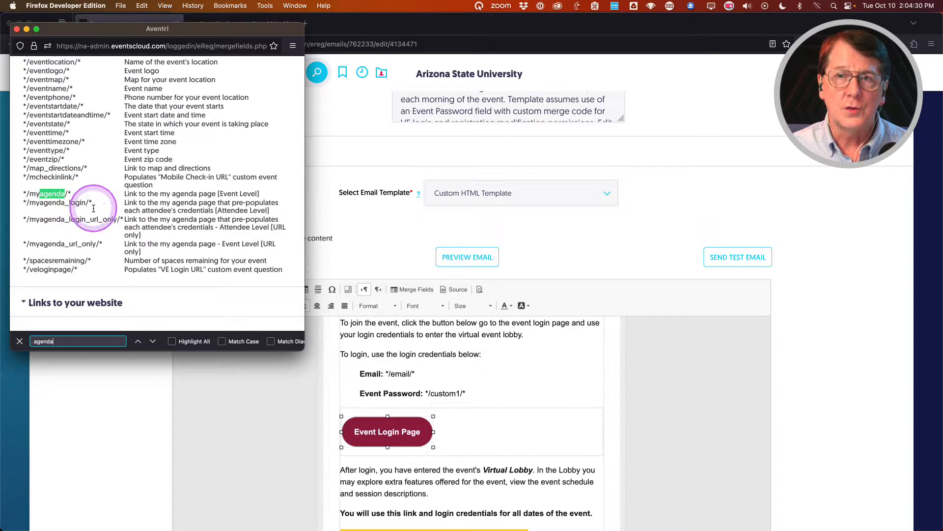
pyautogui.click(16, 30)
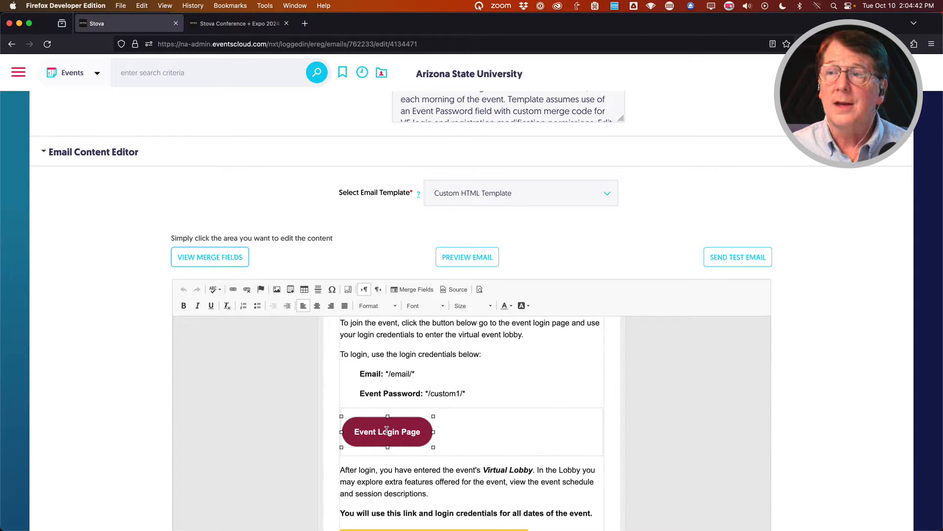
pyautogui.scroll(5, 450, 405)
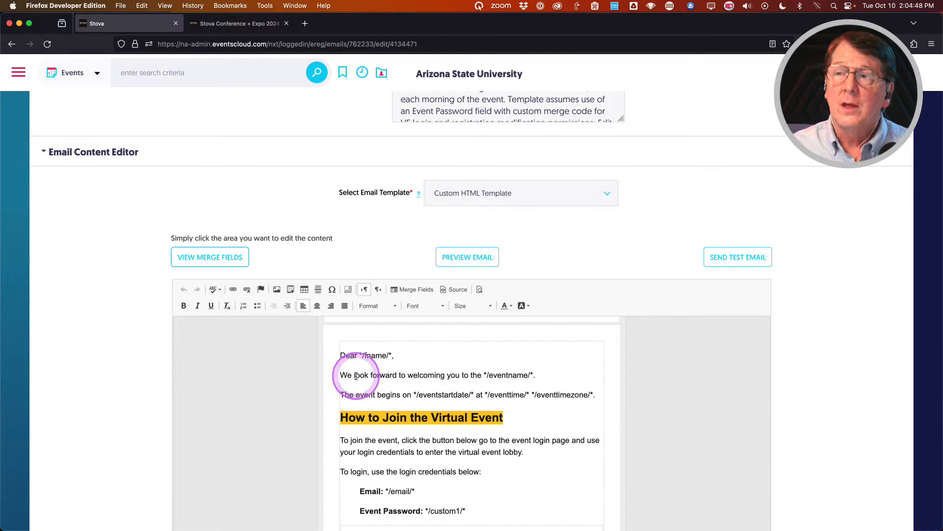
pyautogui.scroll(-2, 353, 388)
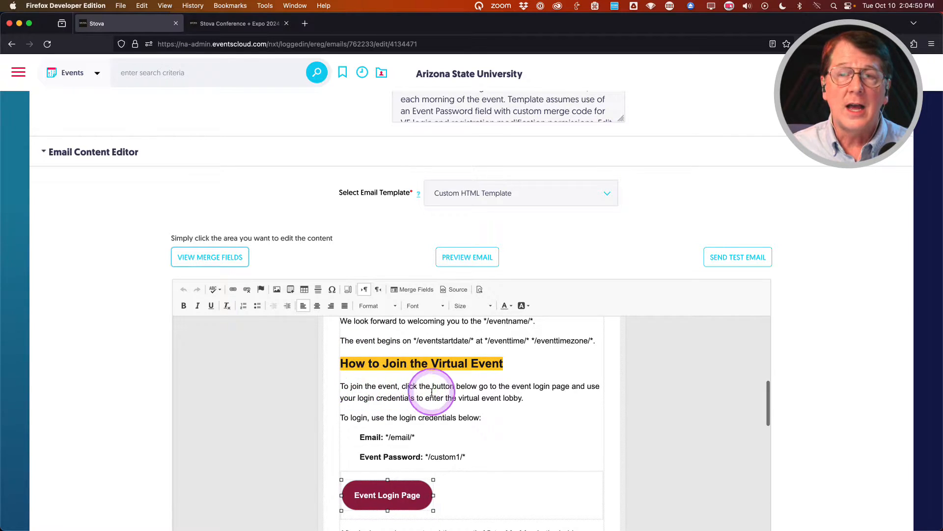
pyautogui.scroll(-1, 432, 391)
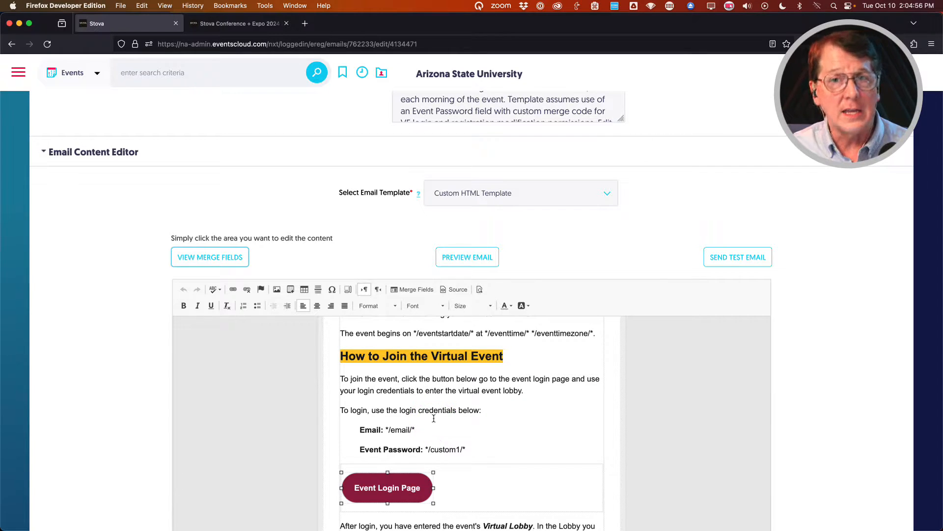
pyautogui.scroll(-1, 434, 418)
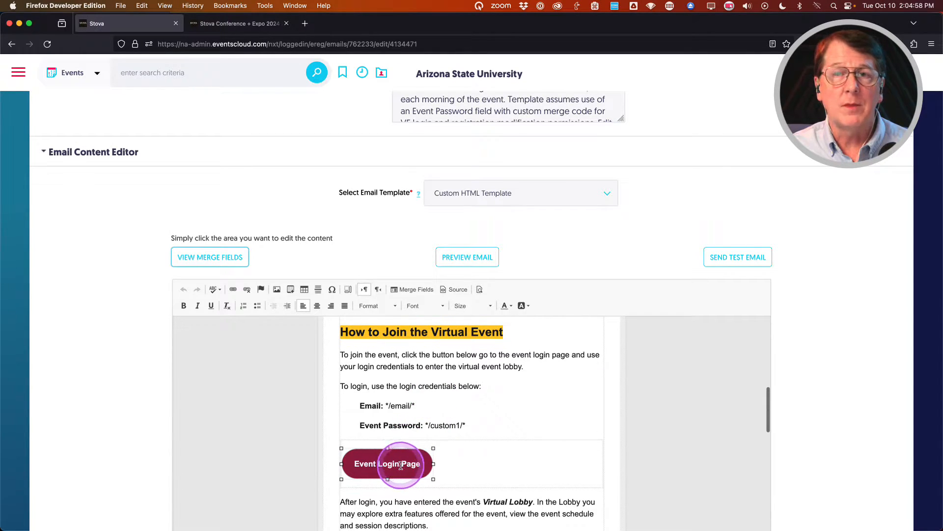
pyautogui.click(490, 420)
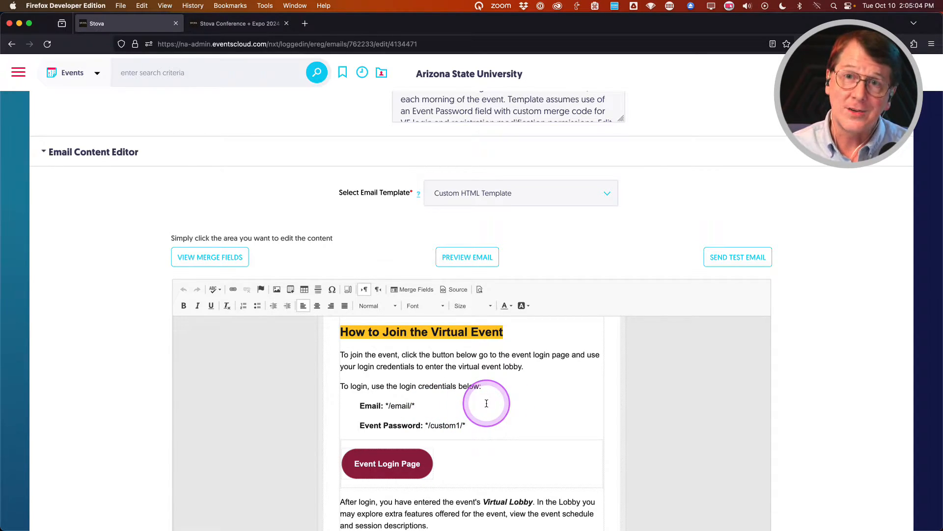
pyautogui.scroll(-3, 478, 404)
pyautogui.scroll(-2, 478, 405)
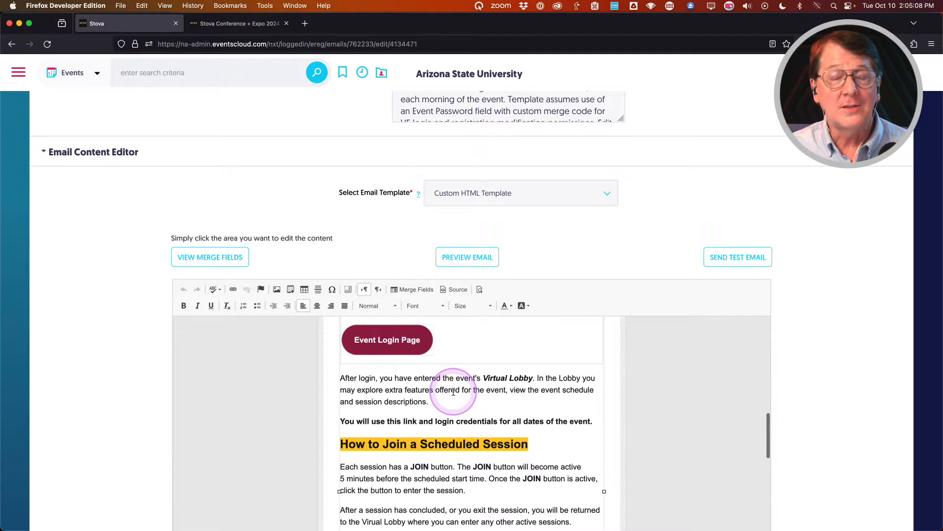
pyautogui.scroll(-1, 453, 392)
pyautogui.scroll(-3, 453, 392)
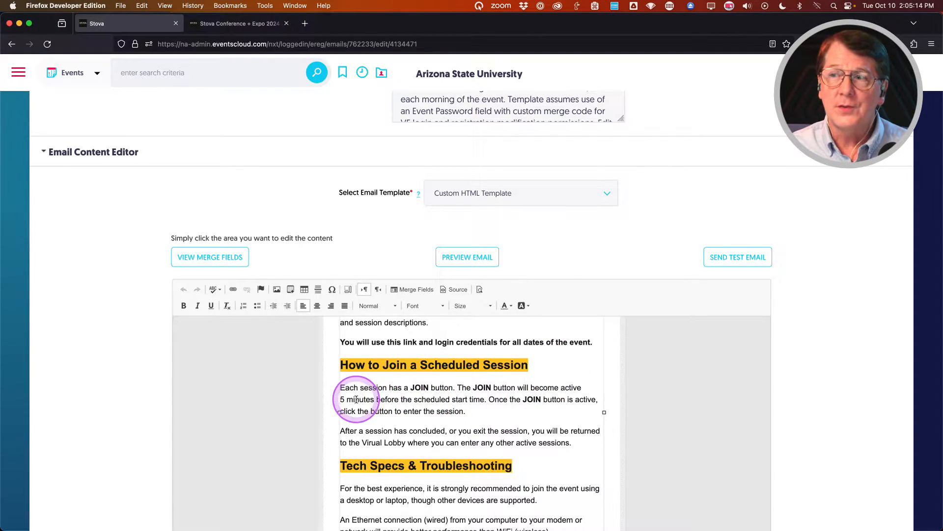
pyautogui.click(417, 398)
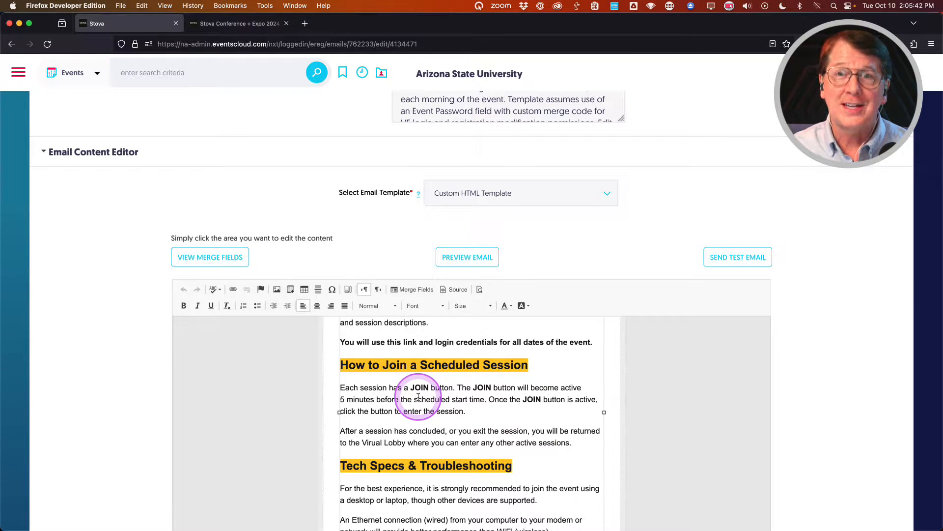
pyautogui.scroll(-4, 418, 397)
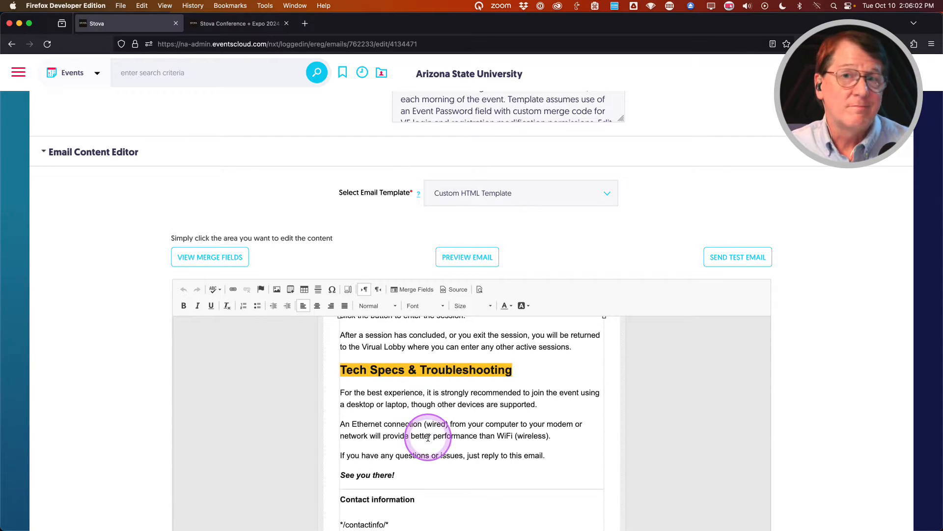
pyautogui.scroll(1, 411, 439)
pyautogui.scroll(10, 412, 439)
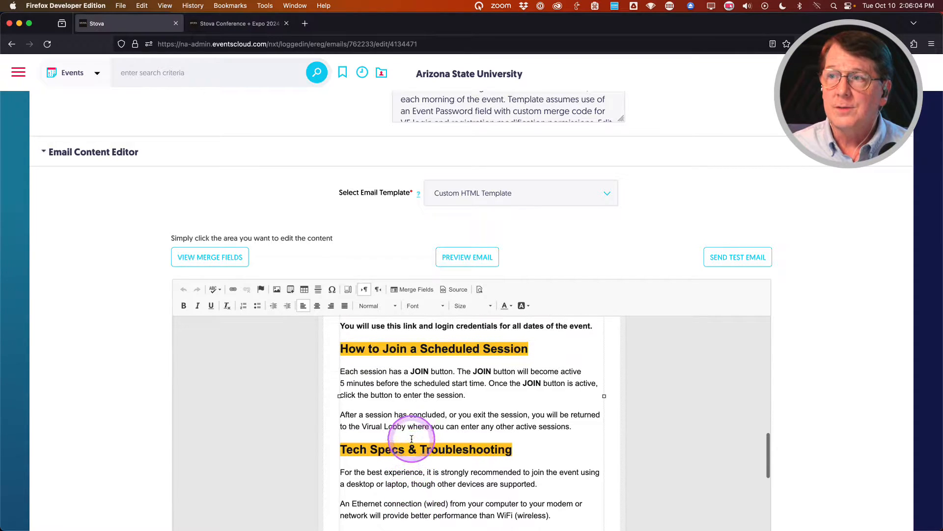
pyautogui.scroll(-3, 412, 438)
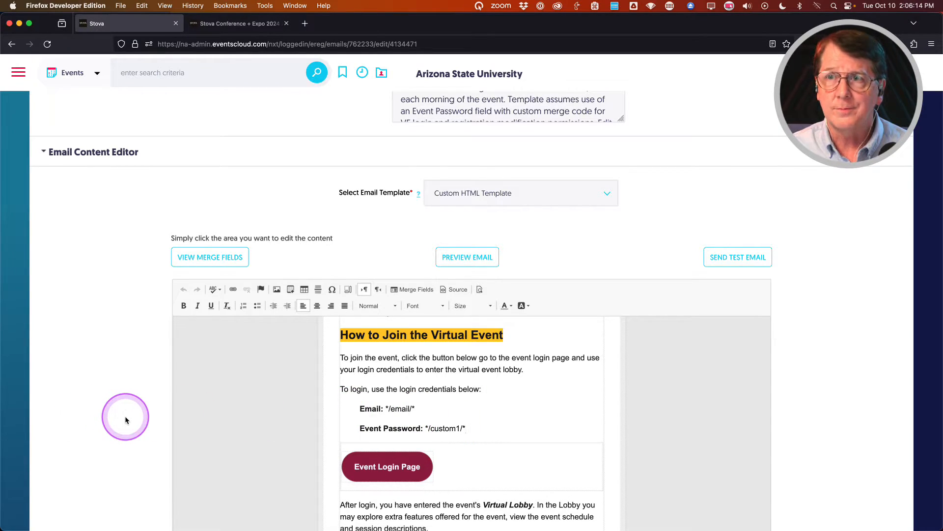
pyautogui.scroll(10, 126, 418)
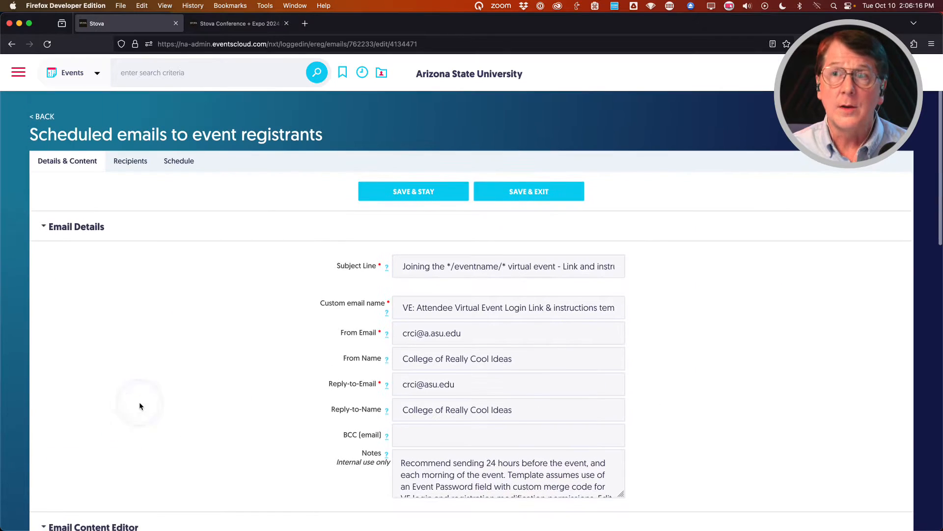
pyautogui.click(45, 117)
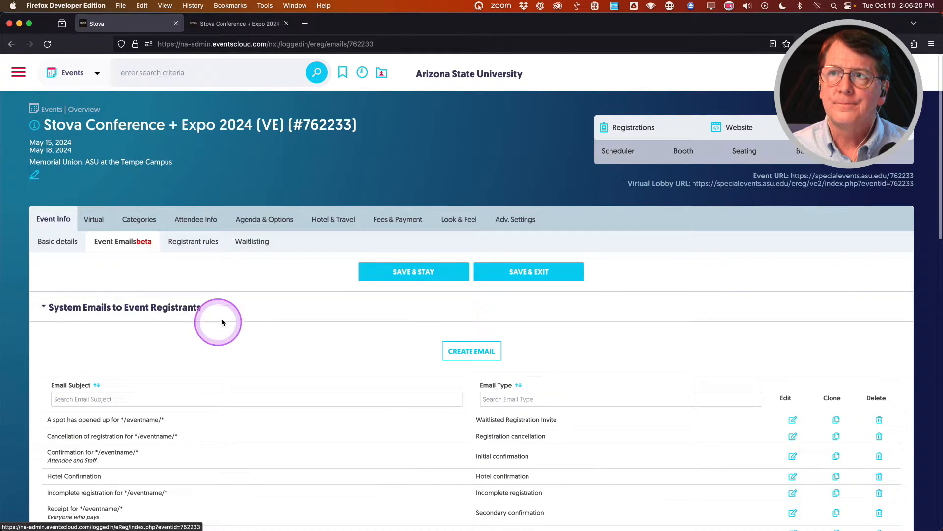
pyautogui.moveTo(197, 217)
pyautogui.click(193, 235)
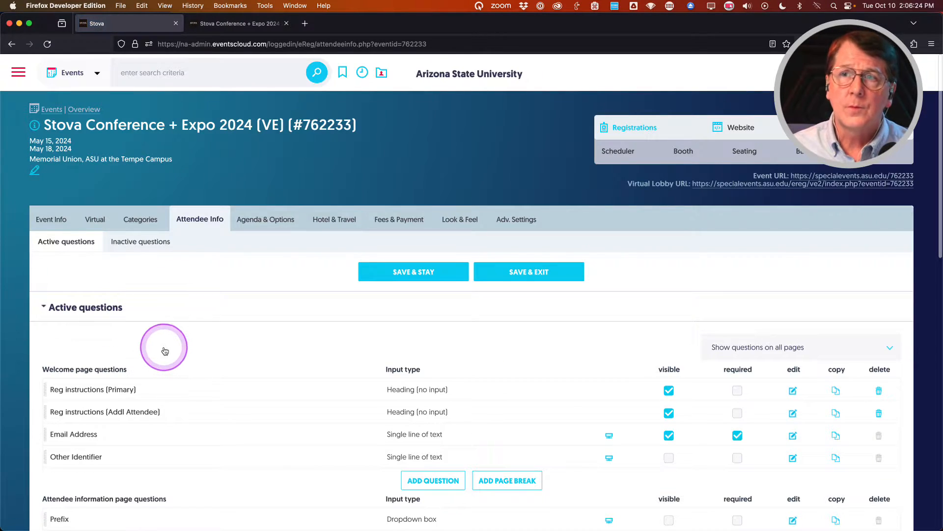
pyautogui.scroll(-4, 175, 343)
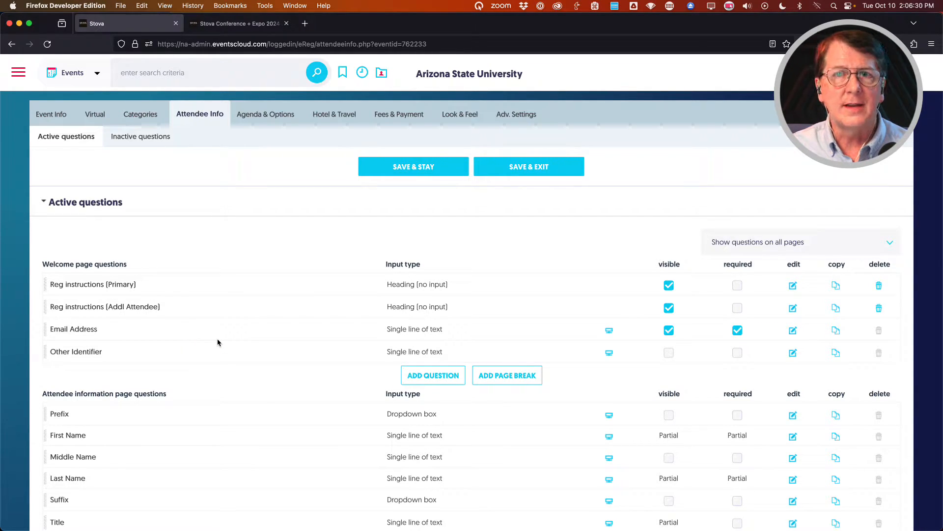
pyautogui.scroll(-8, 218, 343)
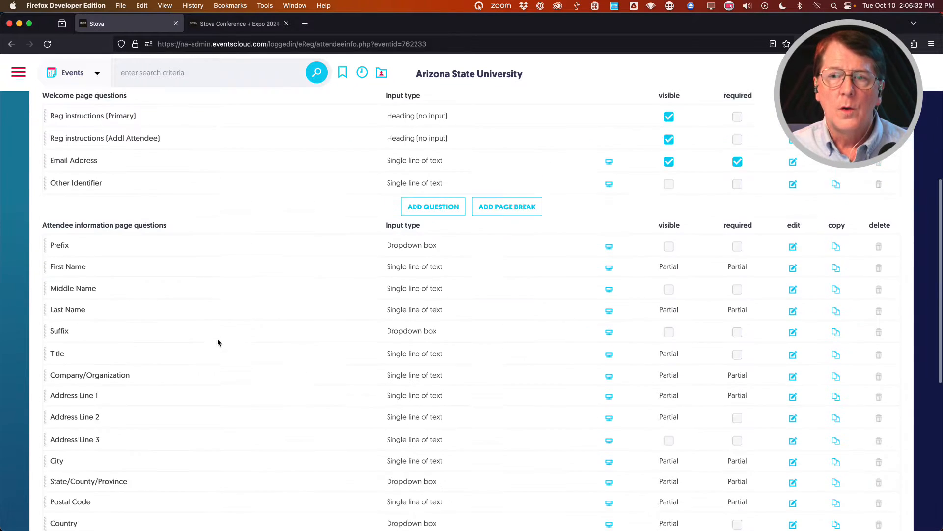
pyautogui.scroll(-3, 218, 343)
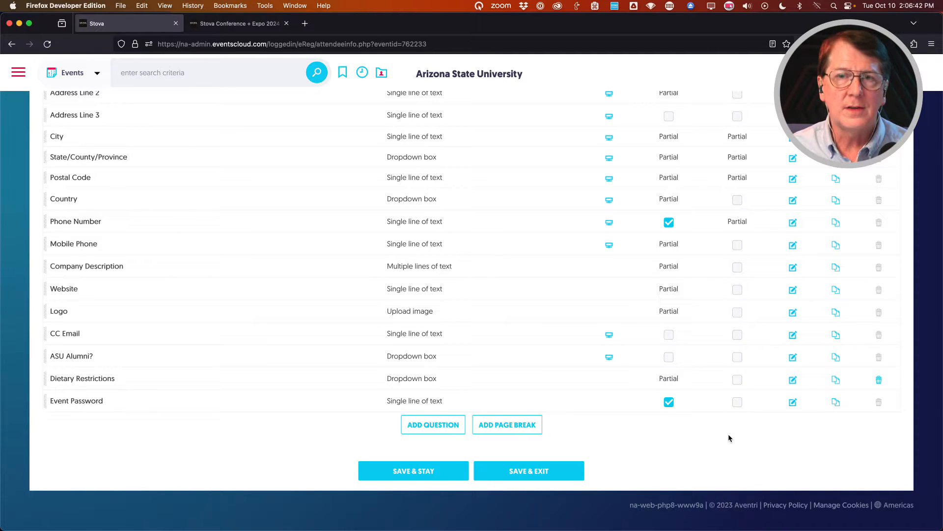
# Save the Event Password question with Default value checked and */custom1/* as its merge code.
pyautogui.click(793, 402)
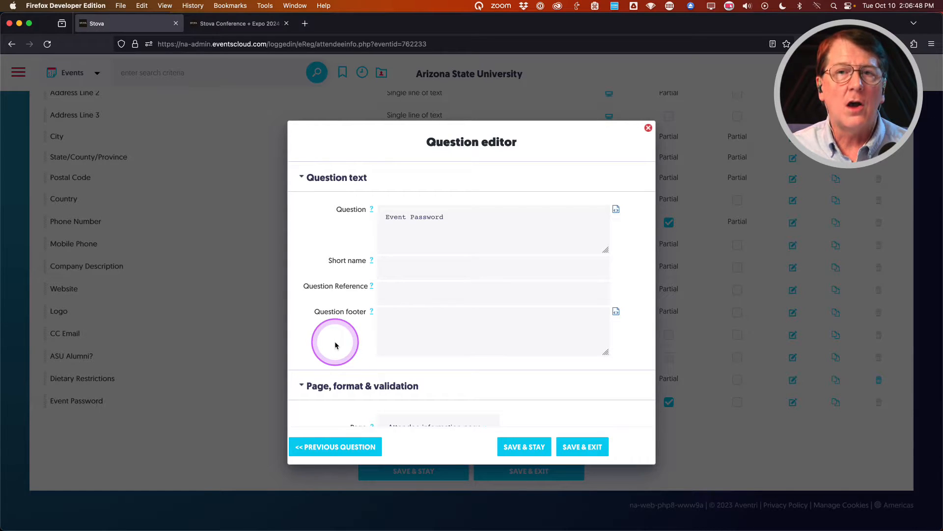
pyautogui.scroll(-5, 335, 345)
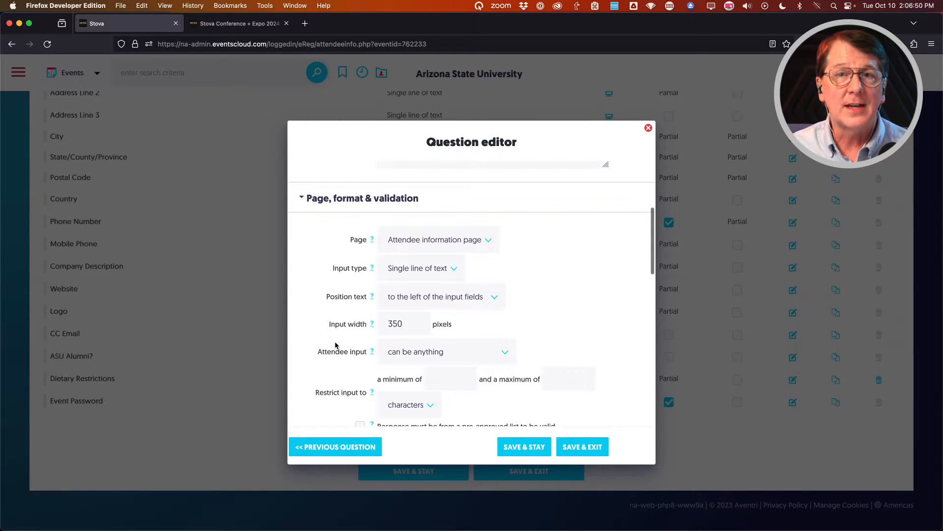
pyautogui.scroll(2, 335, 345)
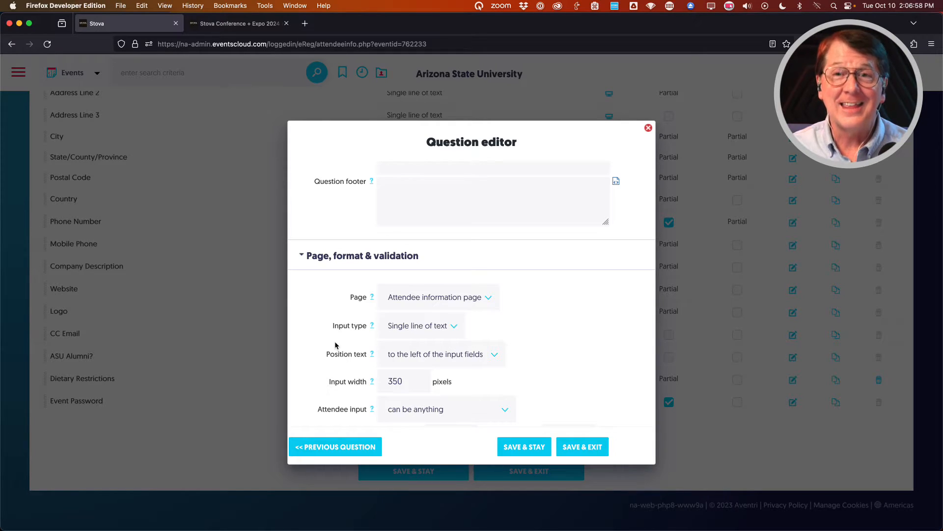
pyautogui.scroll(2, 329, 302)
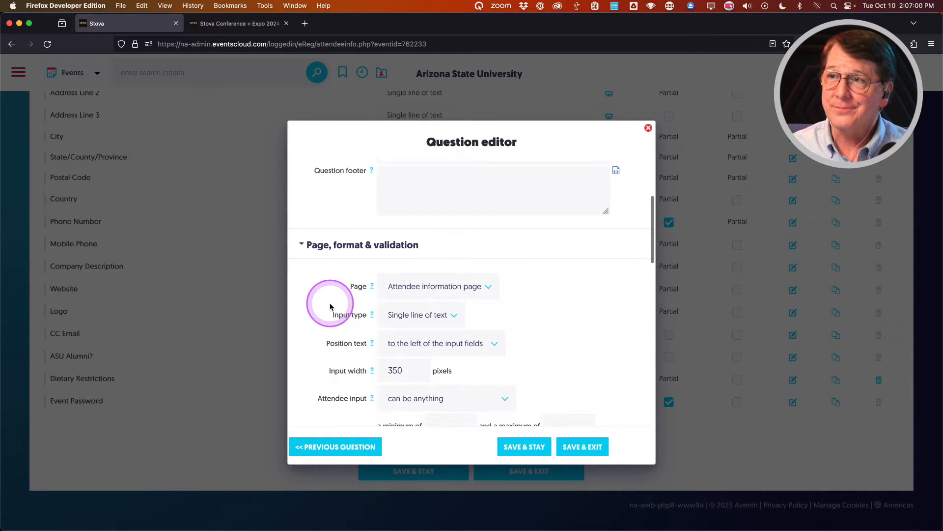
pyautogui.scroll(-6, 322, 320)
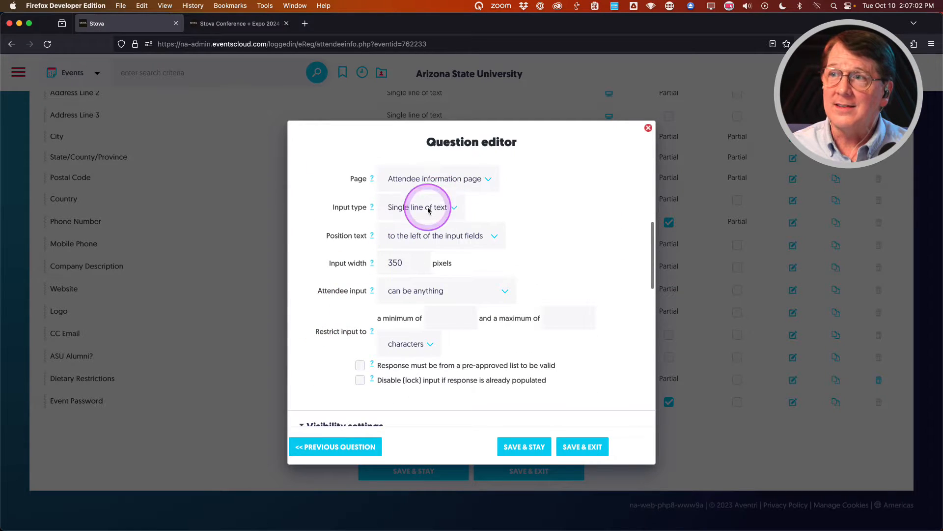
pyautogui.scroll(-5, 330, 245)
pyautogui.scroll(-15, 332, 256)
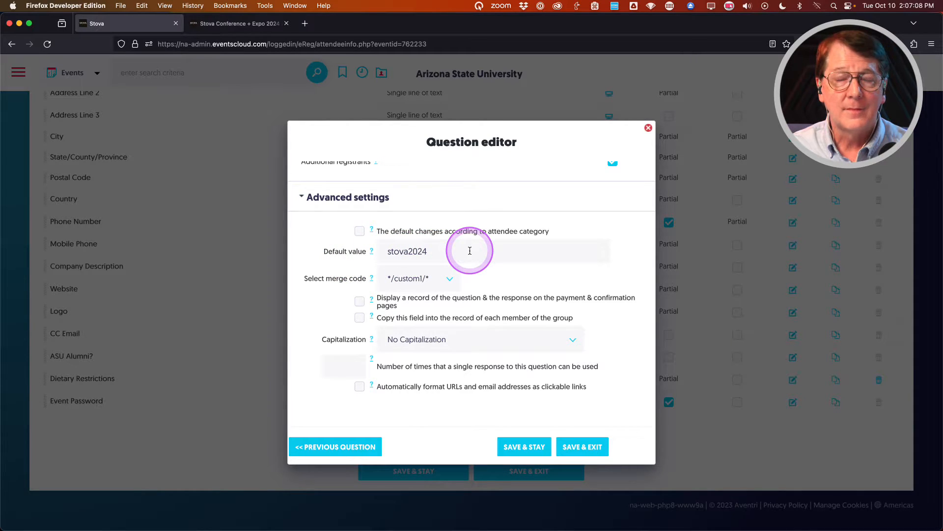
pyautogui.click(450, 283)
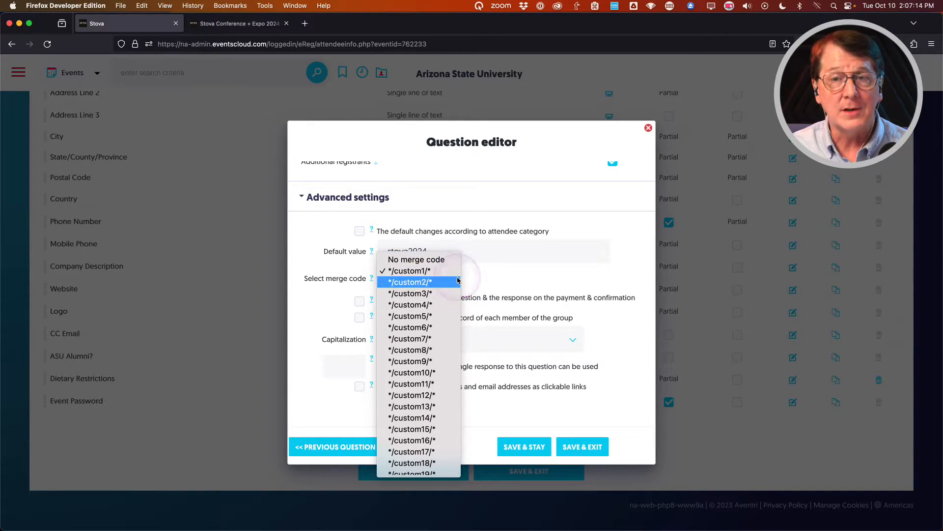
pyautogui.click(412, 271)
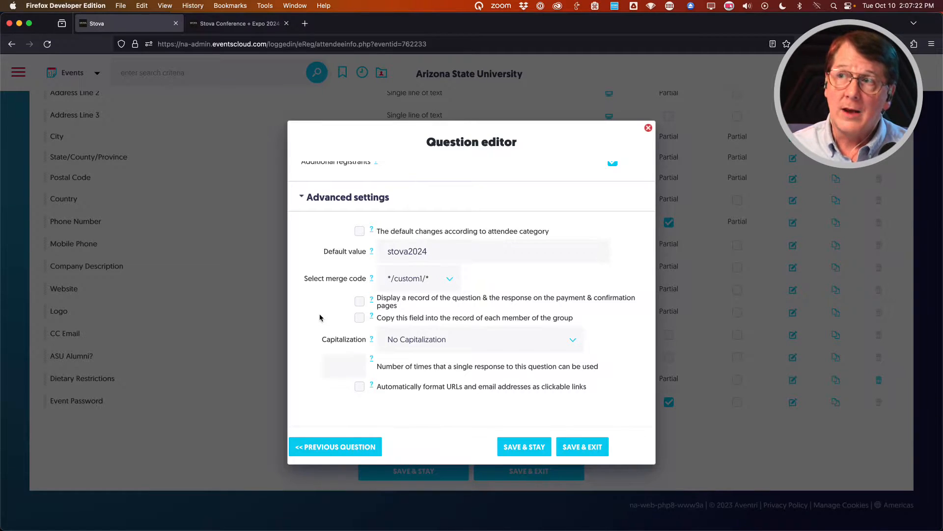
pyautogui.click(584, 447)
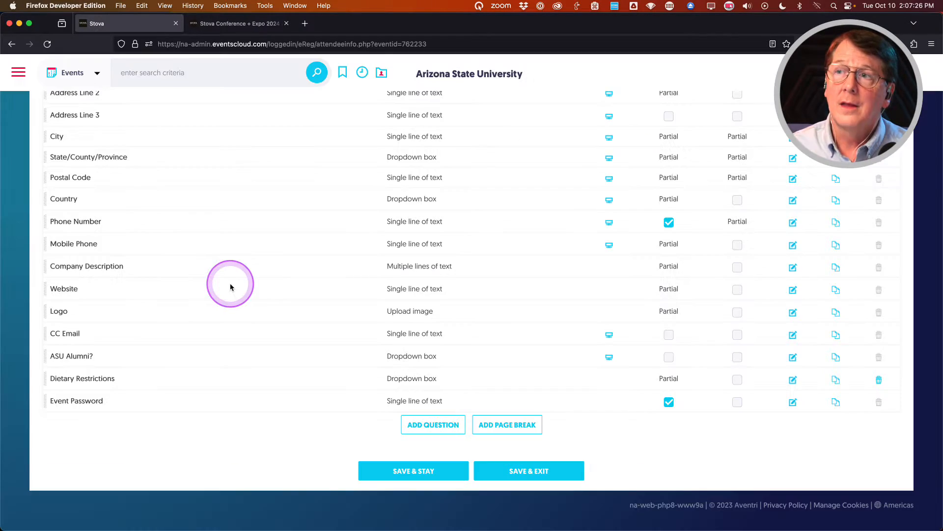
pyautogui.scroll(5, 230, 283)
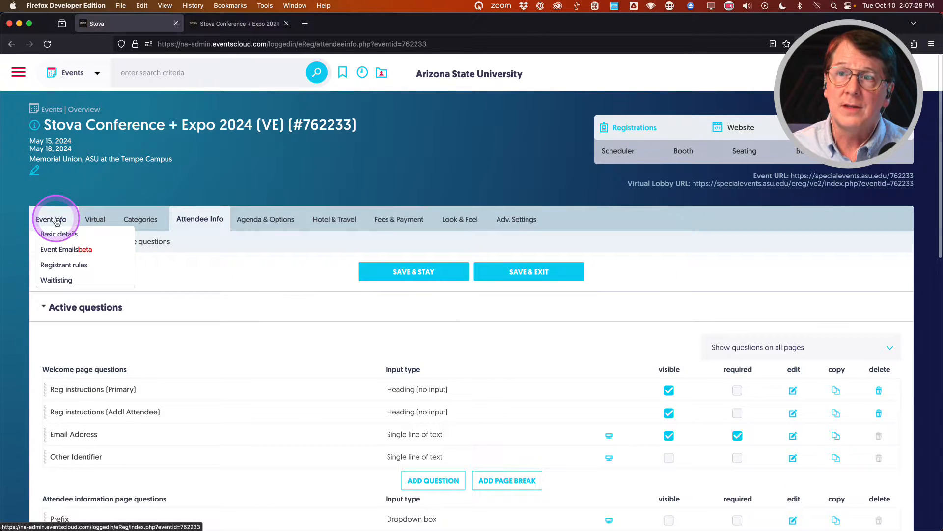
# In Registrant rules, keep Email address and Event Password as the Field 1 and Field 2 login fields.
pyautogui.click(61, 266)
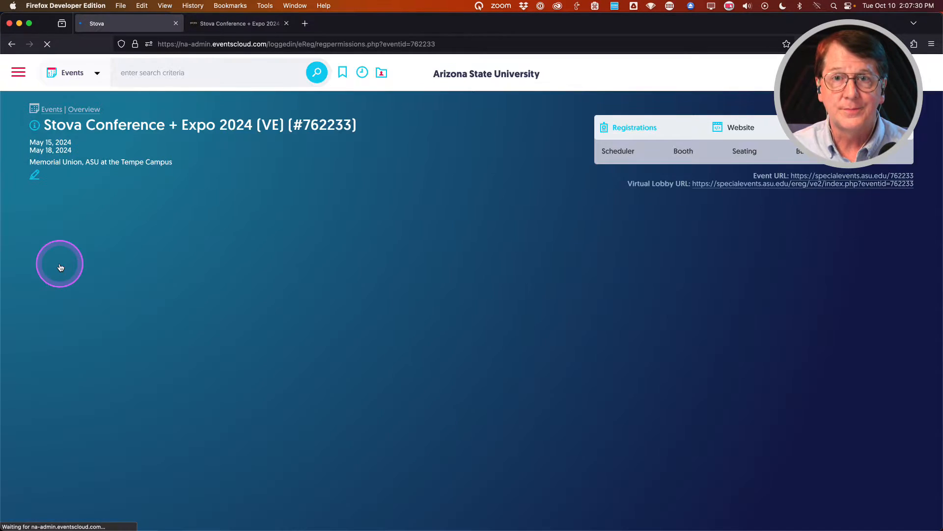
pyautogui.scroll(-5, 67, 389)
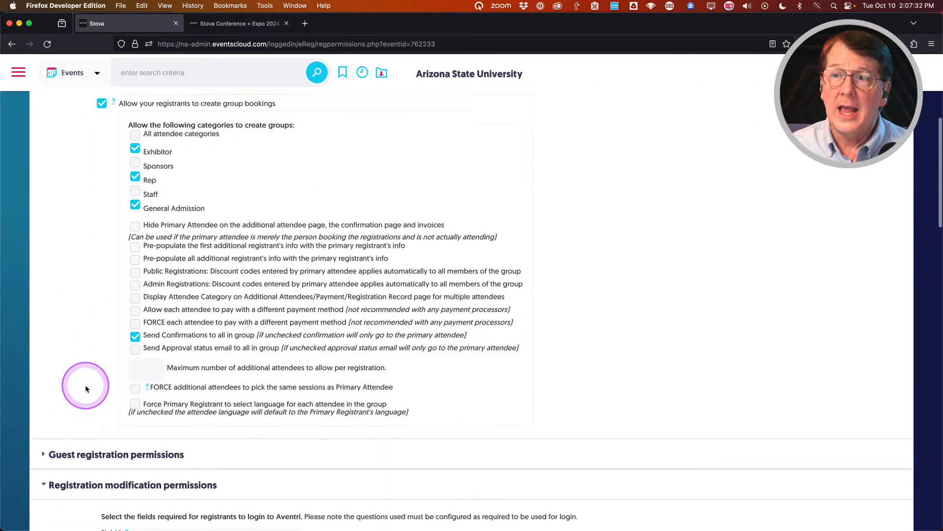
pyautogui.scroll(-4, 86, 389)
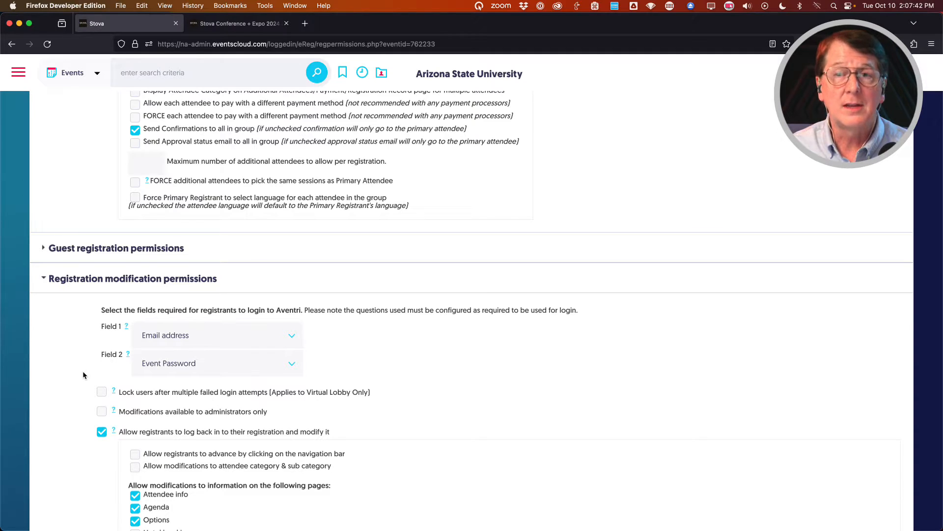
pyautogui.click(233, 364)
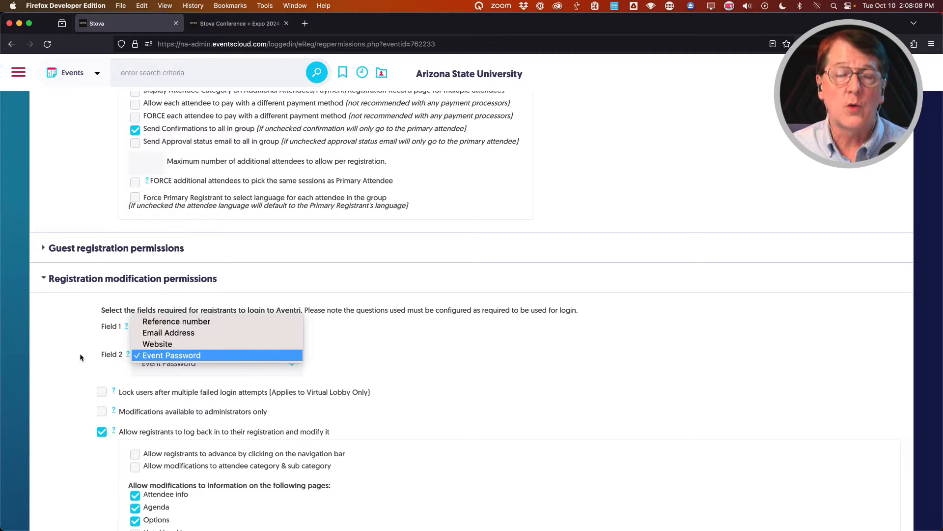
pyautogui.press('Escape')
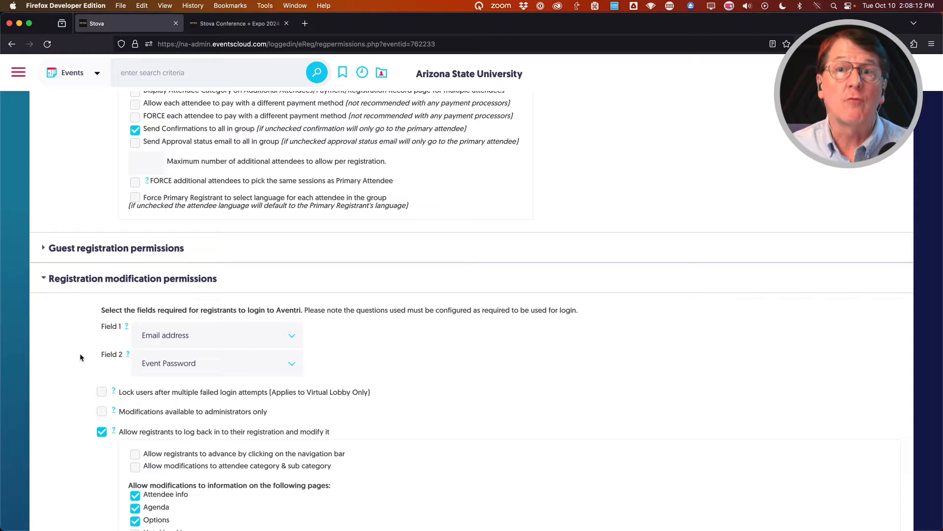
pyautogui.click(76, 361)
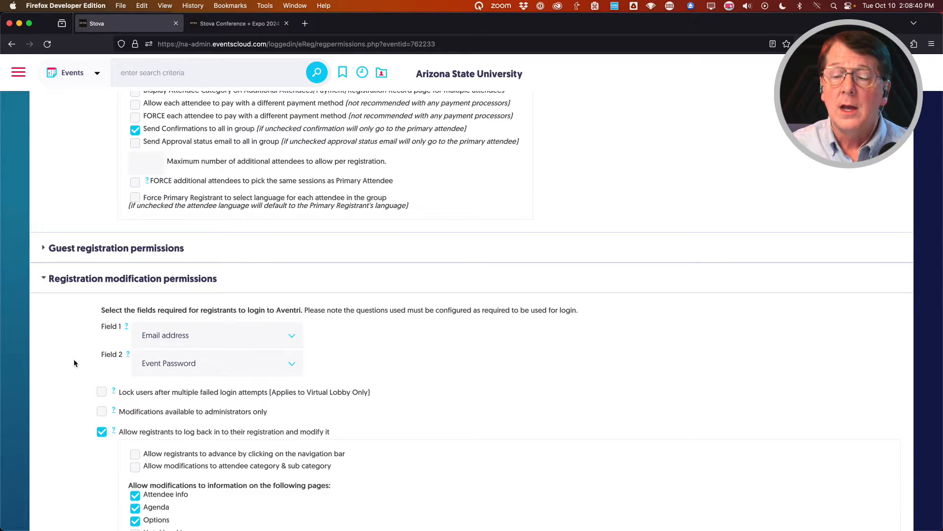
pyautogui.click(58, 364)
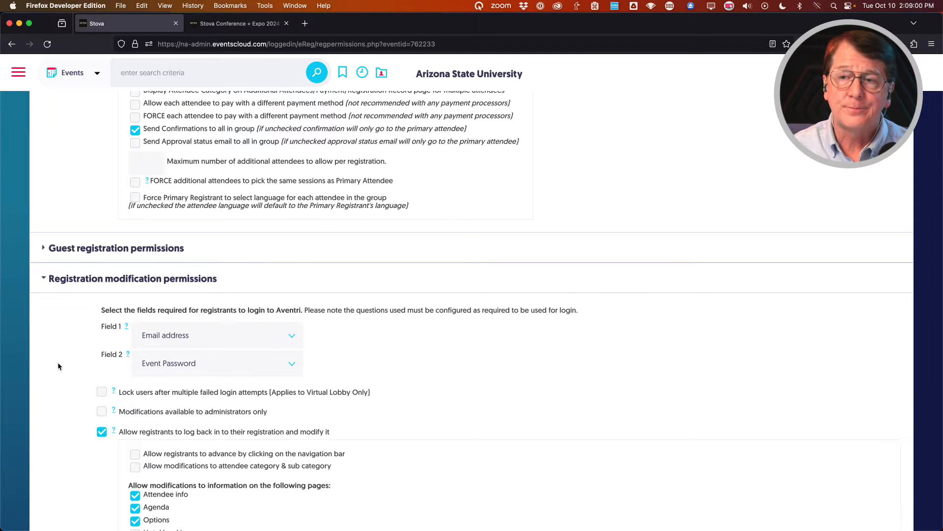
pyautogui.scroll(10, 58, 366)
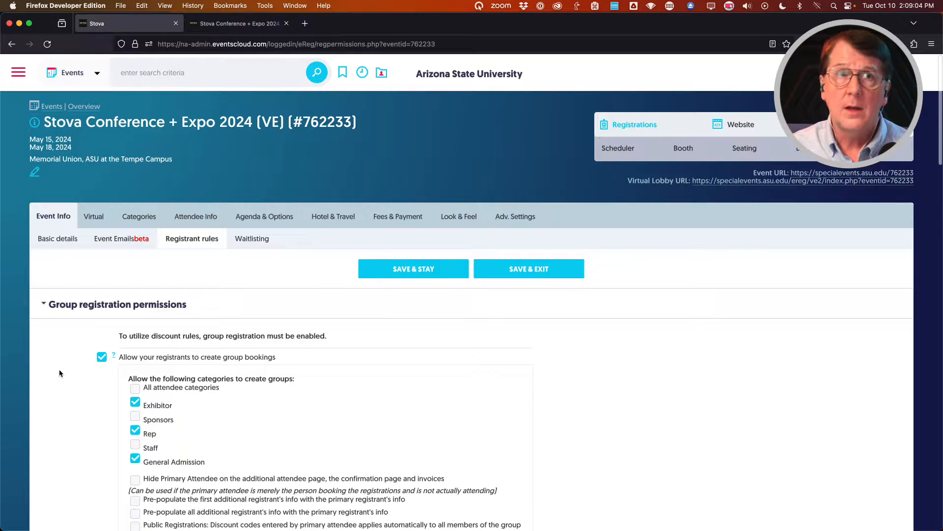
pyautogui.scroll(1, 59, 369)
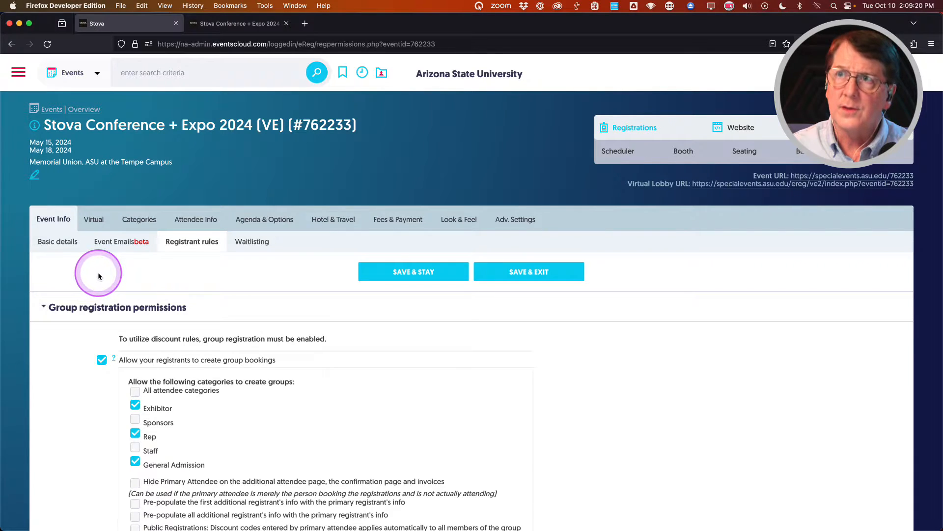
pyautogui.click(214, 23)
pyautogui.scroll(-8, 190, 363)
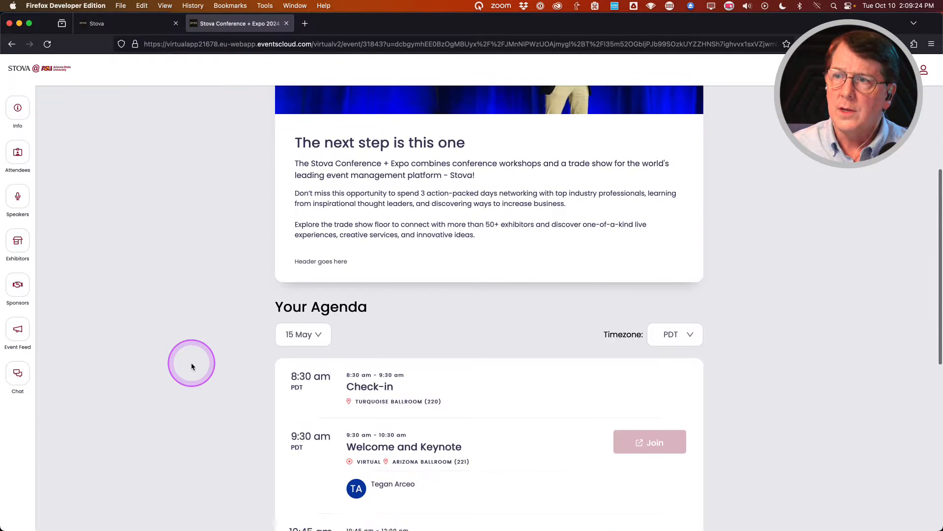
pyautogui.scroll(-3, 191, 366)
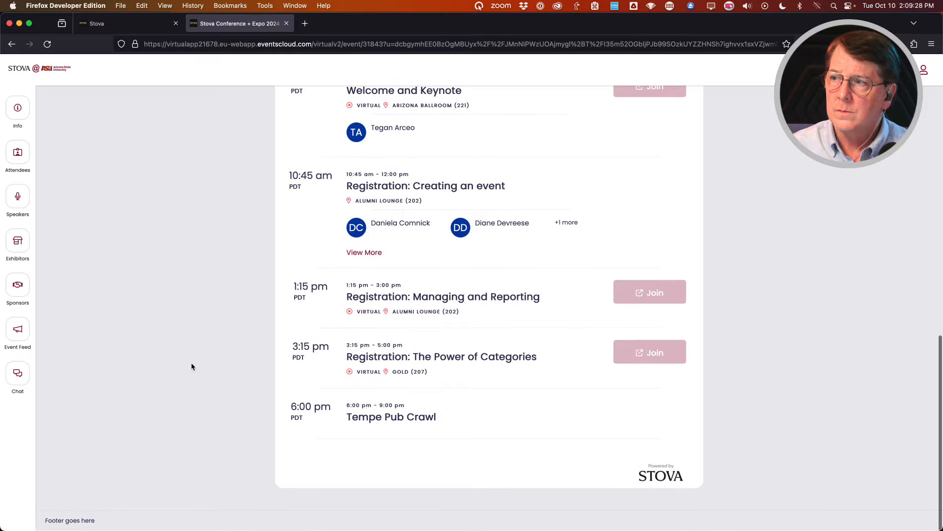
pyautogui.scroll(6, 192, 366)
pyautogui.scroll(5, 191, 366)
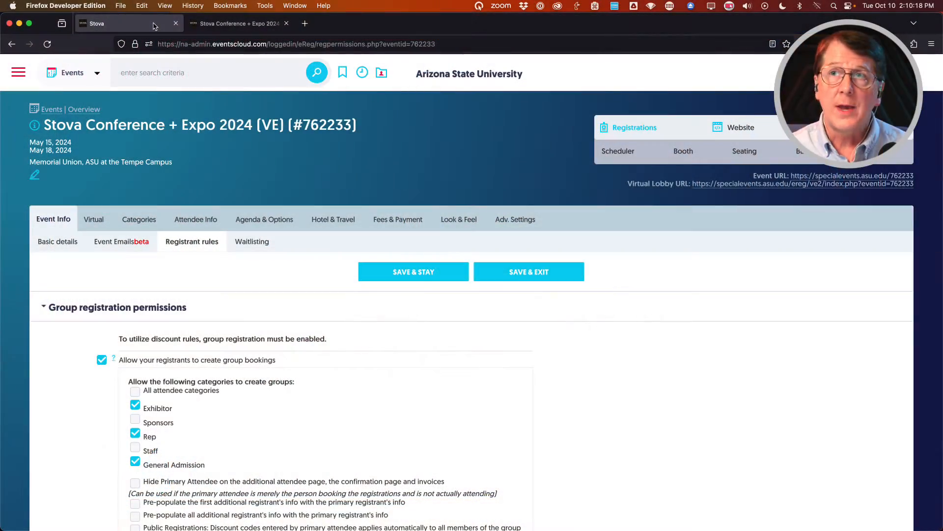
# Open the Stova Conference + Expo 2024 (#769652) event's Badges, Labels And Certificates page from Reports.
pyautogui.click(361, 74)
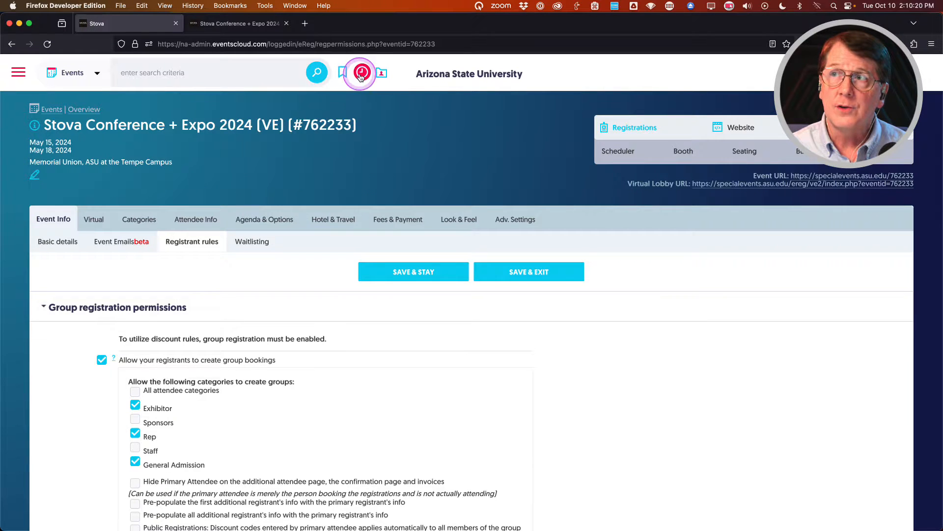
pyautogui.click(67, 122)
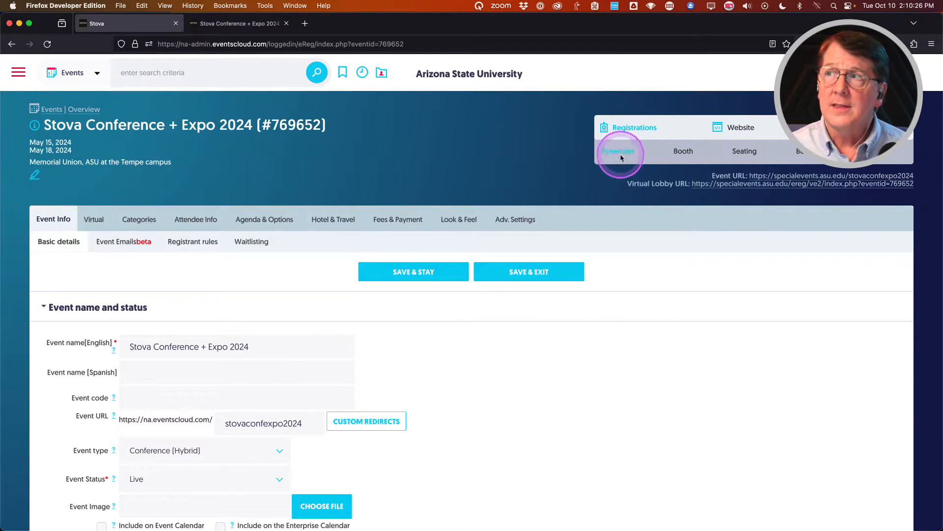
pyautogui.moveTo(630, 129)
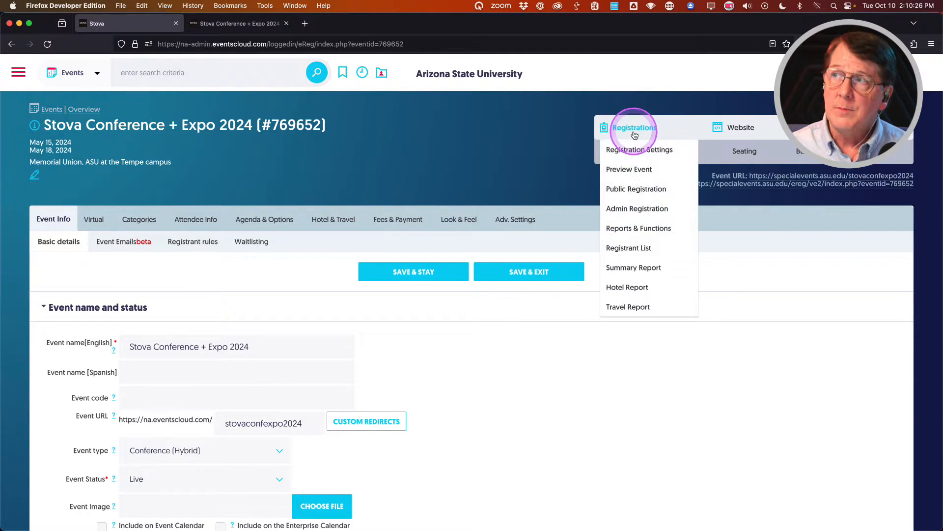
pyautogui.click(624, 229)
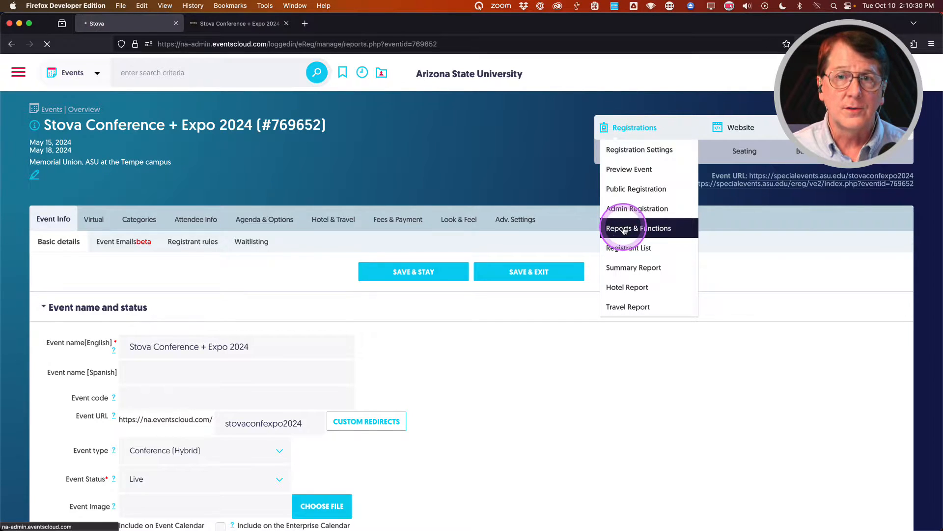
pyautogui.scroll(-2, 486, 311)
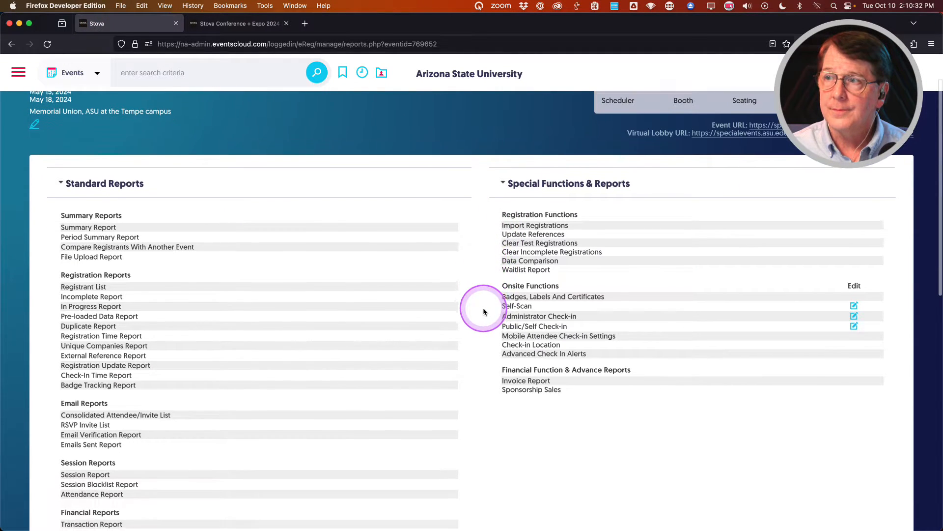
pyautogui.click(527, 296)
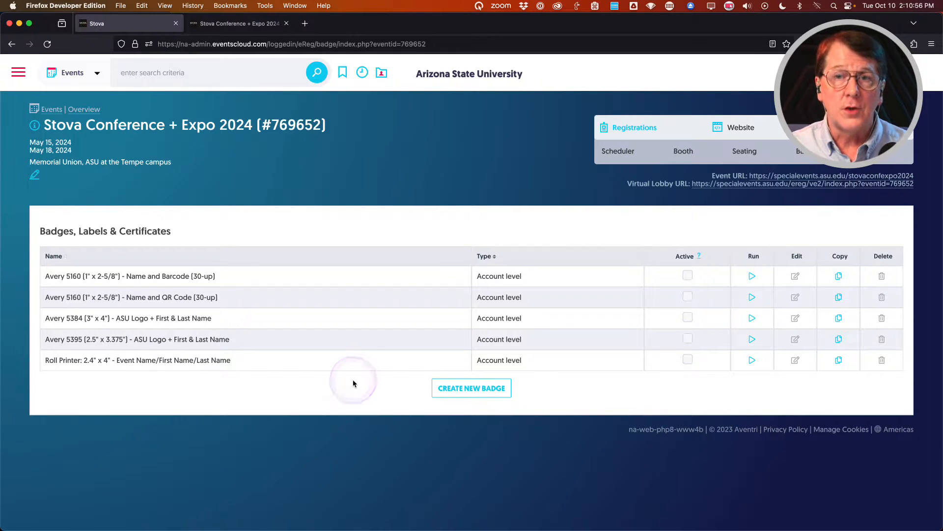
# Create a badge named 'Attendee Nametags' using Avery 5384 1/8" Margins (ASU) badge stock.
pyautogui.click(471, 389)
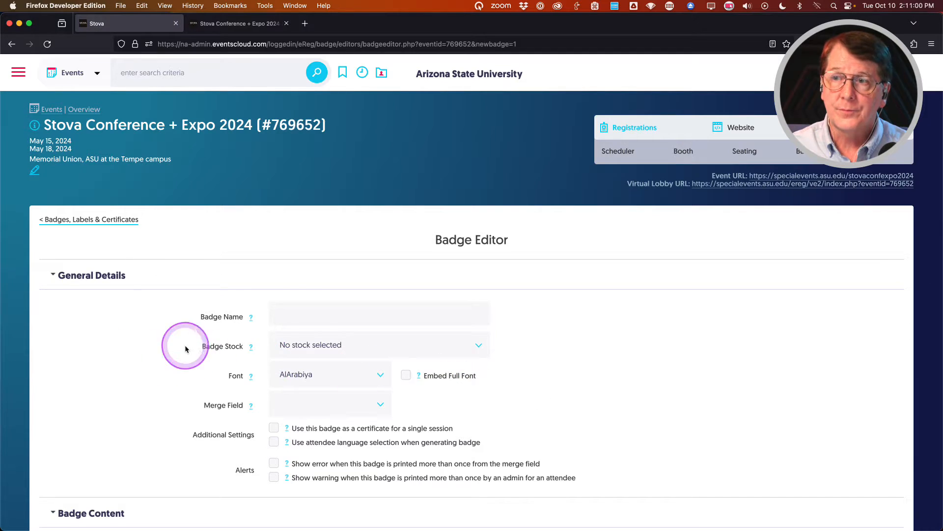
pyautogui.click(319, 310)
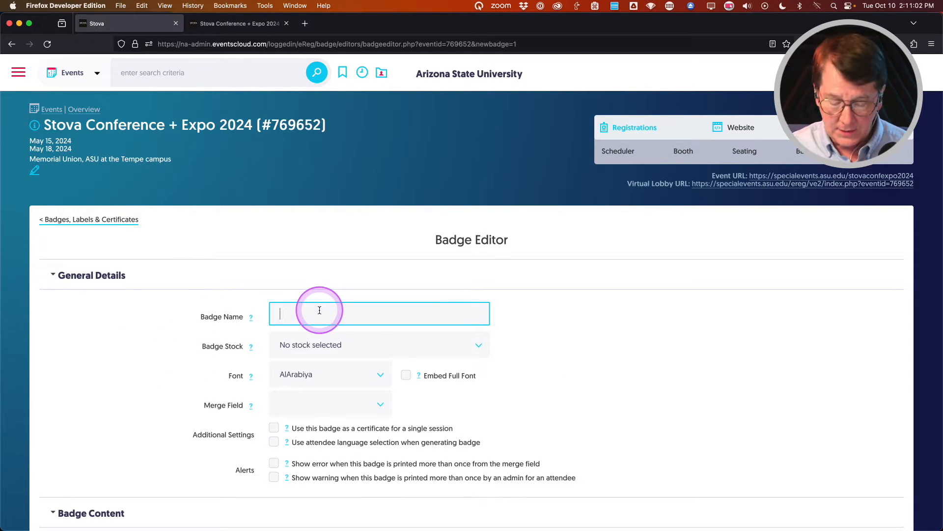
pyautogui.write('Atten')
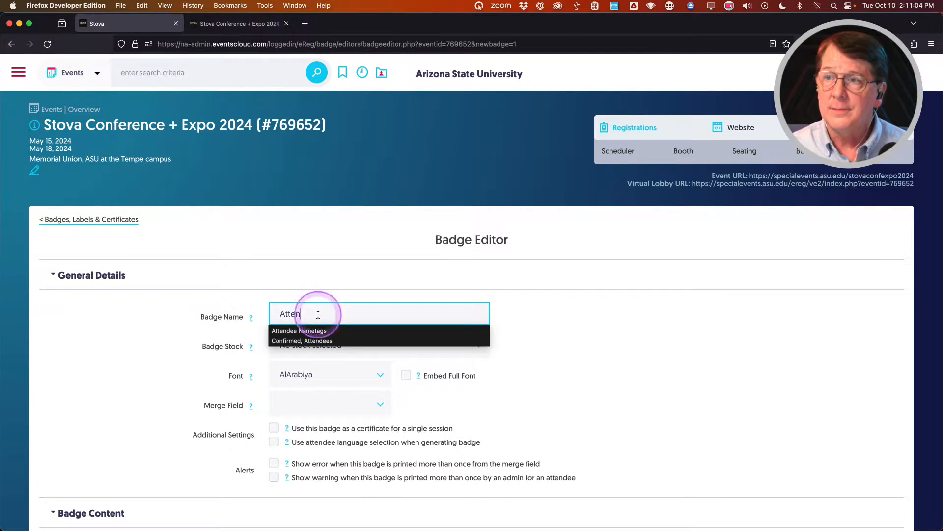
pyautogui.click(310, 330)
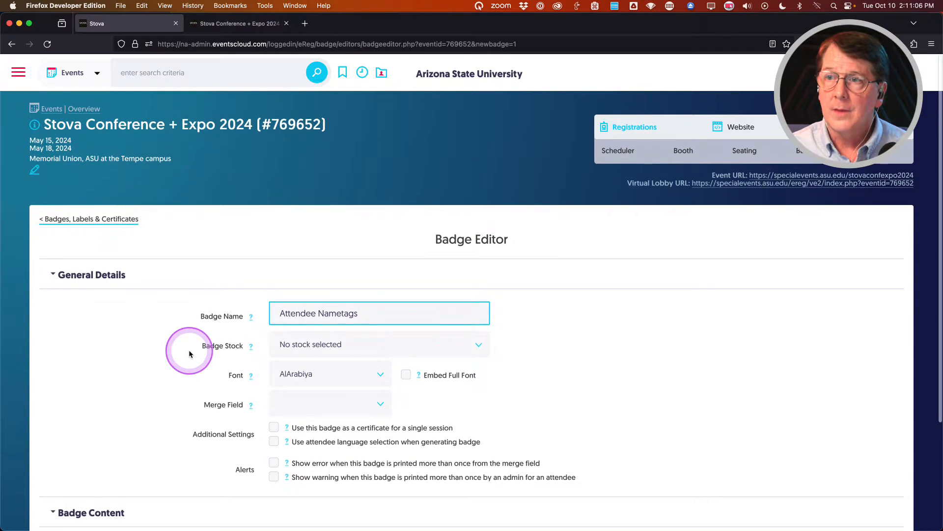
pyautogui.scroll(-1, 182, 350)
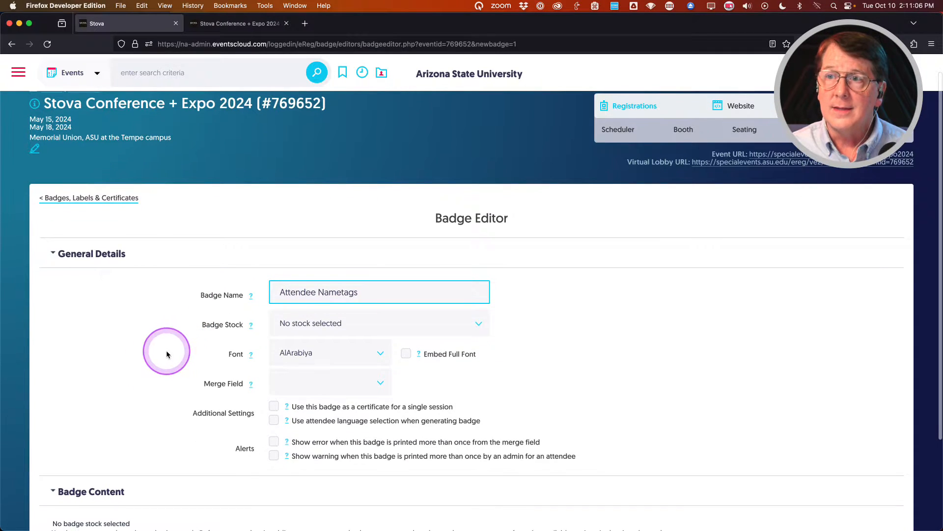
pyautogui.click(478, 325)
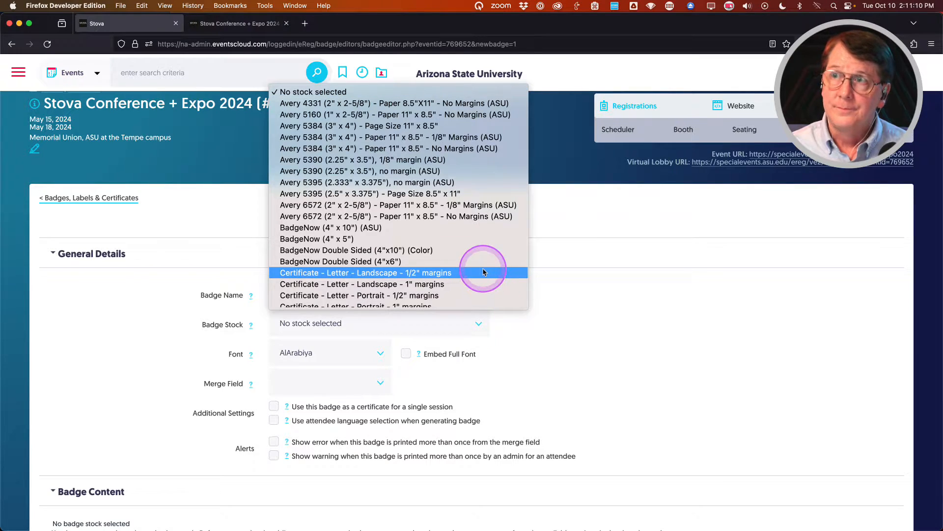
pyautogui.scroll(-5, 483, 270)
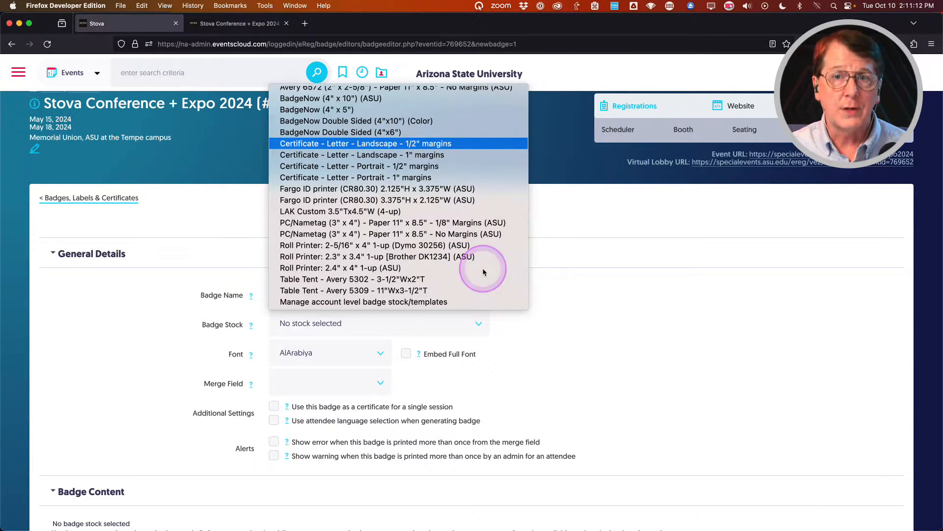
pyautogui.scroll(5, 483, 272)
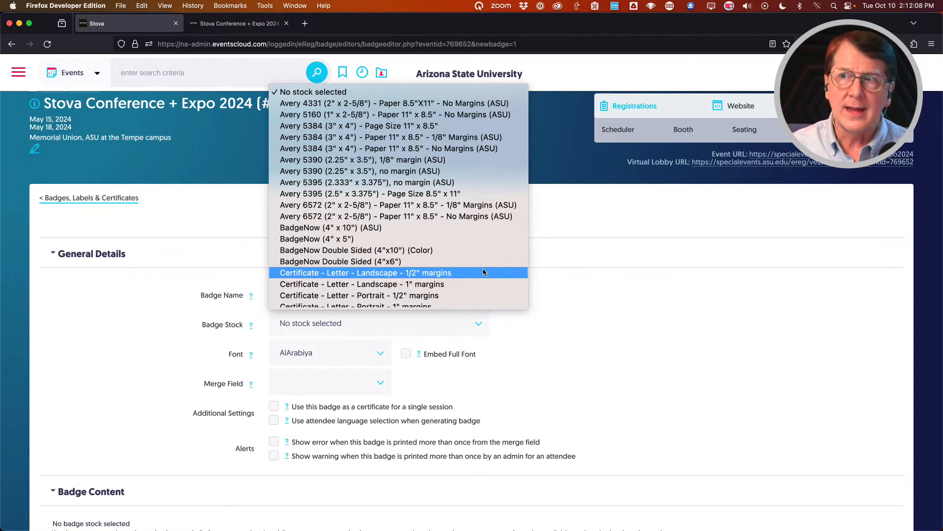
pyautogui.click(480, 265)
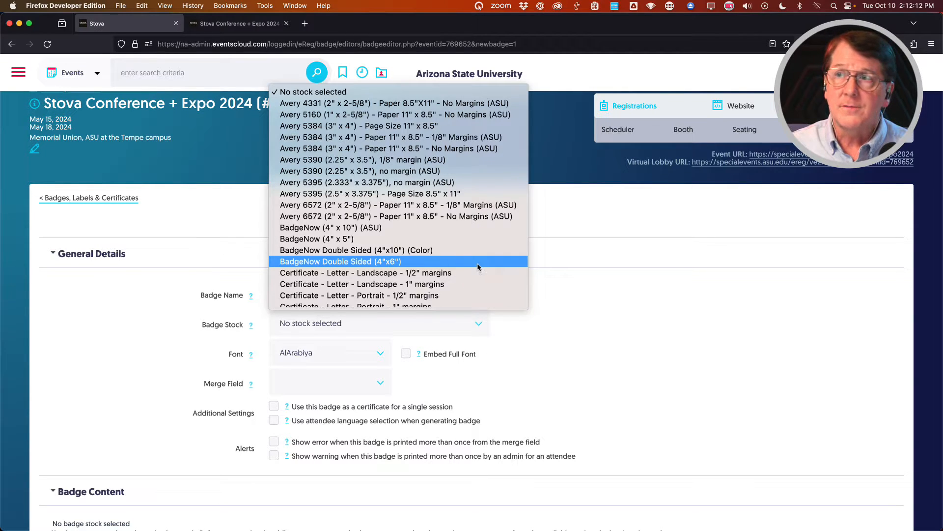
pyautogui.click(303, 140)
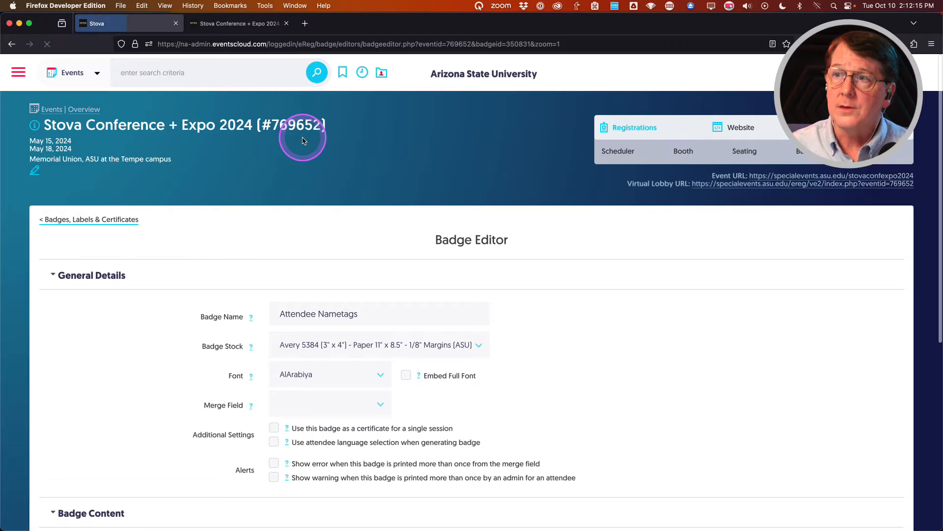
pyautogui.click(123, 352)
pyautogui.scroll(-2, 123, 356)
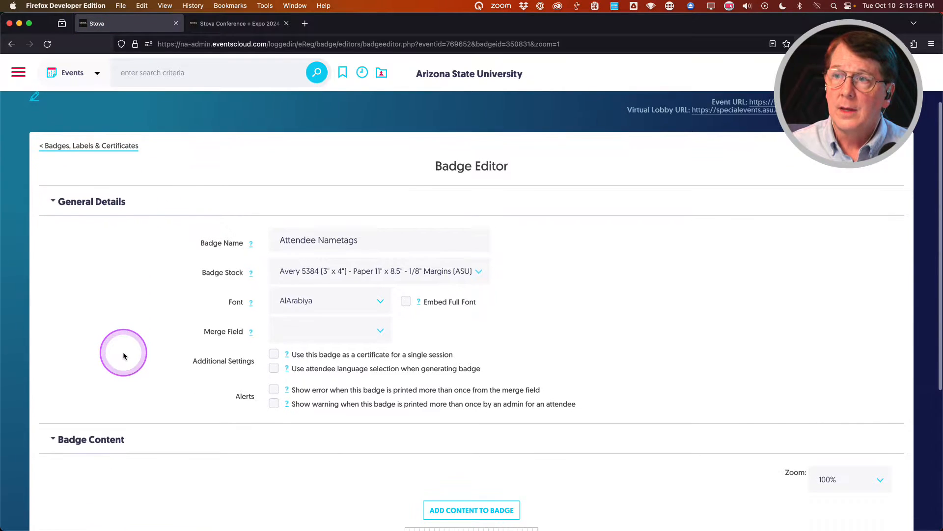
# Set the Attendee Nametags badge font to Arial and save the badge.
pyautogui.click(353, 310)
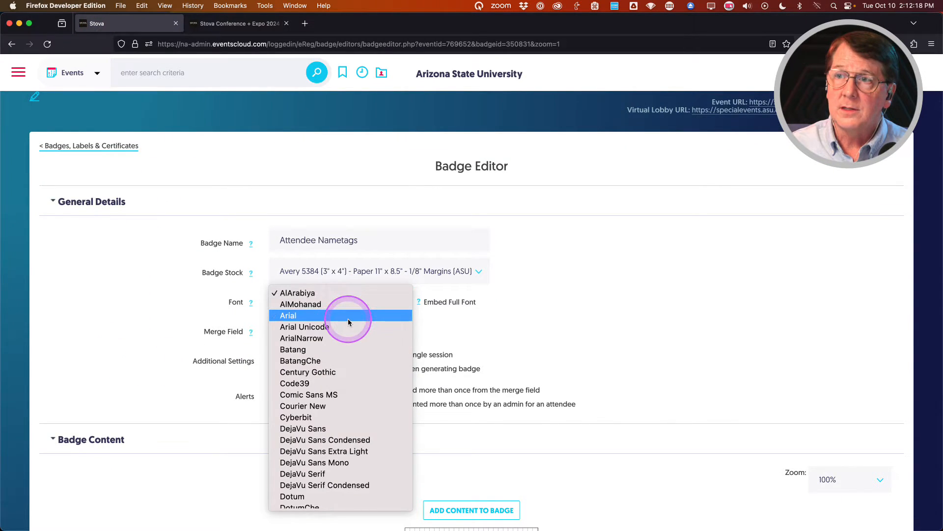
pyautogui.click(348, 319)
pyautogui.click(161, 306)
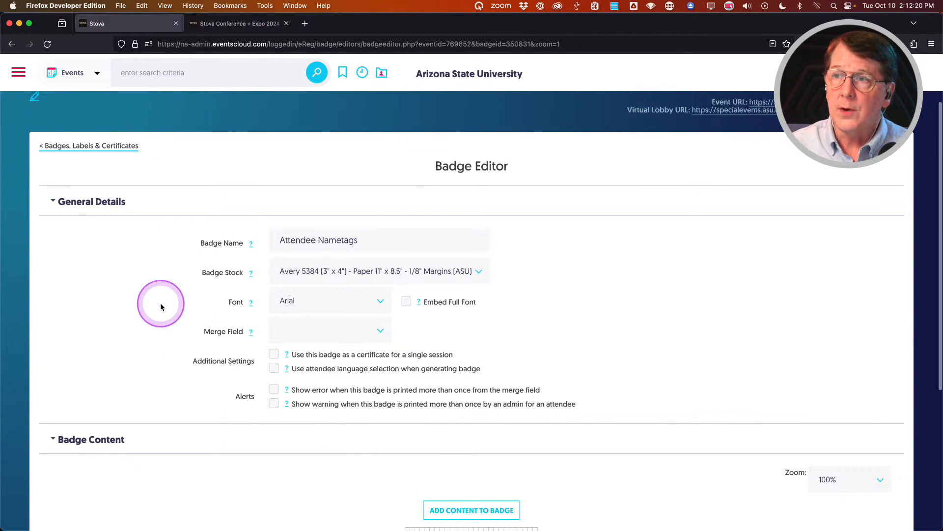
pyautogui.scroll(-5, 160, 302)
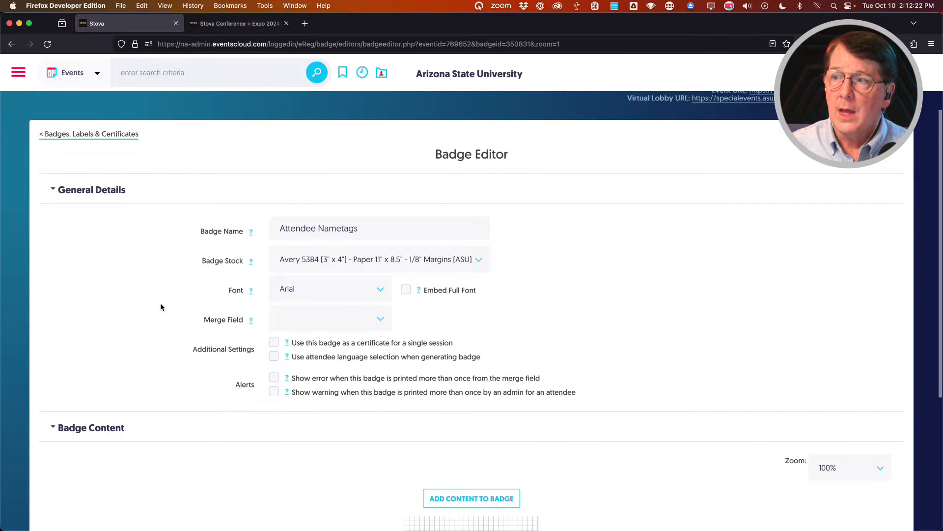
pyautogui.click(207, 343)
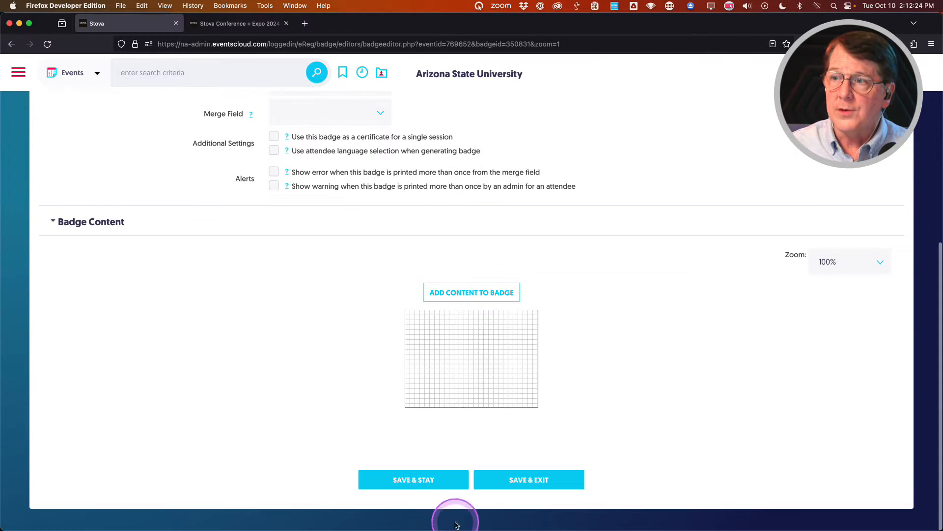
pyautogui.click(412, 479)
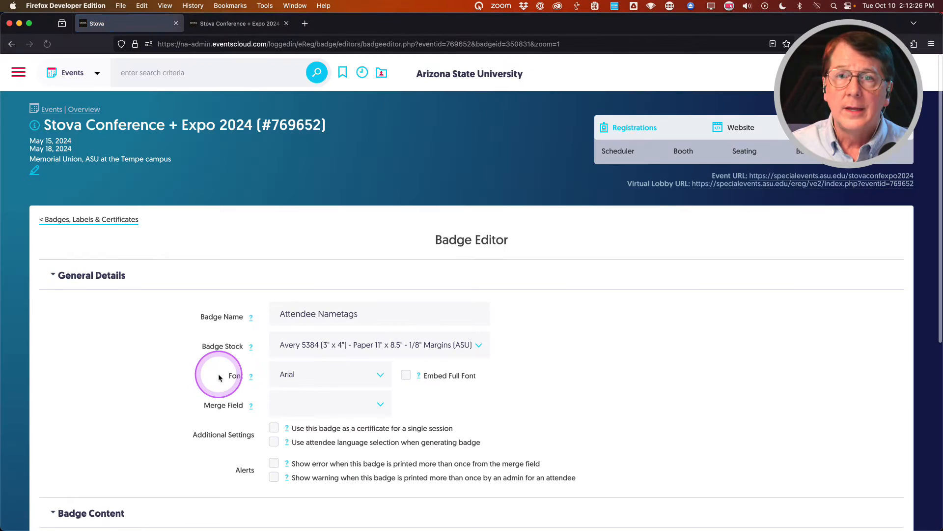
pyautogui.scroll(-5, 220, 376)
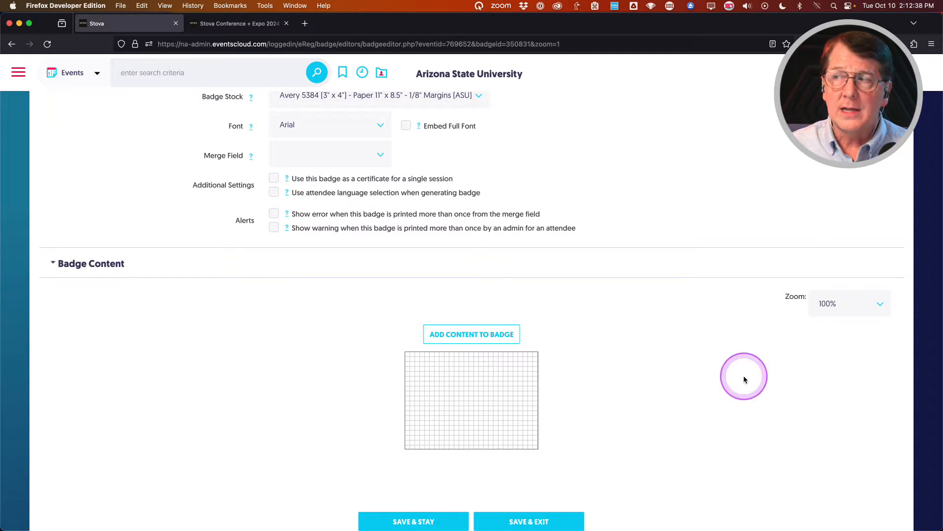
# Set the badge preview zoom to 200% and save the badge again.
pyautogui.click(859, 303)
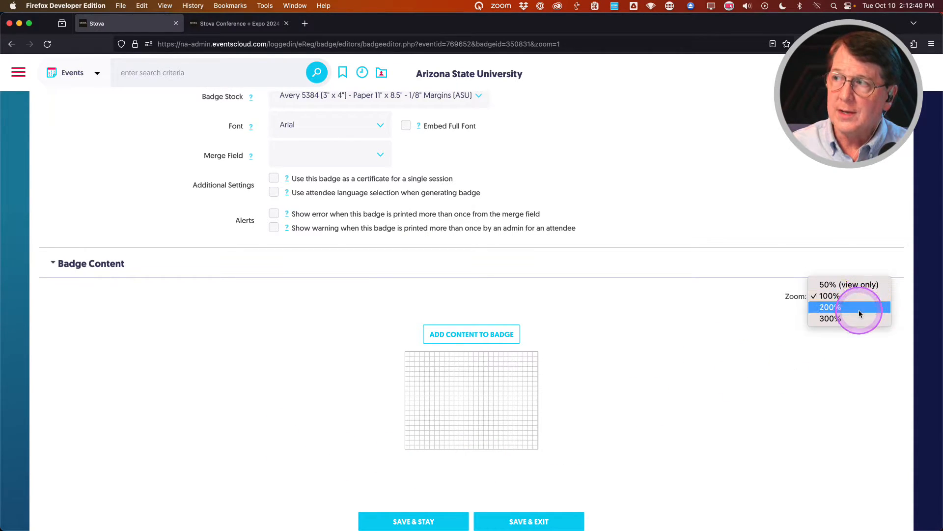
pyautogui.click(859, 311)
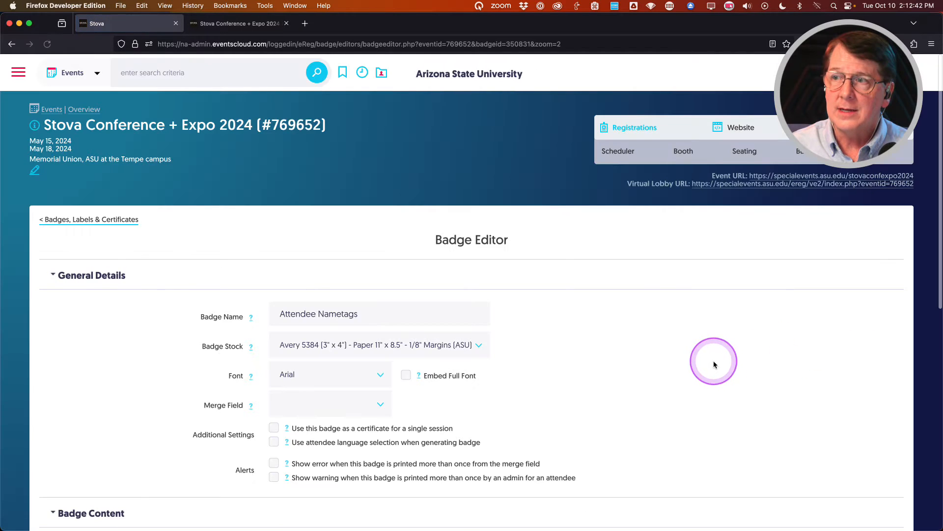
pyautogui.scroll(-5, 712, 362)
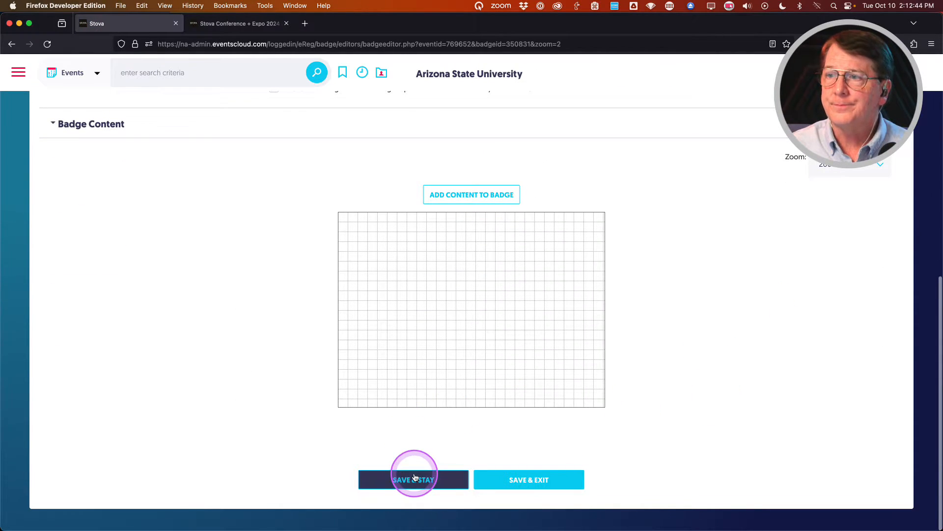
pyautogui.click(413, 467)
pyautogui.scroll(-5, 279, 385)
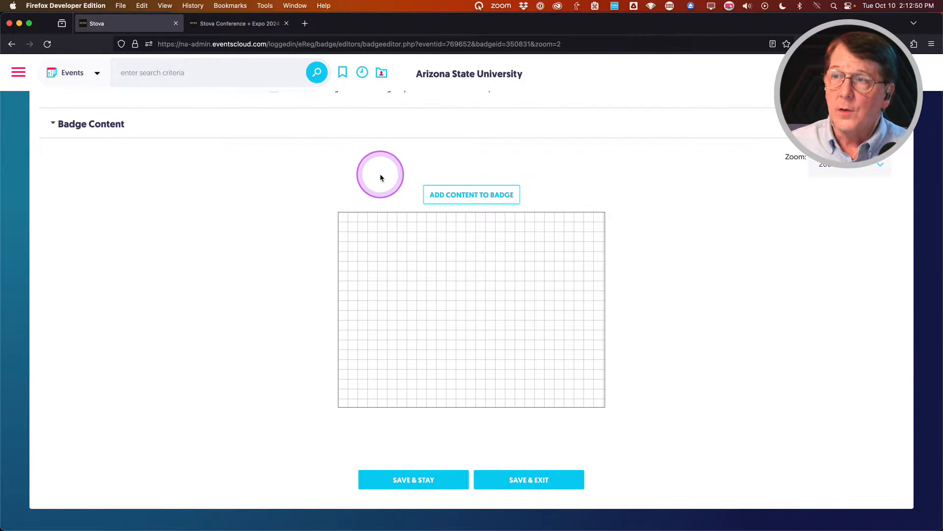
# Add an Image or logo content item sourced from the image database and open the image picker.
pyautogui.click(453, 194)
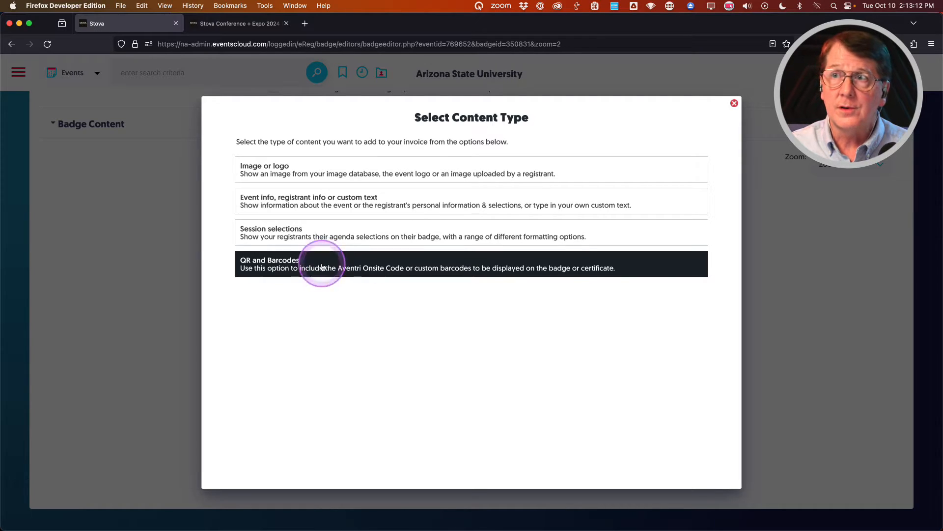
pyautogui.click(275, 171)
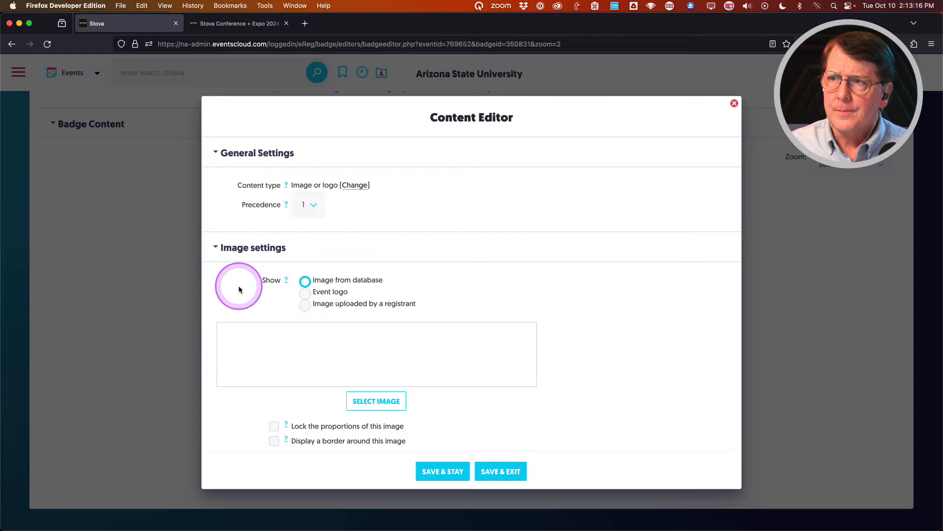
pyautogui.scroll(-2, 239, 289)
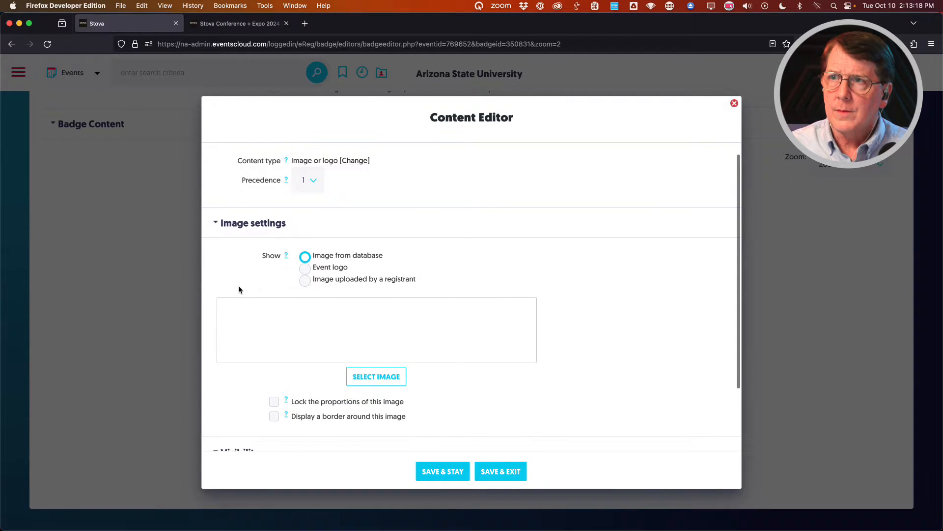
pyautogui.click(324, 253)
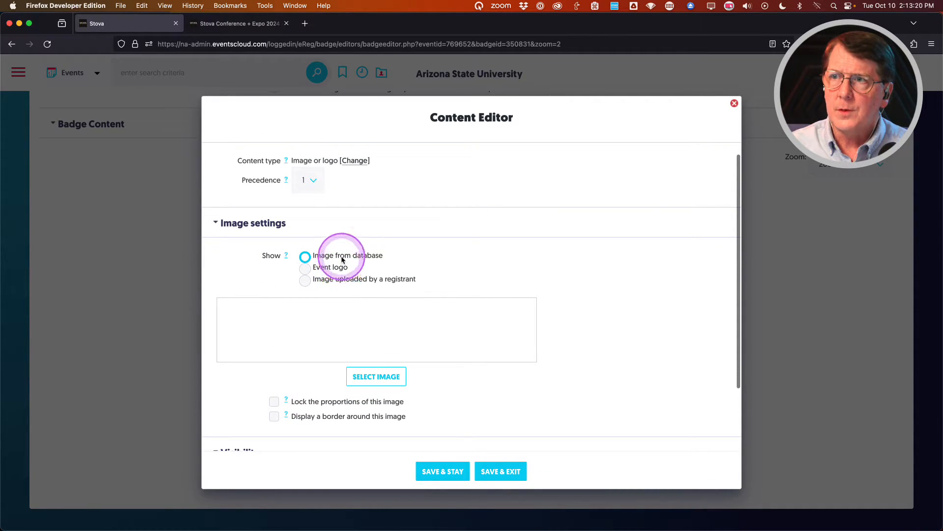
pyautogui.click(368, 379)
pyautogui.click(175, 229)
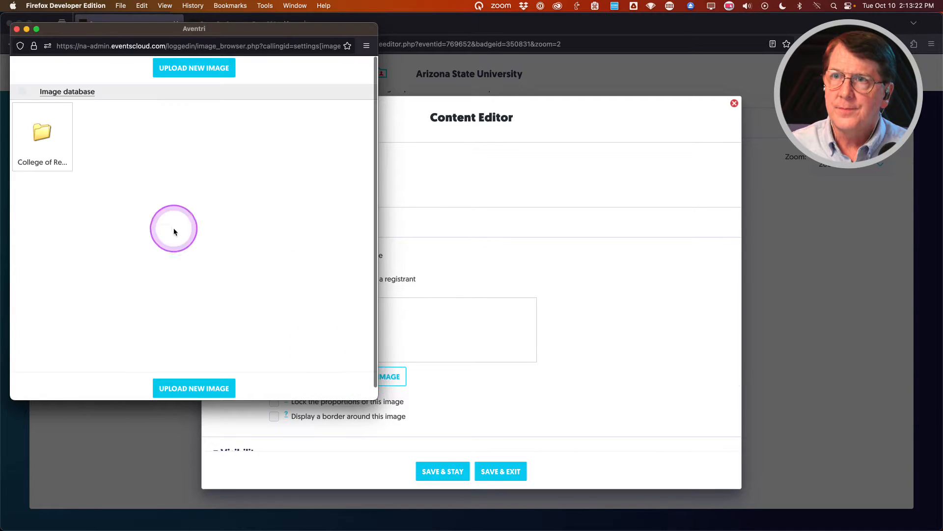
# Insert the Stova@ASU logo from the Conf+Expo 2024 image folder and save the content item.
pyautogui.click(45, 135)
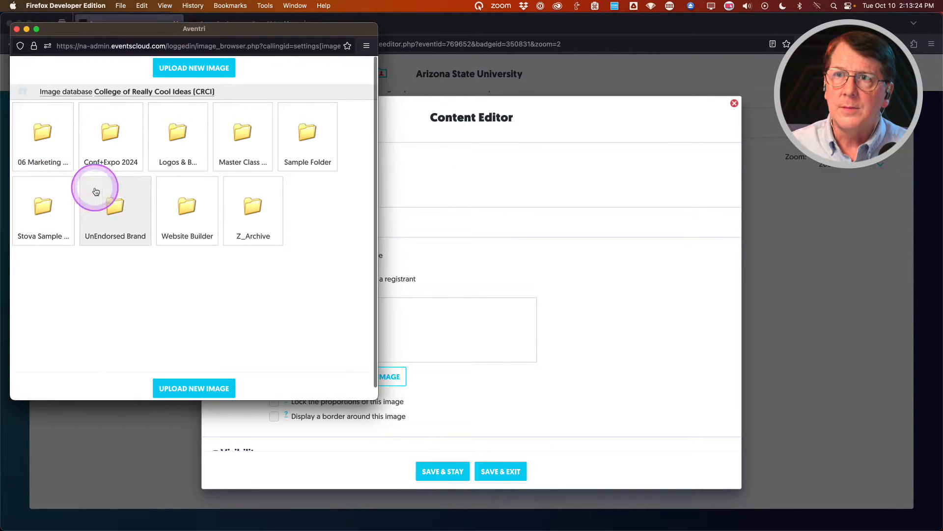
pyautogui.click(112, 134)
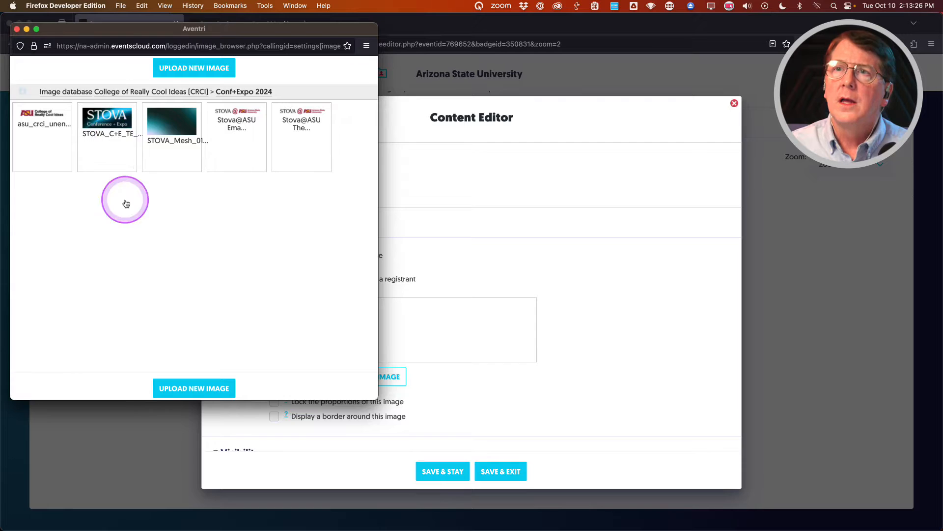
pyautogui.click(298, 121)
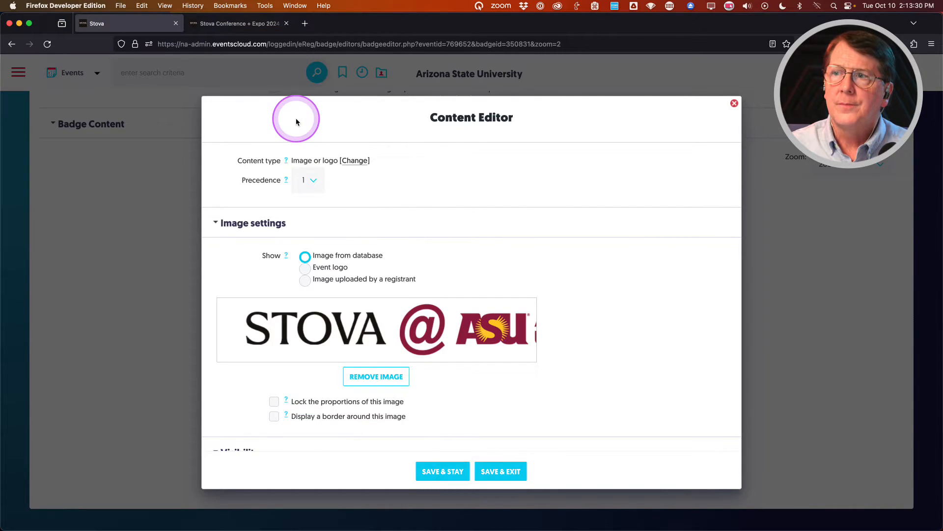
pyautogui.scroll(-2, 229, 367)
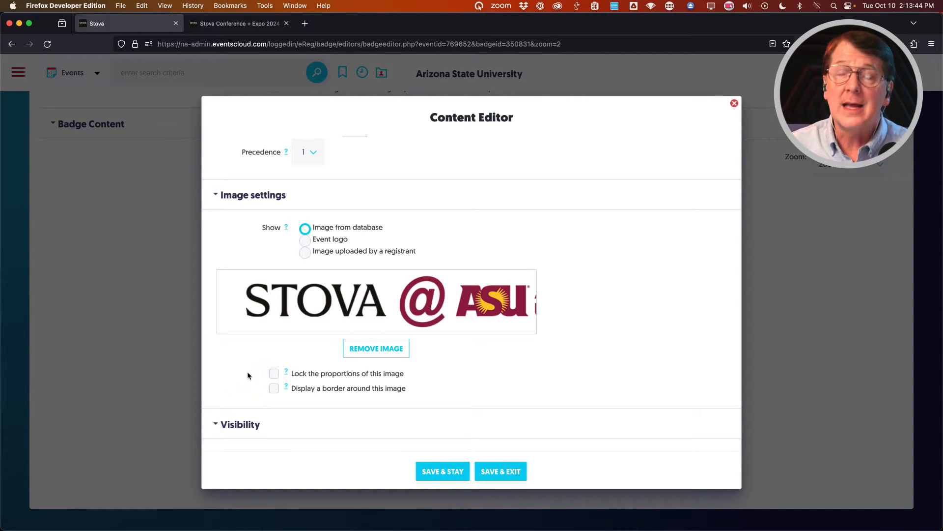
pyautogui.click(499, 473)
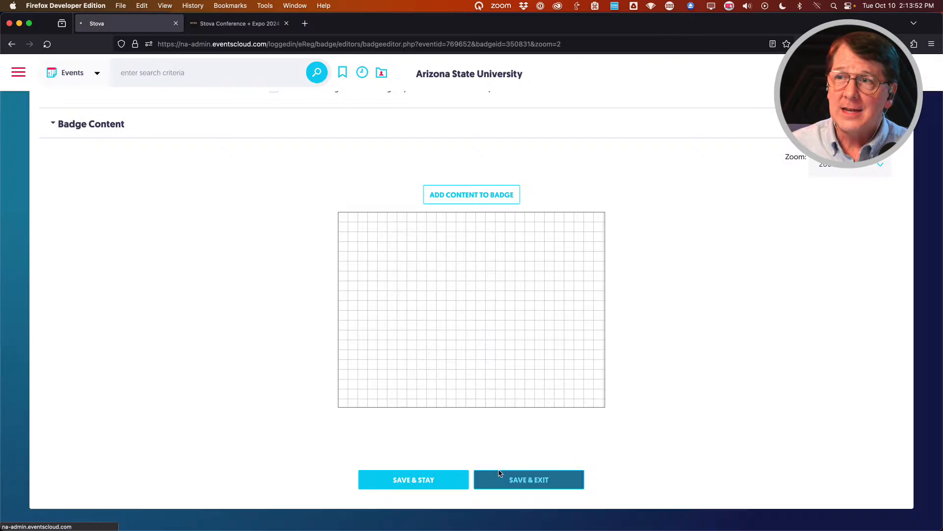
# Stretch the STOVA @ ASU logo to 329×50 px at left 20, top 20, and save the badge.
pyautogui.click(480, 342)
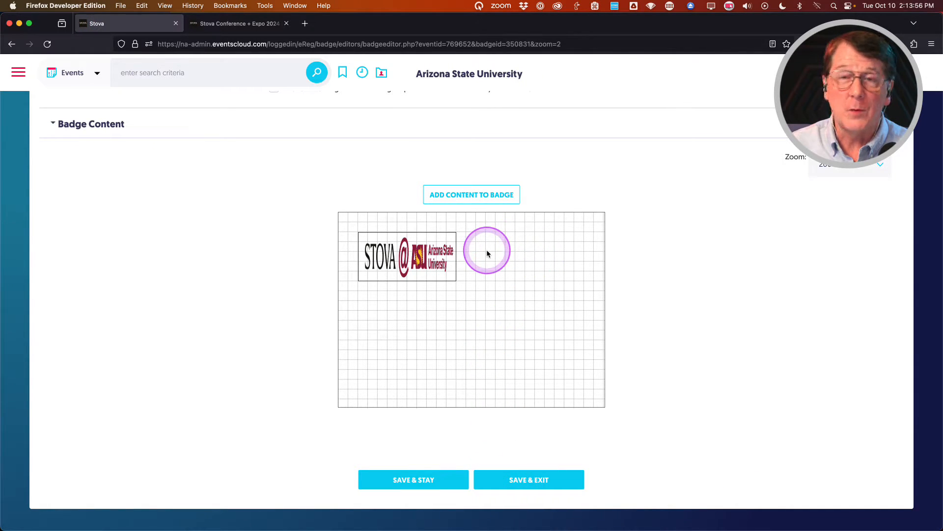
pyautogui.click(424, 258)
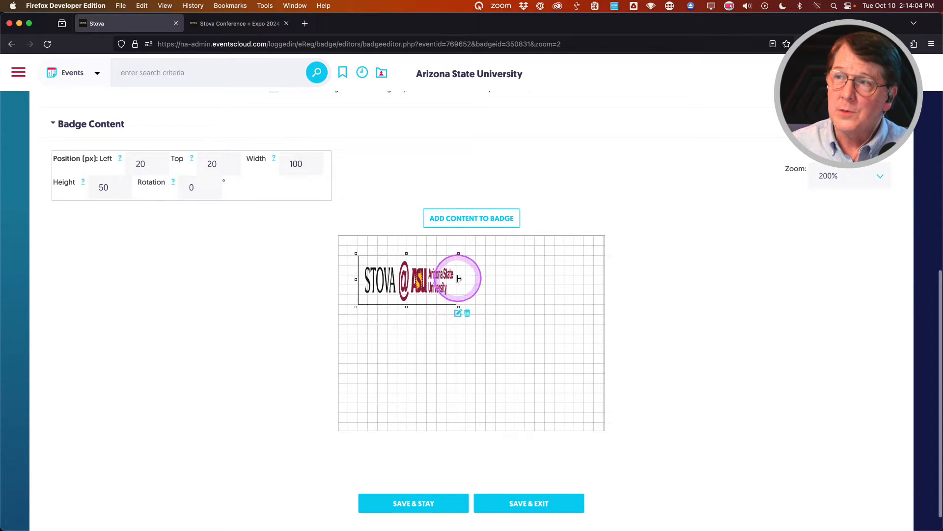
pyautogui.moveTo(458, 278); pyautogui.dragTo(633, 284)
pyautogui.moveTo(642, 284); pyautogui.dragTo(682, 284)
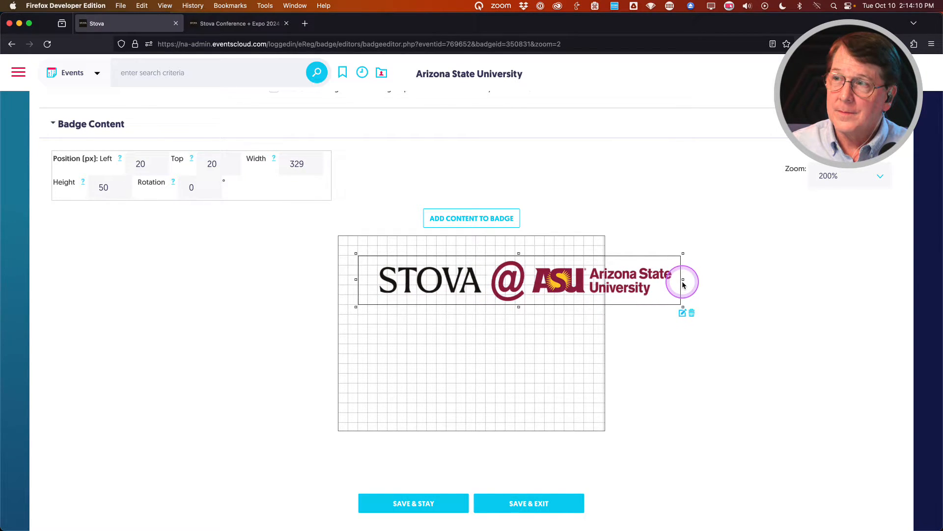
pyautogui.click(421, 502)
pyautogui.click(415, 481)
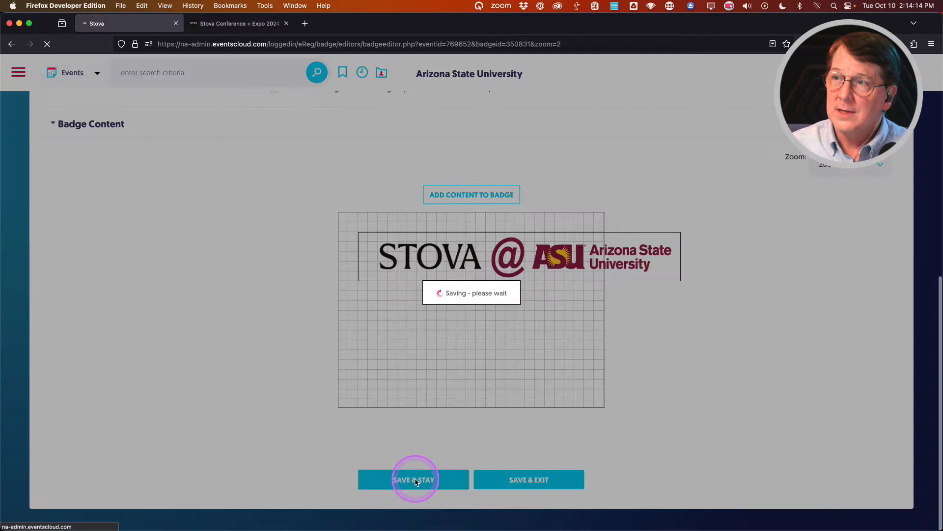
pyautogui.scroll(-7, 433, 456)
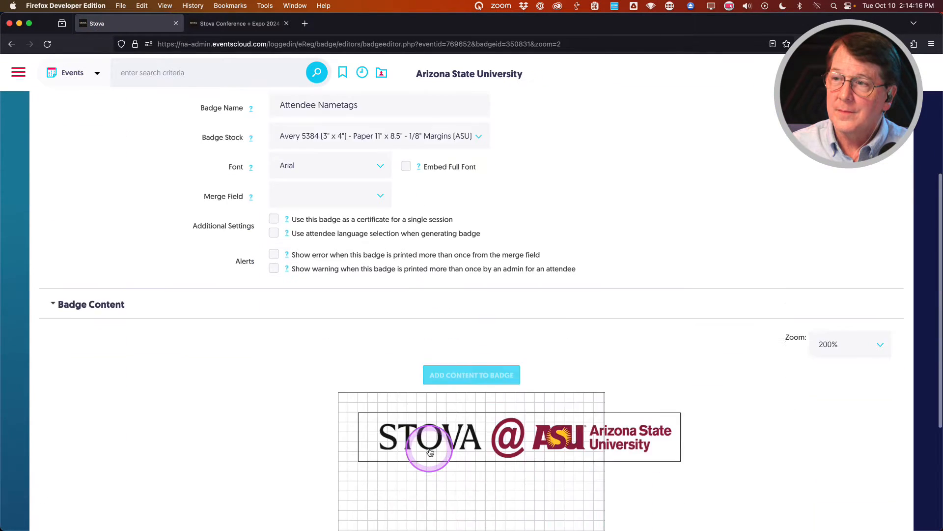
pyautogui.click(623, 324)
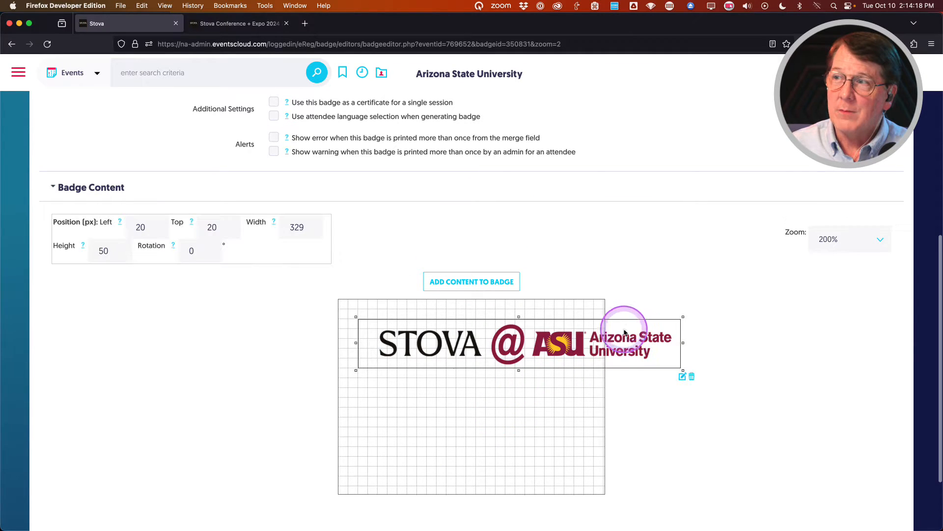
# Turn on 'Lock the proportions of this image' for the STOVA @ ASU logo and save.
pyautogui.click(683, 376)
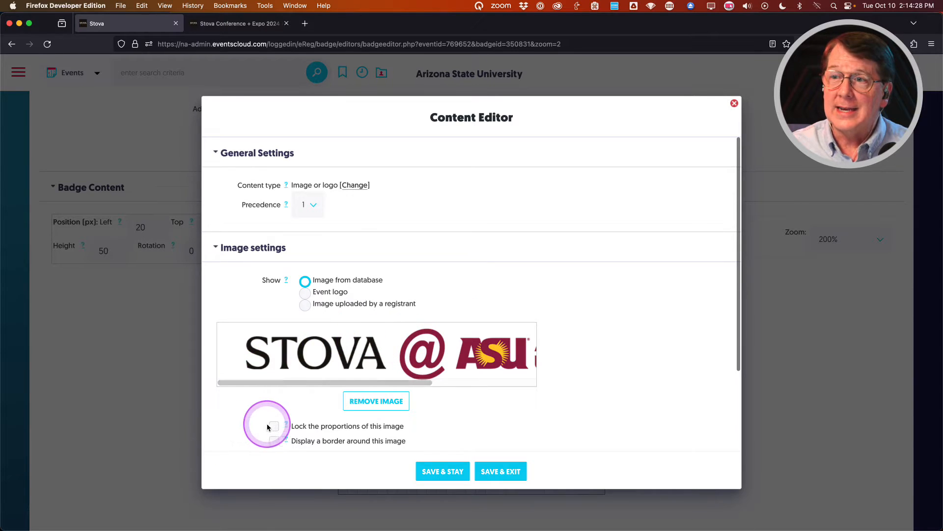
pyautogui.click(274, 426)
pyautogui.click(419, 469)
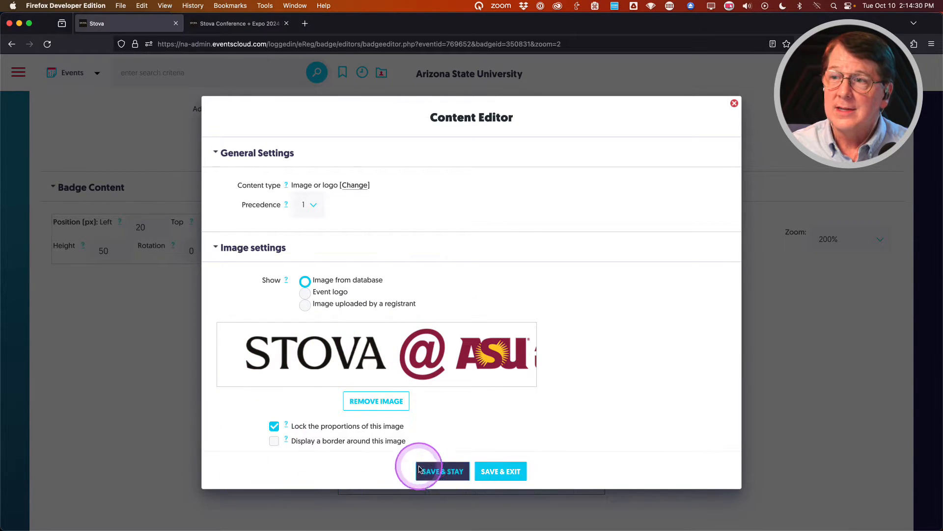
pyautogui.click(496, 471)
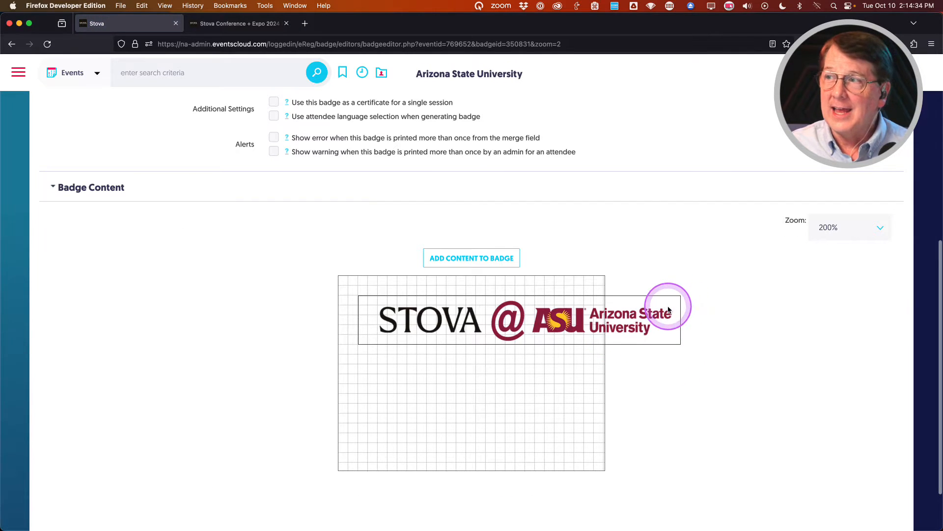
# Resize the logo to 256 px wide and position it at the badge's top-left edge.
pyautogui.click(677, 310)
pyautogui.moveTo(683, 318); pyautogui.dragTo(599, 342)
pyautogui.click(489, 368)
pyautogui.moveTo(490, 369); pyautogui.dragTo(470, 322)
pyautogui.scroll(-1, 608, 321)
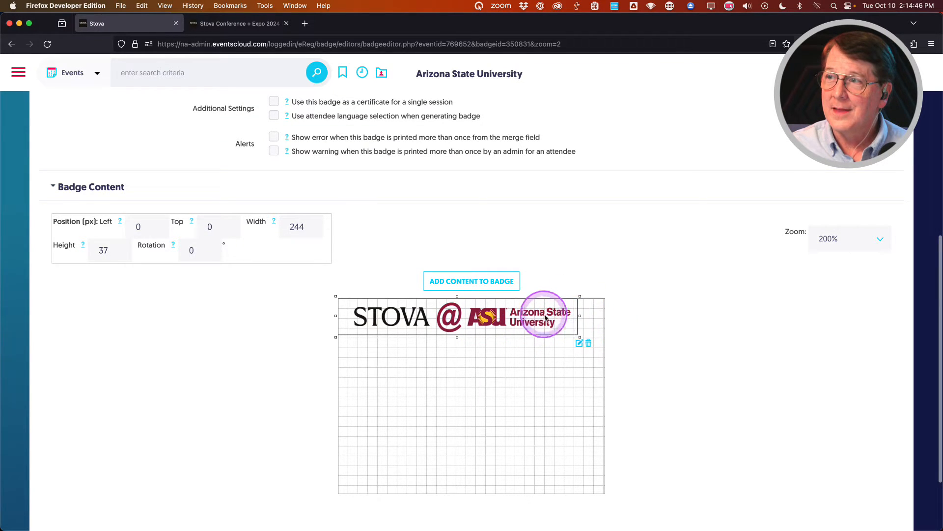
pyautogui.moveTo(542, 316); pyautogui.dragTo(601, 299)
pyautogui.click(505, 320)
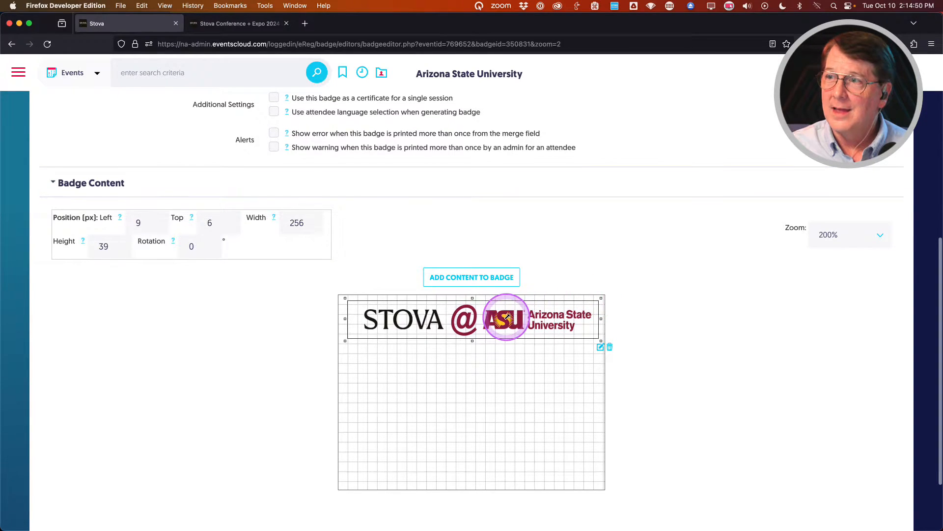
pyautogui.moveTo(505, 320); pyautogui.dragTo(502, 317)
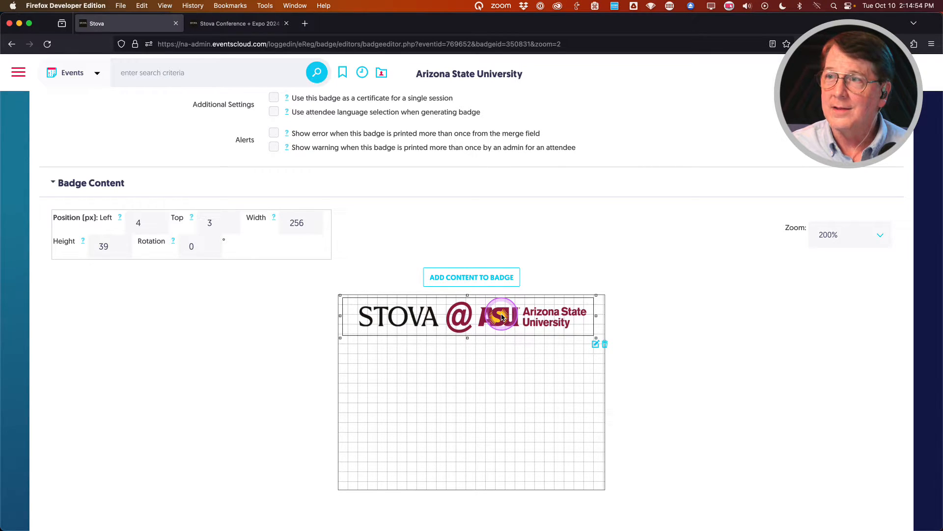
pyautogui.click(481, 363)
pyautogui.click(274, 343)
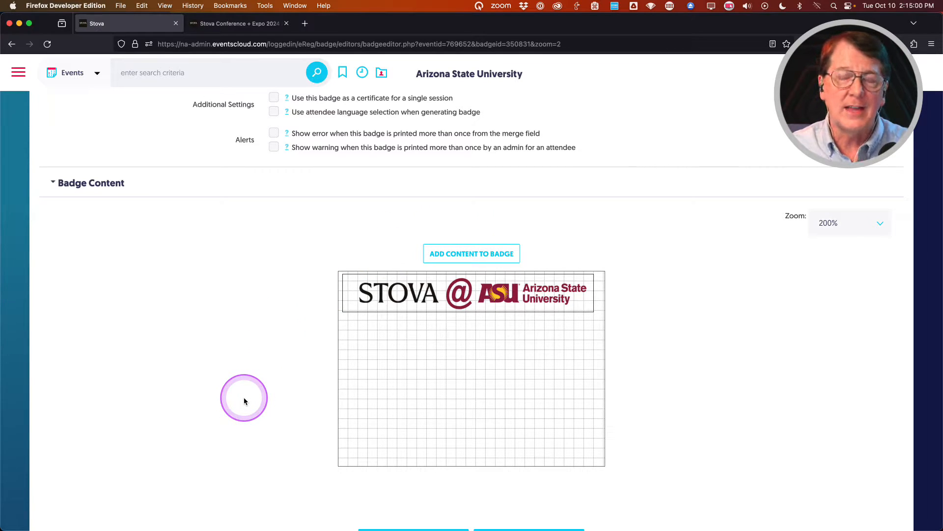
# Save the badge layout and begin adding new content to the badge.
pyautogui.scroll(-3, 244, 399)
pyautogui.click(415, 481)
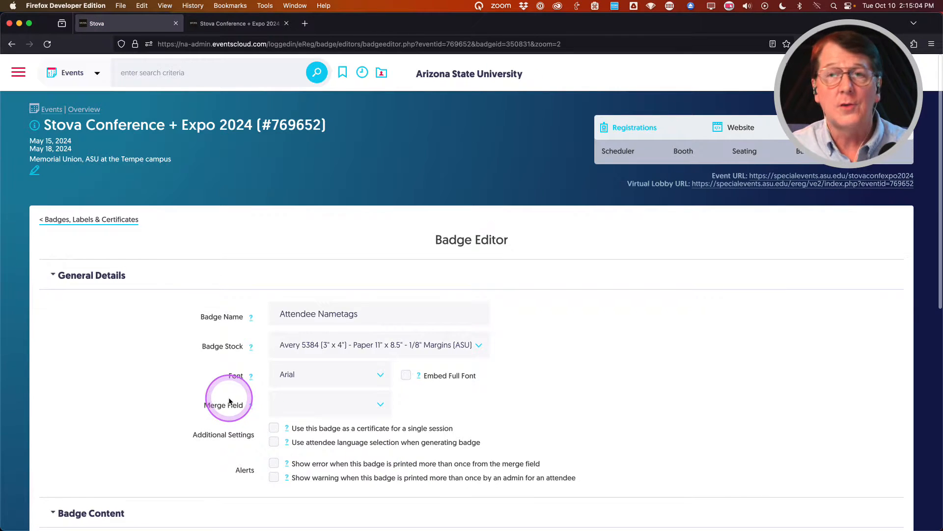
pyautogui.scroll(-5, 217, 388)
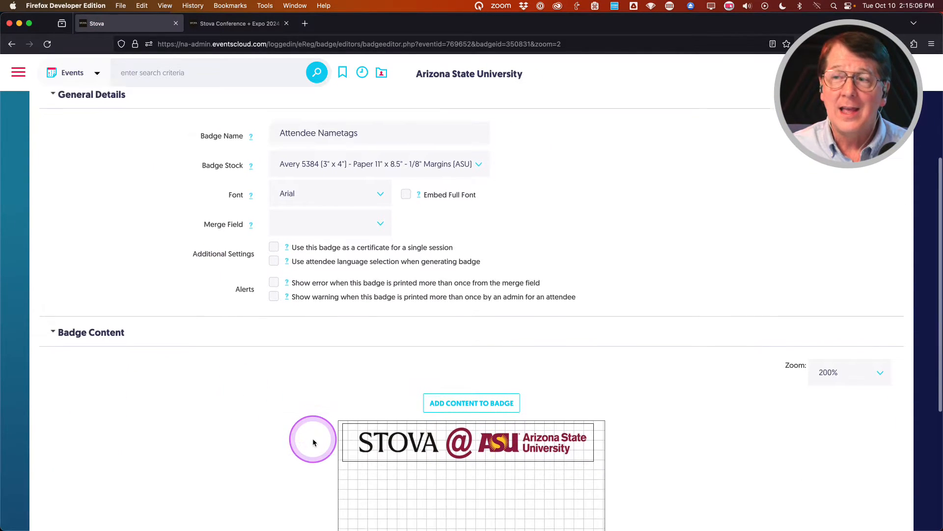
pyautogui.scroll(-1, 313, 442)
pyautogui.scroll(-2, 313, 442)
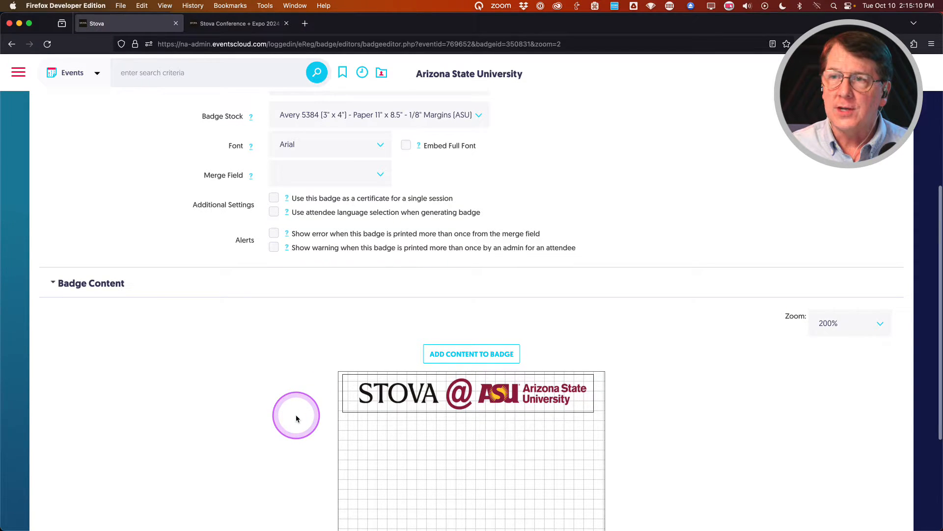
pyautogui.scroll(-2, 296, 419)
pyautogui.click(479, 309)
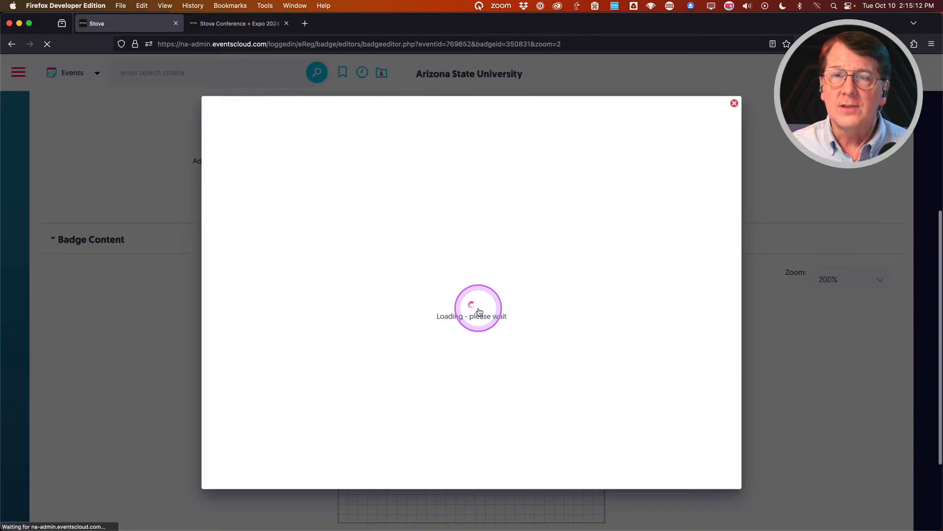
# Create an event/registrant info text item that displays the Event name.
pyautogui.click(305, 199)
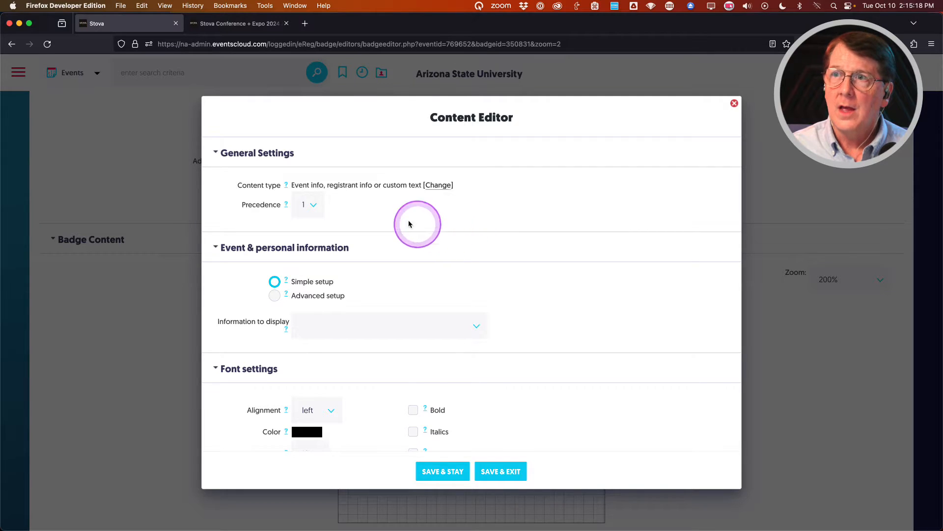
pyautogui.scroll(-1, 247, 295)
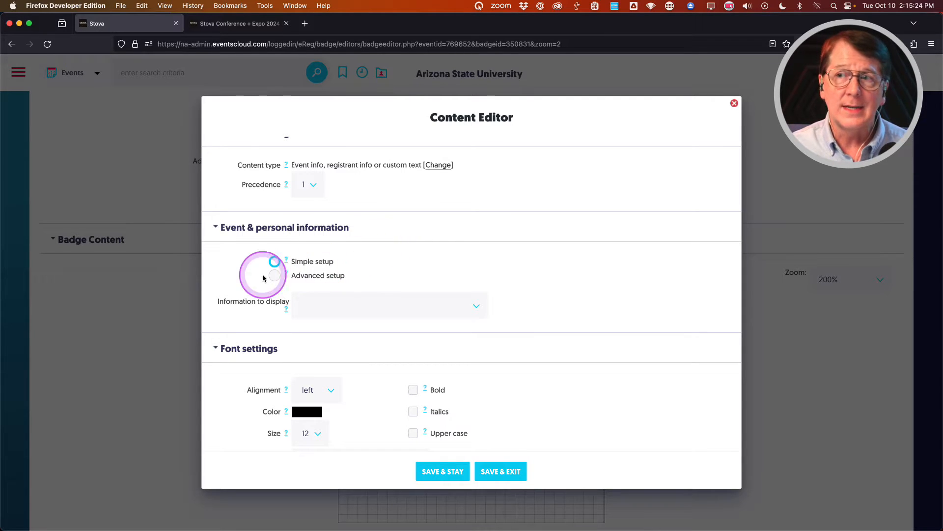
pyautogui.click(473, 309)
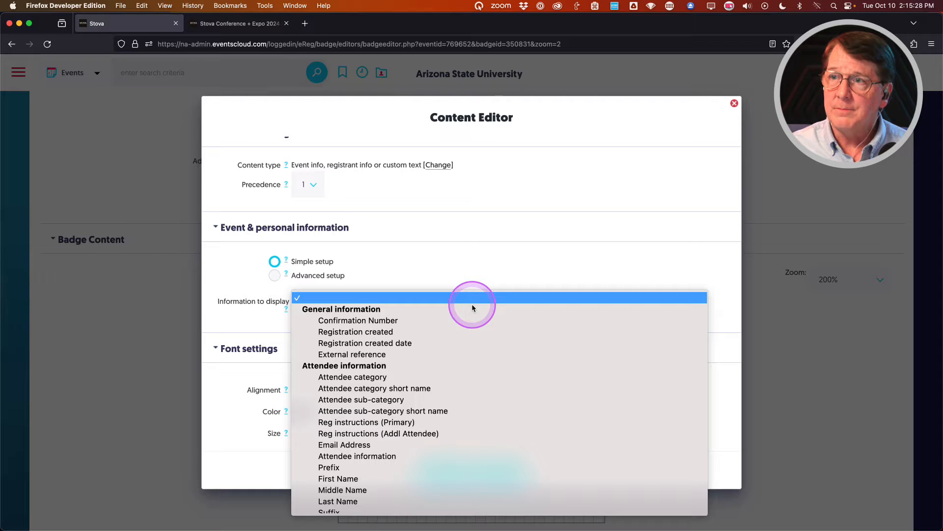
pyautogui.scroll(-1, 473, 308)
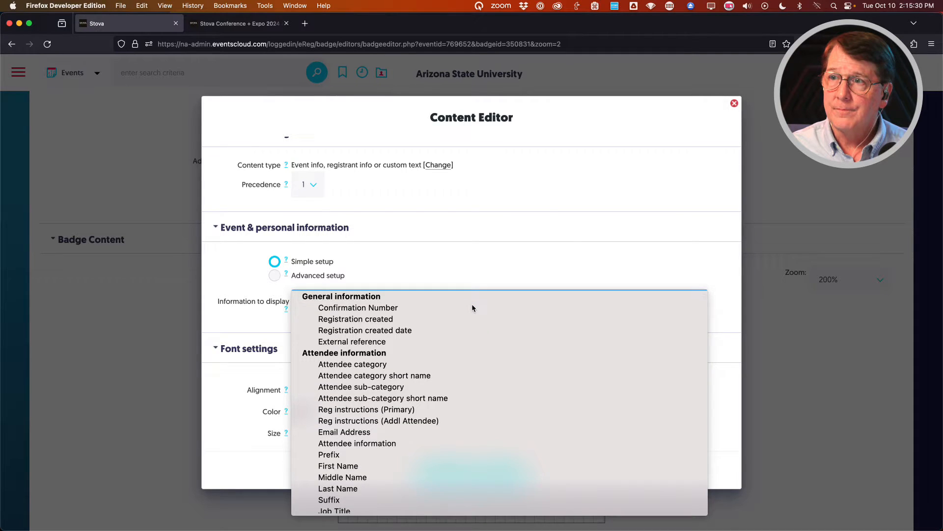
pyautogui.scroll(-5, 472, 308)
pyautogui.scroll(-10, 472, 308)
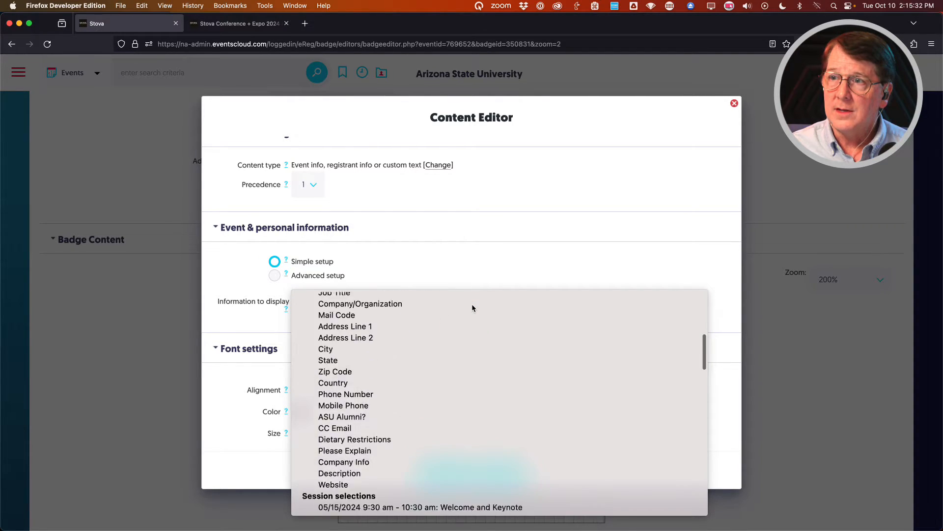
pyautogui.scroll(-4, 473, 308)
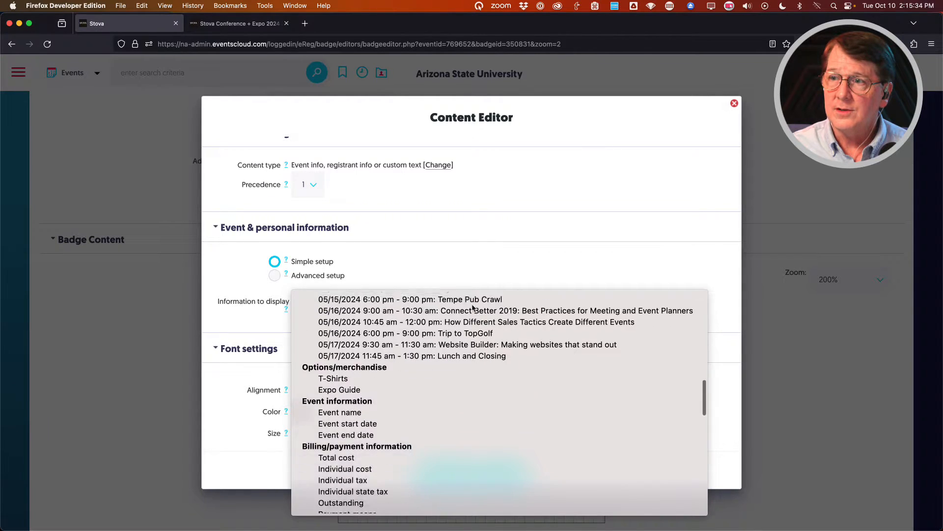
pyautogui.click(354, 338)
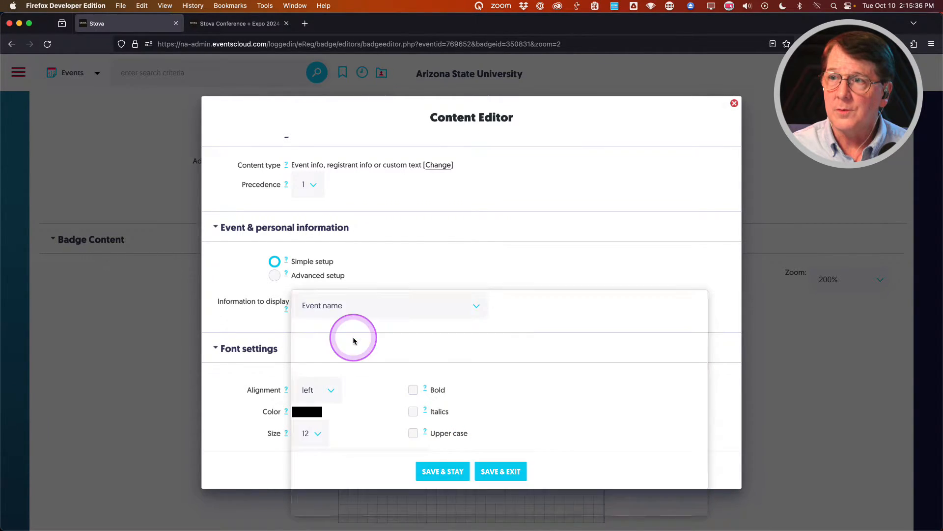
pyautogui.scroll(-1, 238, 392)
pyautogui.scroll(-3, 238, 391)
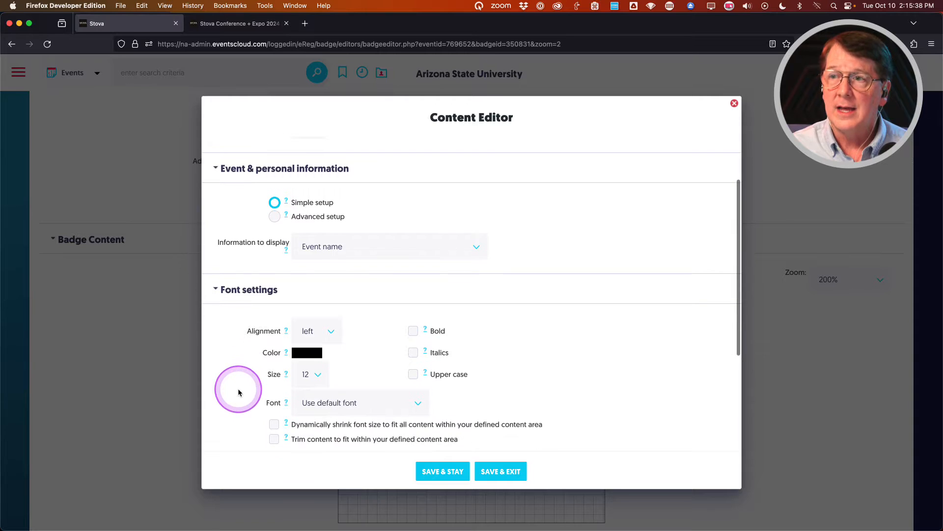
# Format the Event name text centered, bold, size 20, and save the item.
pyautogui.click(333, 326)
pyautogui.click(325, 335)
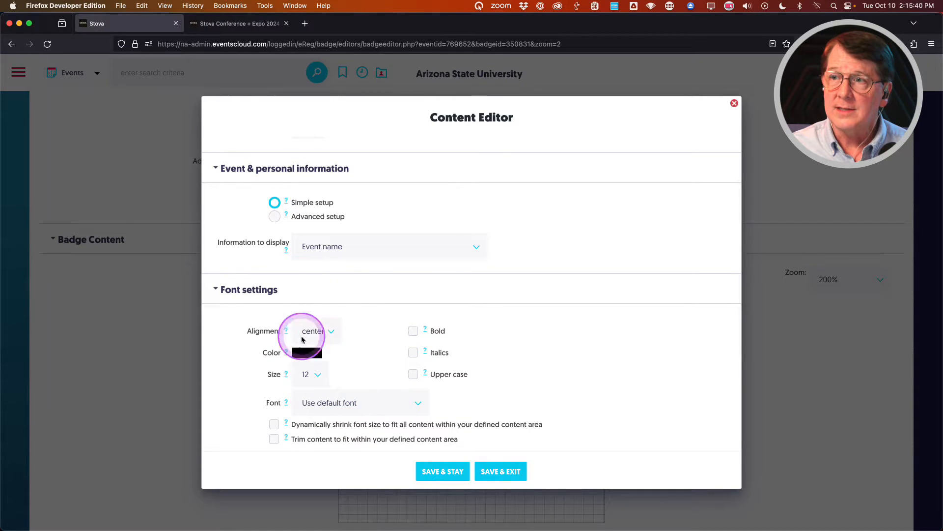
pyautogui.scroll(-2, 270, 347)
pyautogui.click(312, 339)
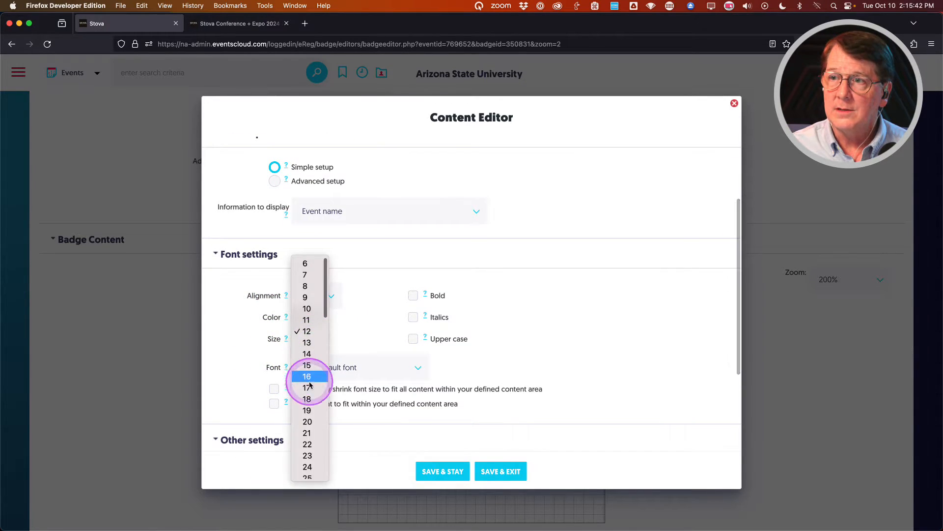
pyautogui.click(309, 421)
pyautogui.click(413, 296)
pyautogui.scroll(-4, 241, 310)
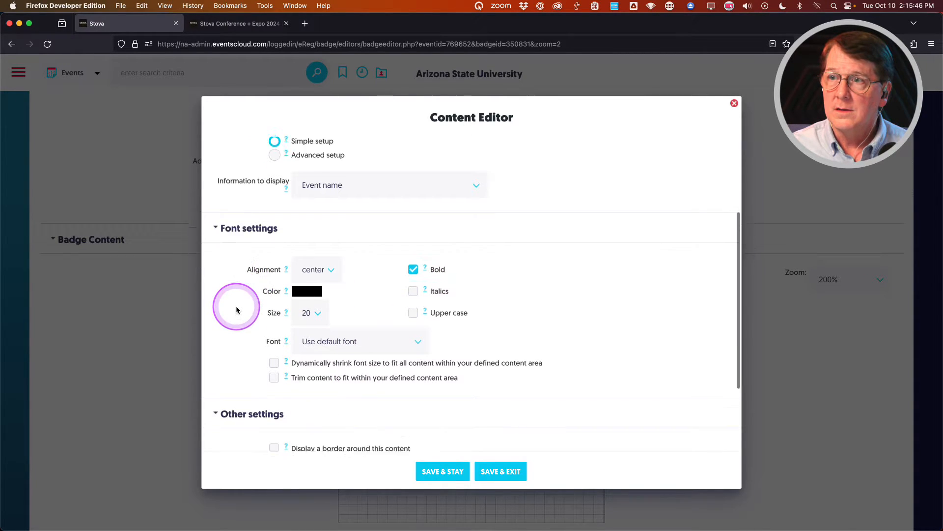
pyautogui.scroll(-1, 221, 289)
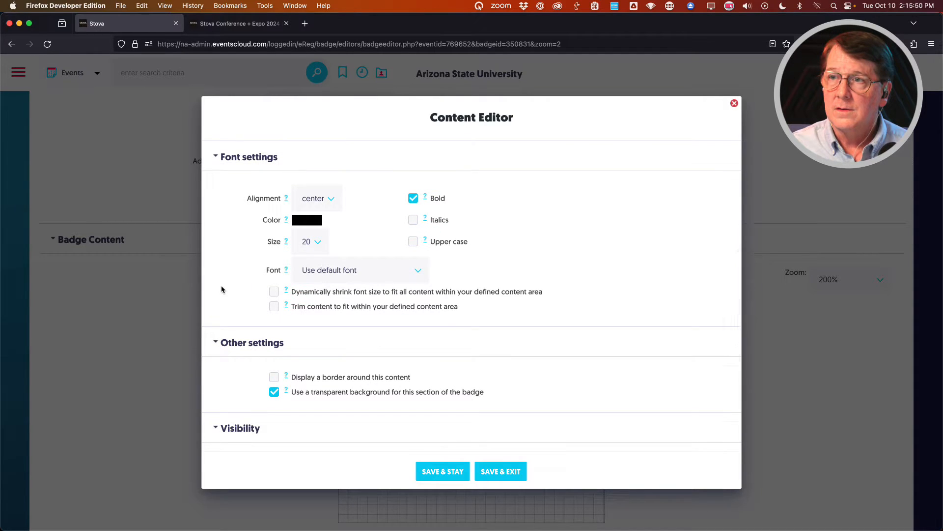
pyautogui.click(509, 472)
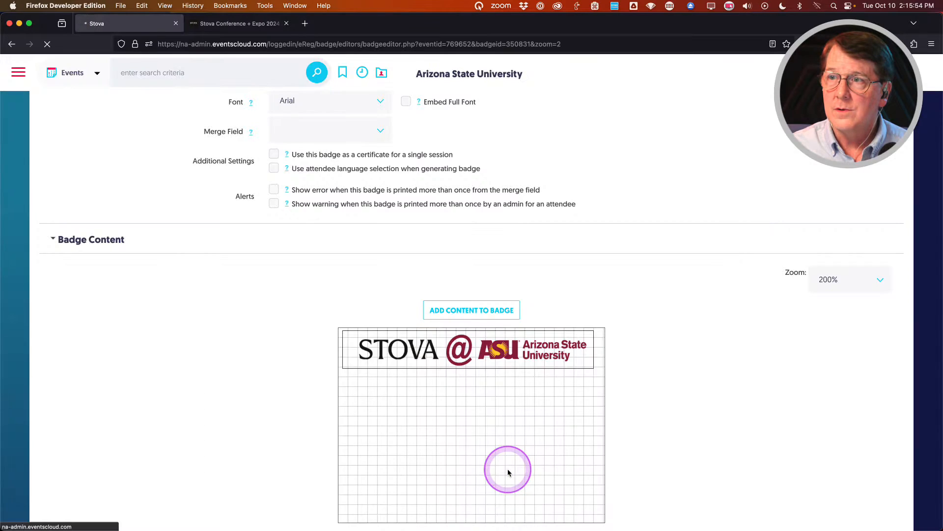
# Resize the Event name block to 272×29 px at Left 0 under the logo and save.
pyautogui.scroll(-1, 291, 348)
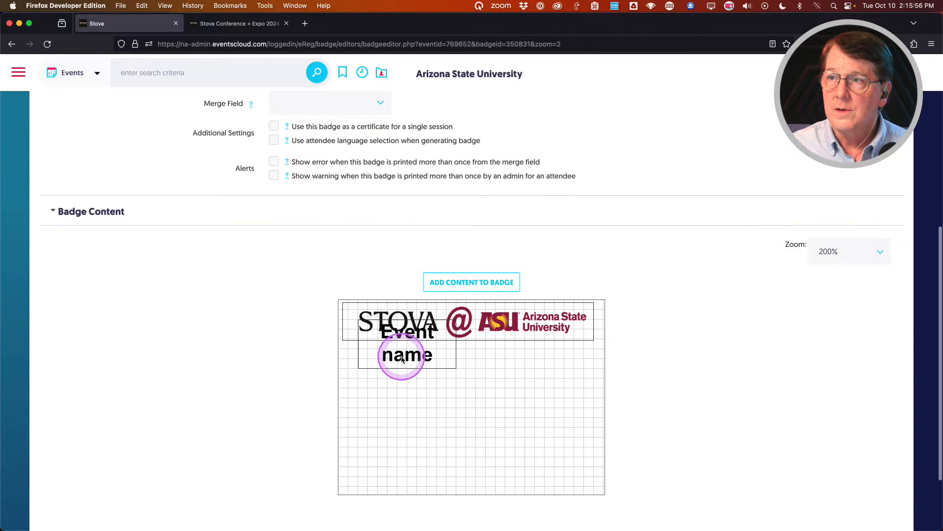
pyautogui.moveTo(400, 351); pyautogui.dragTo(380, 381)
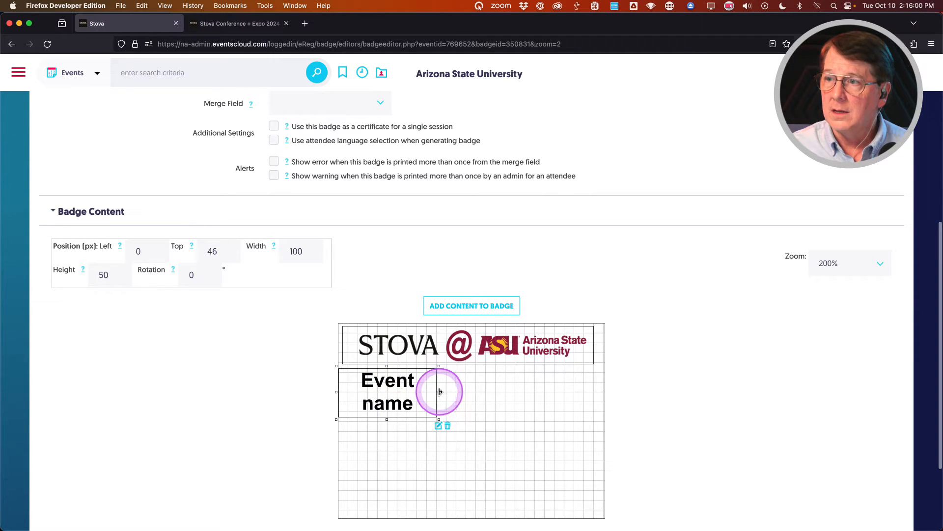
pyautogui.moveTo(439, 392); pyautogui.dragTo(609, 396)
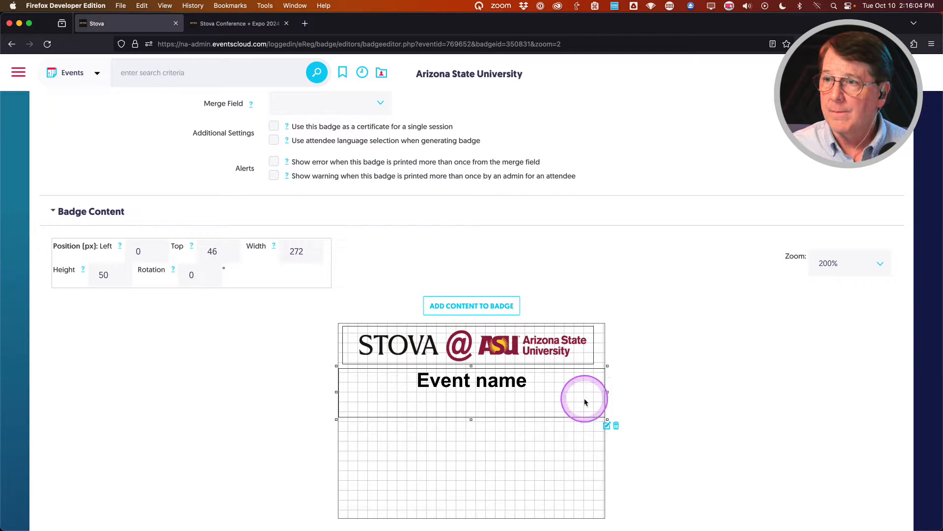
pyautogui.click(471, 418)
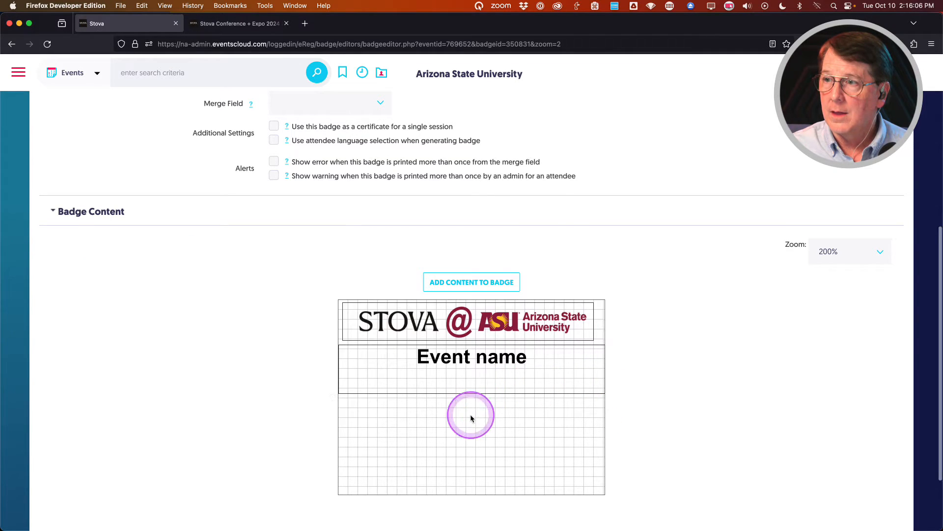
pyautogui.click(469, 384)
pyautogui.moveTo(472, 419); pyautogui.dragTo(472, 397)
pyautogui.scroll(-2, 304, 413)
pyautogui.scroll(-3, 304, 415)
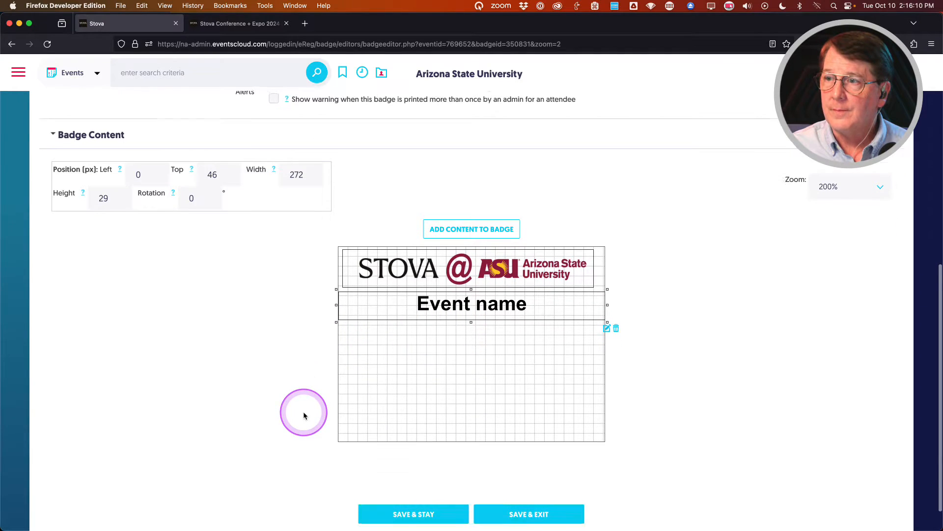
pyautogui.click(399, 484)
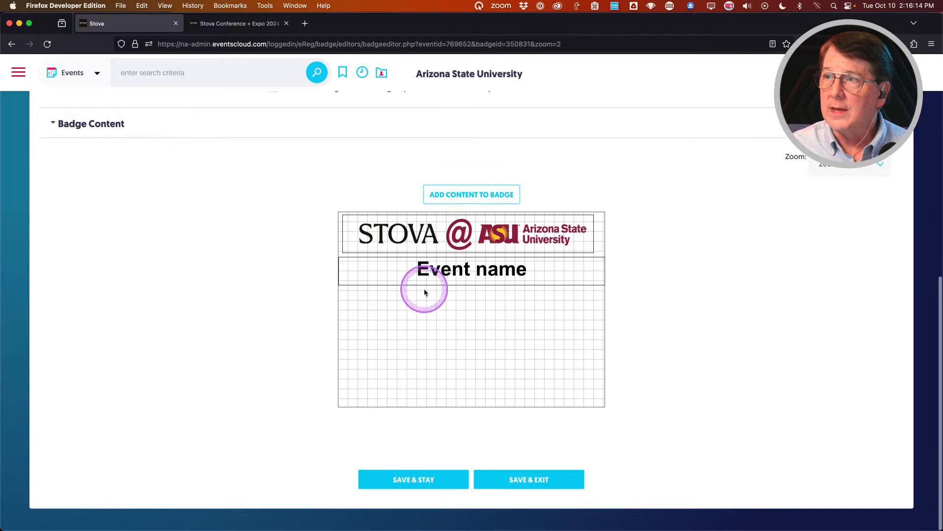
pyautogui.click(479, 268)
# Turn off the Event name block's transparent background.
pyautogui.click(607, 318)
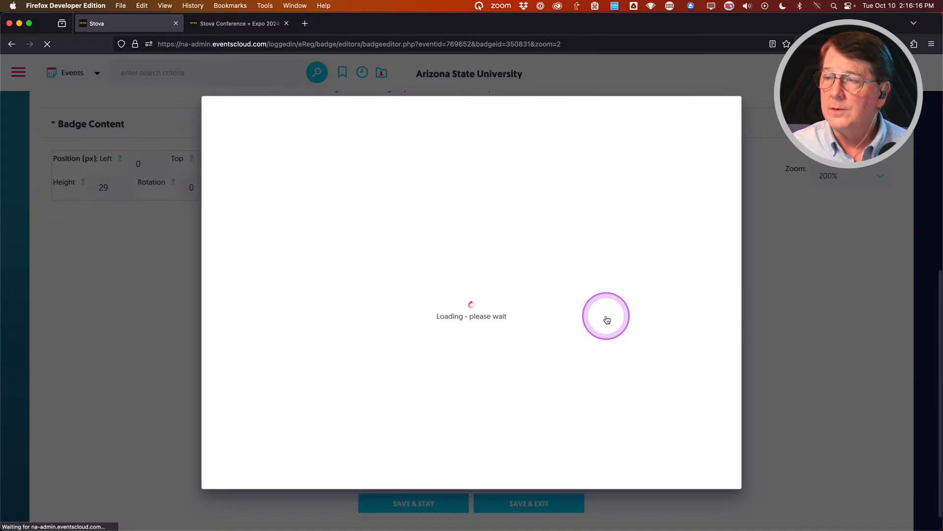
pyautogui.scroll(-3, 253, 368)
pyautogui.scroll(-5, 252, 370)
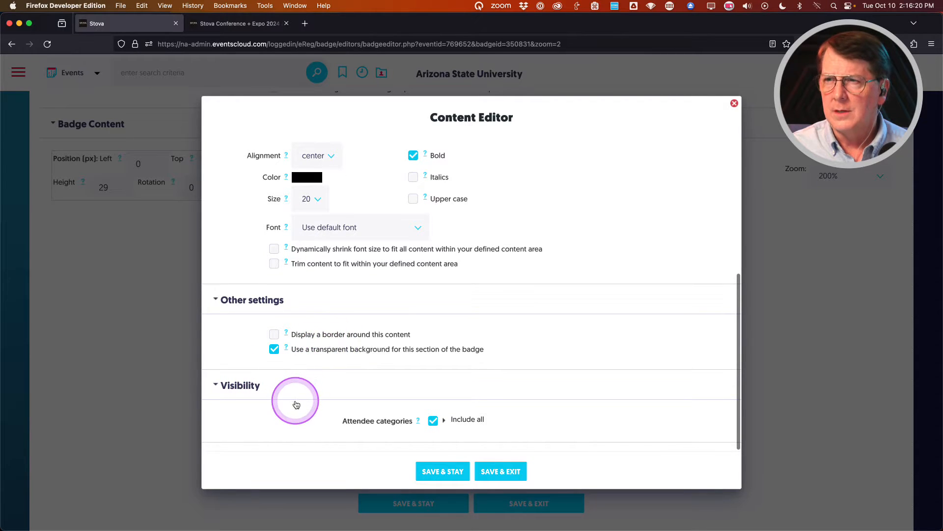
pyautogui.scroll(-2, 295, 401)
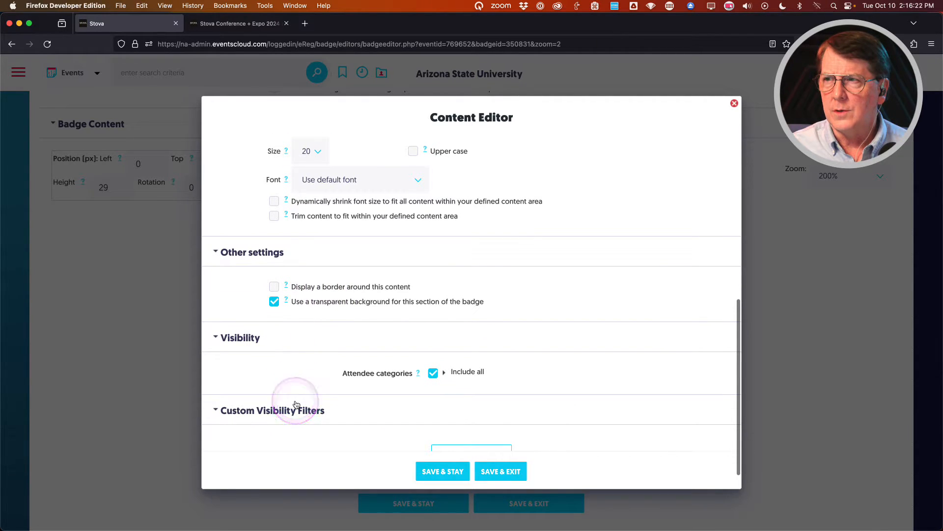
pyautogui.click(273, 302)
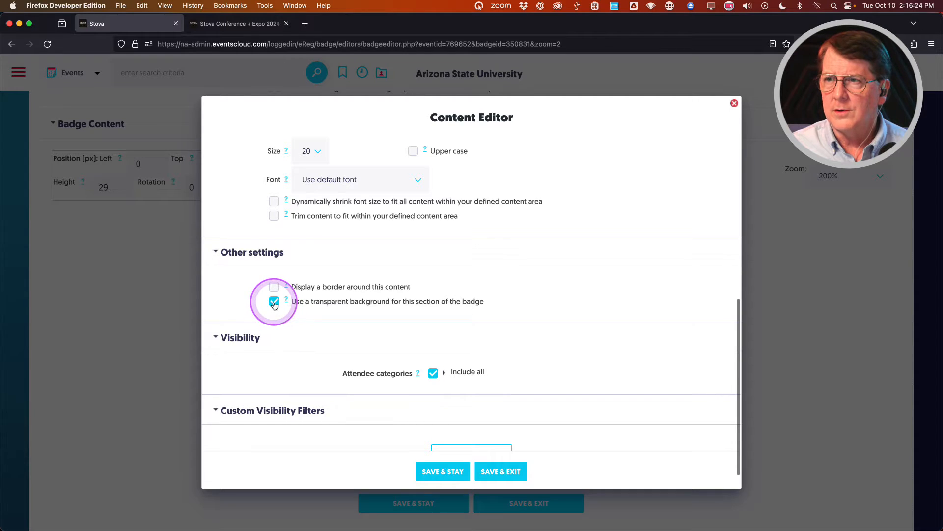
pyautogui.click(275, 302)
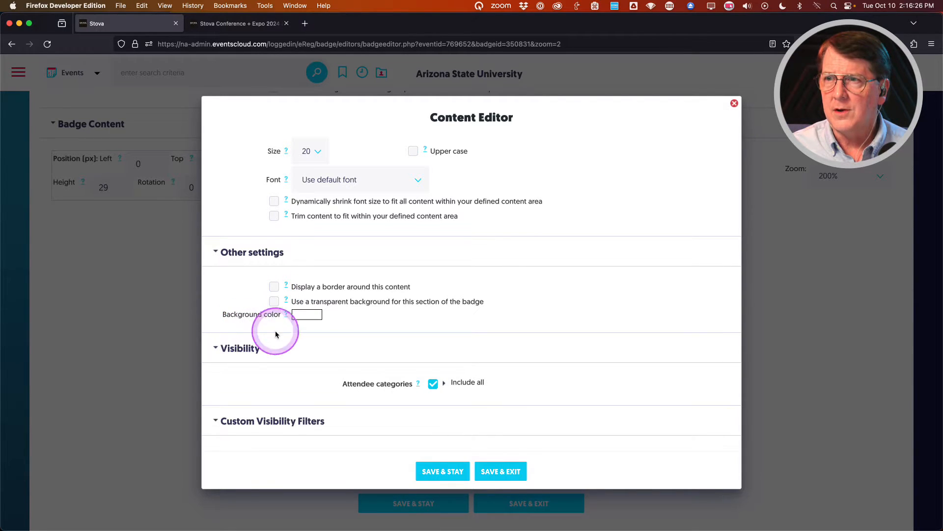
# Set the Event name background colour to gold hex FFC627 and save the settings.
pyautogui.click(308, 316)
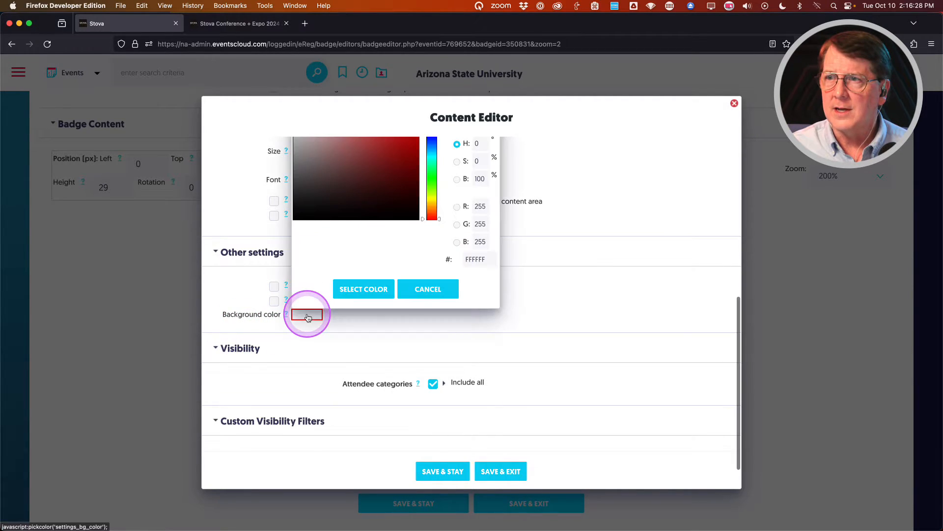
pyautogui.doubleClick(474, 259)
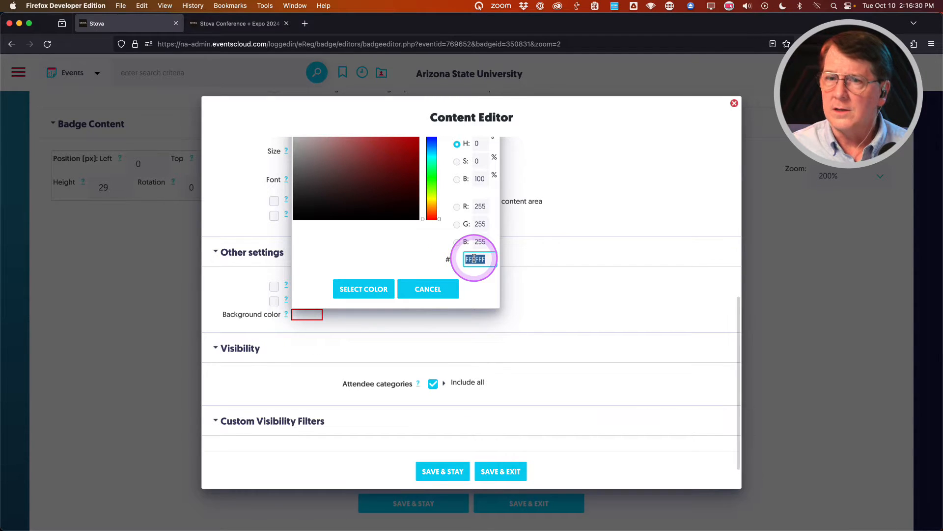
pyautogui.write('FFC')
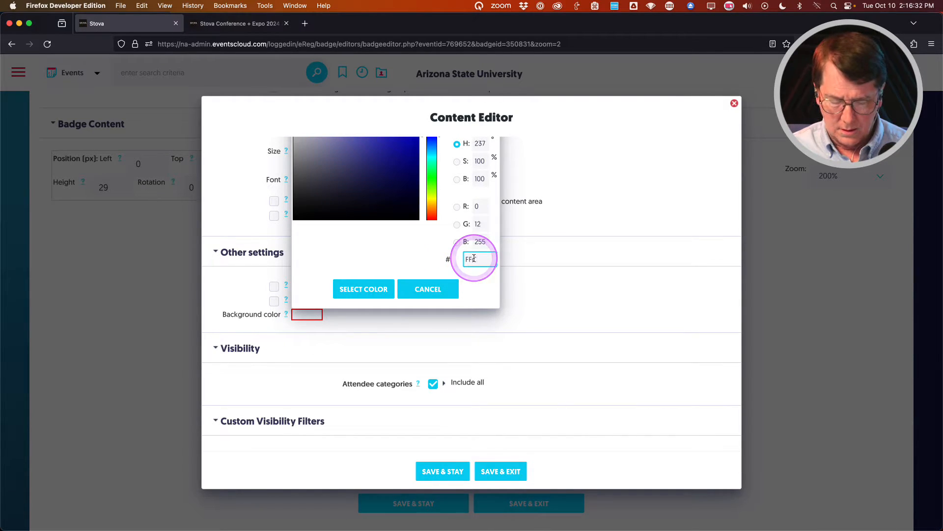
pyautogui.write('627')
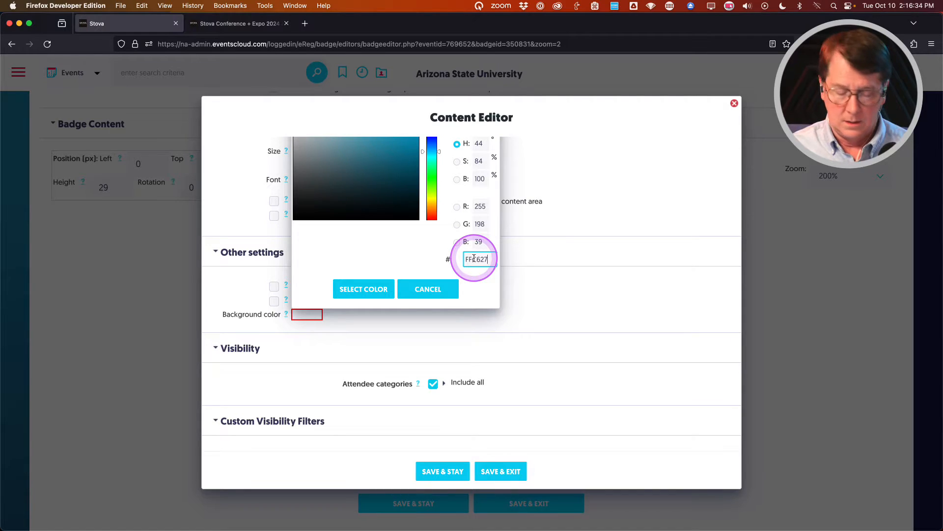
pyautogui.click(406, 260)
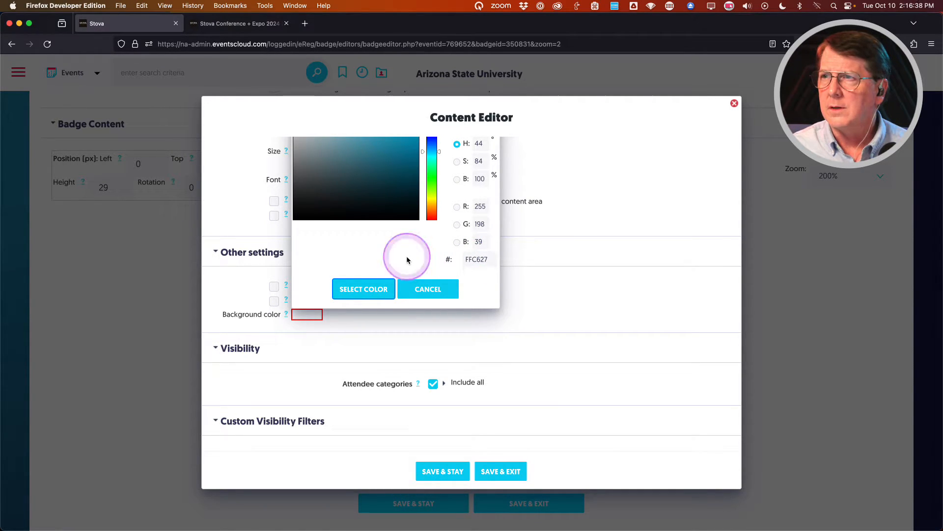
pyautogui.click(366, 290)
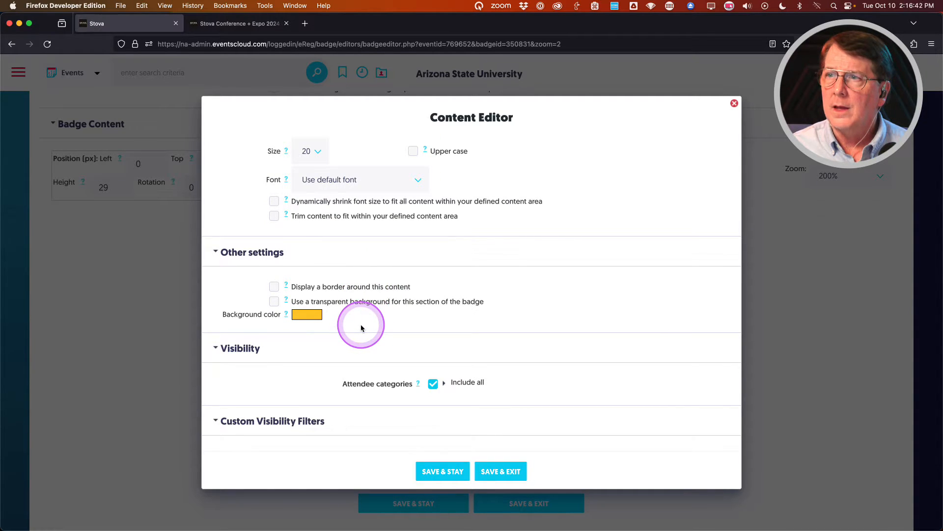
pyautogui.scroll(-2, 323, 343)
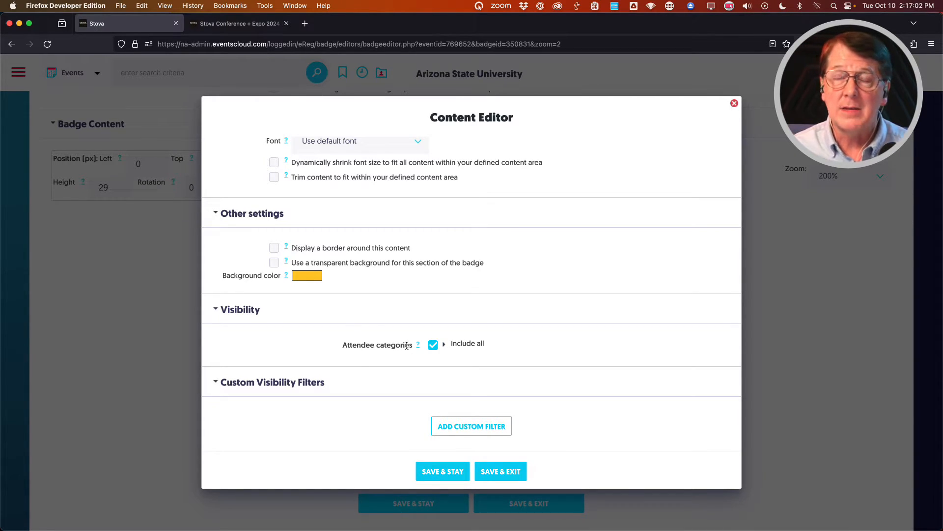
pyautogui.click(442, 374)
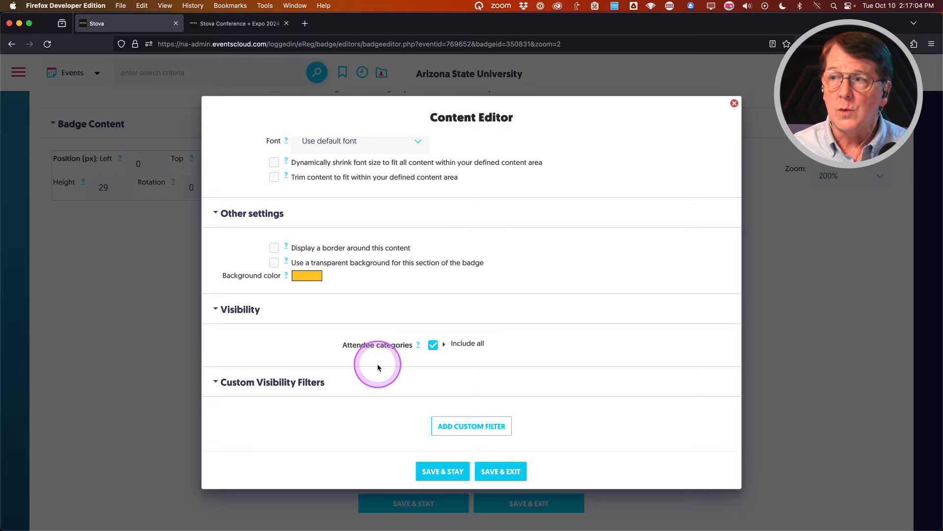
pyautogui.click(500, 471)
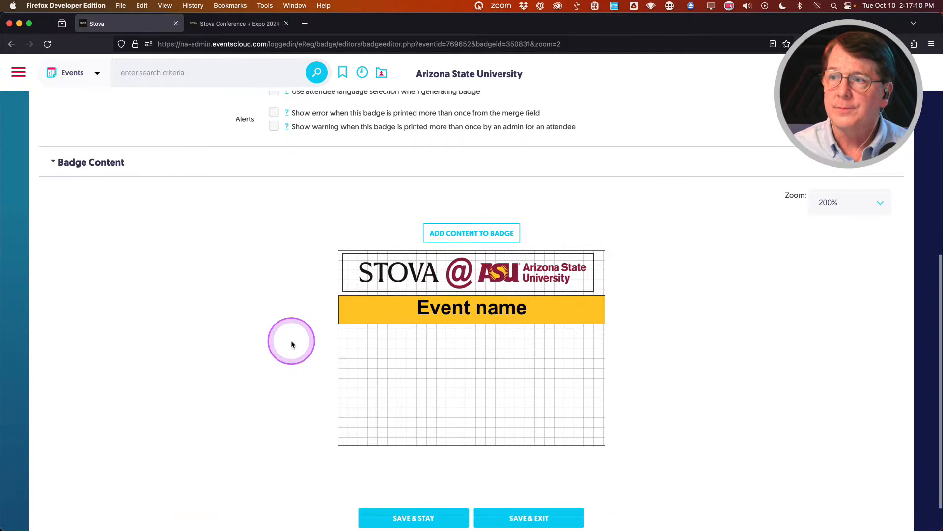
# Save the badge with the gold strip, then start a new event/registrant info text item.
pyautogui.click(413, 479)
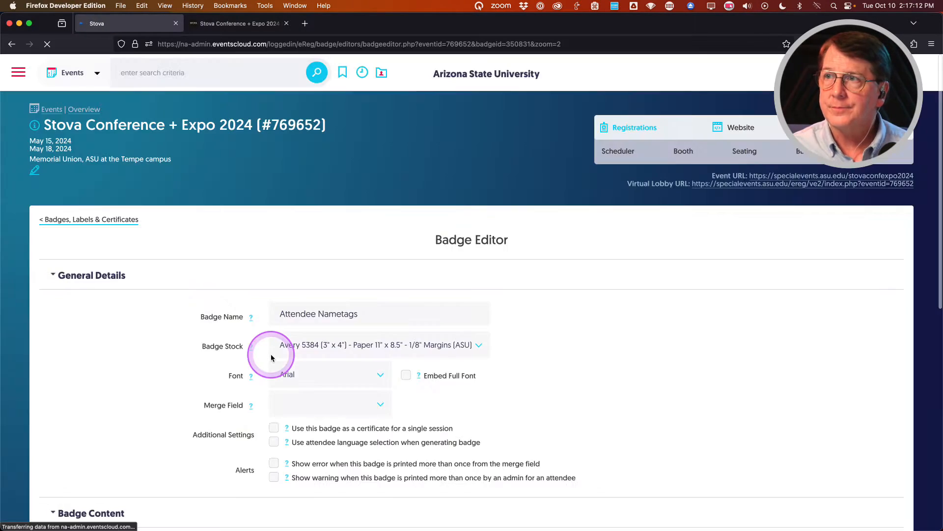
pyautogui.scroll(-10, 272, 358)
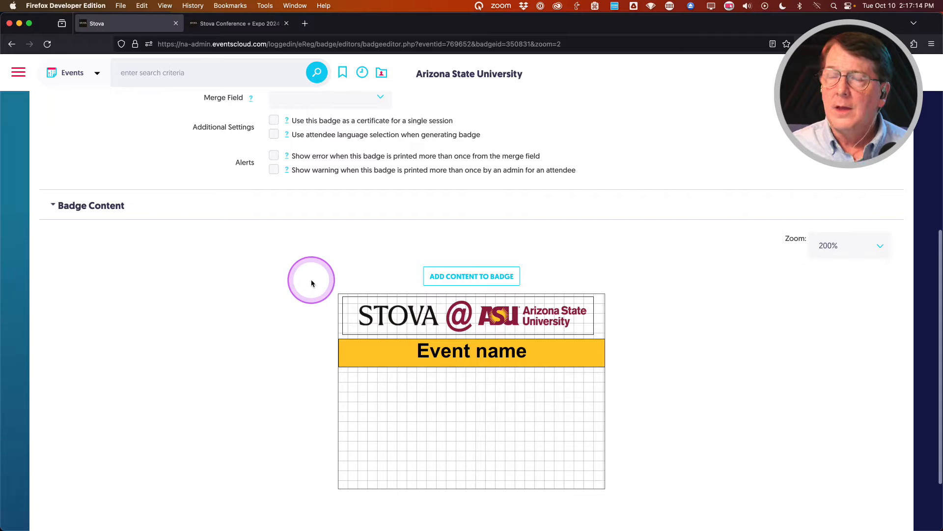
pyautogui.click(474, 276)
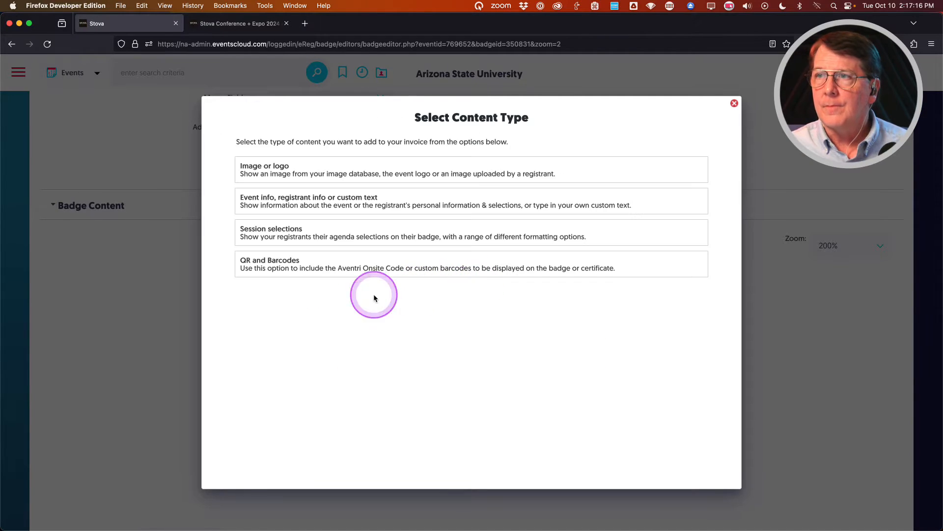
pyautogui.click(298, 198)
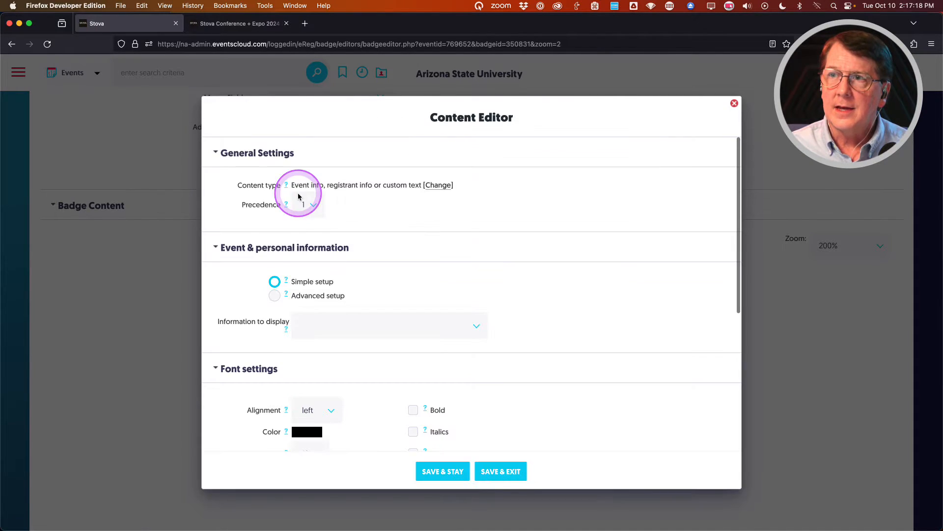
pyautogui.click(275, 296)
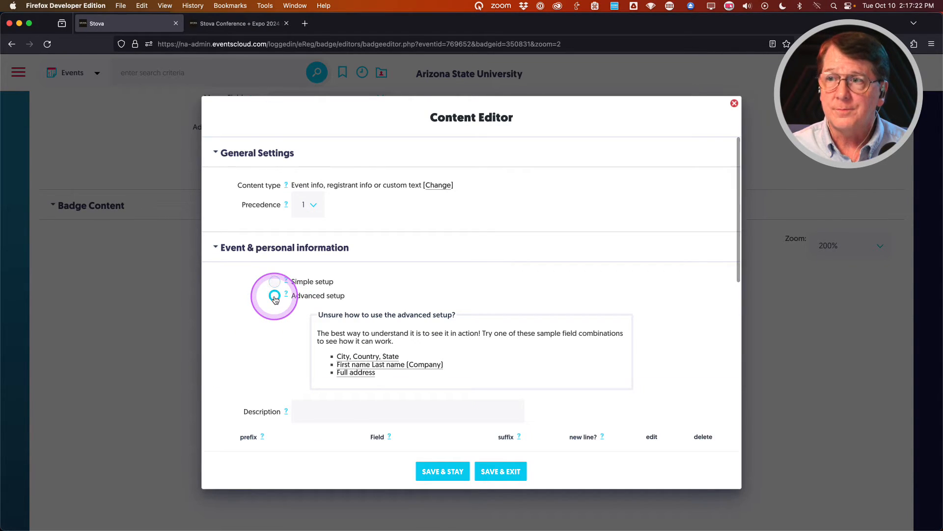
pyautogui.scroll(-4, 236, 322)
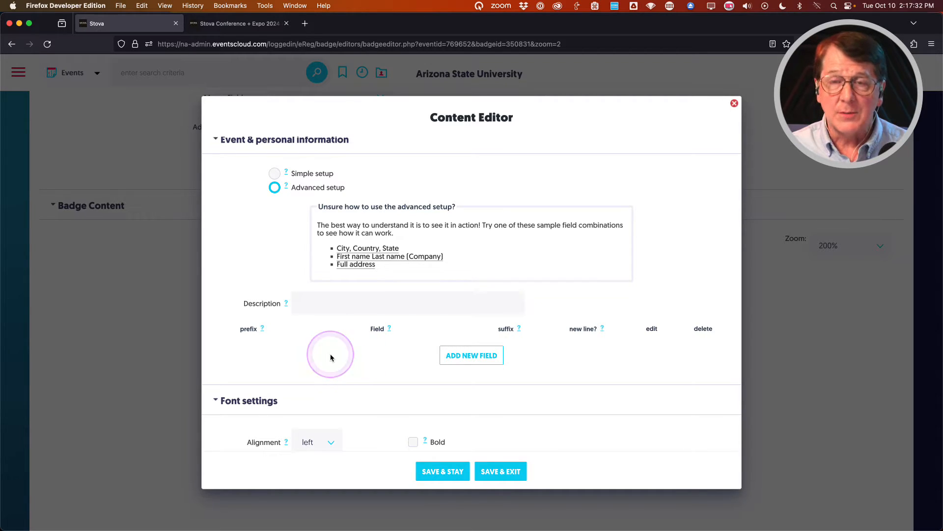
pyautogui.scroll(-5, 331, 358)
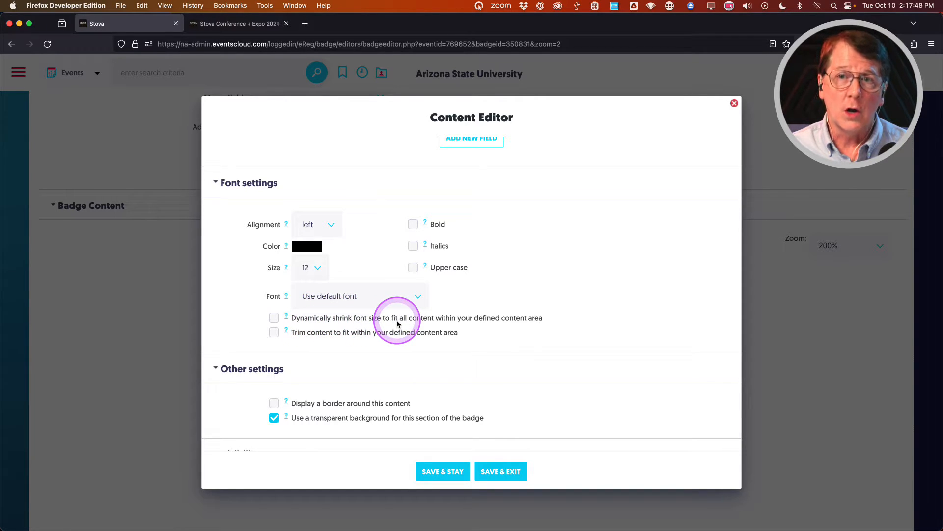
pyautogui.scroll(10, 397, 324)
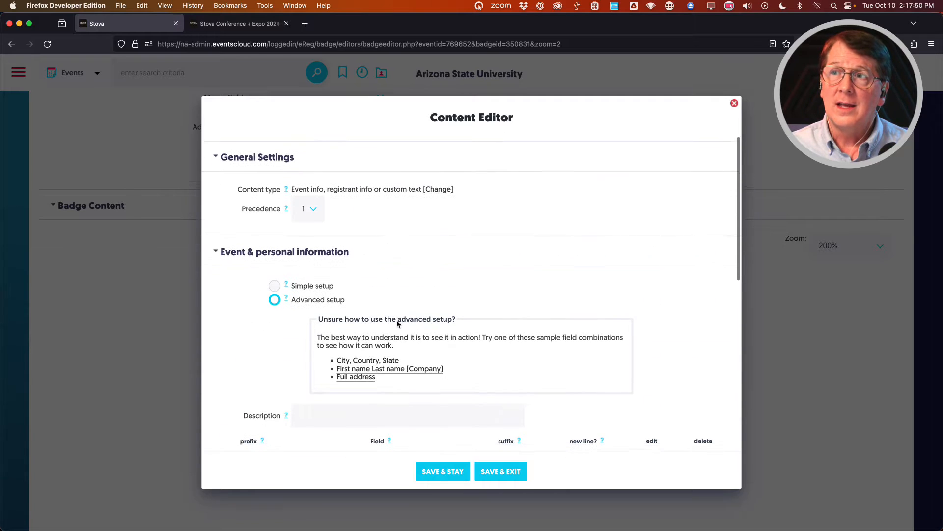
pyautogui.scroll(-2, 270, 383)
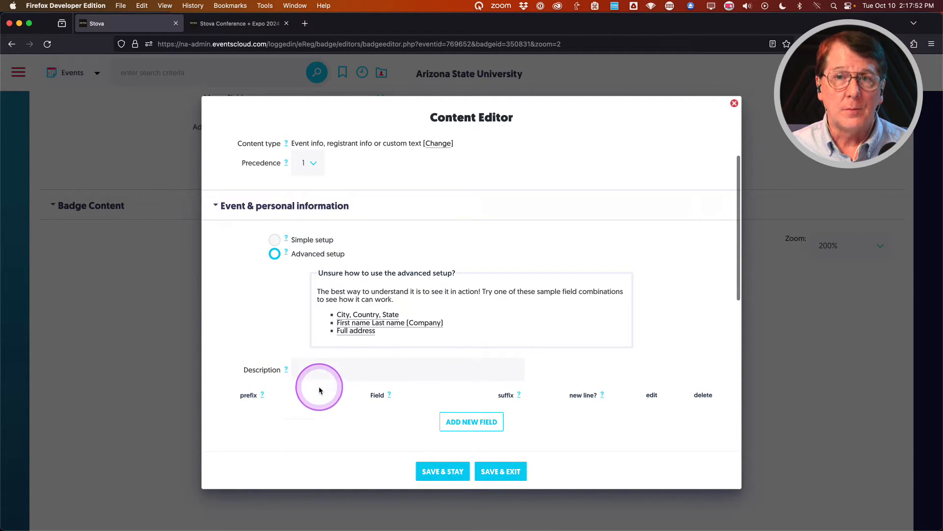
# Use Simple setup to show the attendee's First Name in the new item.
pyautogui.click(274, 240)
pyautogui.click(344, 282)
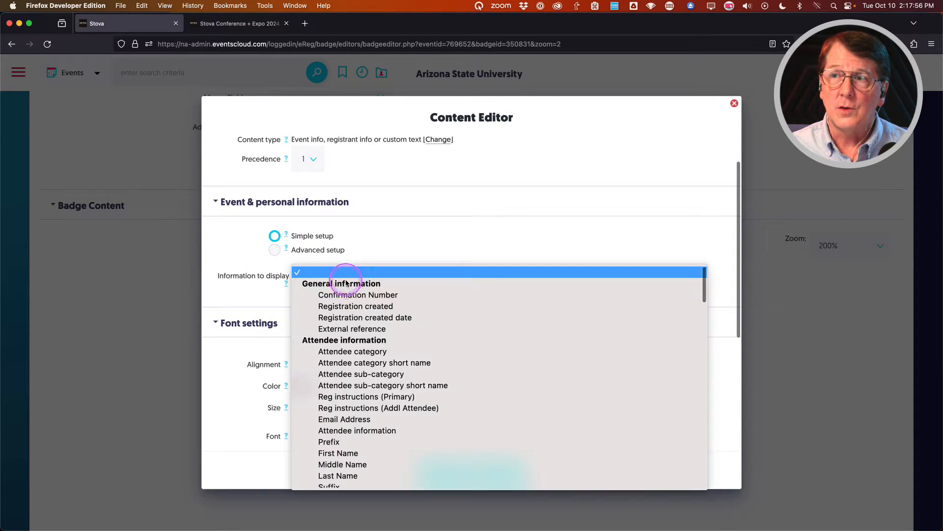
pyautogui.scroll(-2, 400, 415)
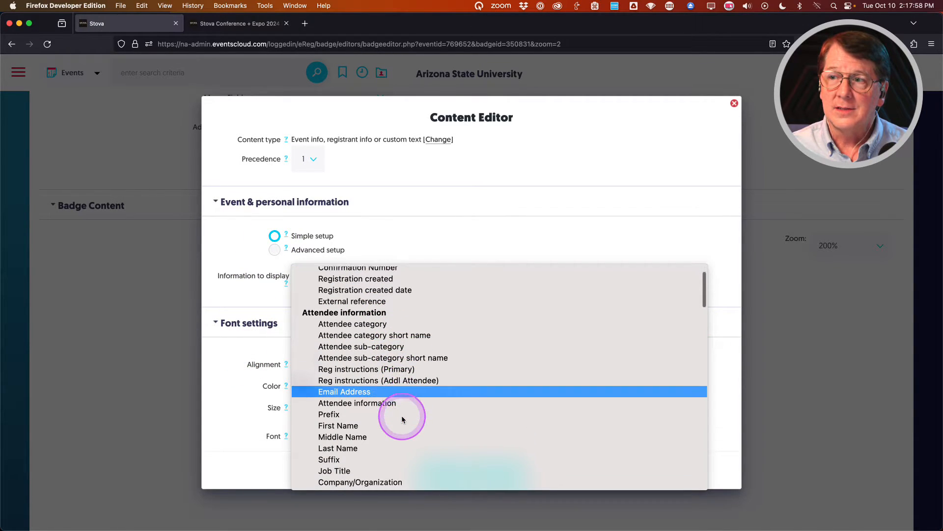
pyautogui.click(380, 420)
pyautogui.click(221, 373)
pyautogui.scroll(-3, 224, 372)
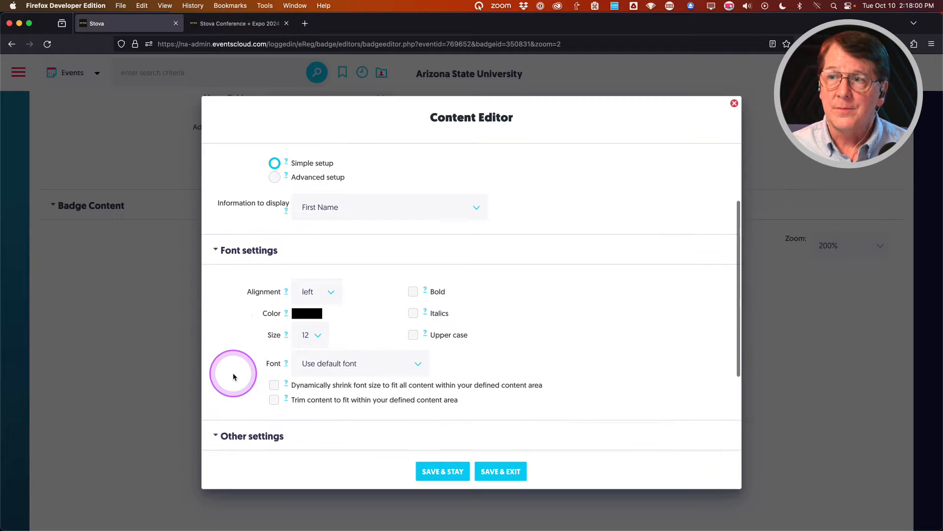
# Format First Name centered, bold, size 32, and save the item.
pyautogui.click(317, 290)
pyautogui.click(322, 295)
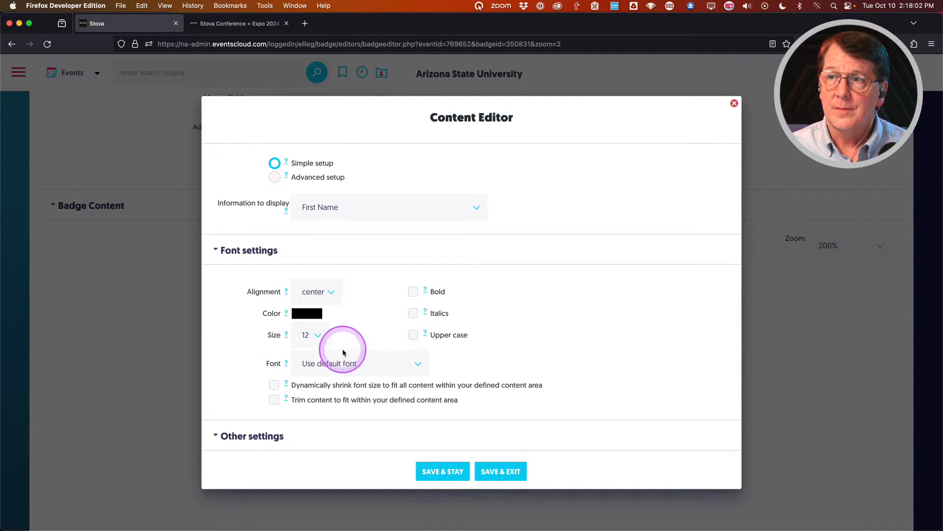
pyautogui.click(312, 334)
pyautogui.scroll(-5, 310, 430)
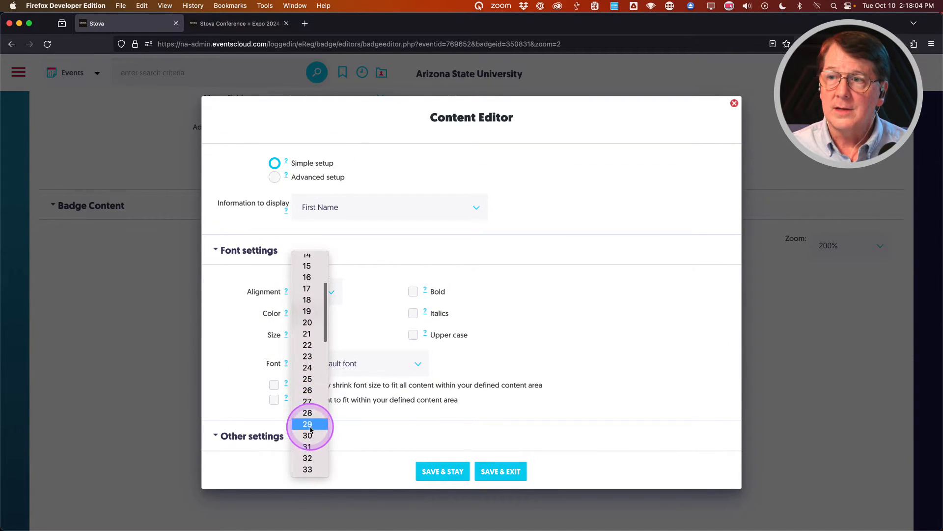
pyautogui.click(312, 433)
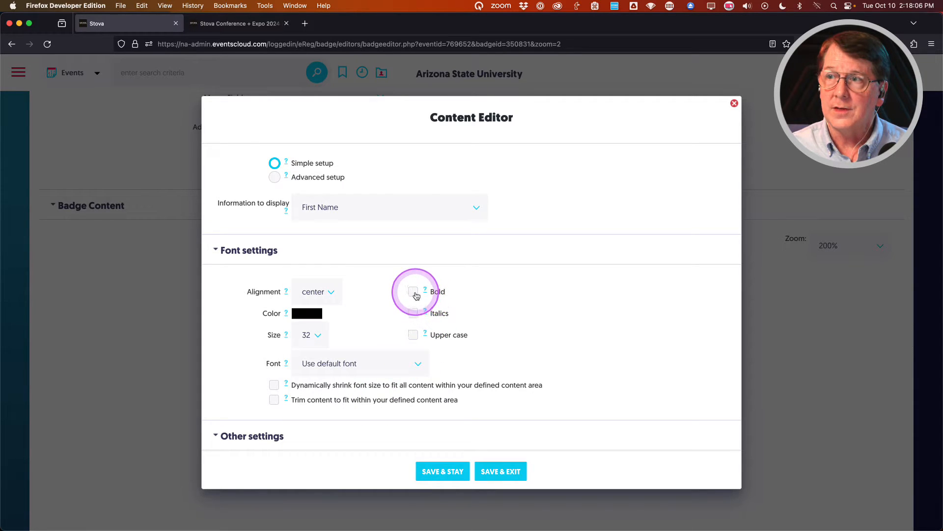
pyautogui.click(413, 291)
pyautogui.scroll(-2, 234, 327)
pyautogui.scroll(-1, 235, 331)
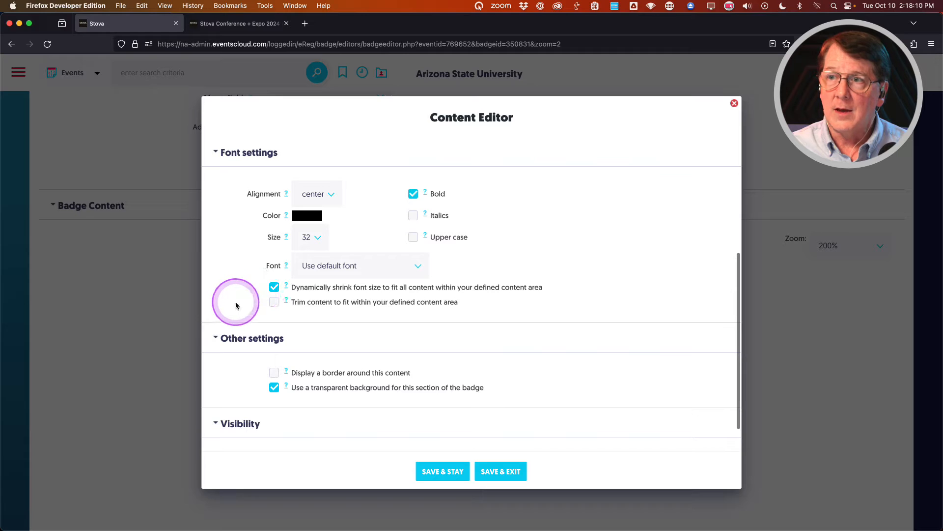
pyautogui.click(521, 470)
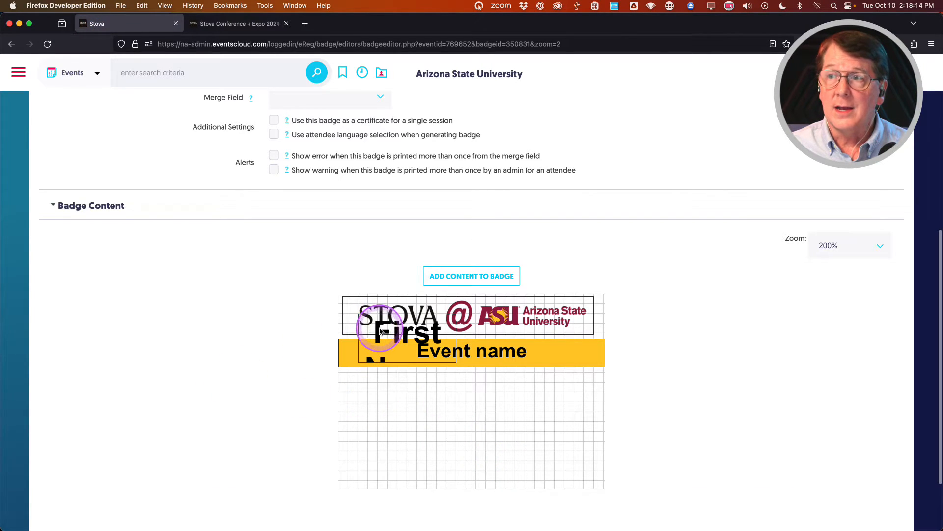
# Place First Name below the Event name bar at full badge width and save the layout.
pyautogui.moveTo(379, 330); pyautogui.dragTo(360, 389)
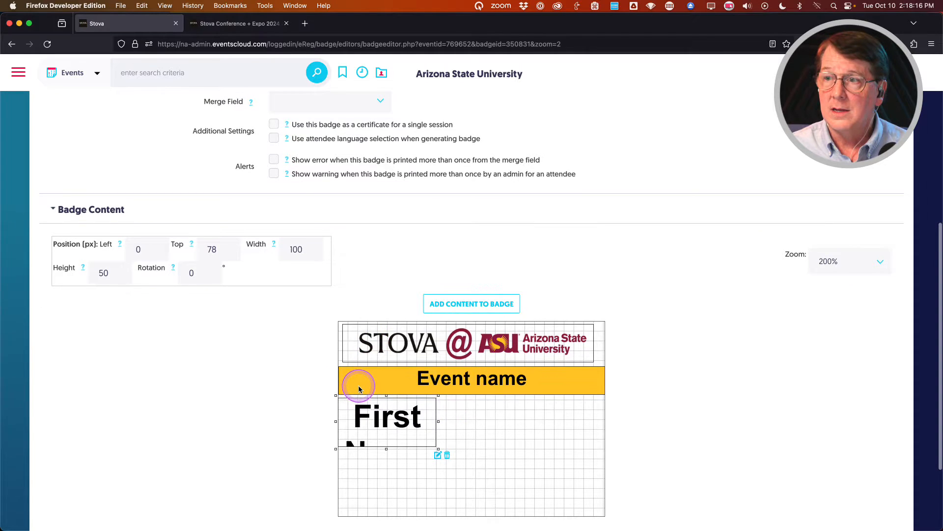
pyautogui.moveTo(439, 421); pyautogui.dragTo(607, 428)
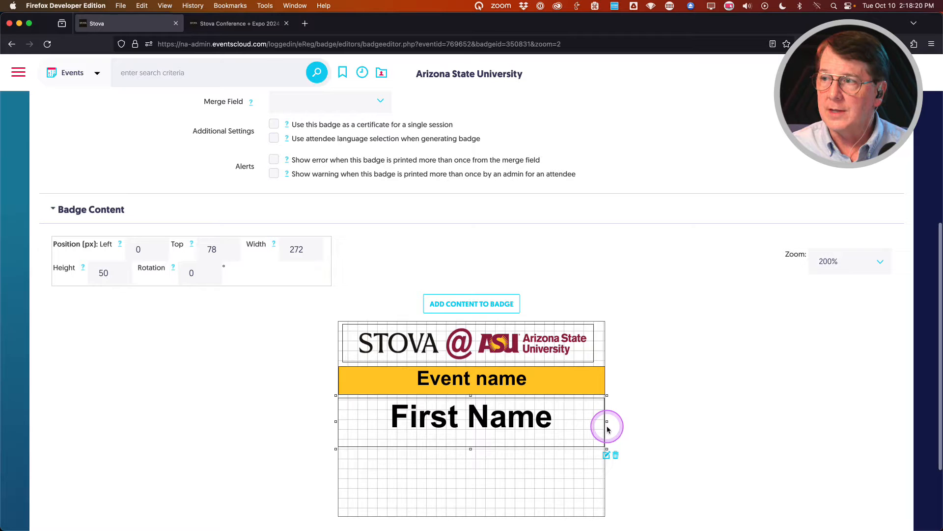
pyautogui.scroll(-4, 257, 396)
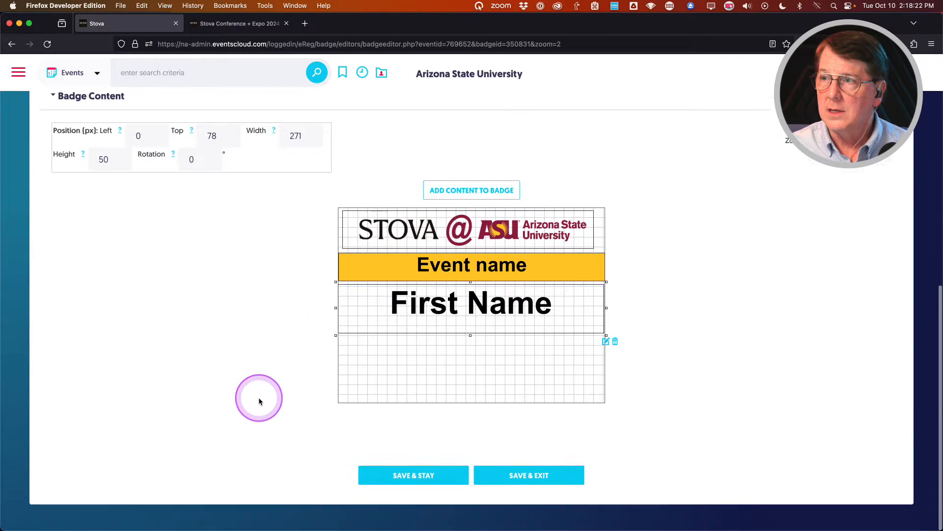
pyautogui.click(415, 476)
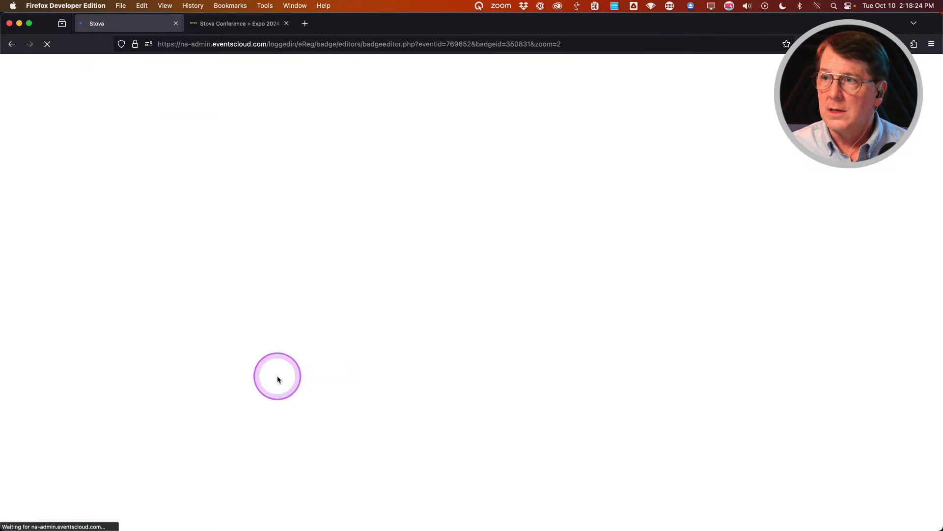
pyautogui.scroll(-7, 275, 364)
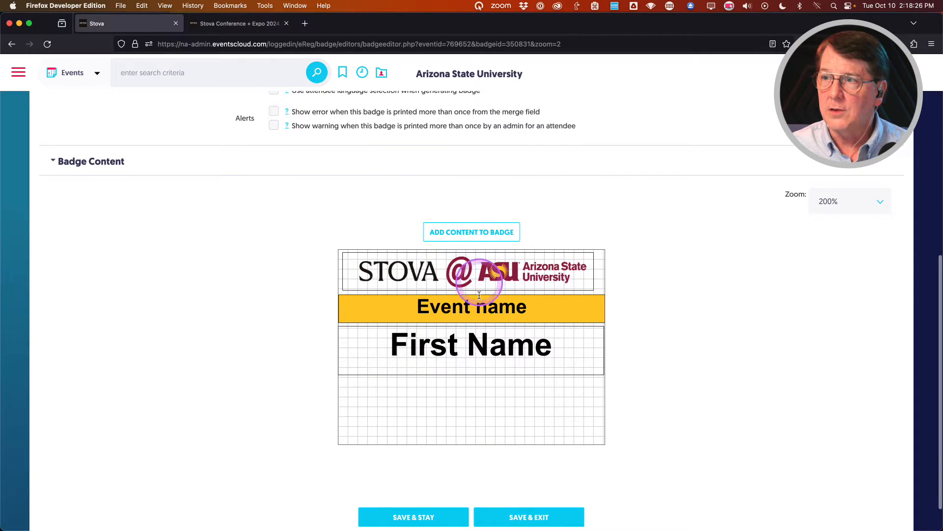
# Add an event/registrant info item that displays the attendee's Last Name.
pyautogui.click(478, 236)
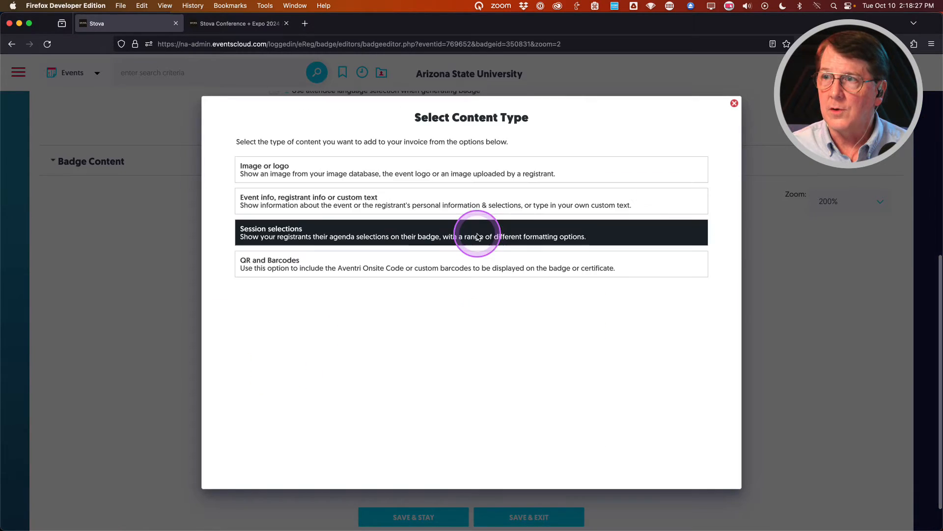
pyautogui.click(308, 208)
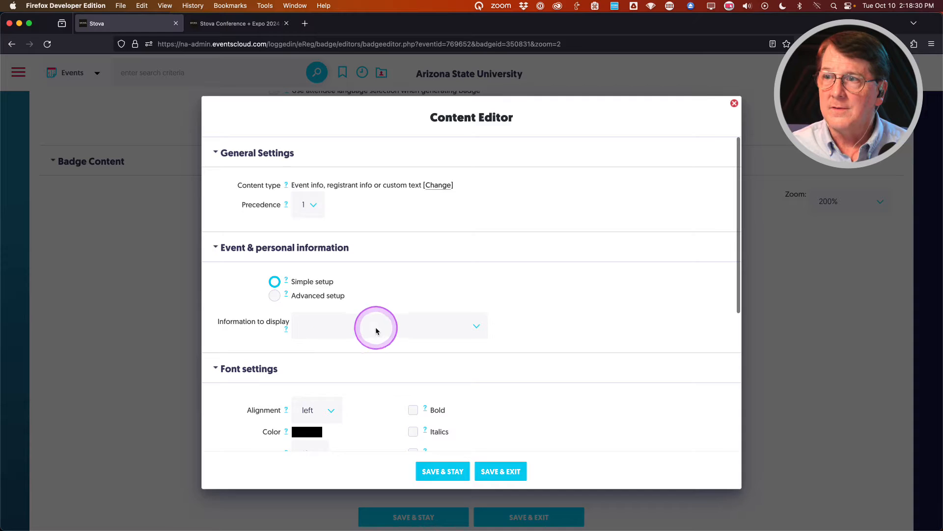
pyautogui.click(376, 330)
pyautogui.click(362, 290)
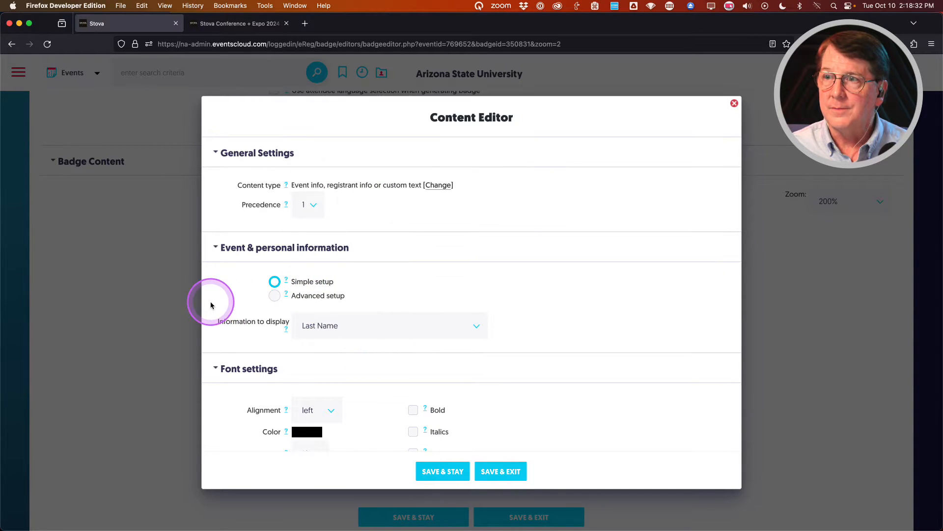
pyautogui.scroll(-5, 238, 301)
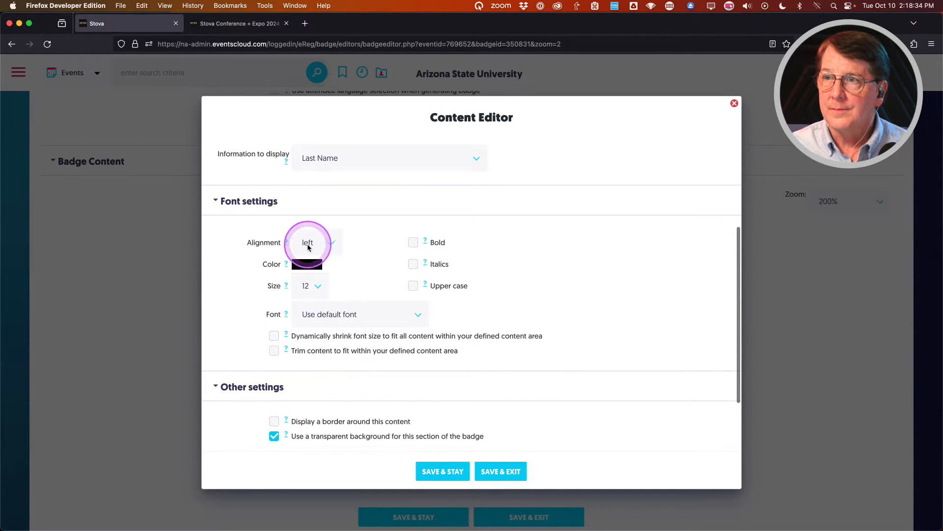
# Format Last Name centered, bold, size 24, and save the item.
pyautogui.click(308, 247)
pyautogui.click(310, 245)
pyautogui.click(306, 286)
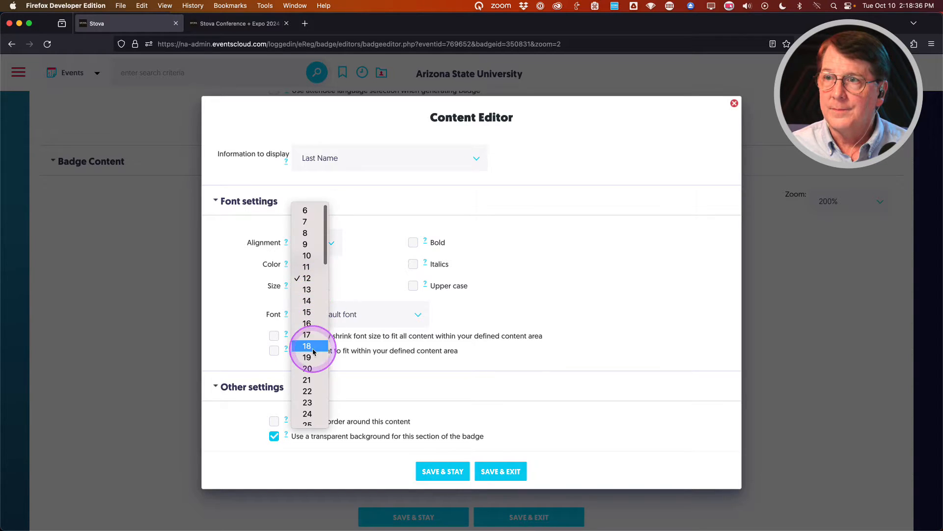
pyautogui.scroll(-2, 313, 353)
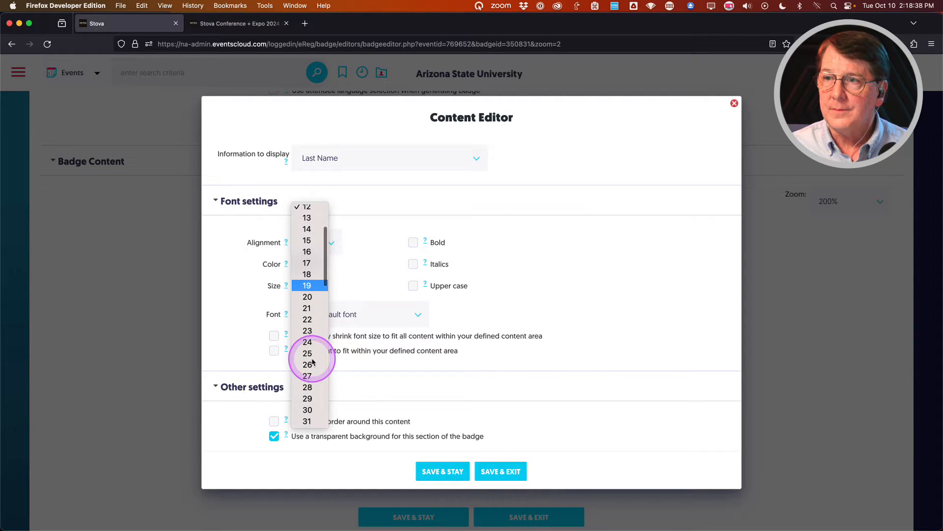
pyautogui.click(308, 342)
pyautogui.click(413, 243)
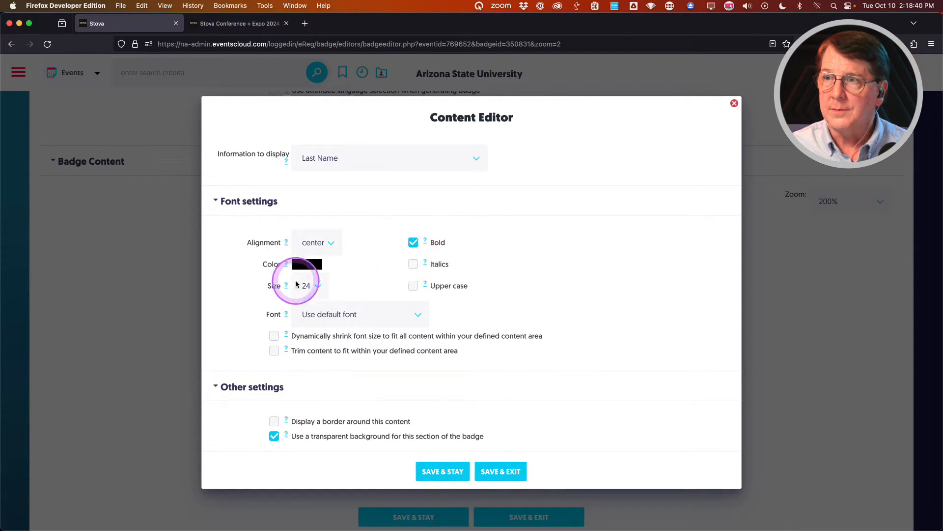
pyautogui.scroll(-2, 246, 329)
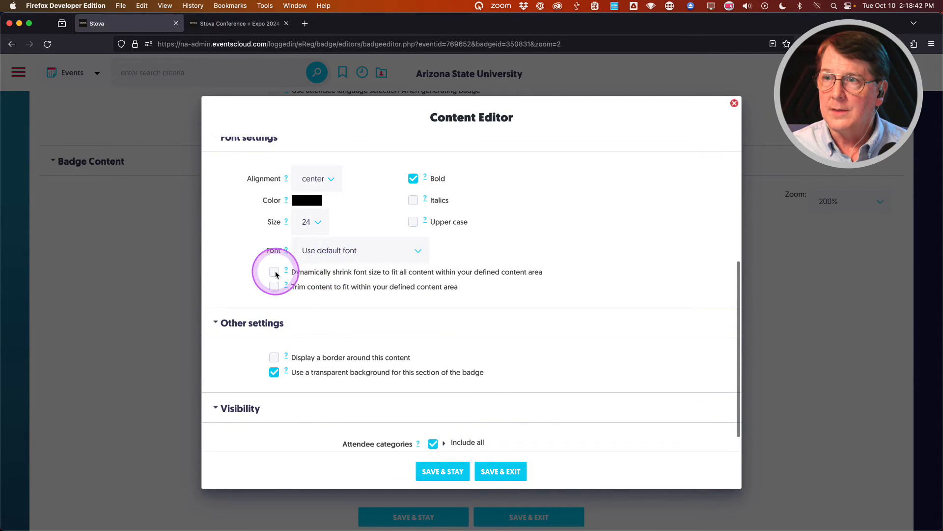
pyautogui.click(500, 471)
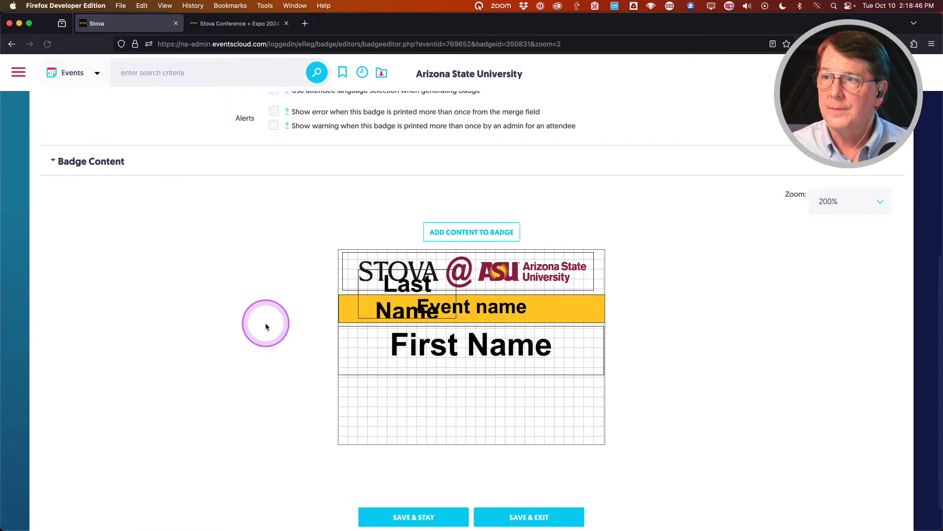
# Move Last Name under First Name, widen it to 271×50 px across the badge, and save.
pyautogui.moveTo(376, 298); pyautogui.dragTo(371, 387)
pyautogui.click(438, 411)
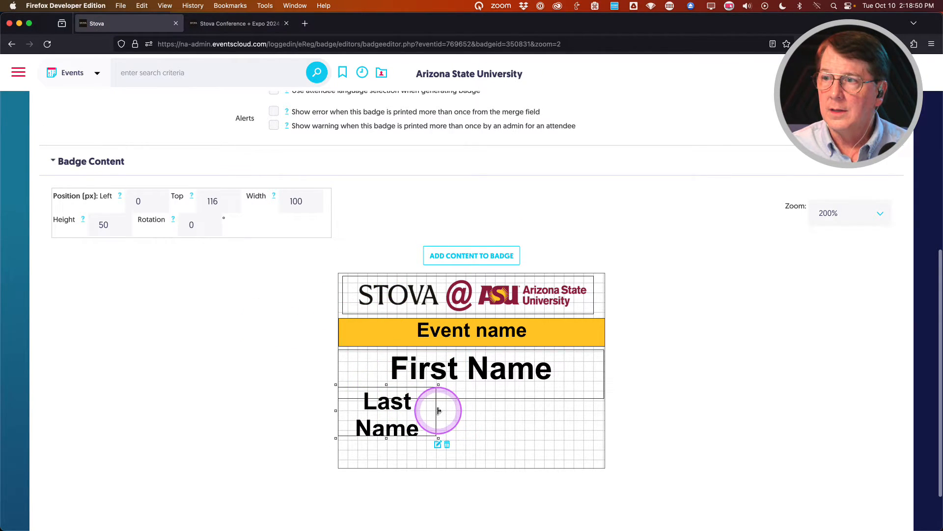
pyautogui.moveTo(439, 411); pyautogui.dragTo(607, 414)
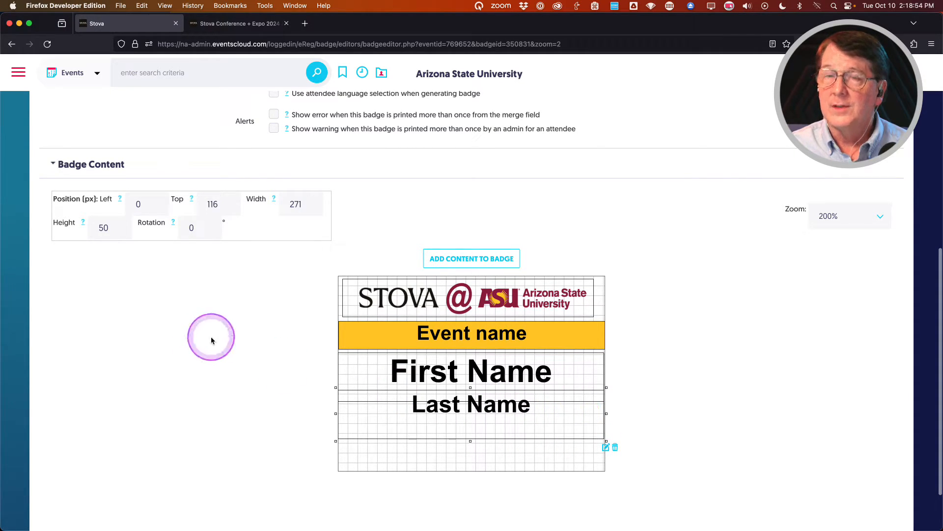
pyautogui.scroll(-1, 211, 337)
pyautogui.scroll(1, 236, 358)
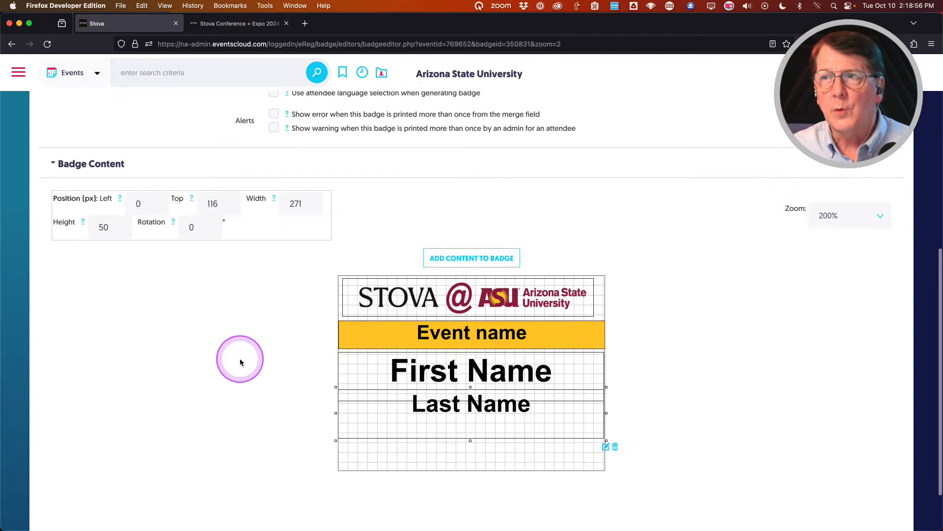
pyautogui.scroll(1, 240, 362)
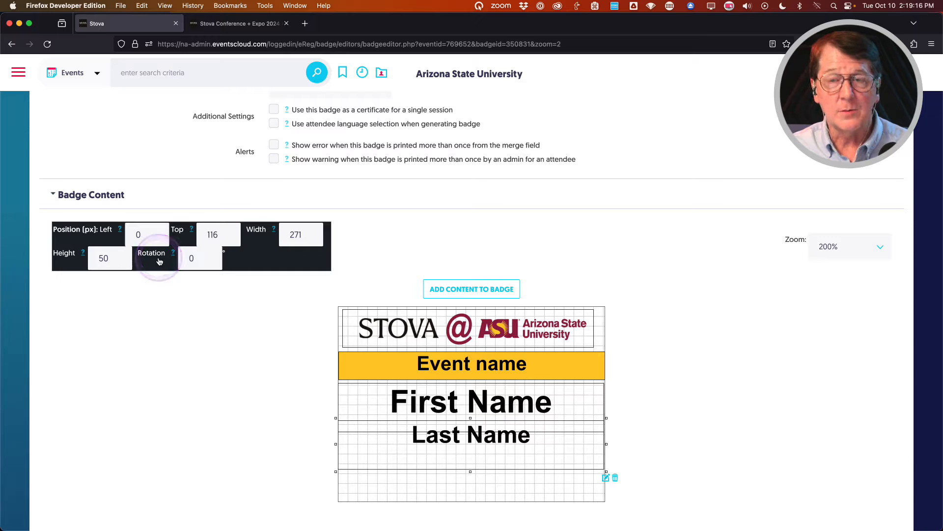
pyautogui.scroll(-3, 285, 359)
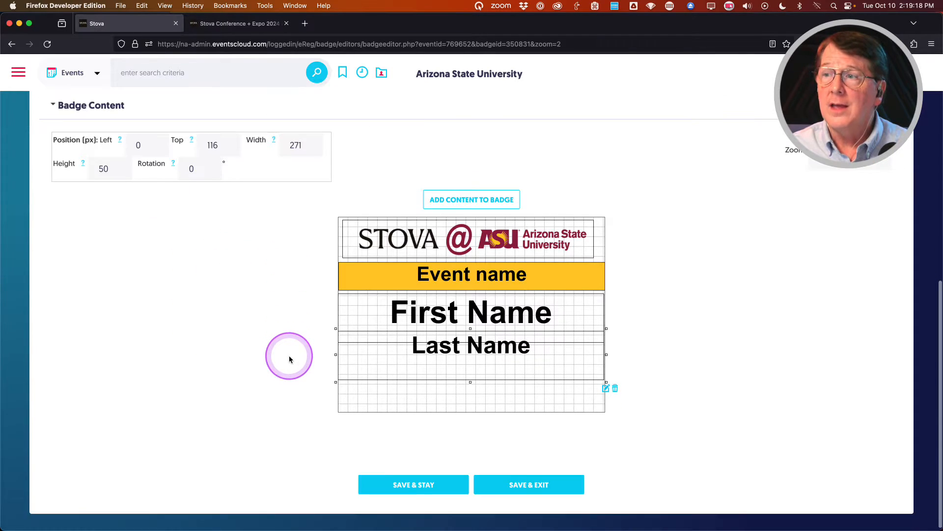
pyautogui.click(403, 487)
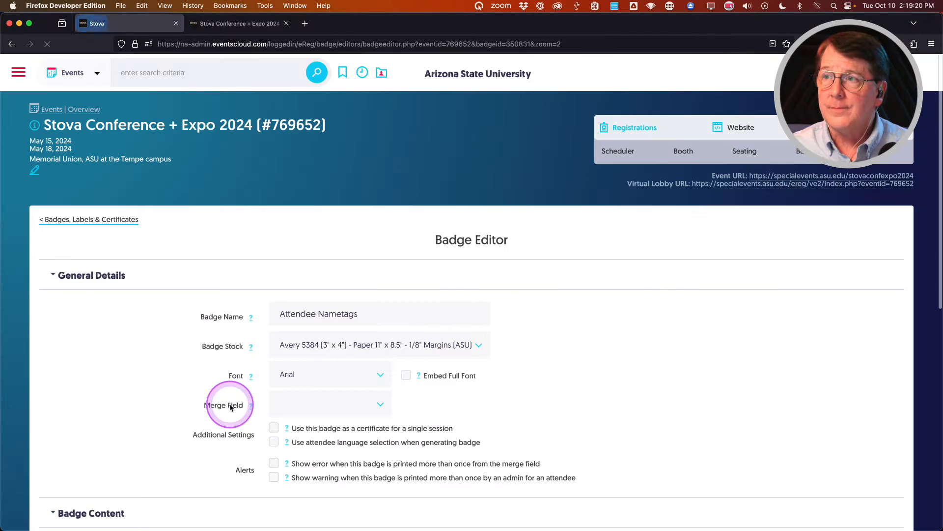
pyautogui.scroll(-7, 230, 404)
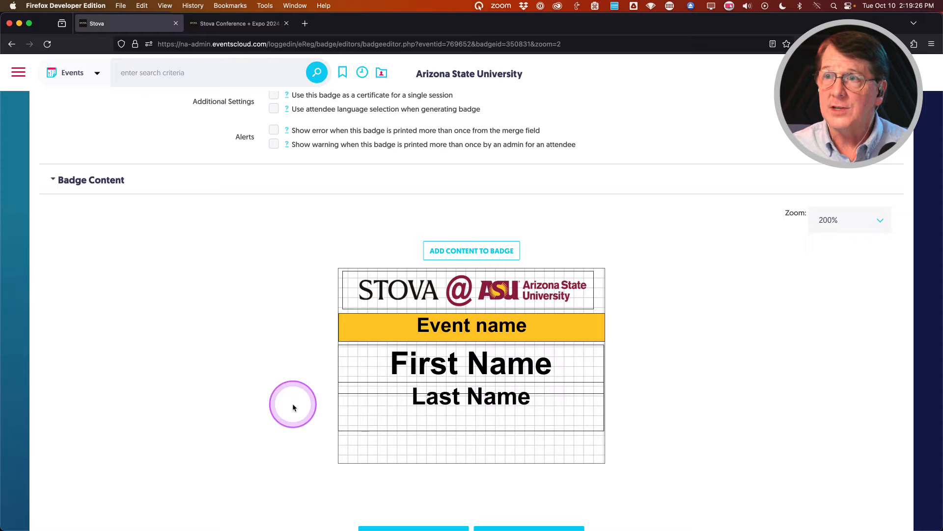
pyautogui.scroll(3, 293, 408)
pyautogui.scroll(-4, 293, 408)
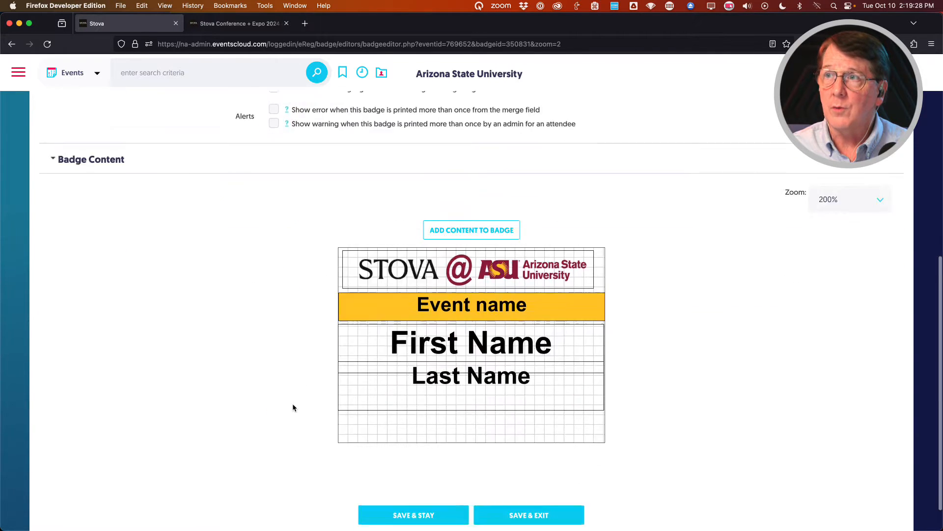
# Save the Attendee Nametags badge and make a copy of it.
pyautogui.click(548, 481)
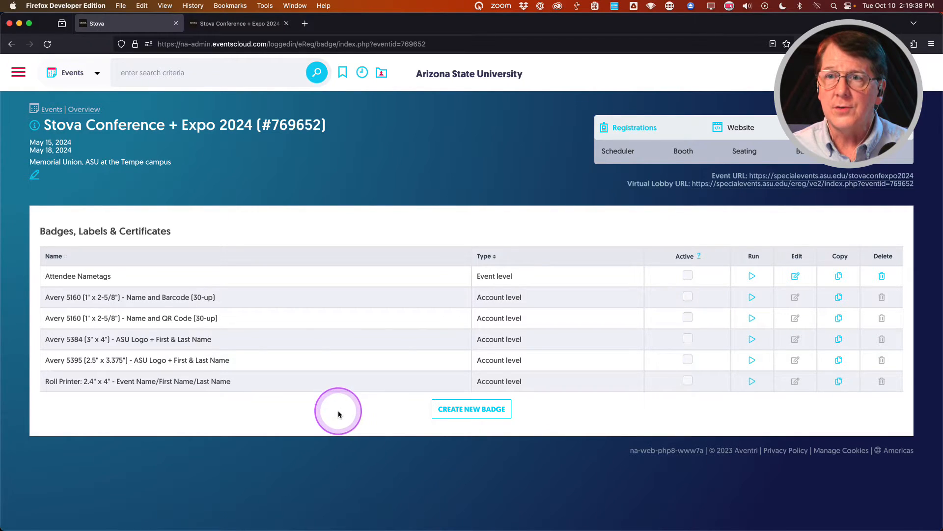
pyautogui.click(839, 276)
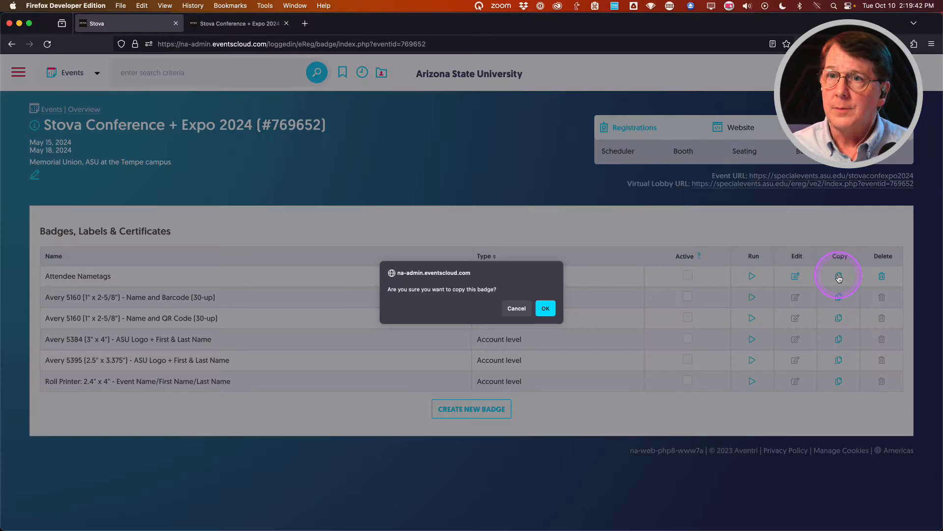
pyautogui.click(546, 308)
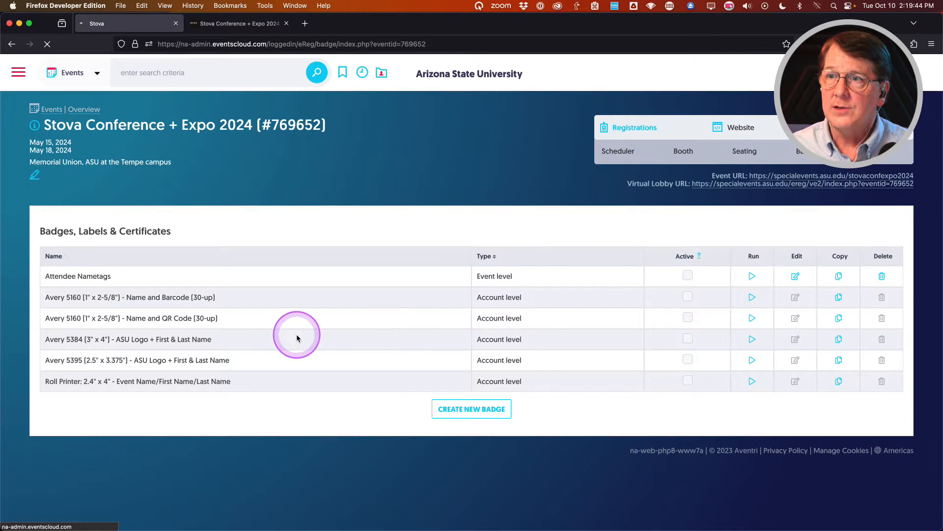
# Rename the copied badge to 'Exhibitor Nametags' and save it.
pyautogui.click(796, 300)
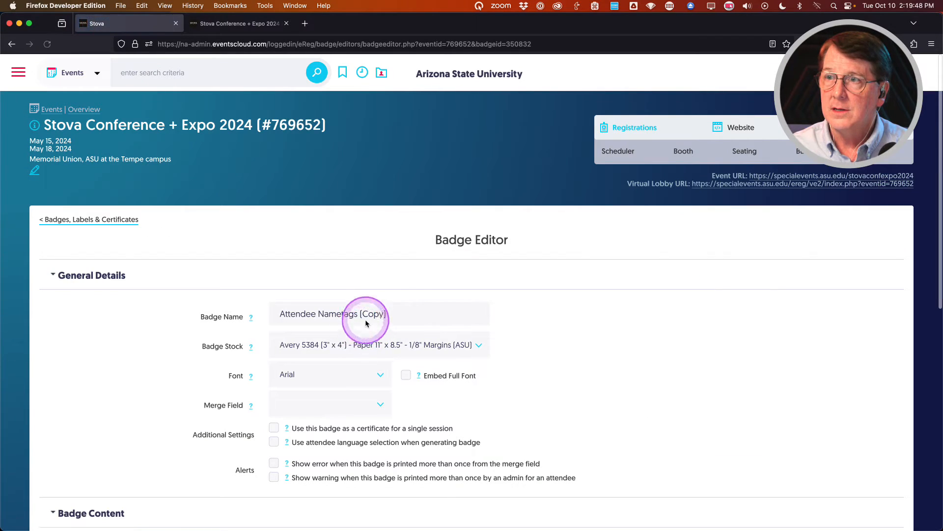
pyautogui.click(400, 311)
pyautogui.tripleClick(401, 311)
pyautogui.write('Ex')
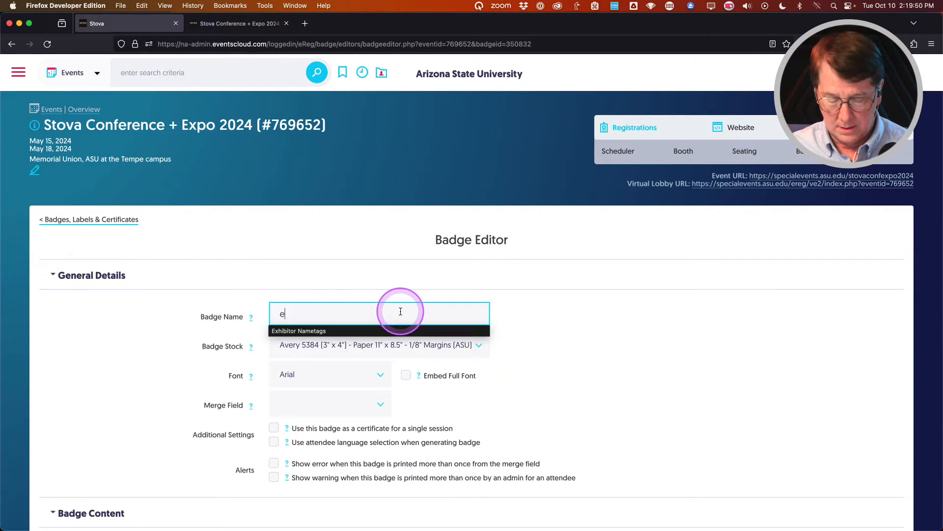
pyautogui.click(315, 332)
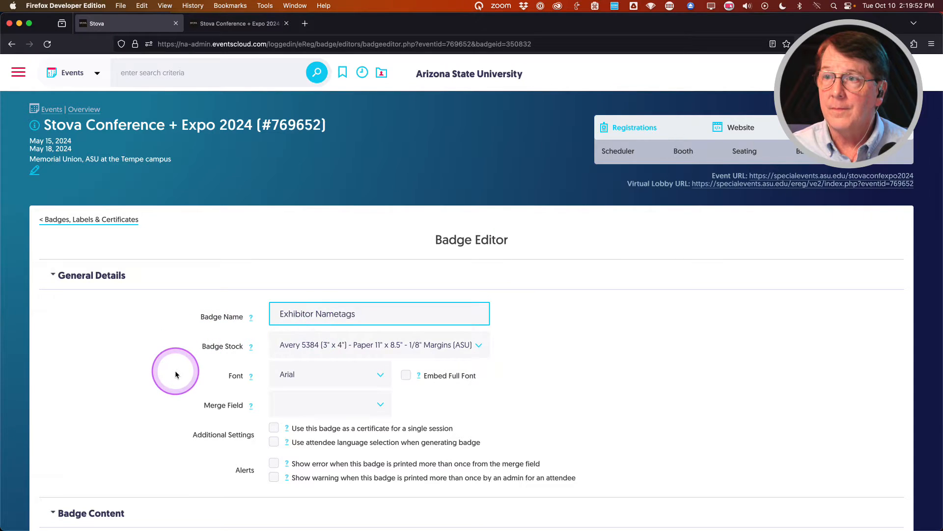
pyautogui.scroll(-3, 169, 373)
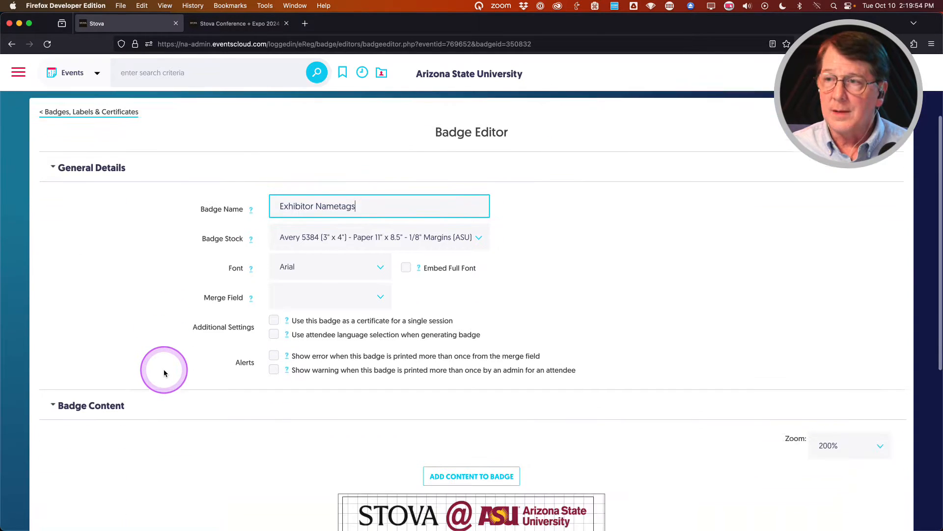
pyautogui.scroll(-5, 164, 373)
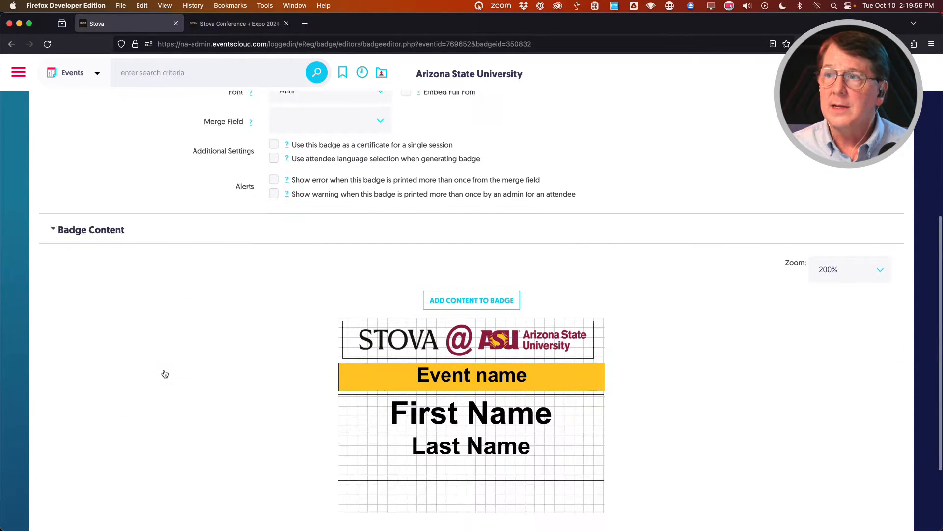
pyautogui.click(415, 517)
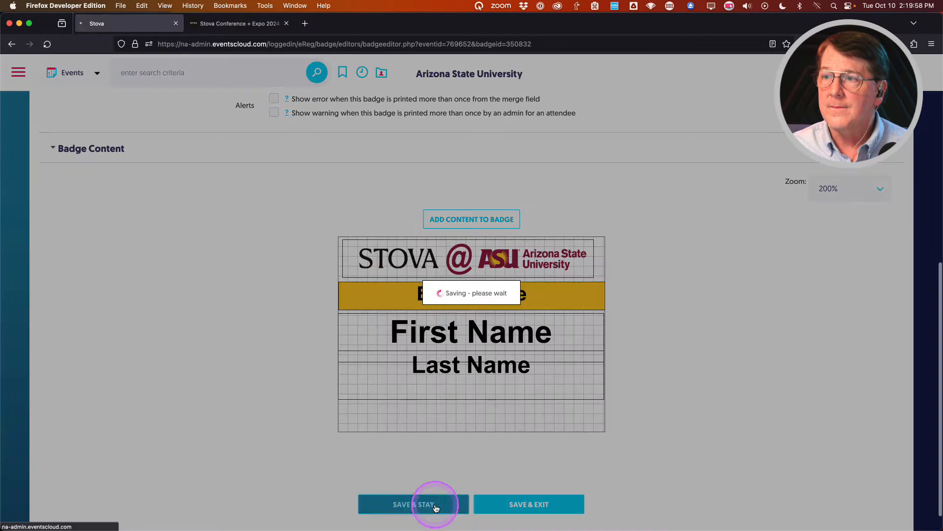
pyautogui.scroll(-8, 284, 440)
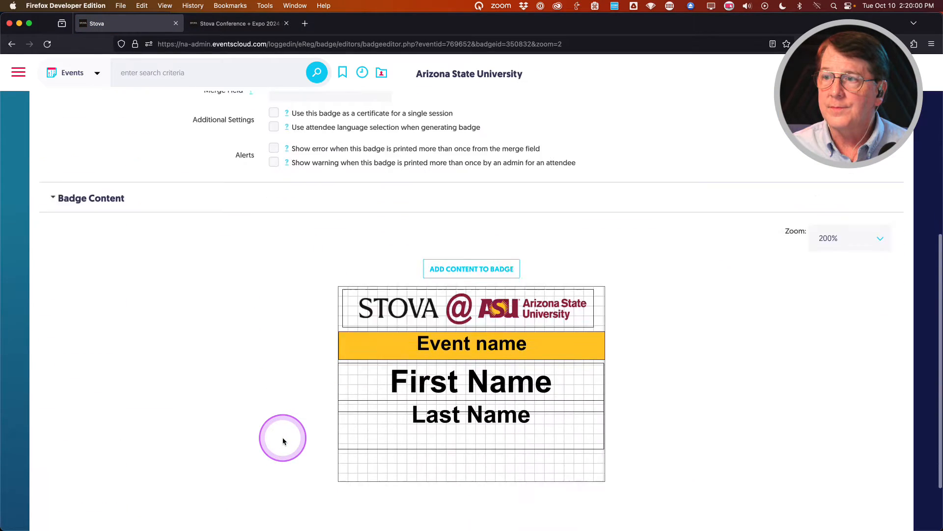
pyautogui.scroll(2, 295, 386)
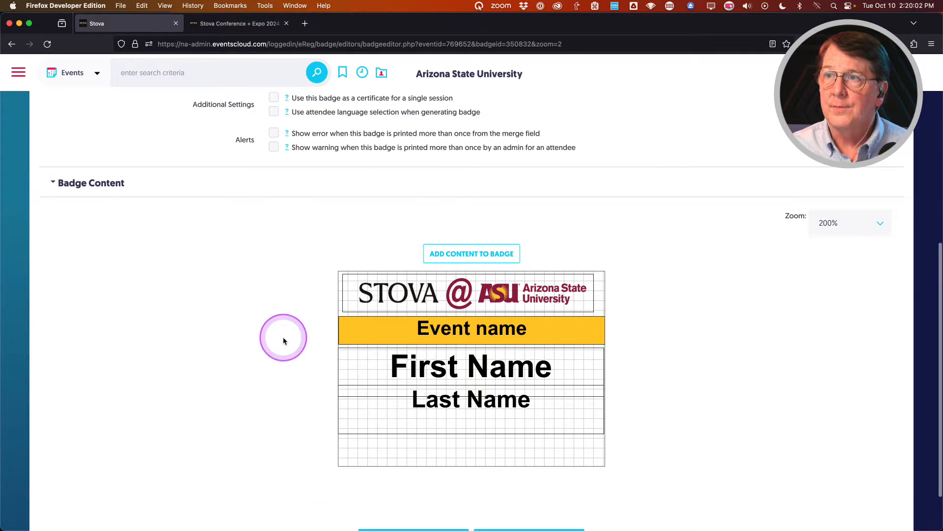
# Add an image element showing each registrant's uploaded photo to the badge.
pyautogui.click(476, 250)
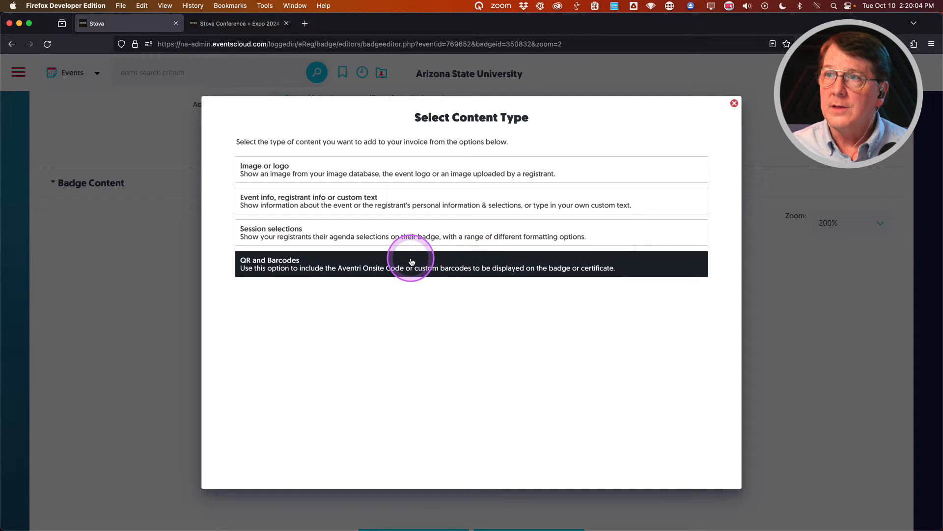
pyautogui.click(268, 165)
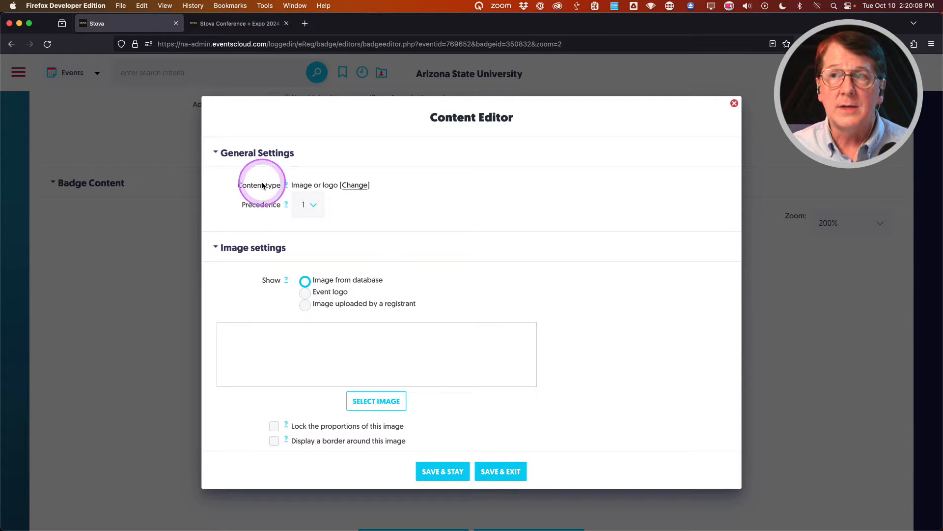
pyautogui.click(305, 307)
pyautogui.scroll(-2, 246, 297)
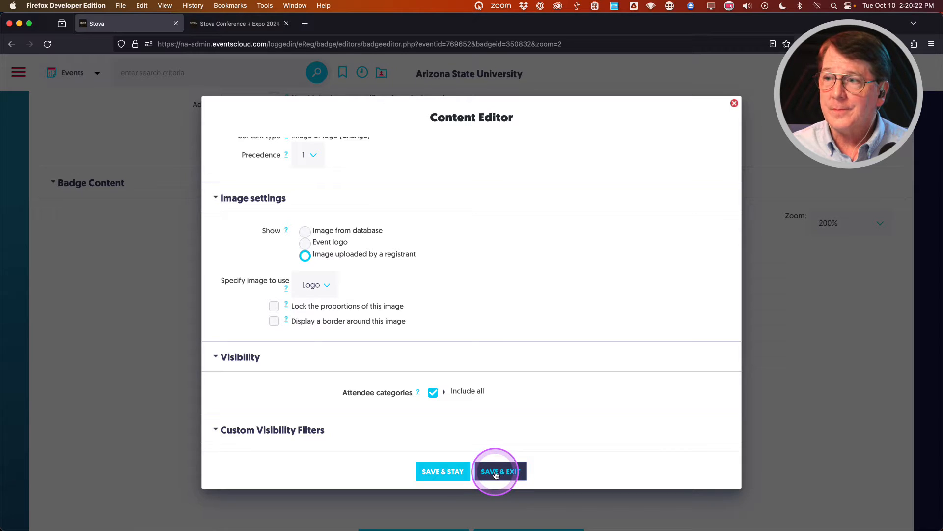
pyautogui.scroll(-2, 315, 396)
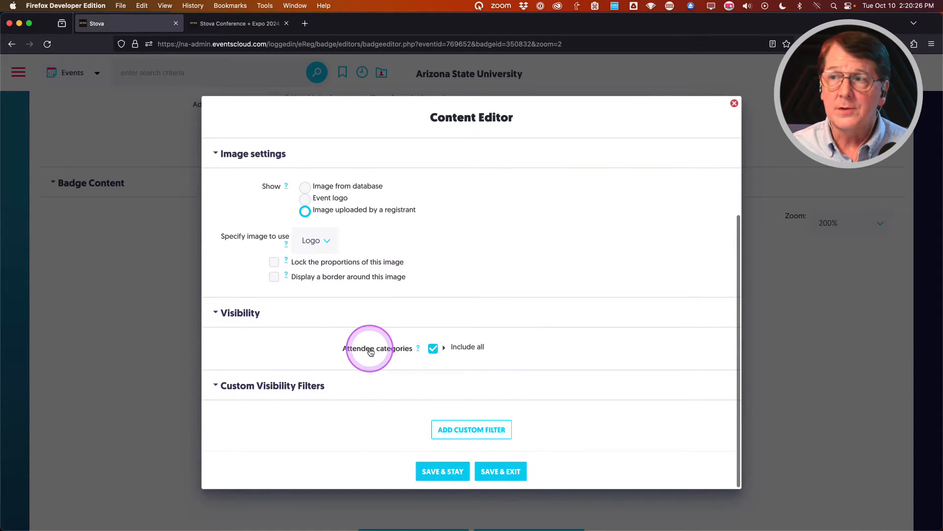
pyautogui.click(501, 471)
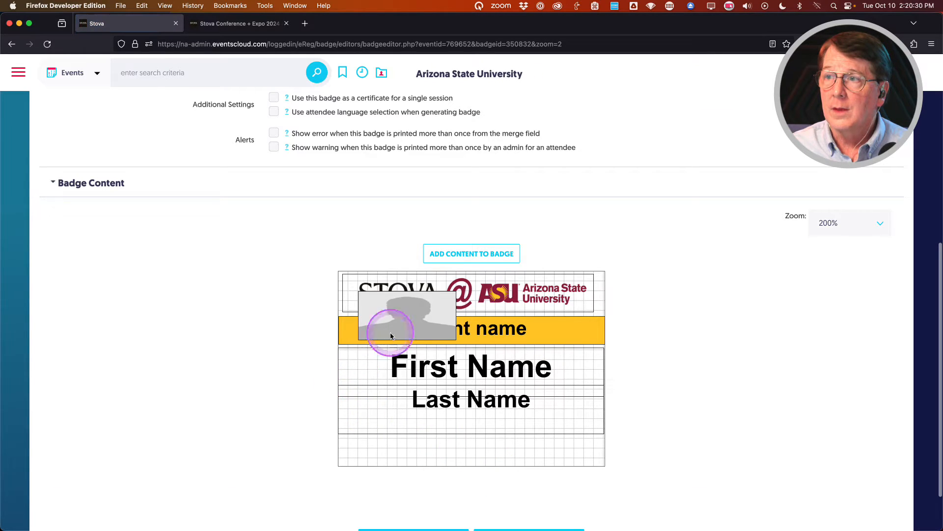
# Resize the photo to about 51×46 px at the badge's bottom-left and save.
pyautogui.click(391, 328)
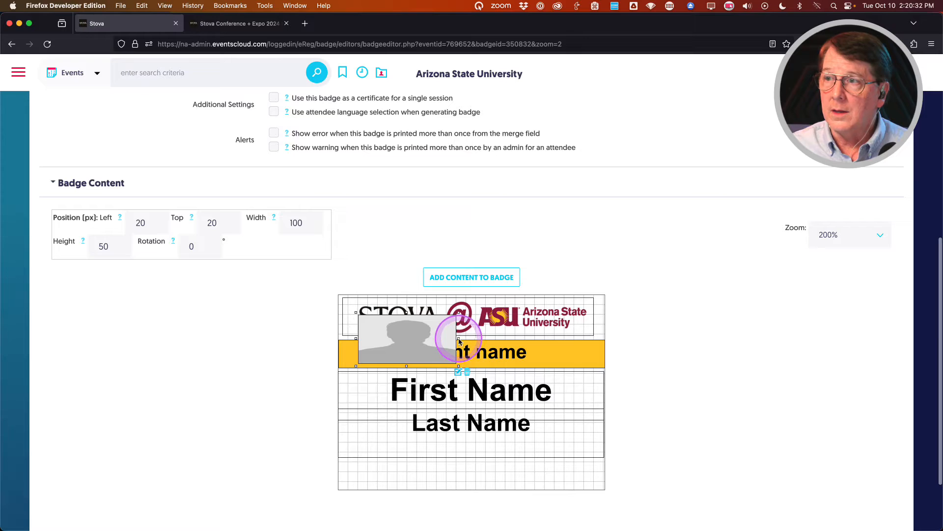
pyautogui.moveTo(459, 339); pyautogui.dragTo(425, 338)
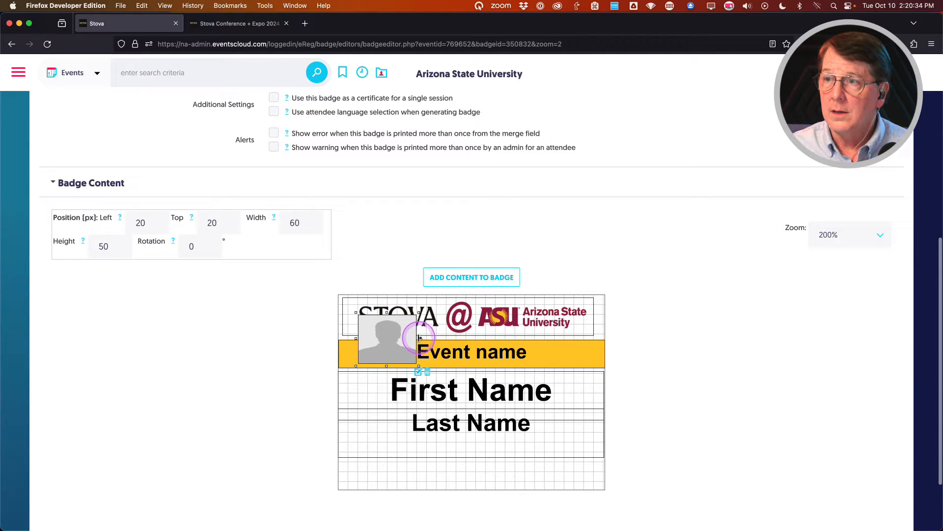
pyautogui.moveTo(382, 340); pyautogui.dragTo(373, 461)
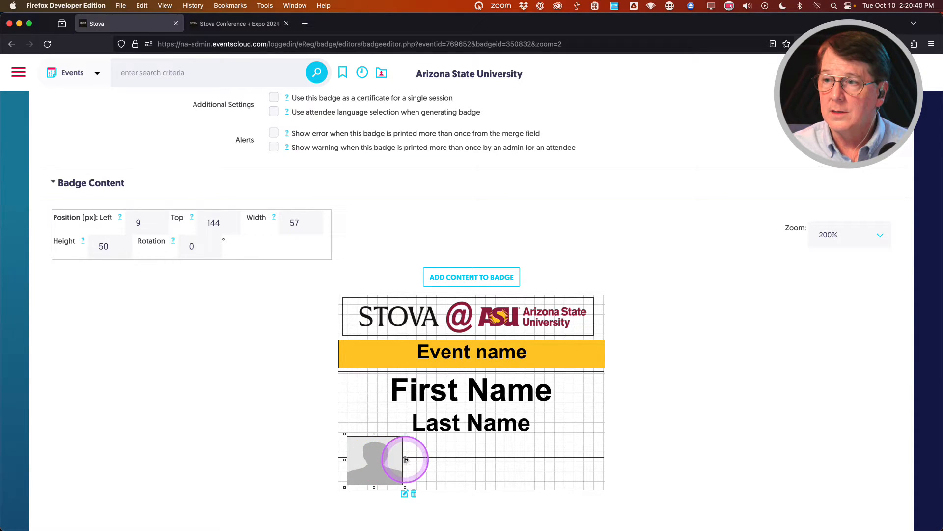
pyautogui.moveTo(406, 459); pyautogui.dragTo(399, 440)
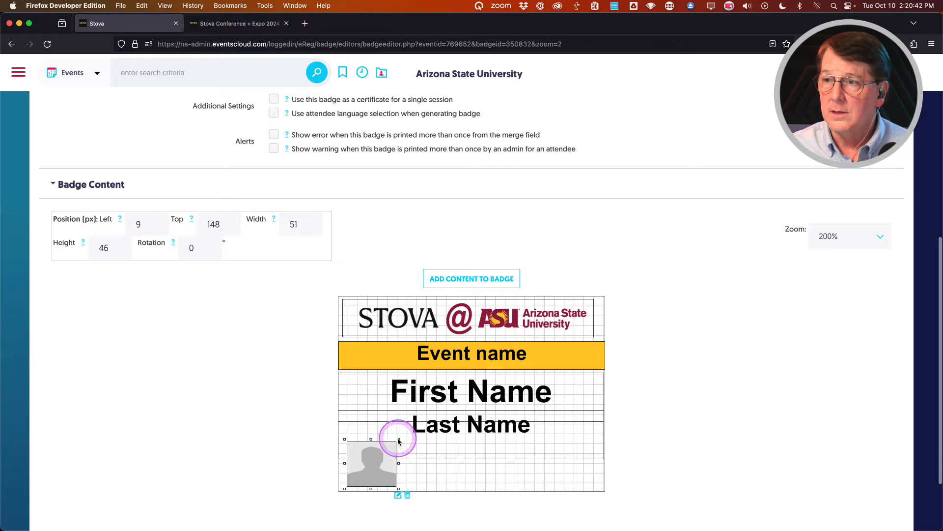
pyautogui.scroll(-2, 328, 435)
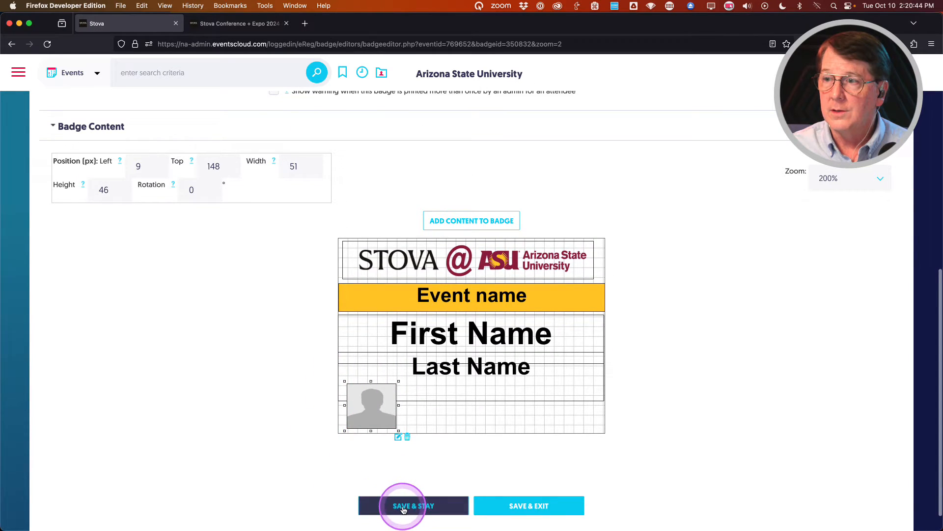
pyautogui.click(402, 506)
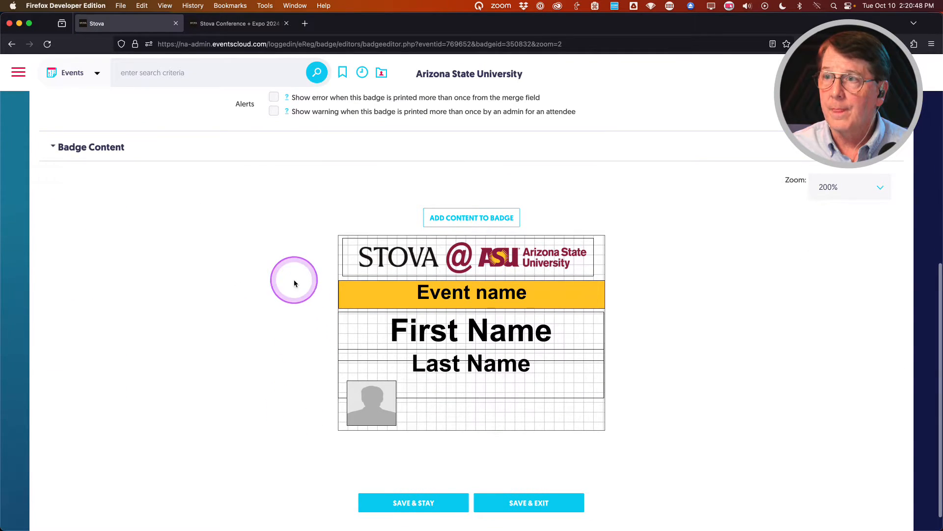
# Add a text content item in advanced setup with Job Title as its first field.
pyautogui.click(471, 218)
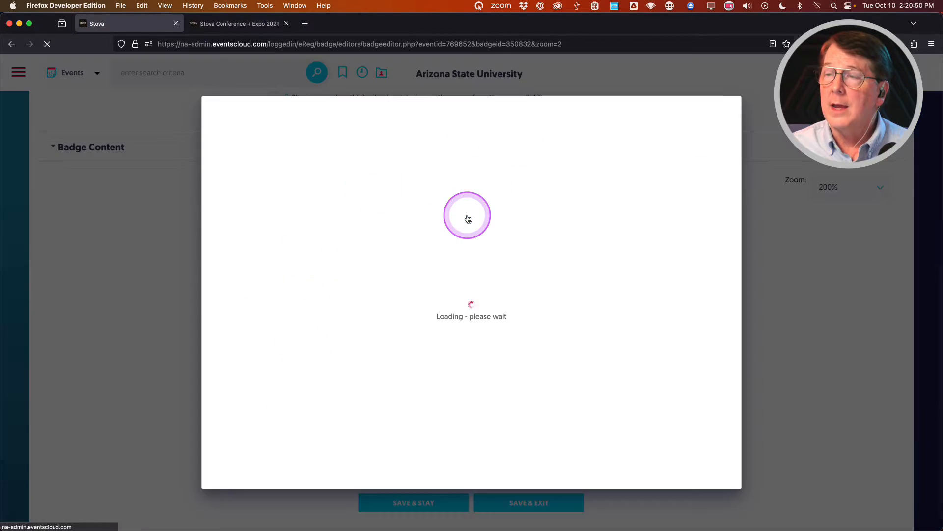
pyautogui.click(316, 198)
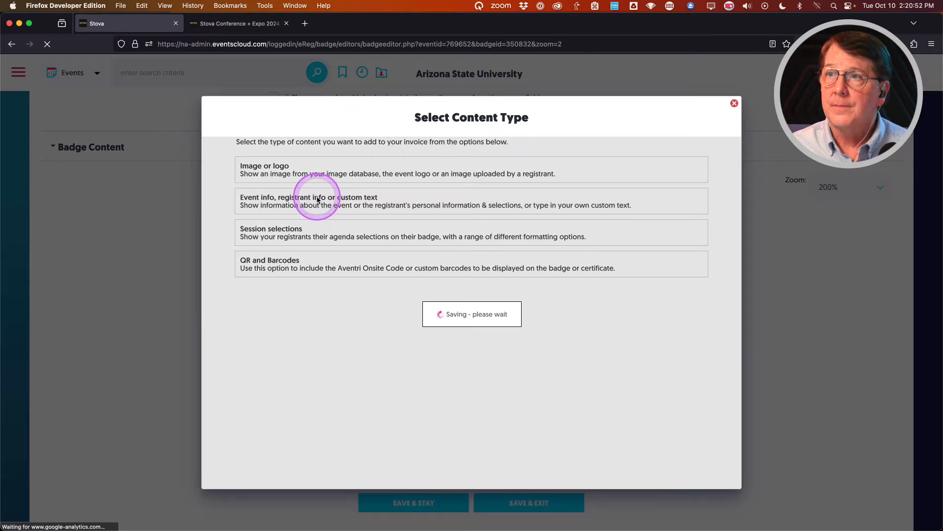
pyautogui.click(346, 329)
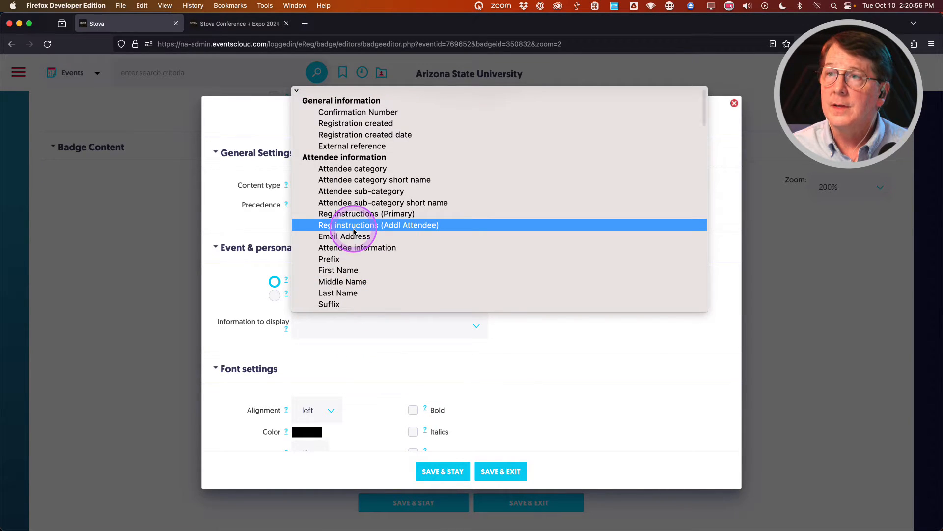
pyautogui.click(243, 290)
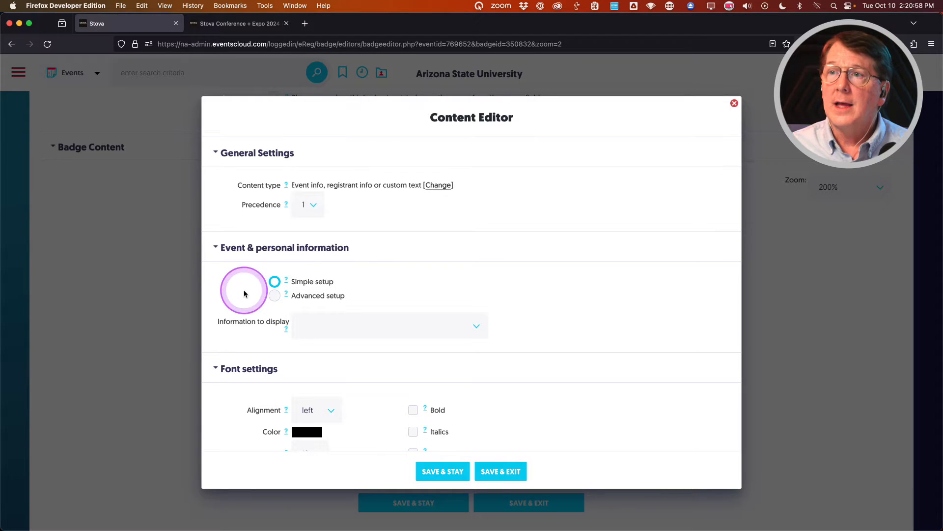
pyautogui.click(275, 295)
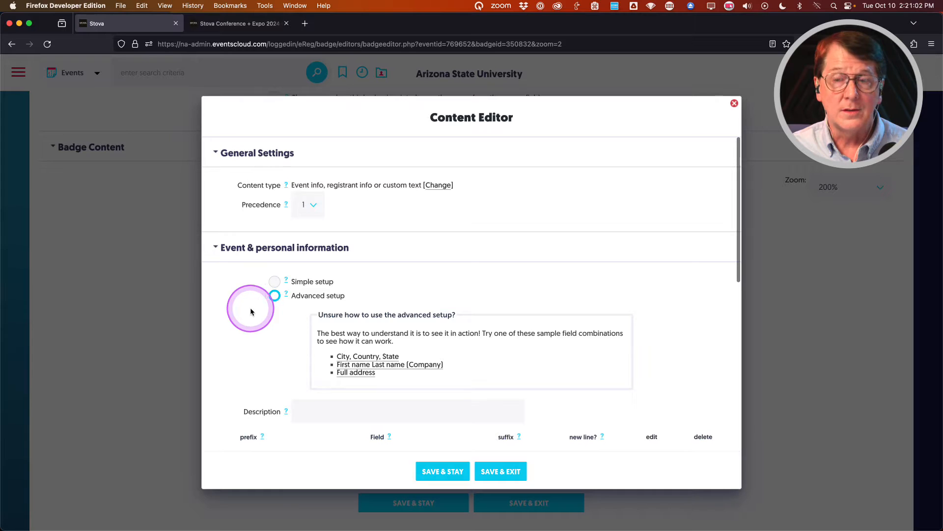
pyautogui.scroll(-3, 249, 308)
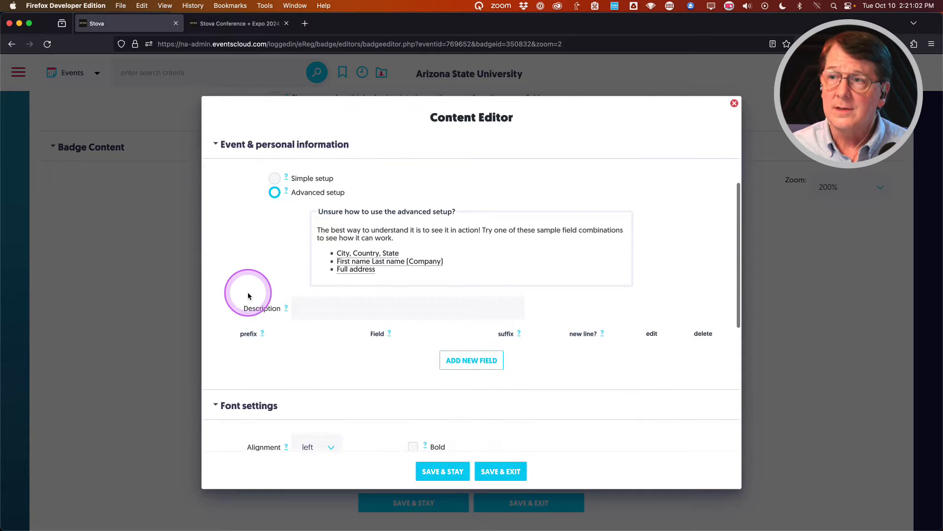
pyautogui.click(448, 360)
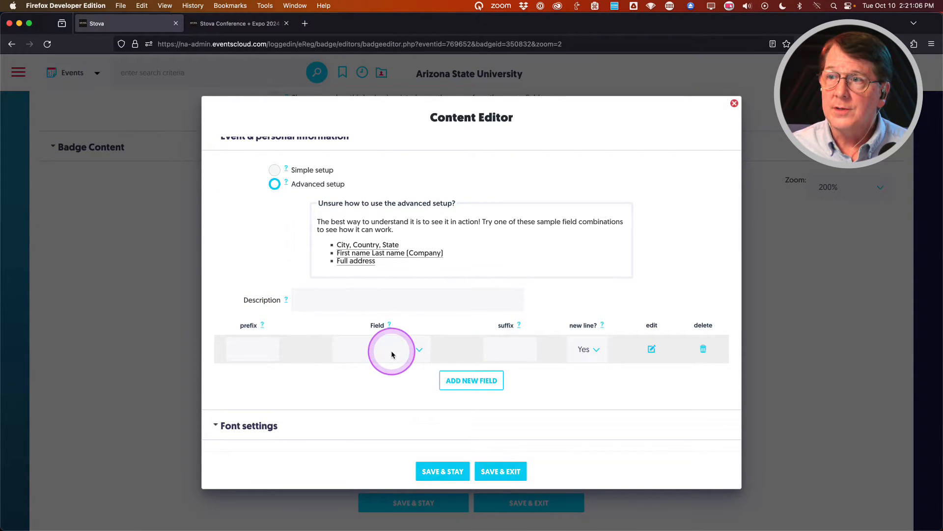
pyautogui.click(391, 349)
pyautogui.scroll(-1, 436, 287)
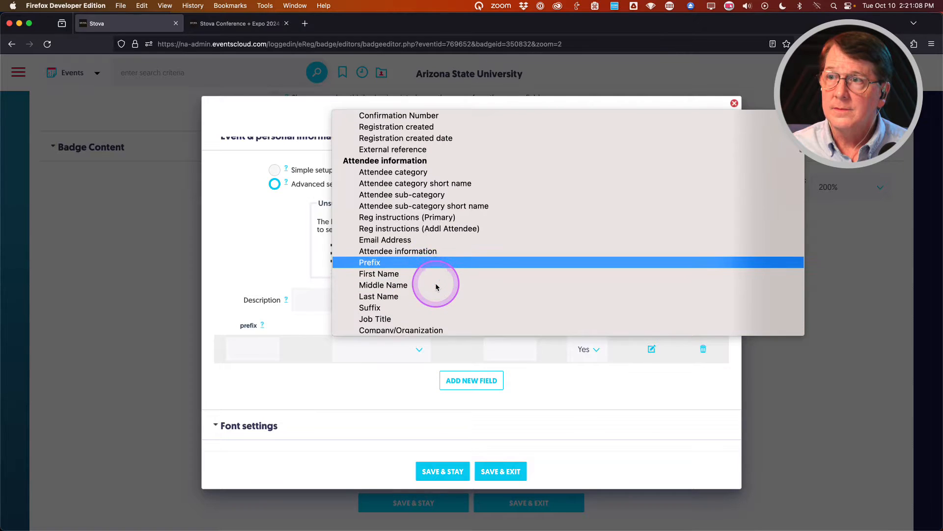
pyautogui.scroll(-2, 436, 287)
pyautogui.click(383, 286)
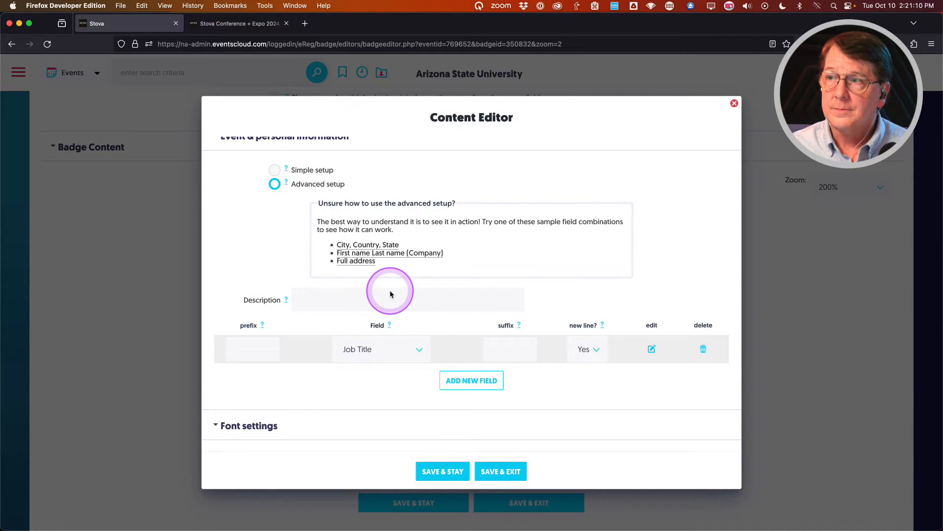
# Add a second field row set to Company/Organization.
pyautogui.click(461, 381)
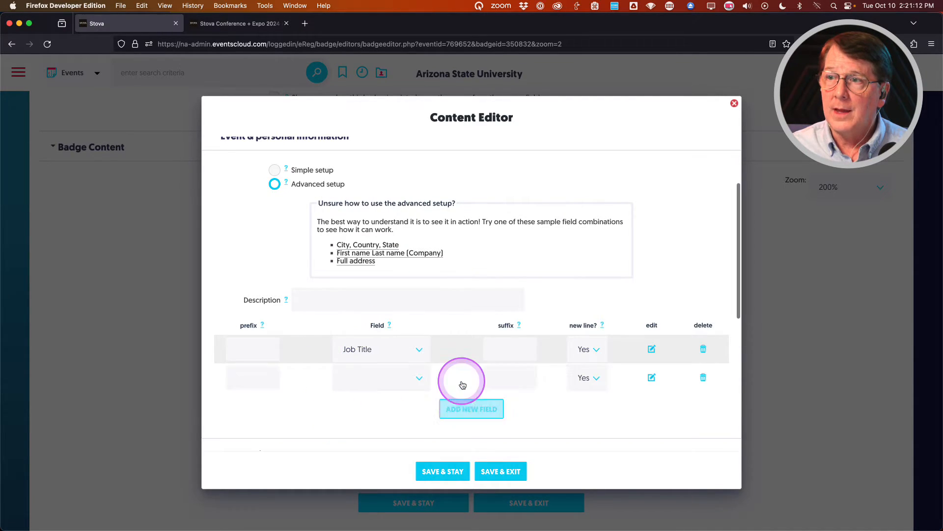
pyautogui.click(400, 379)
pyautogui.click(411, 340)
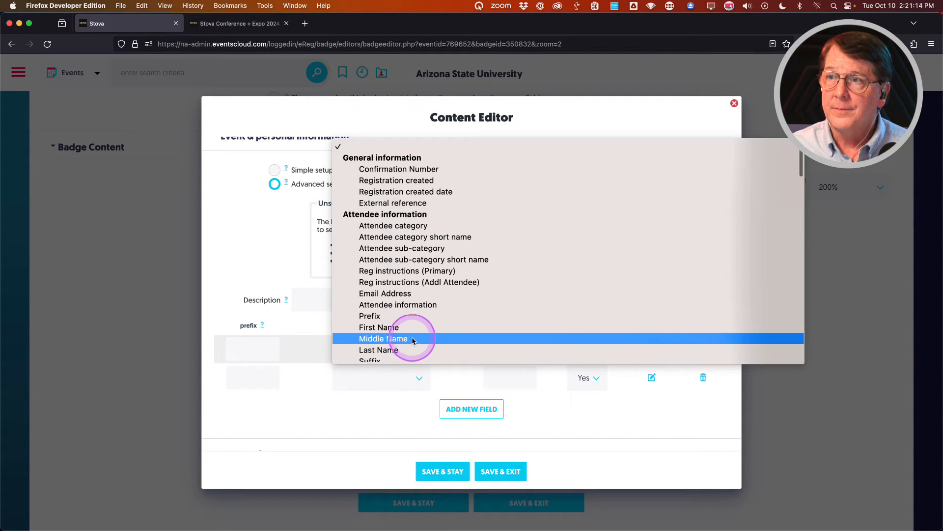
pyautogui.scroll(-3, 414, 339)
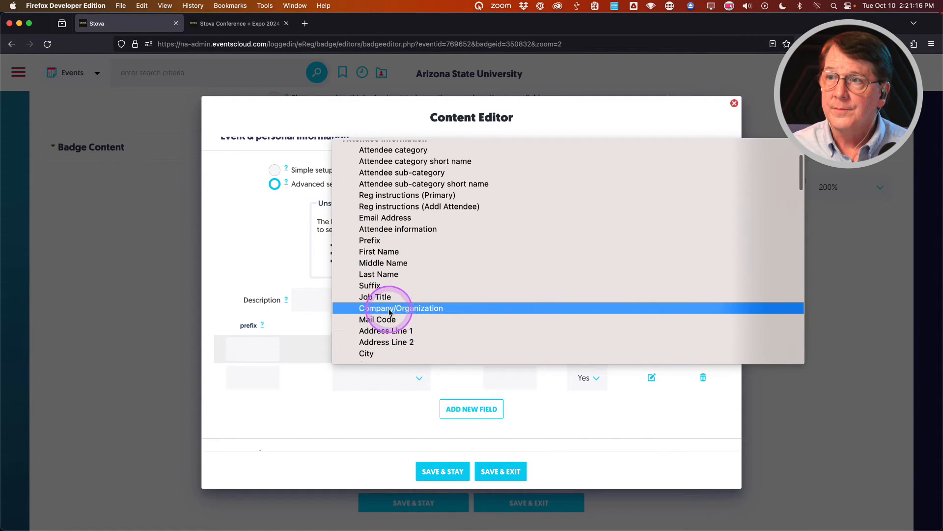
pyautogui.click(390, 312)
pyautogui.scroll(-1, 373, 408)
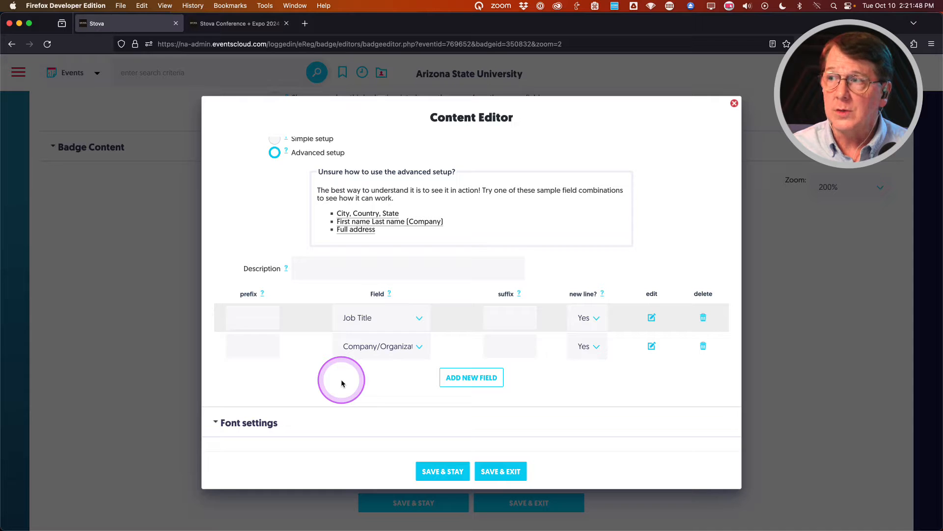
pyautogui.scroll(-5, 341, 383)
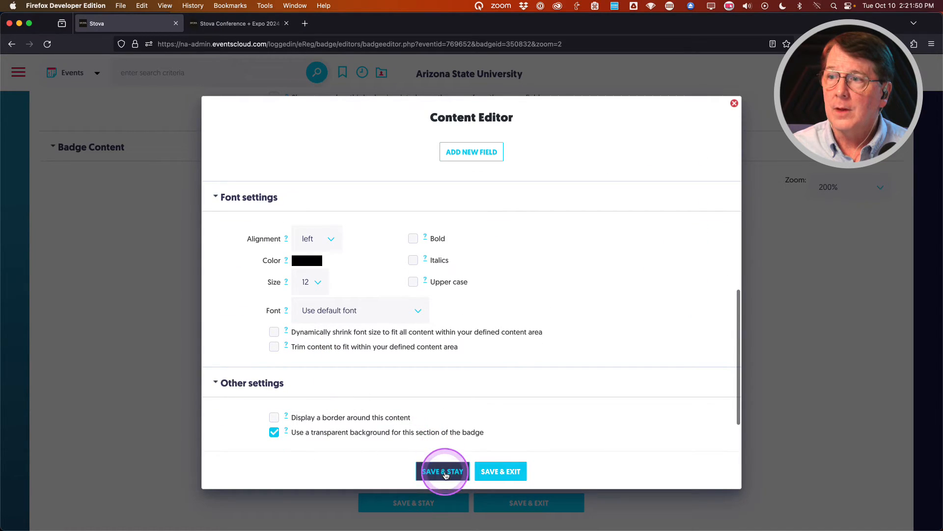
# Save the content block and override Job Title's font to italic, size 14.
pyautogui.click(444, 471)
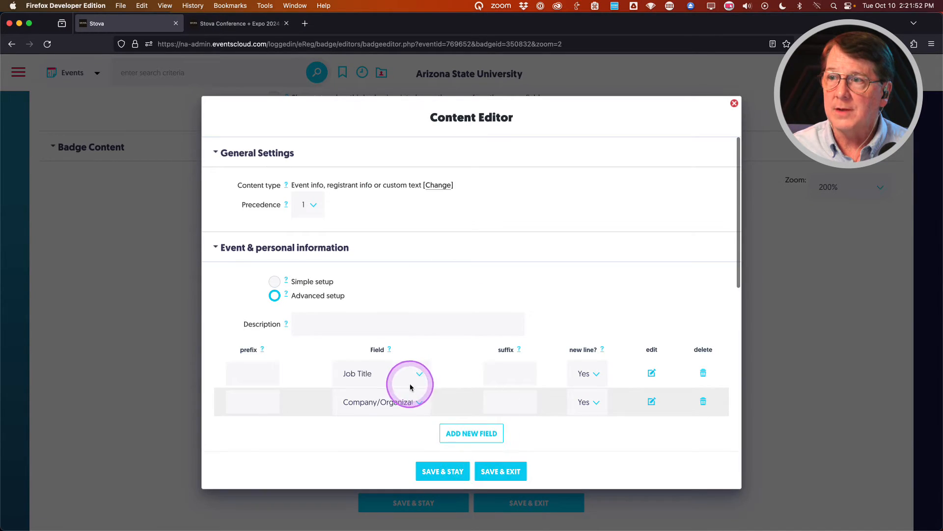
pyautogui.click(652, 373)
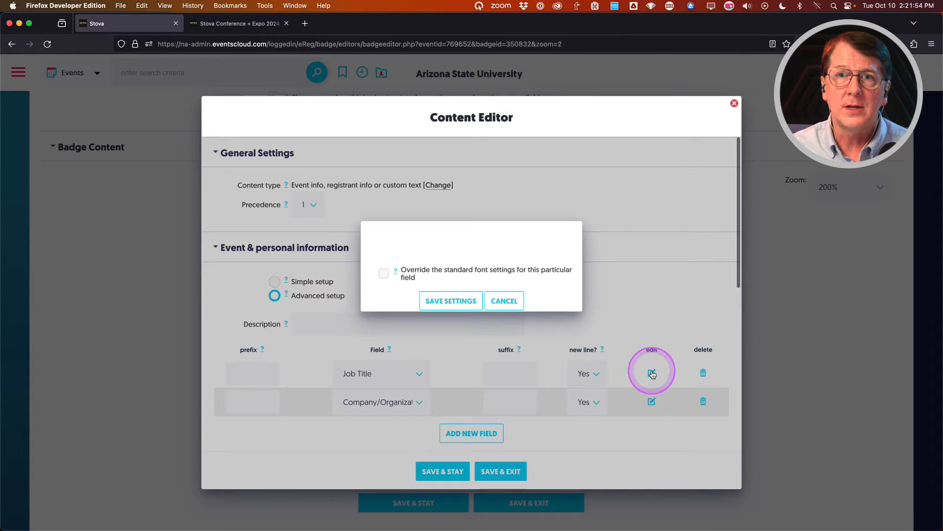
pyautogui.click(383, 273)
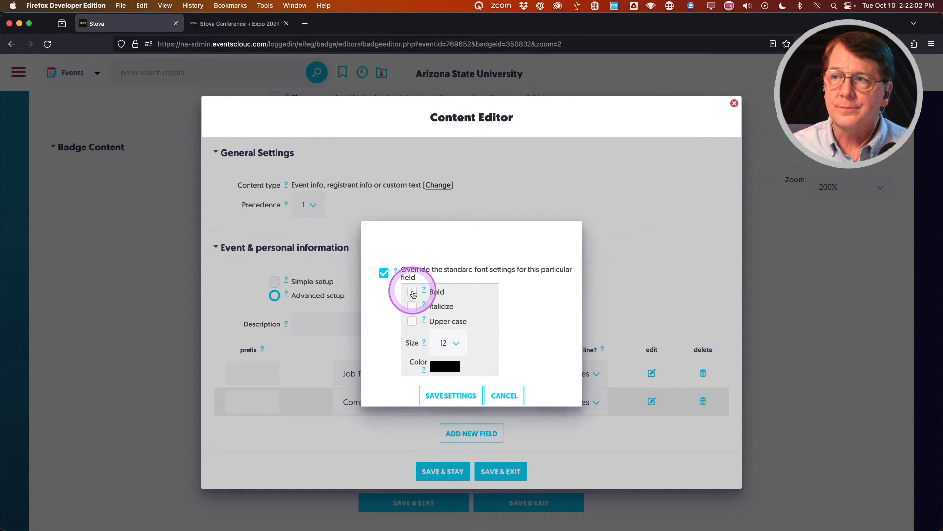
pyautogui.click(412, 306)
pyautogui.click(448, 344)
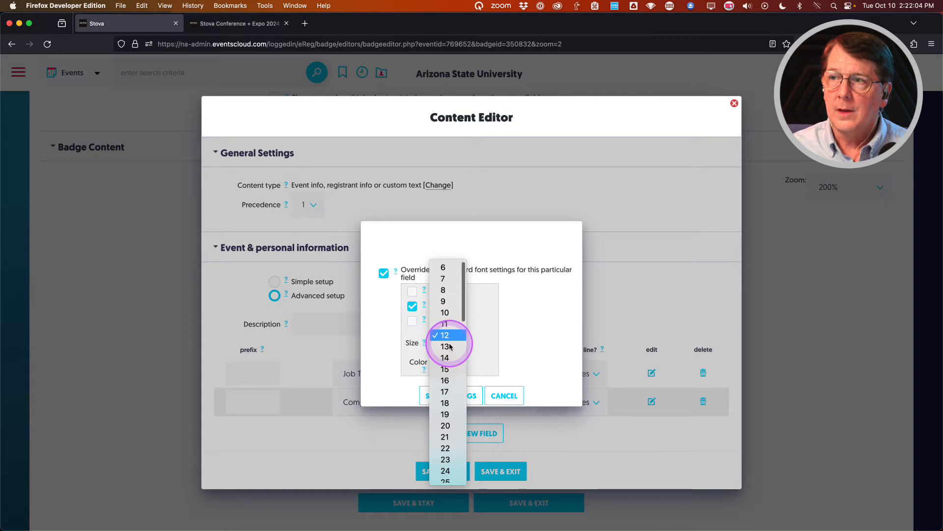
pyautogui.click(445, 358)
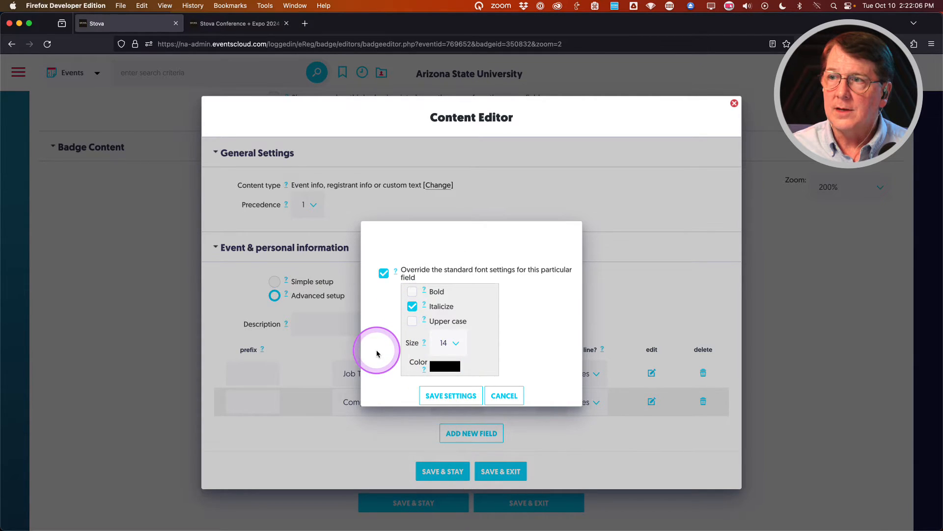
pyautogui.scroll(-1, 378, 352)
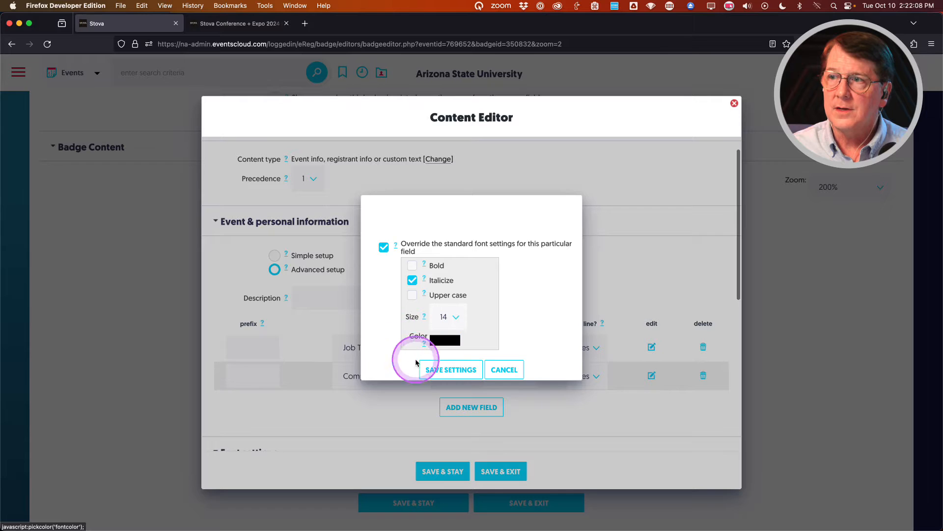
pyautogui.click(451, 370)
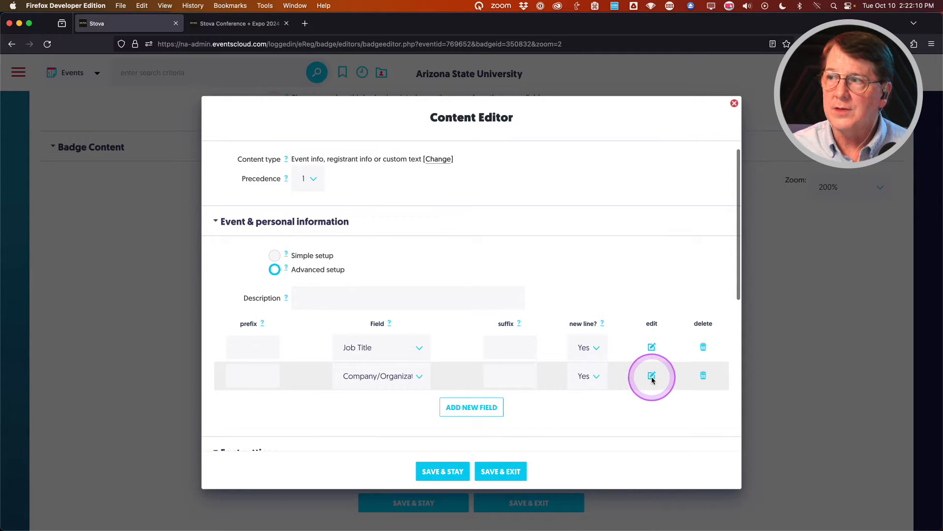
# Override Company/Organization's font to bold, size 18, then save and close the block.
pyautogui.click(652, 377)
pyautogui.click(384, 274)
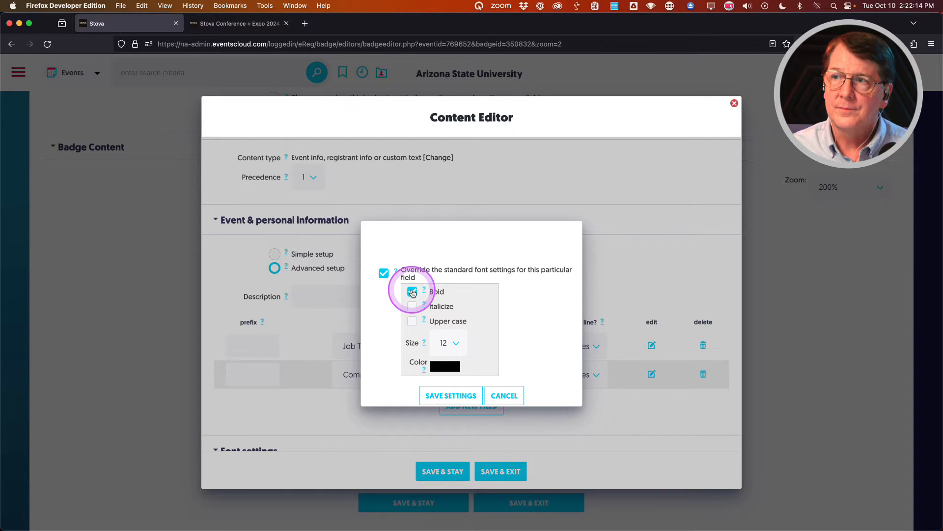
pyautogui.click(448, 342)
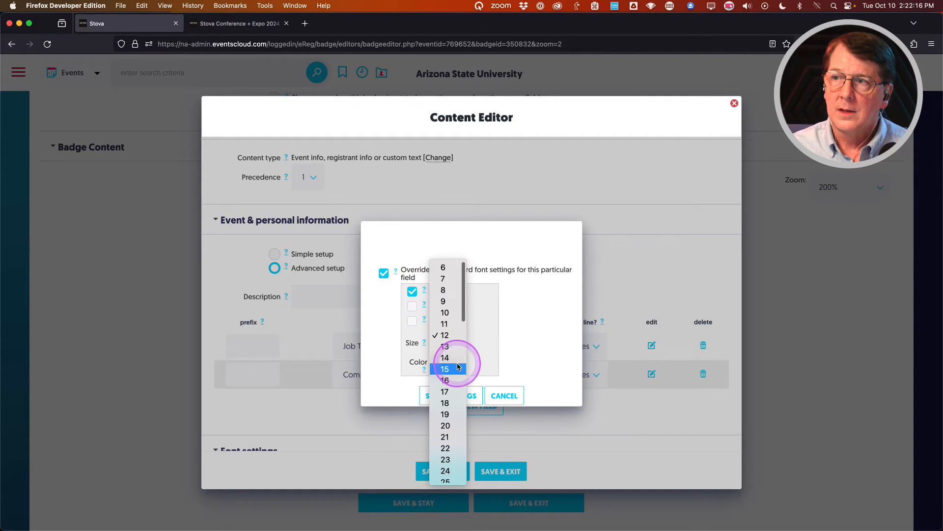
pyautogui.click(446, 403)
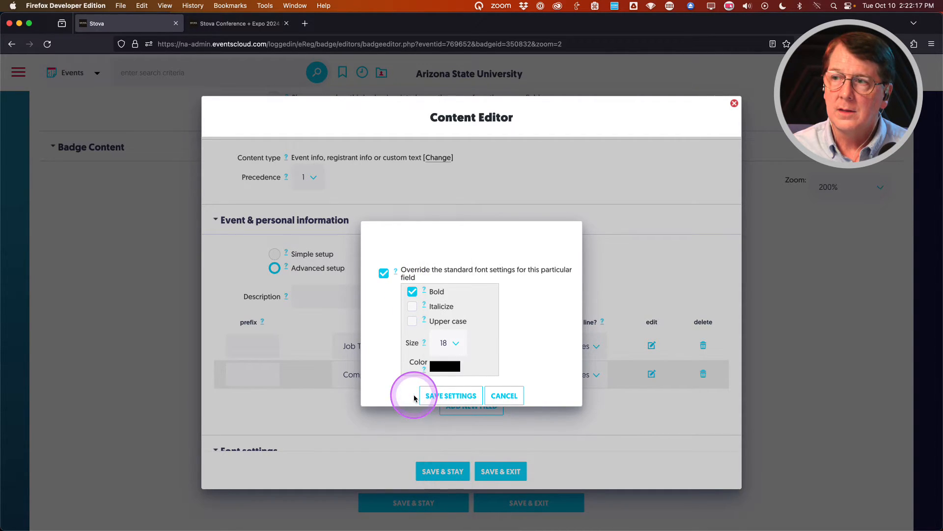
pyautogui.click(456, 397)
pyautogui.scroll(-5, 369, 411)
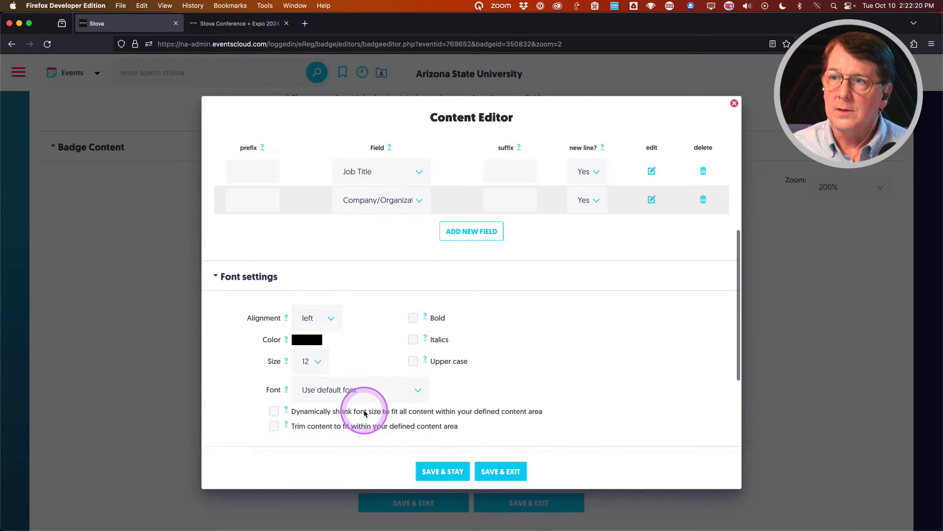
pyautogui.scroll(-3, 364, 413)
pyautogui.scroll(2, 364, 414)
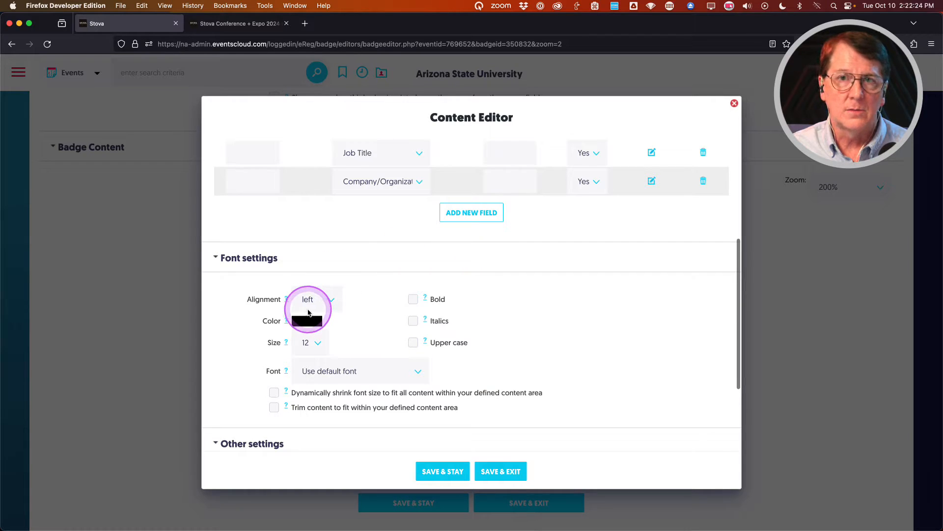
pyautogui.scroll(-6, 309, 312)
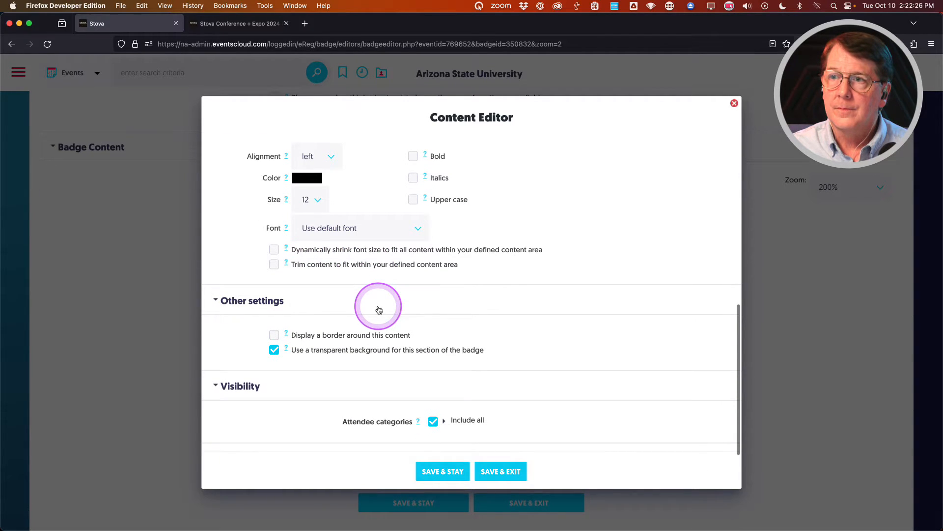
pyautogui.scroll(-3, 379, 310)
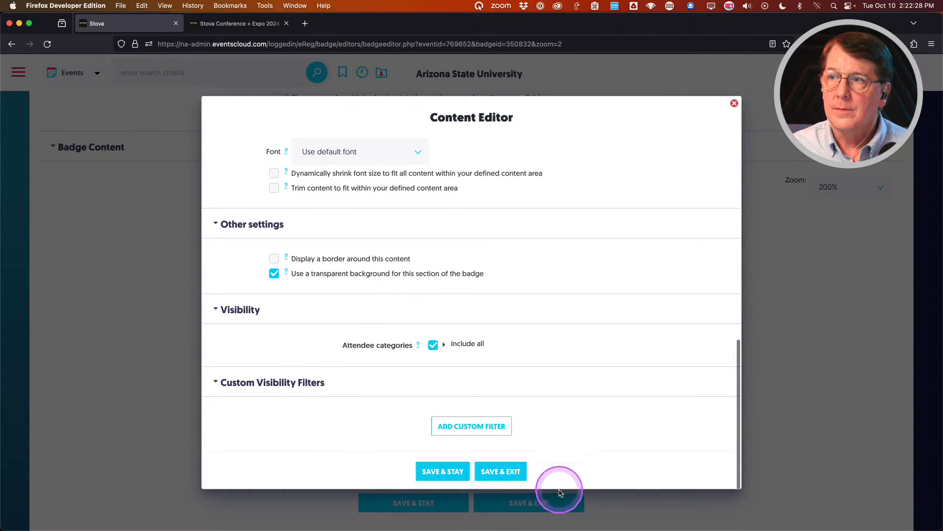
pyautogui.click(505, 472)
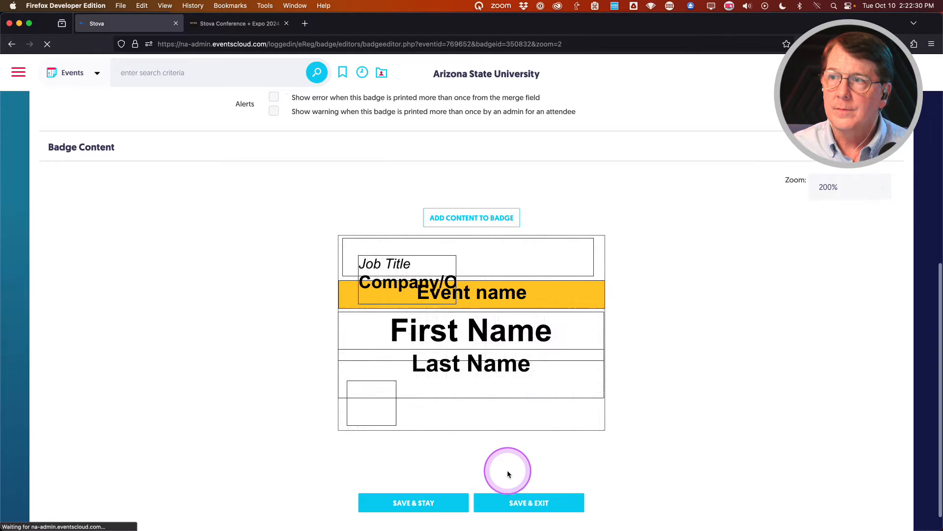
# Move the Job Title/Company block beside the photo, widen it to 206×46 px, and save.
pyautogui.moveTo(403, 284); pyautogui.dragTo(450, 420)
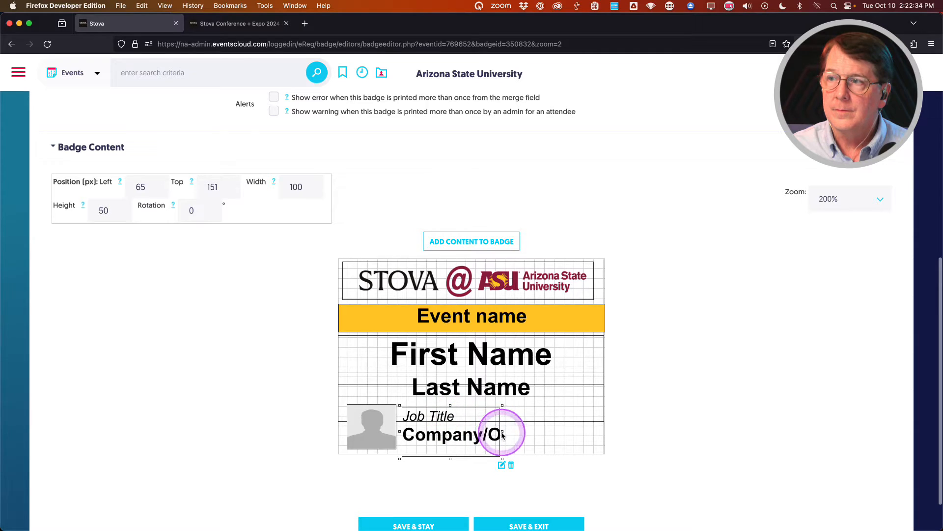
pyautogui.moveTo(502, 435); pyautogui.dragTo(602, 434)
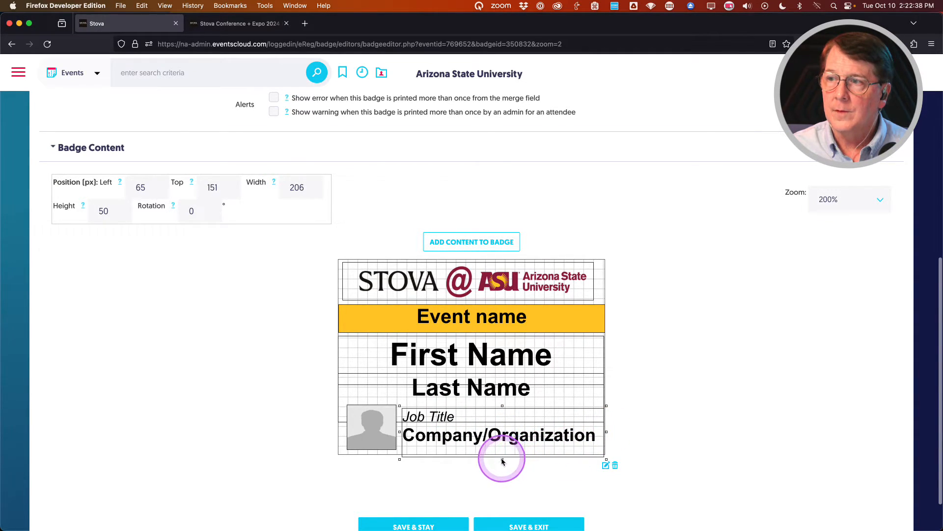
pyautogui.moveTo(502, 459); pyautogui.dragTo(503, 457)
pyautogui.scroll(-2, 226, 382)
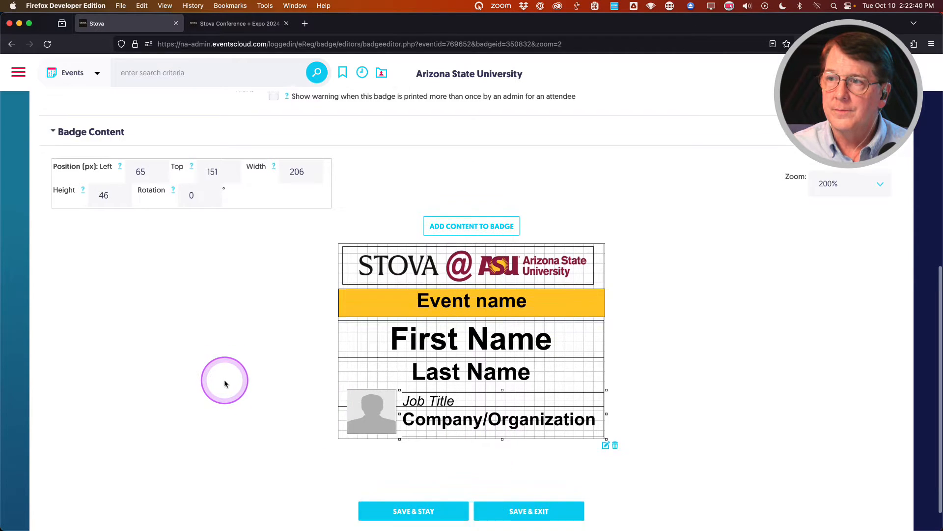
pyautogui.click(450, 492)
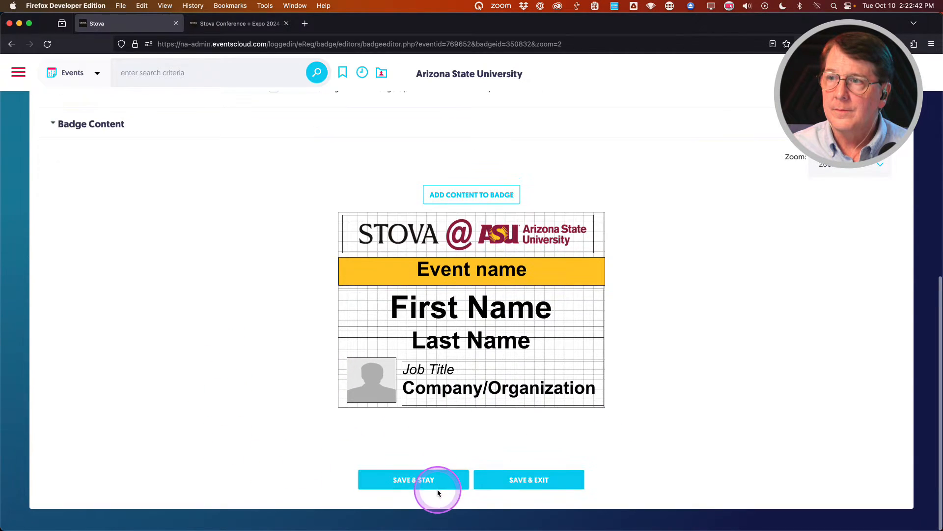
pyautogui.click(416, 479)
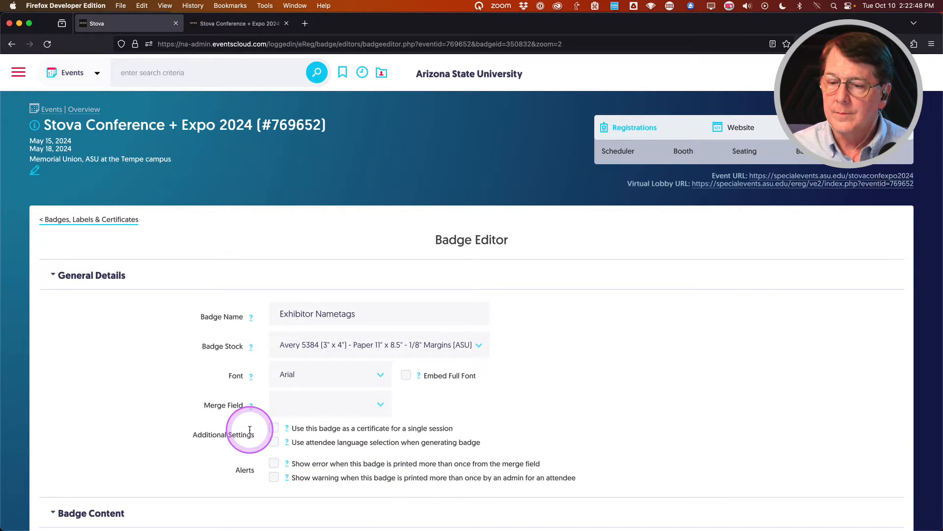
# Save and exit the Exhibitor Nametags badge back to the Badges, Labels & Certificates list.
pyautogui.scroll(-10, 251, 429)
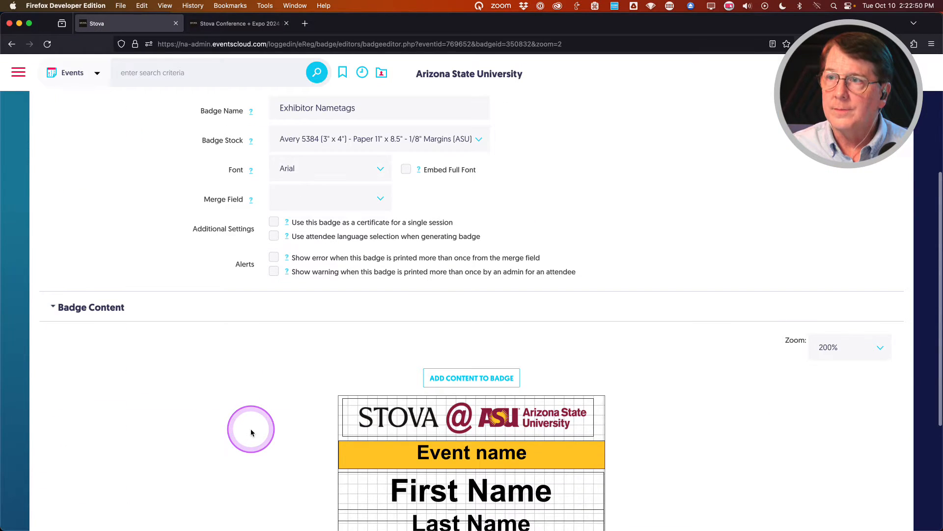
pyautogui.scroll(-1, 251, 432)
pyautogui.click(551, 500)
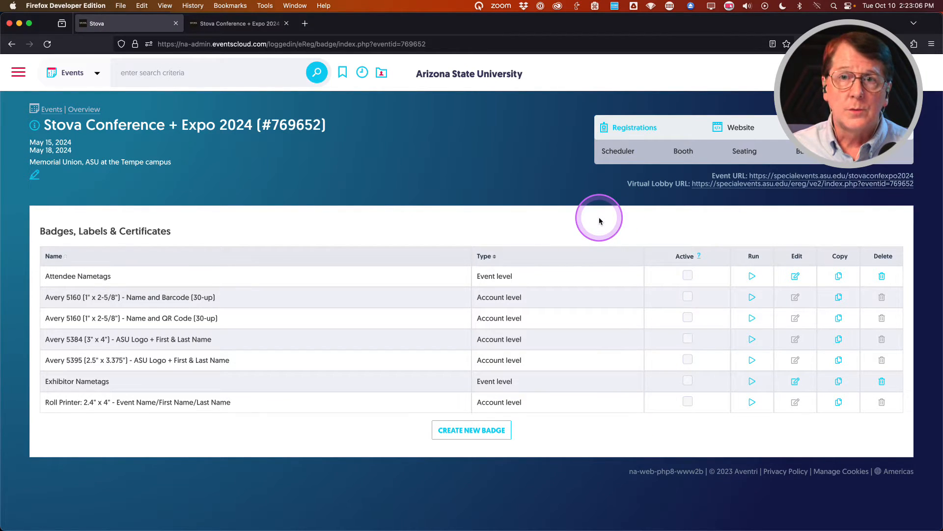
# Start generating Attendee Nametags and set the attendee category to General Admission.
pyautogui.click(752, 276)
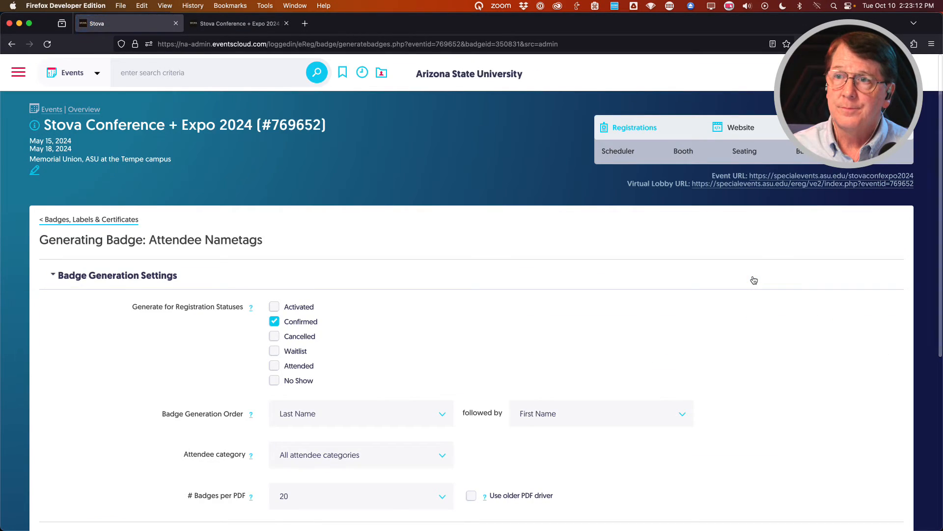
pyautogui.scroll(-3, 118, 358)
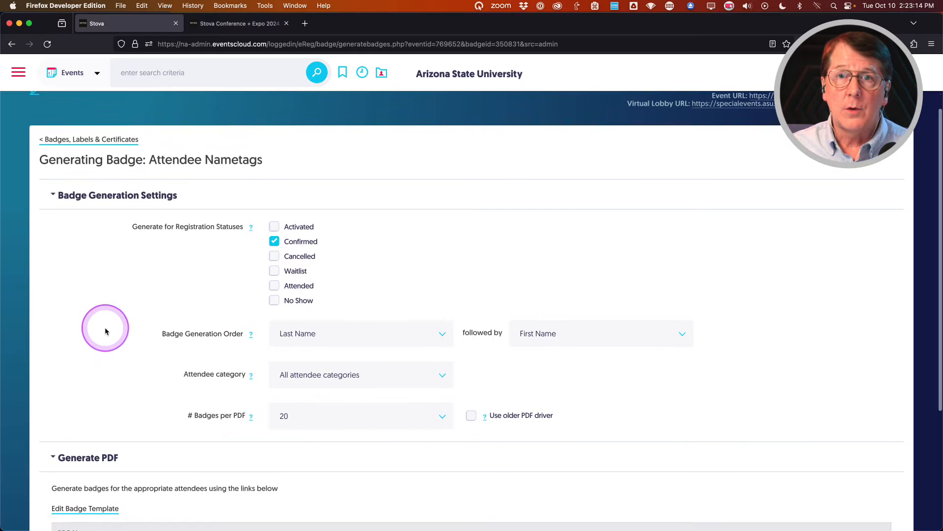
pyautogui.scroll(-1, 99, 333)
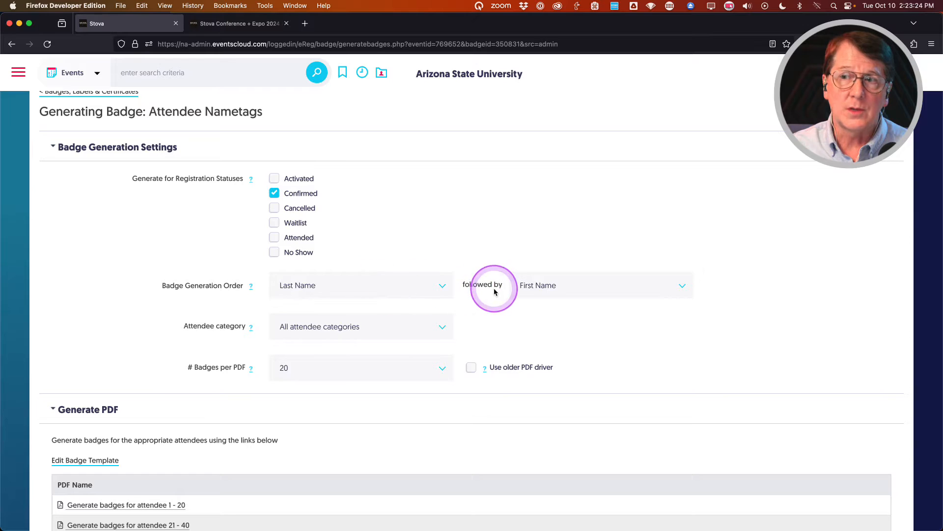
pyautogui.scroll(-1, 86, 307)
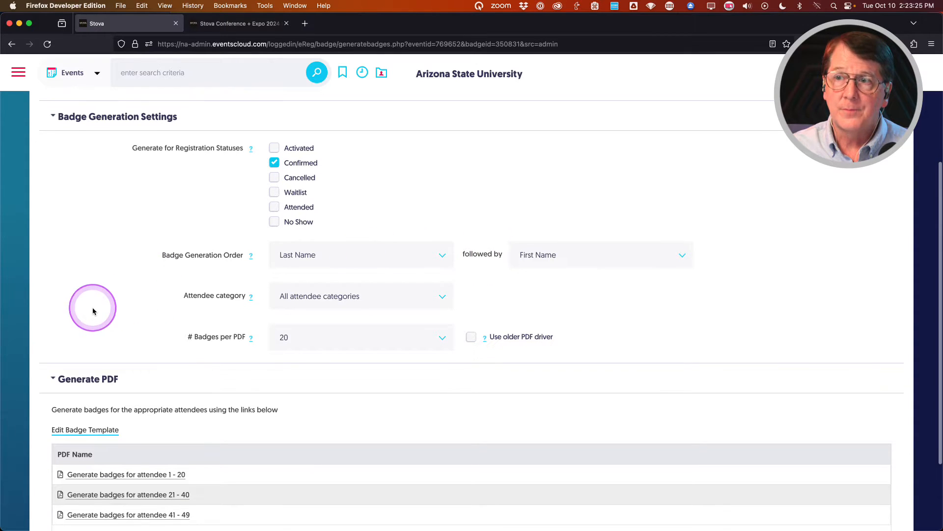
pyautogui.click(401, 299)
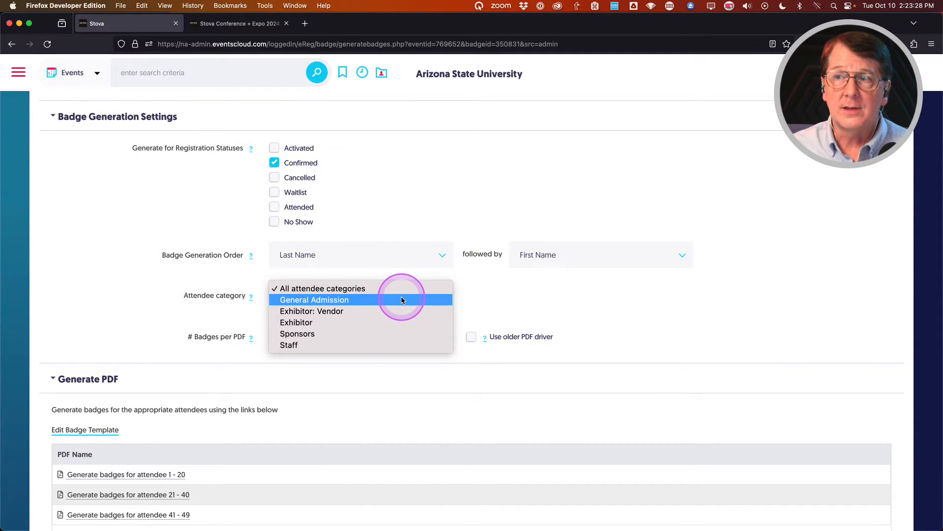
pyautogui.click(339, 301)
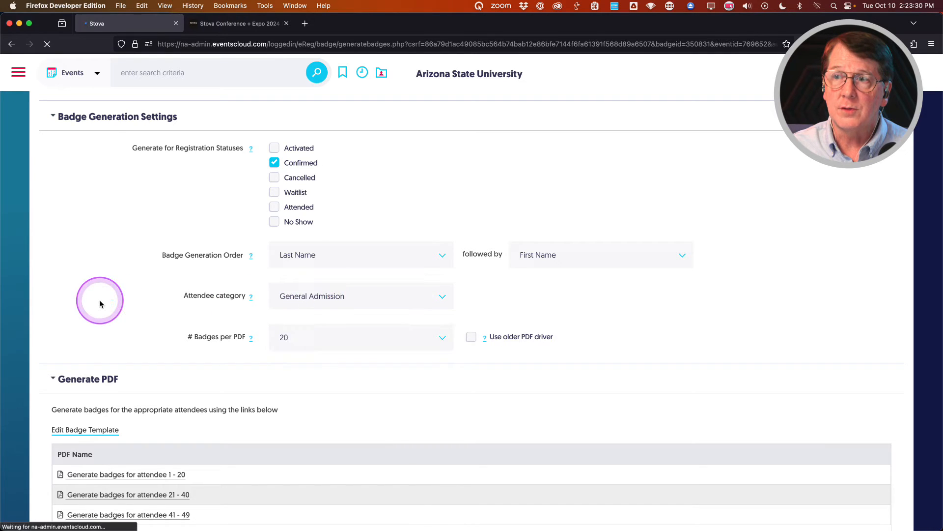
pyautogui.scroll(-1, 152, 314)
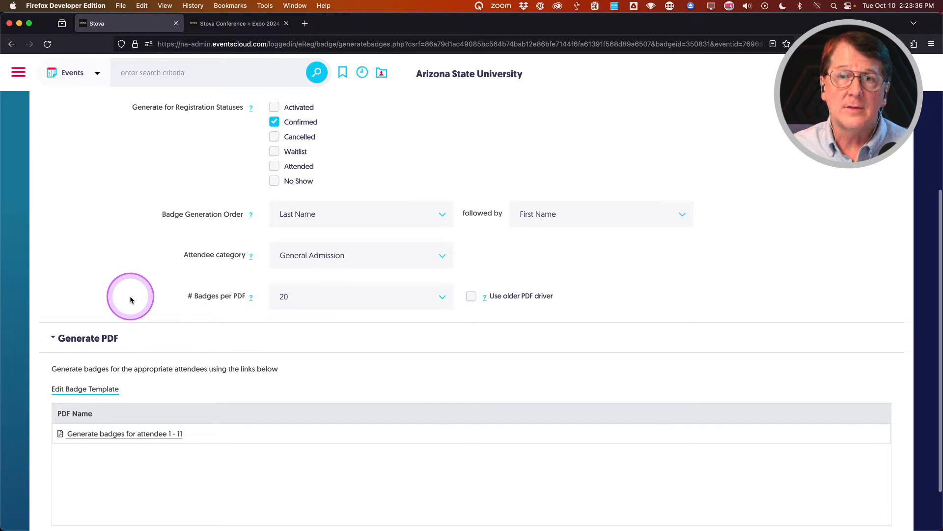
pyautogui.scroll(-1, 131, 298)
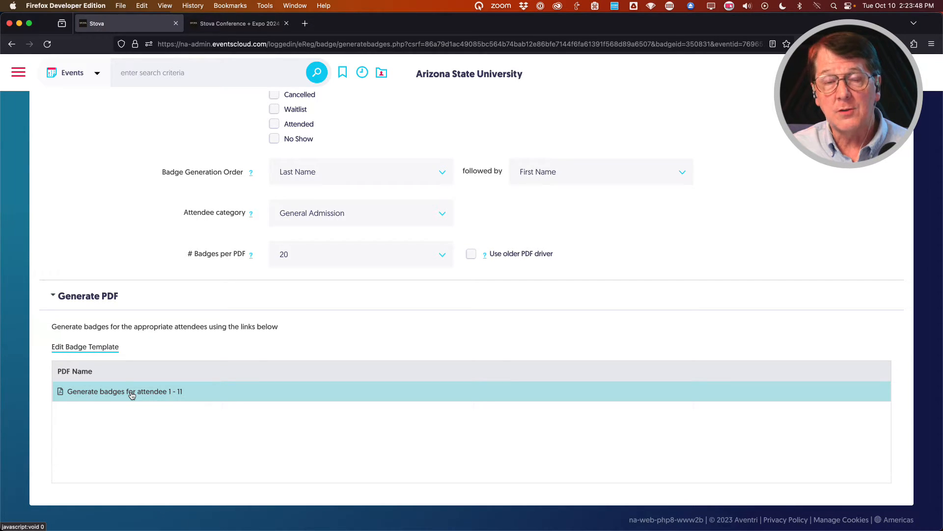
# Review the # Badges per PDF options (5–200), leaving 20 selected.
pyautogui.click(320, 252)
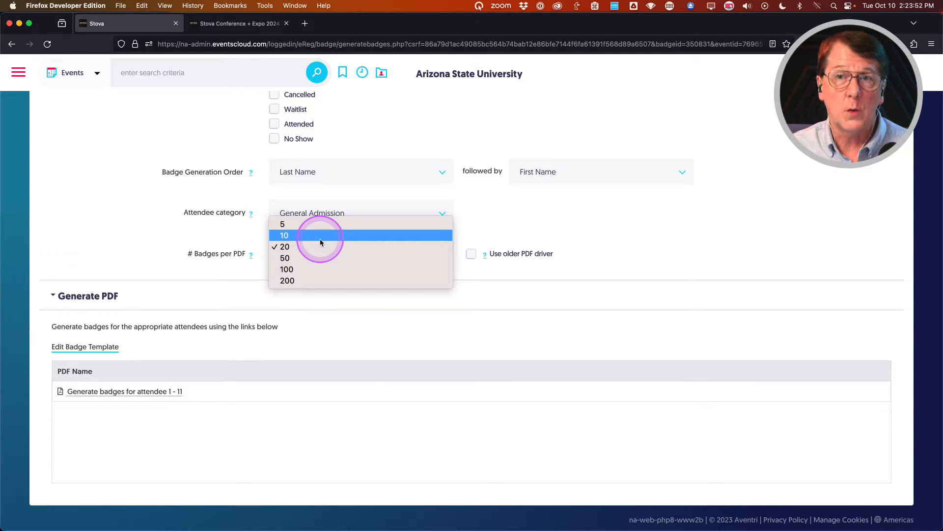
pyautogui.click(157, 241)
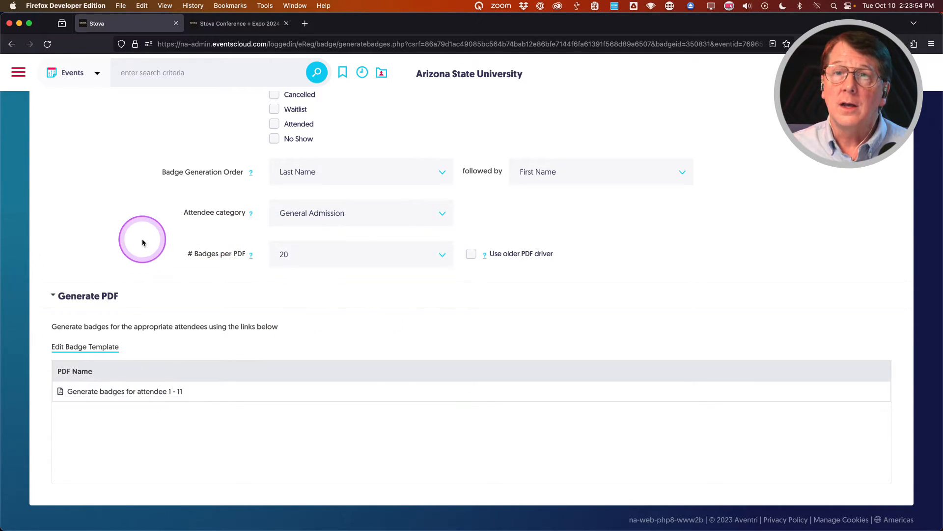
pyautogui.click(378, 256)
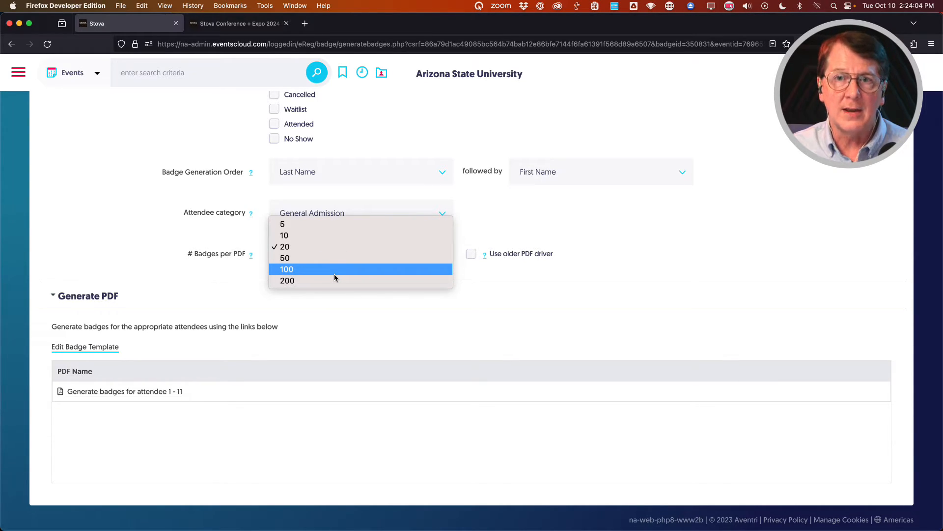
pyautogui.click(328, 248)
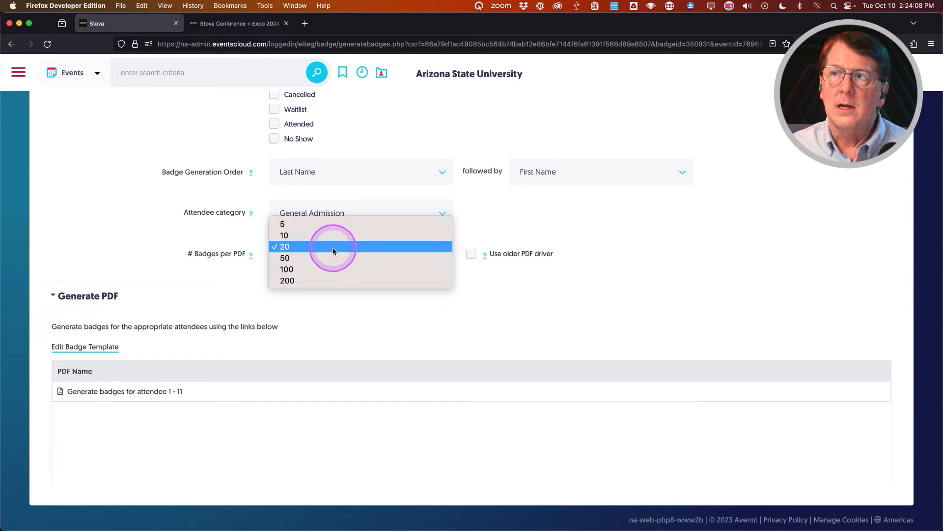
# Set 10 badges per PDF, generate the PDF for attendees 1 - 10, and review it.
pyautogui.click(332, 235)
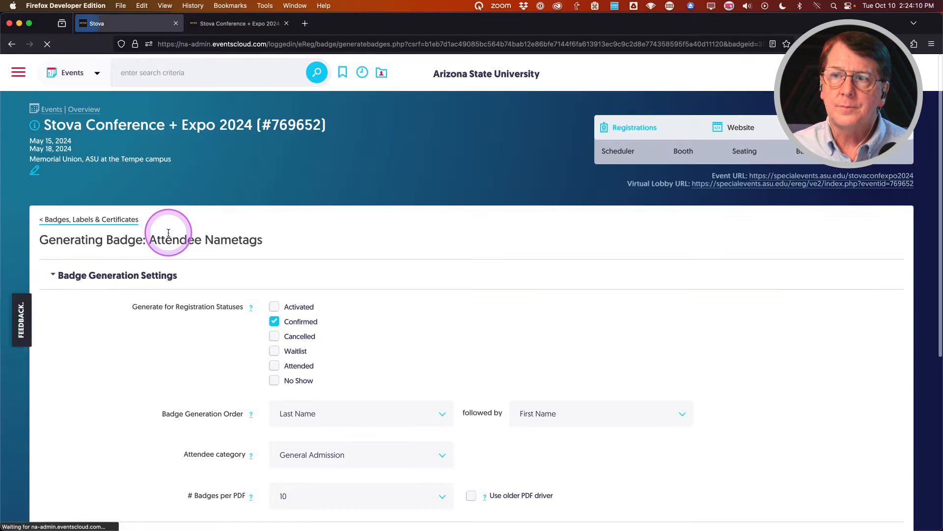
pyautogui.scroll(-5, 147, 362)
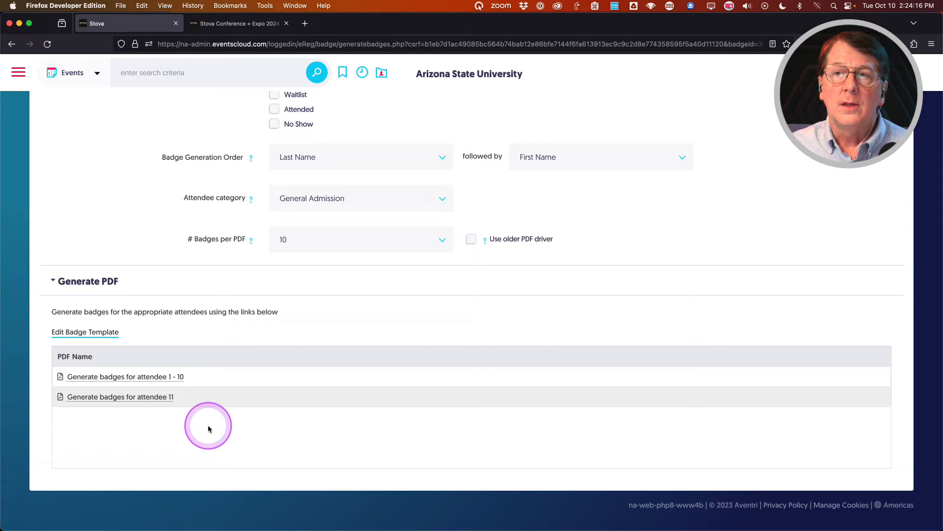
pyautogui.click(112, 377)
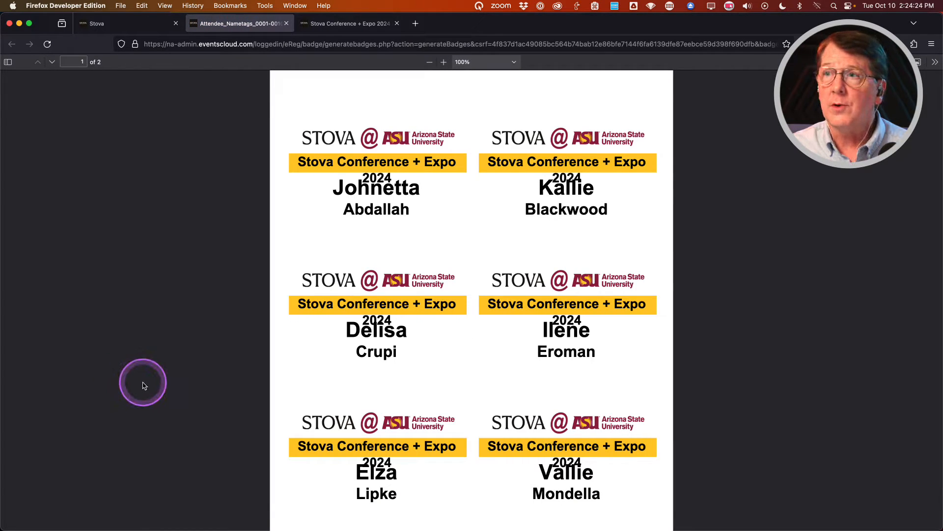
pyautogui.scroll(1, 365, 257)
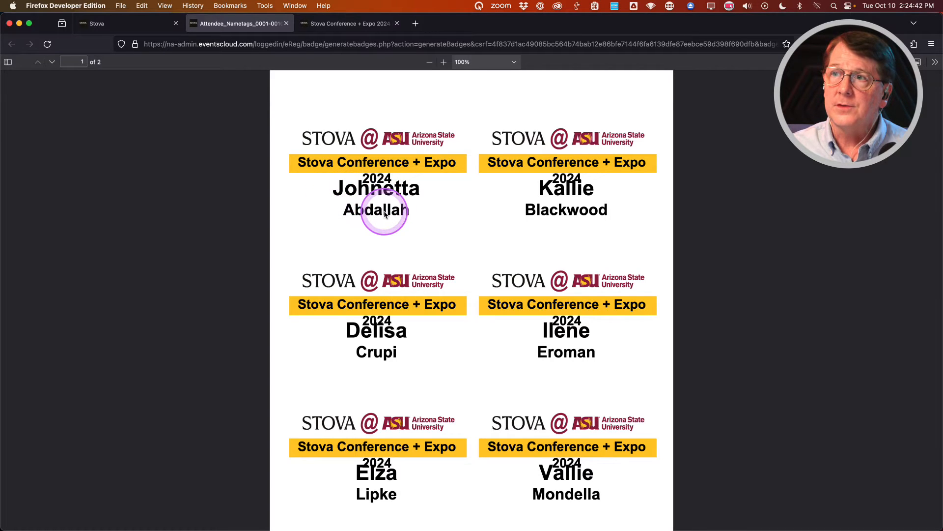
pyautogui.scroll(-10, 391, 244)
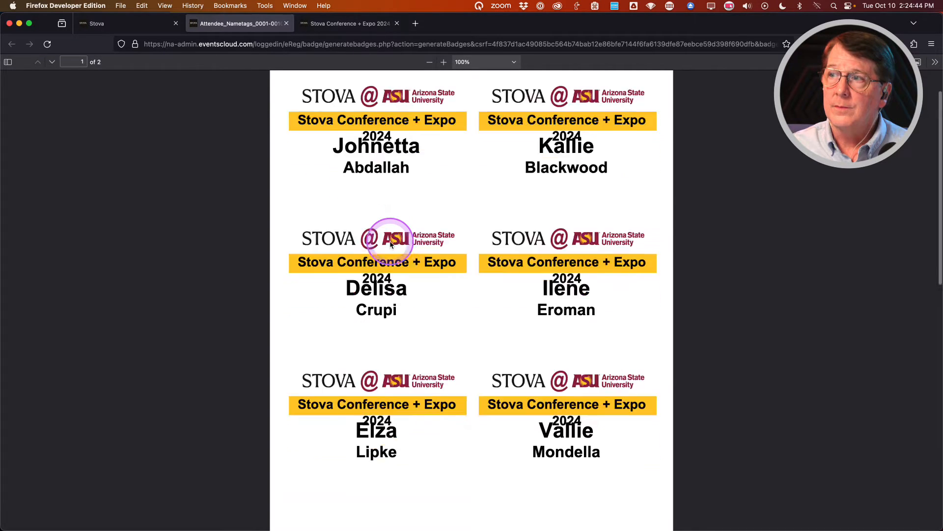
pyautogui.scroll(10, 390, 245)
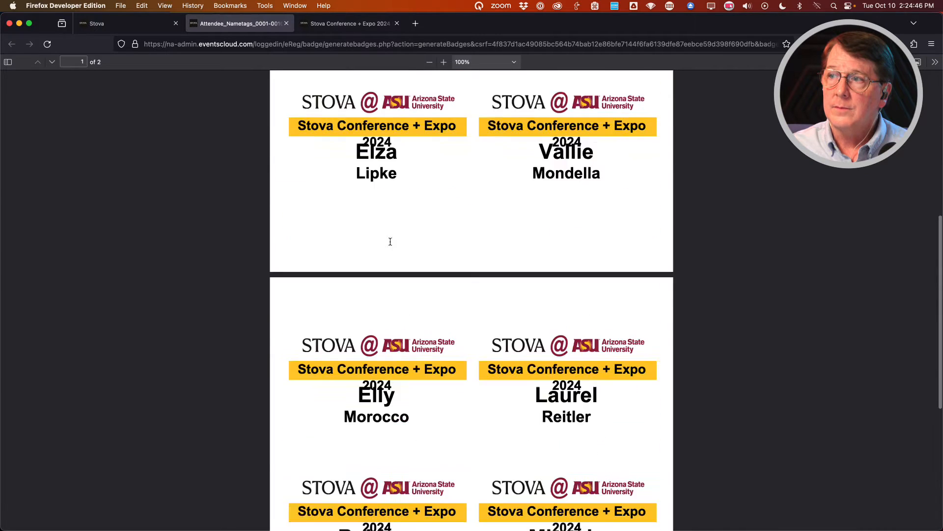
pyautogui.click(287, 23)
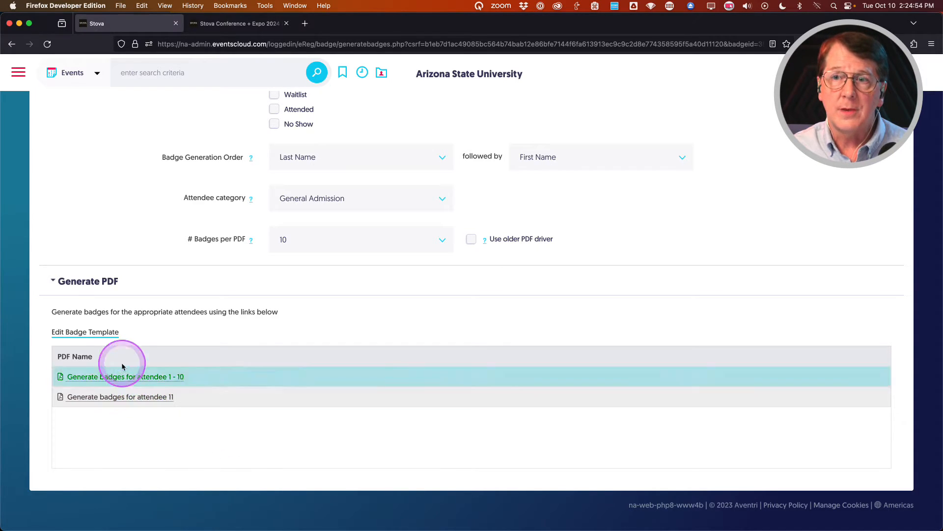
# Turn on 'Dynamically shrink font size' for the Event name element and save the template.
pyautogui.click(95, 334)
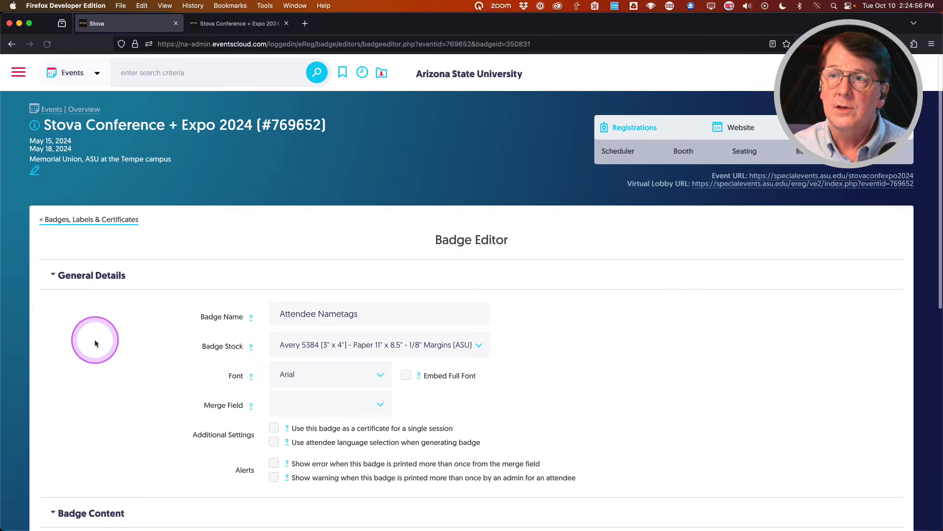
pyautogui.scroll(-5, 450, 401)
pyautogui.click(452, 403)
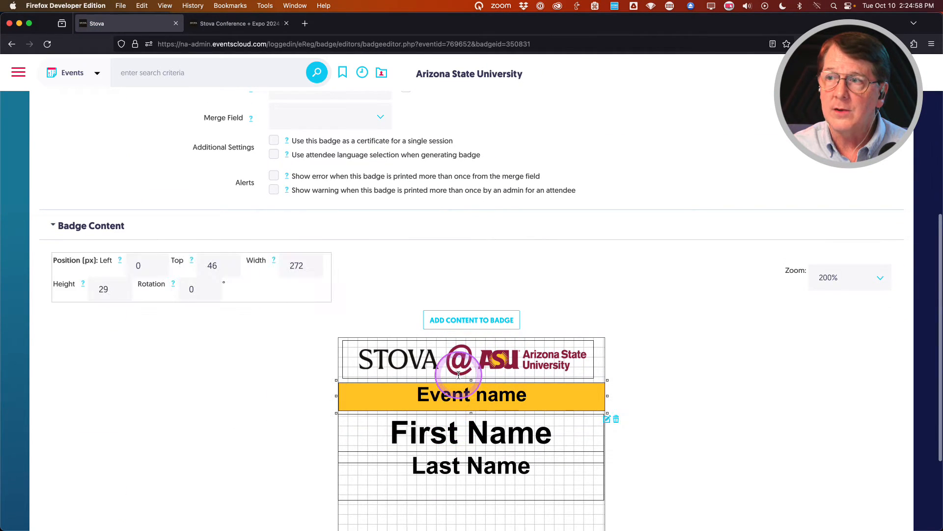
pyautogui.click(607, 419)
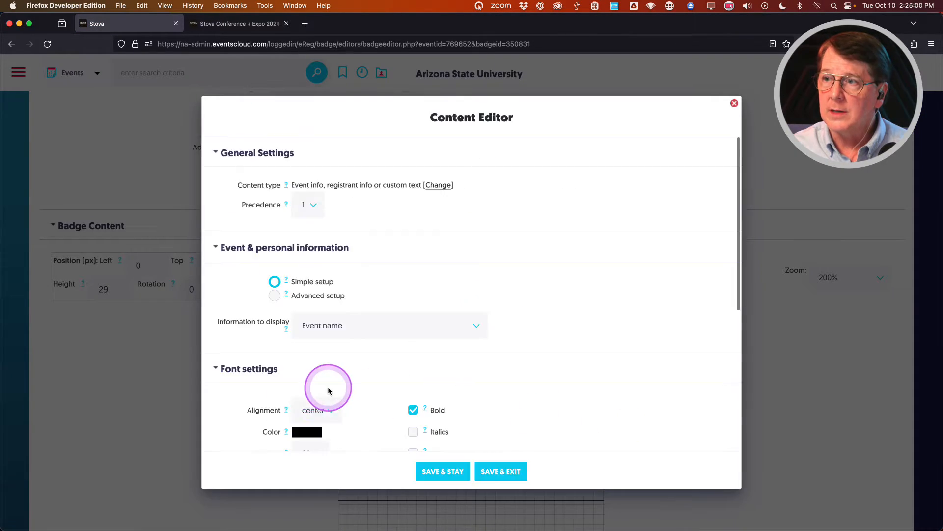
pyautogui.scroll(-5, 261, 364)
pyautogui.scroll(-1, 248, 390)
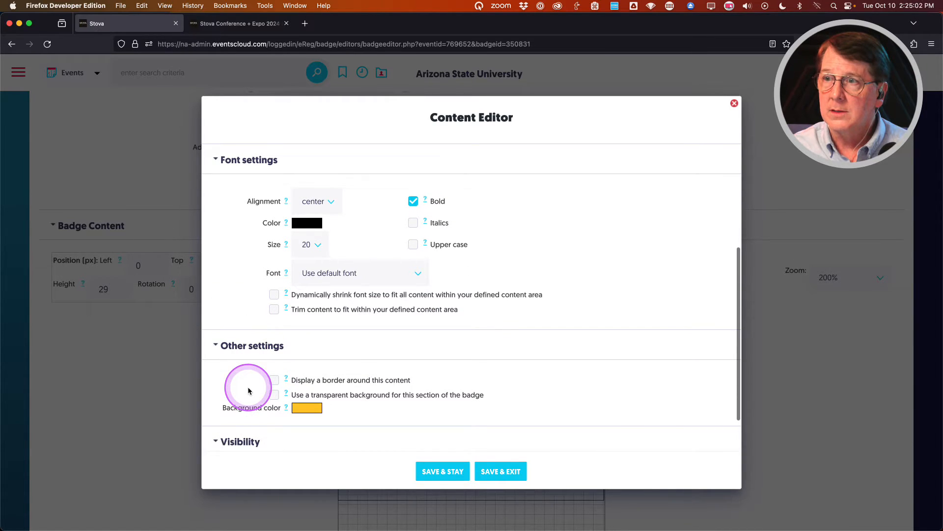
pyautogui.scroll(3, 248, 390)
pyautogui.click(273, 365)
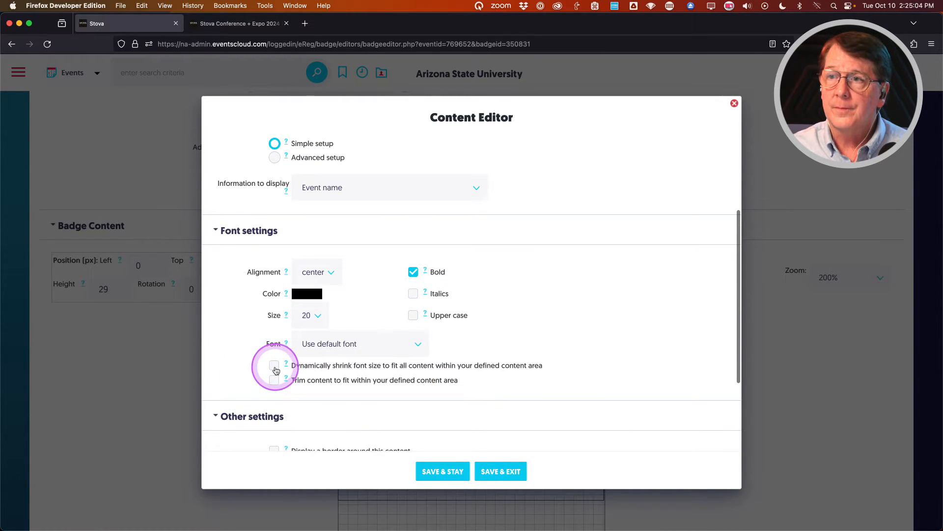
pyautogui.click(511, 470)
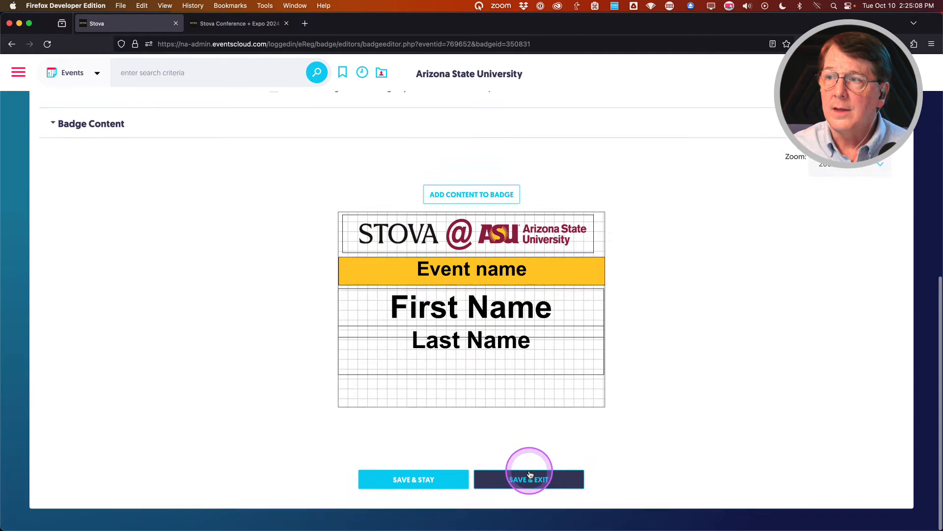
pyautogui.click(529, 476)
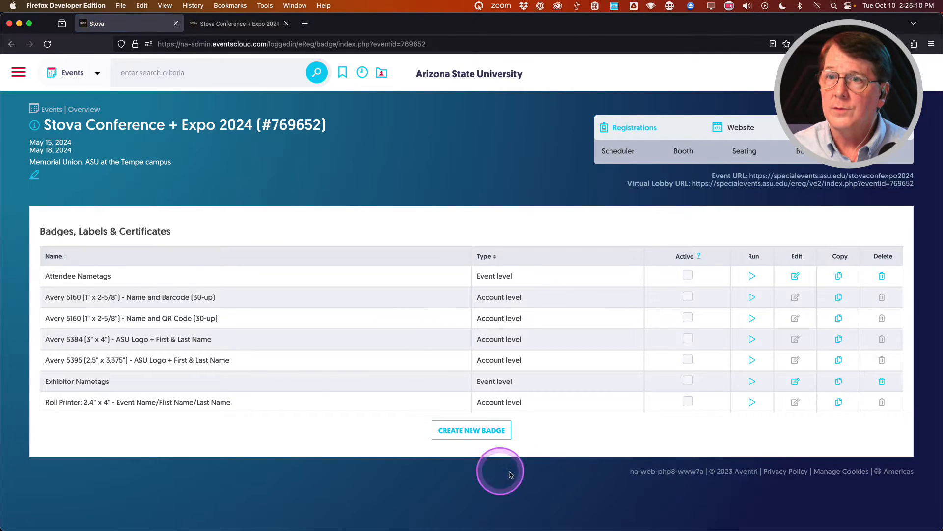
# Regenerate the Attendee Nametags PDF for attendees 1 - 10, close it, and return to the badge list.
pyautogui.click(752, 275)
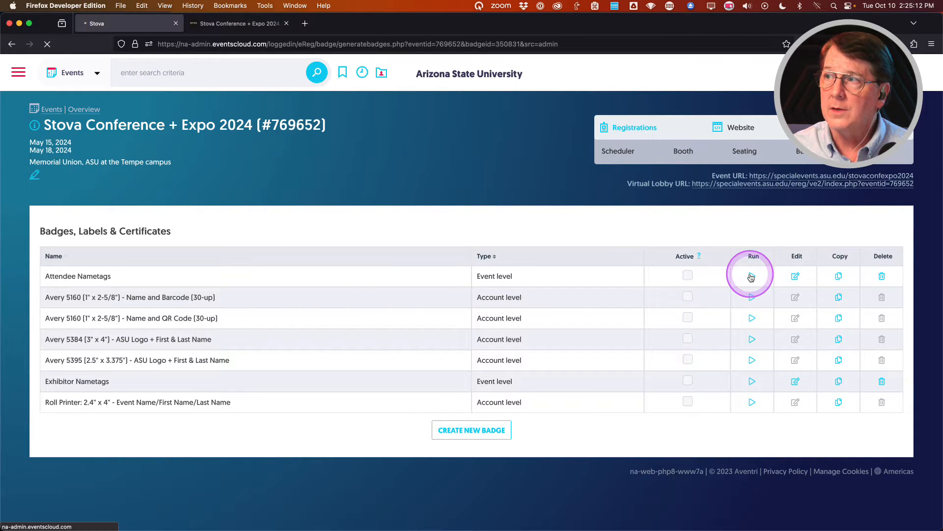
pyautogui.scroll(-5, 358, 320)
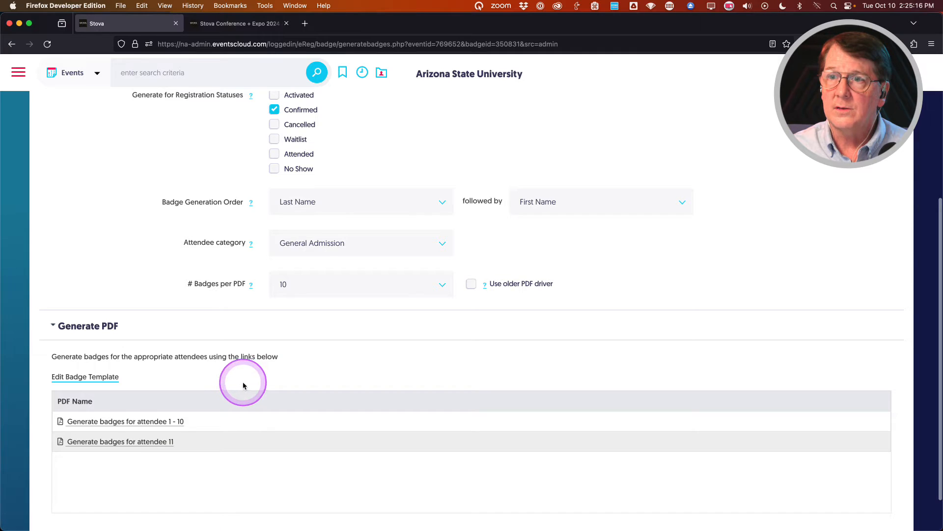
pyautogui.click(133, 423)
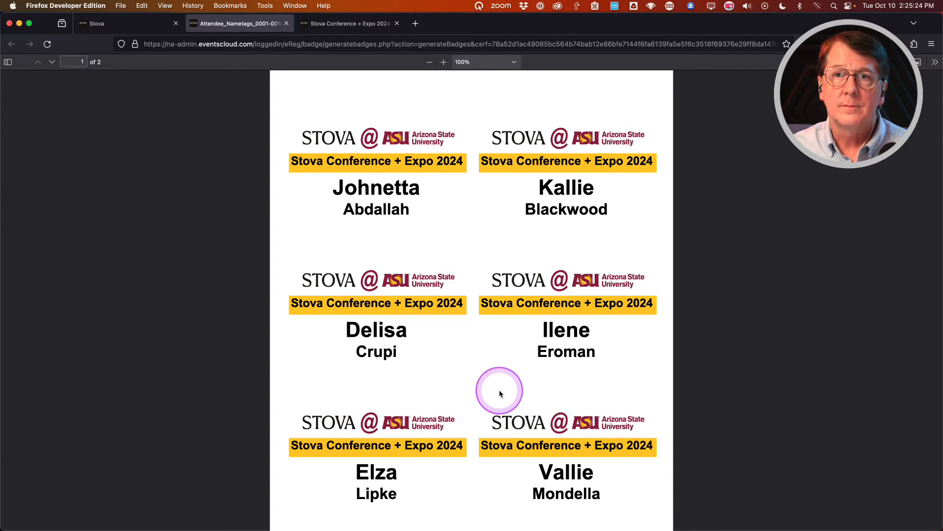
pyautogui.click(286, 24)
pyautogui.scroll(5, 152, 291)
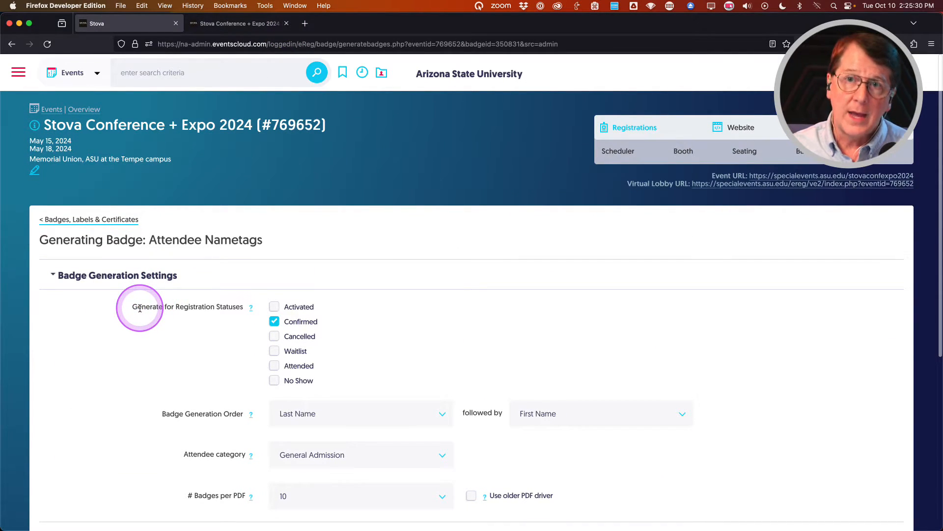
pyautogui.click(88, 219)
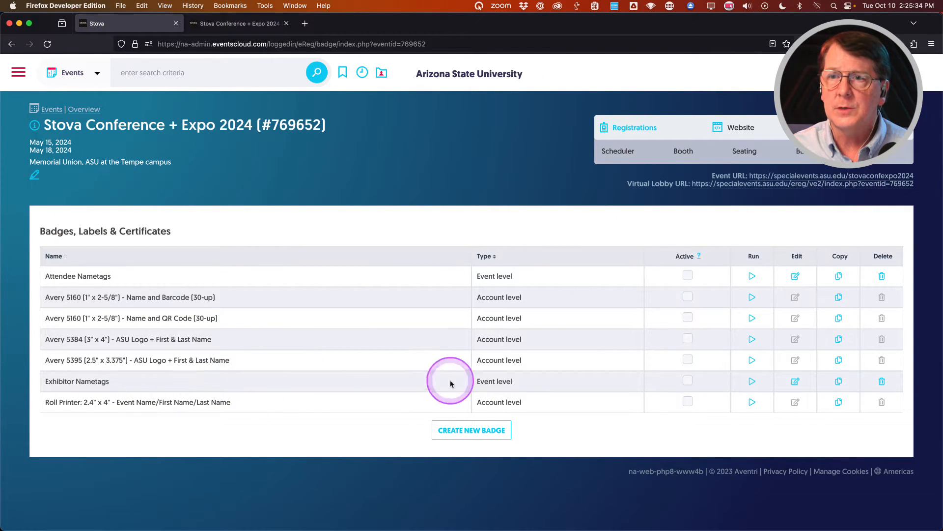
# Start Exhibitor Nametags generation limited to the Exhibitor: Vendor attendee category.
pyautogui.click(753, 381)
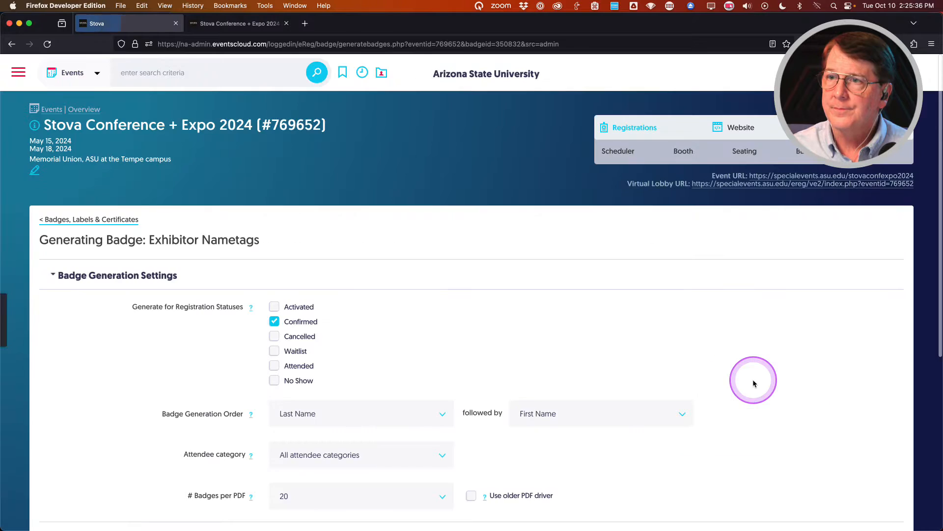
pyautogui.scroll(-5, 194, 344)
pyautogui.scroll(-2, 193, 347)
pyautogui.click(326, 235)
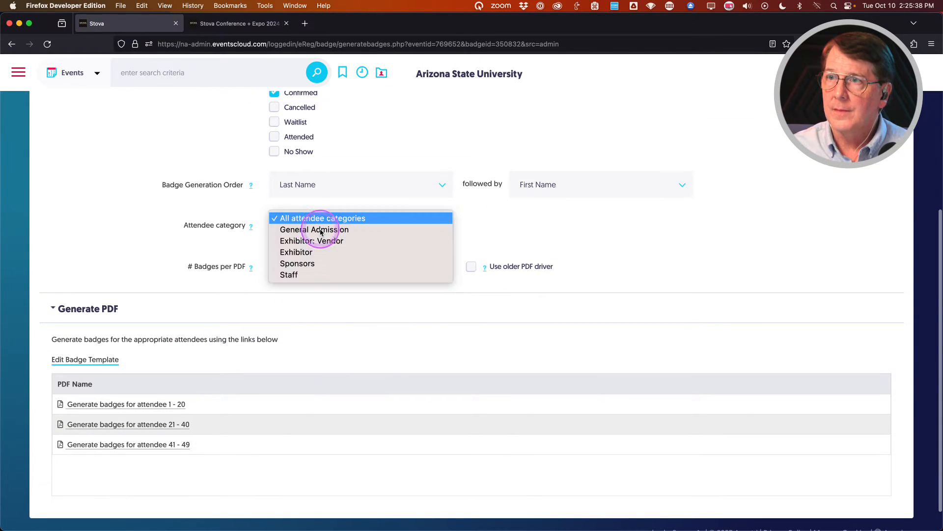
pyautogui.click(319, 241)
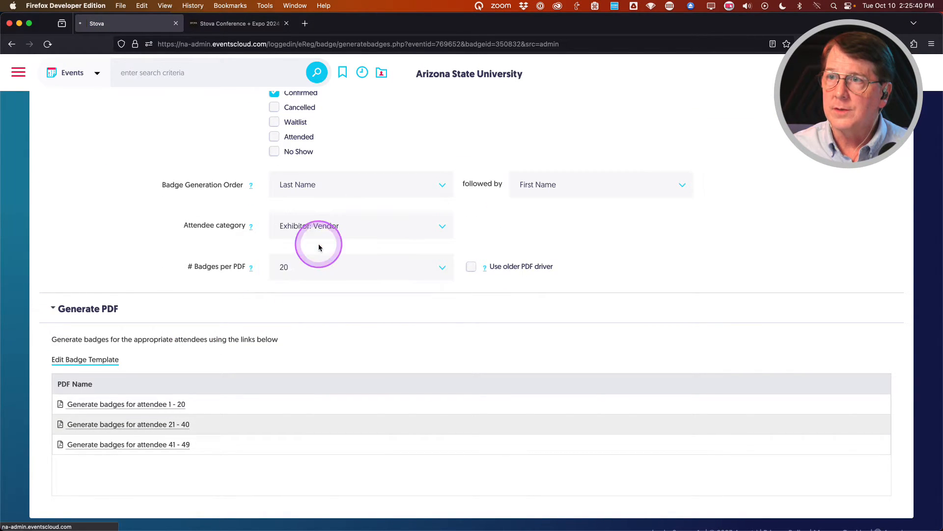
# Set the primary badge generation order to Company/Organization.
pyautogui.scroll(-5, 158, 343)
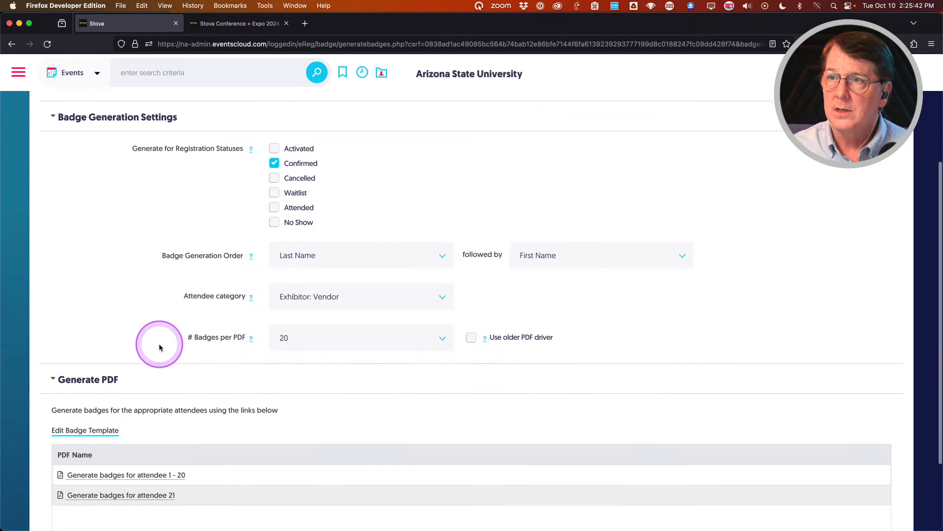
pyautogui.click(352, 253)
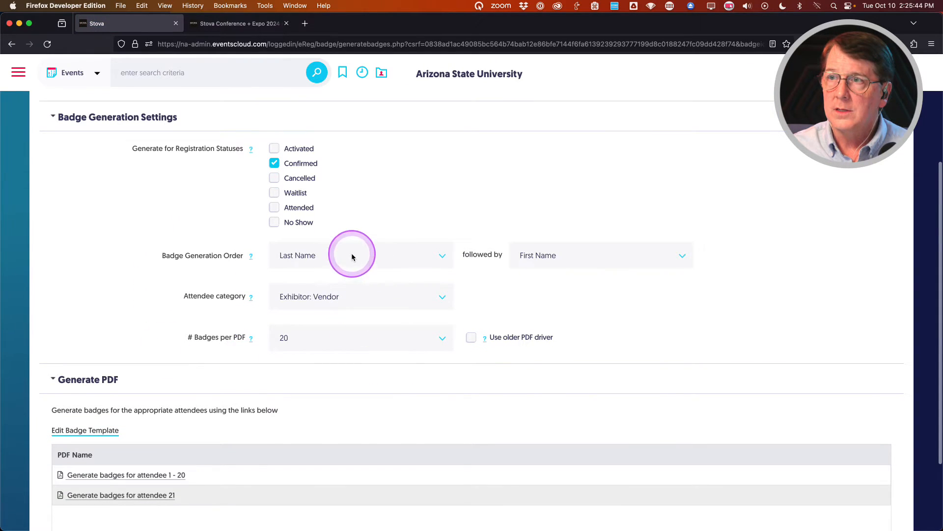
pyautogui.scroll(10, 357, 416)
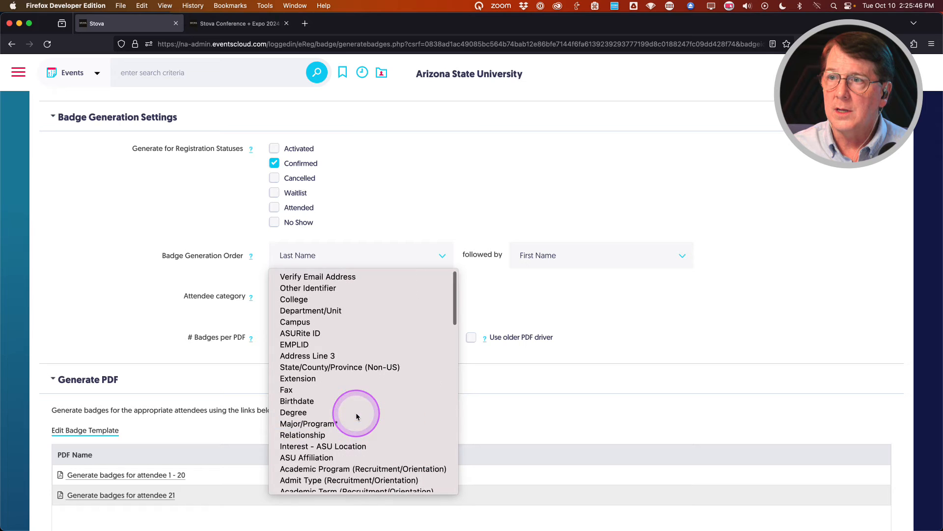
pyautogui.scroll(-3, 356, 416)
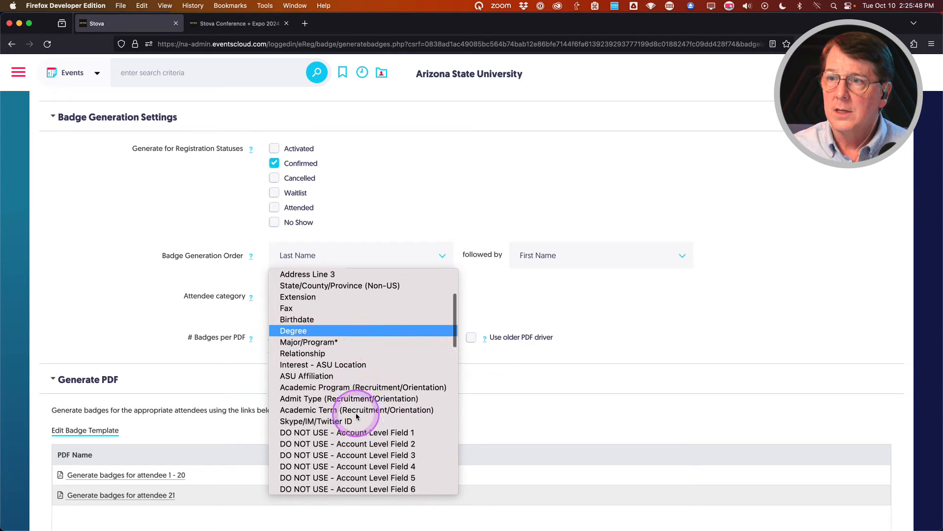
pyautogui.scroll(3, 356, 416)
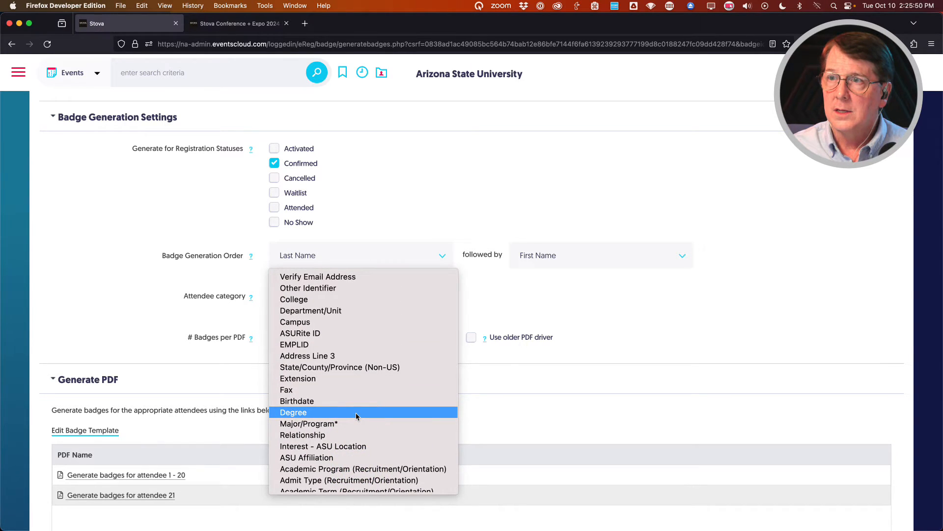
pyautogui.scroll(-15, 356, 416)
pyautogui.click(350, 386)
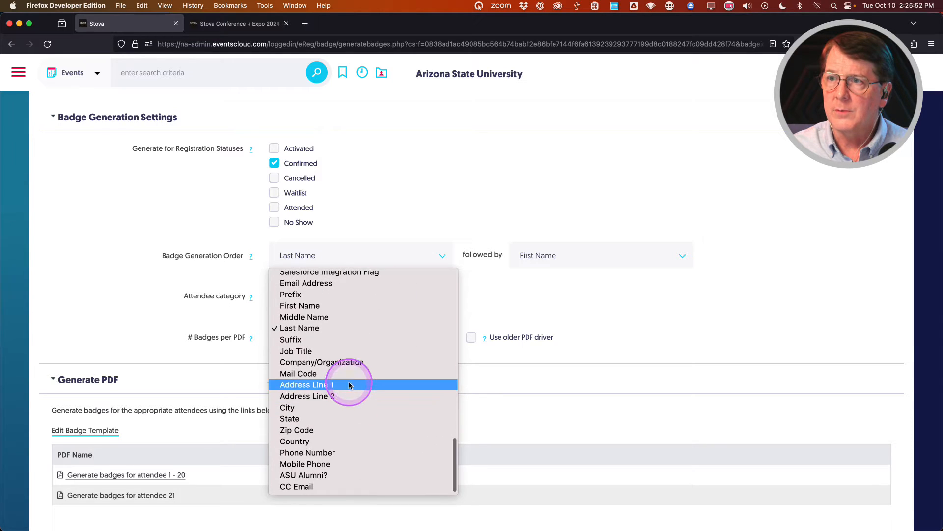
pyautogui.click(338, 363)
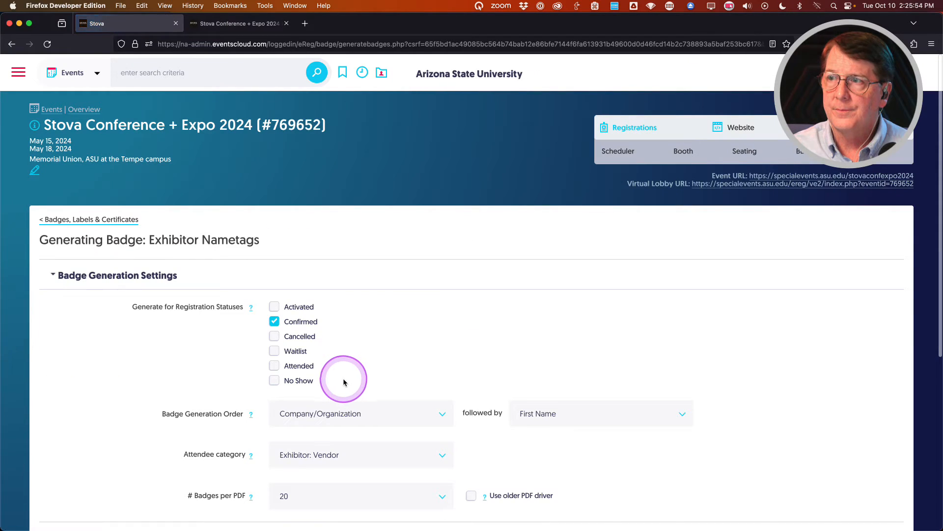
# Set the secondary badge sort to Last Name.
pyautogui.scroll(-2, 678, 373)
pyautogui.click(560, 361)
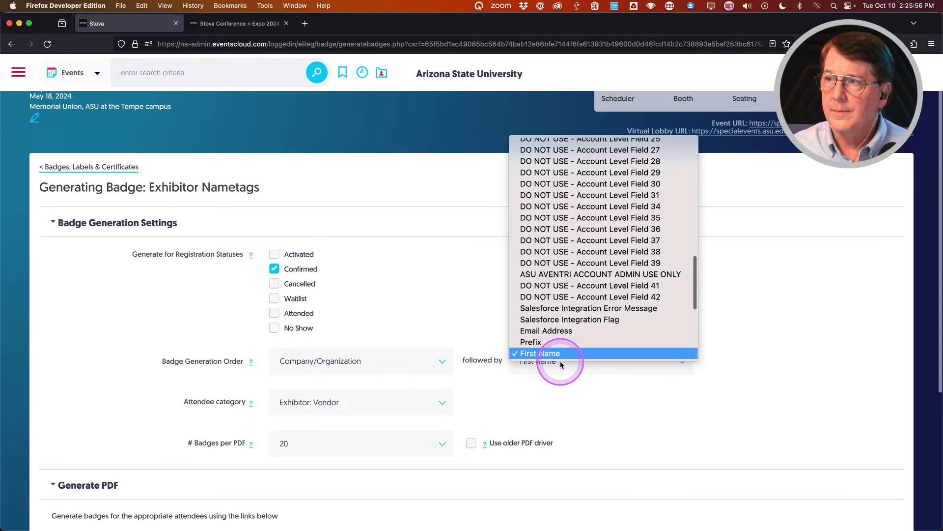
pyautogui.scroll(-5, 563, 358)
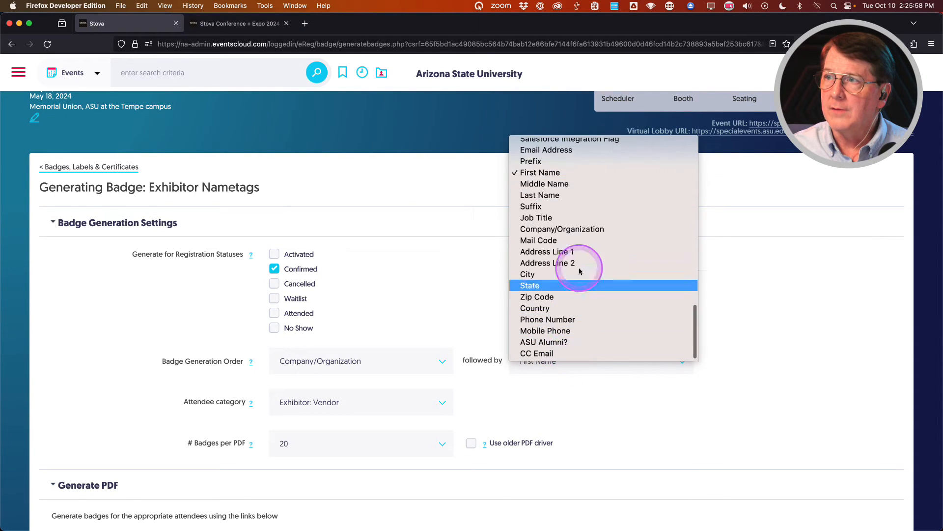
pyautogui.click(638, 195)
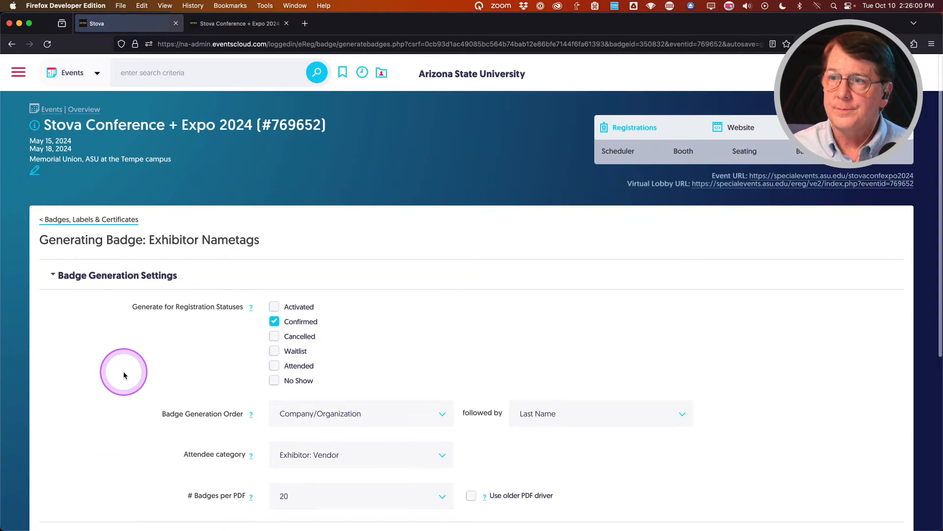
pyautogui.scroll(-5, 123, 375)
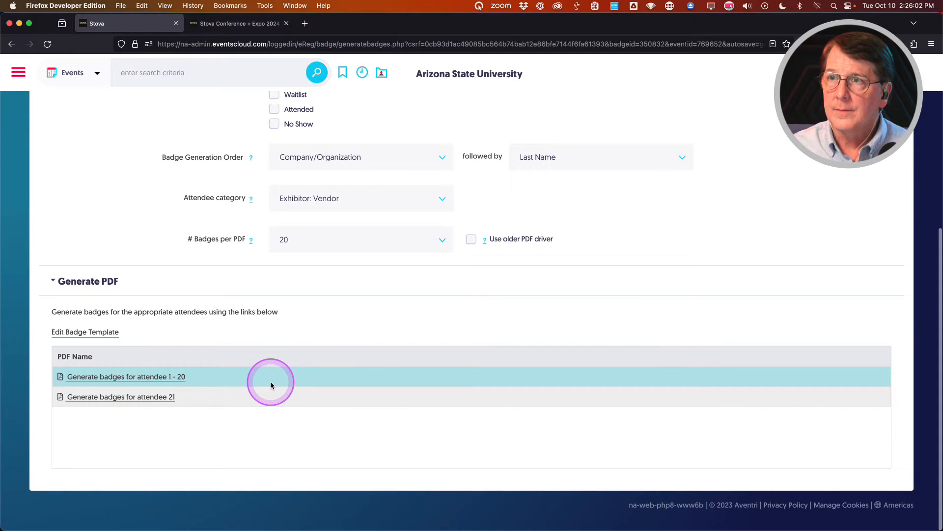
# Generate the Exhibitor Nametags PDF for attendees 1 - 20 and review its four pages.
pyautogui.scroll(1, 114, 378)
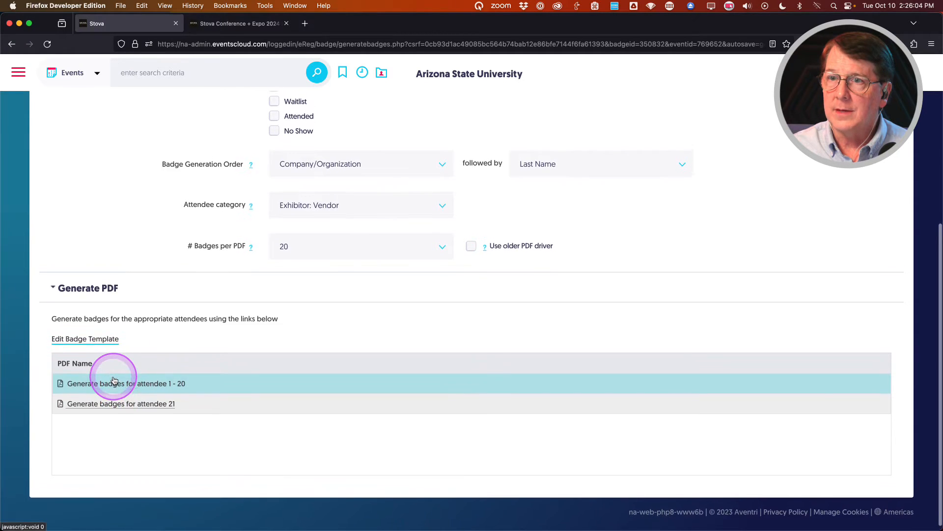
pyautogui.click(115, 382)
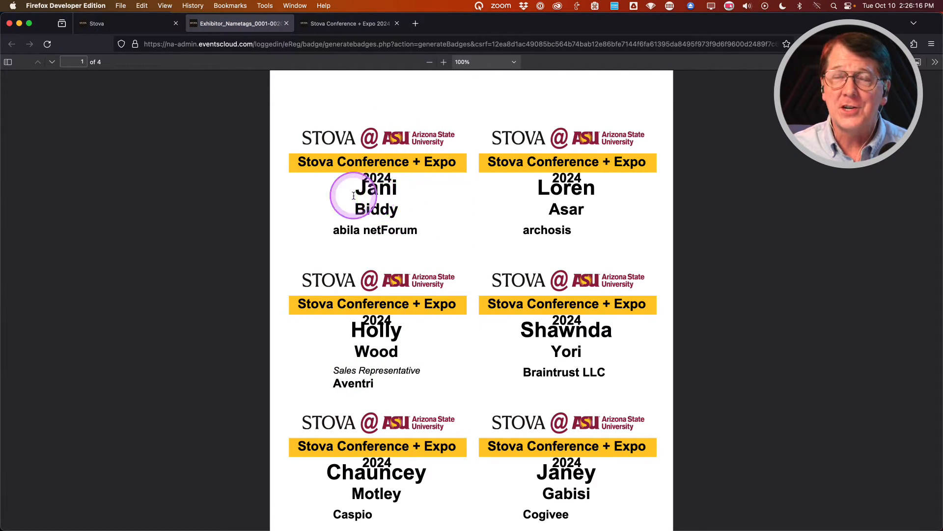
pyautogui.scroll(-3, 388, 295)
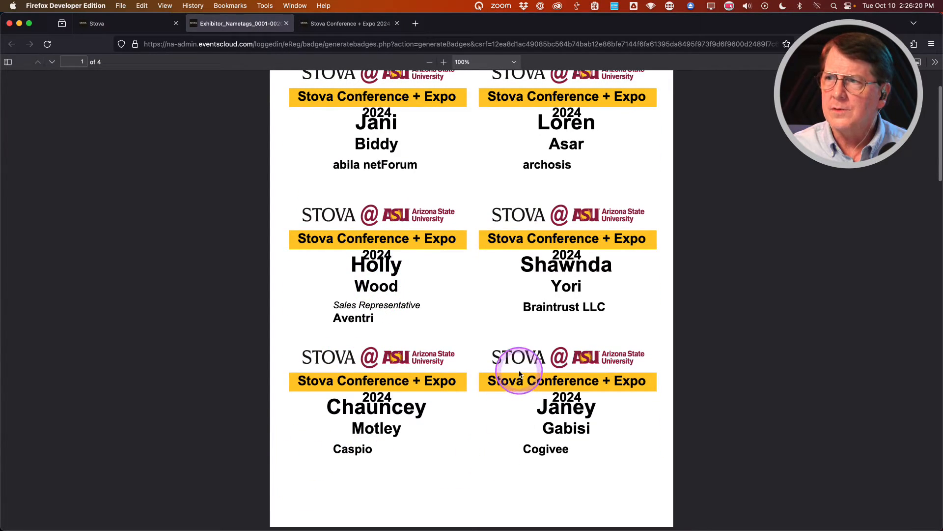
pyautogui.scroll(3, 516, 374)
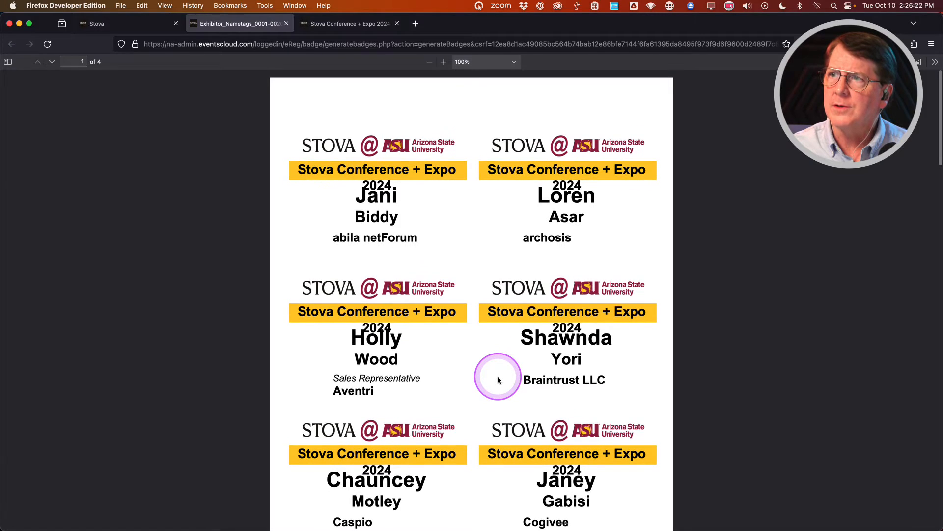
# Close the exhibitor nametag PDF and return to the Badges, Labels & Certificates list.
pyautogui.click(287, 24)
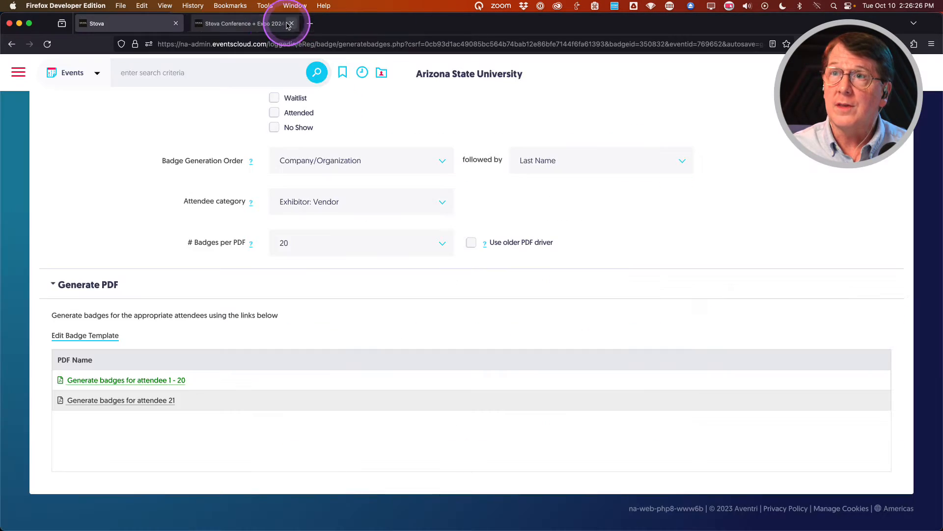
pyautogui.scroll(10, 101, 255)
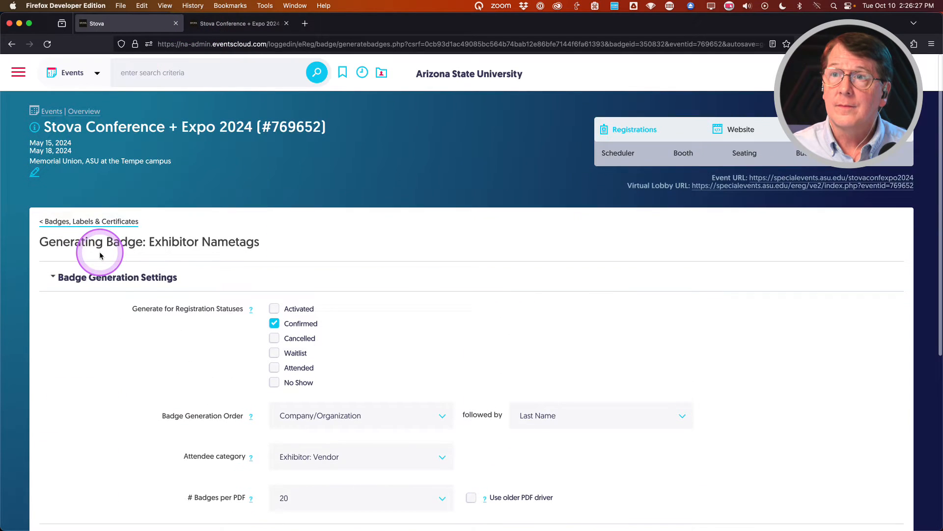
pyautogui.click(73, 221)
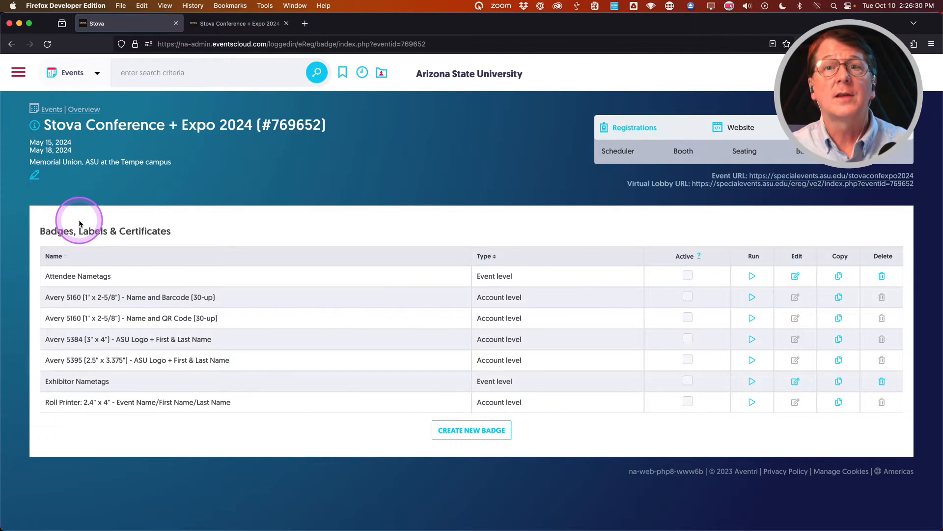
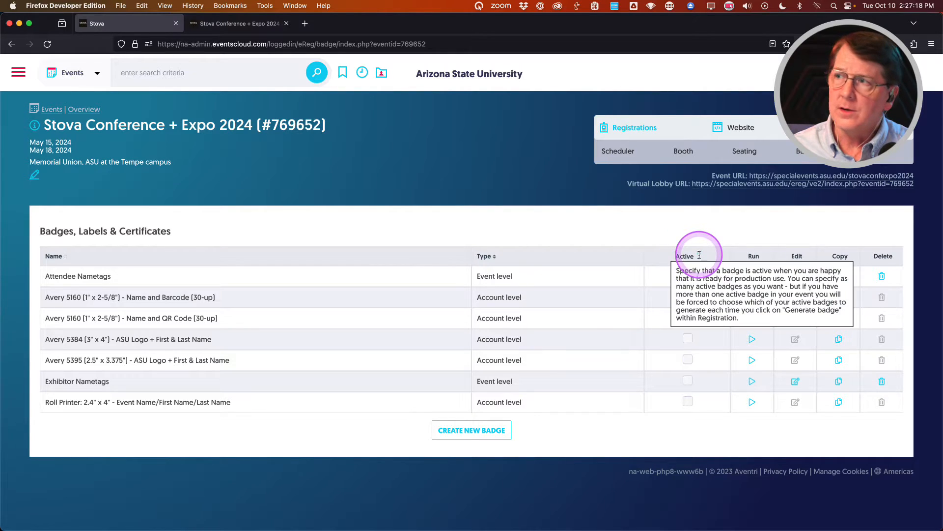
# Tick Active on the Attendee Nametags badge row.
pyautogui.click(687, 274)
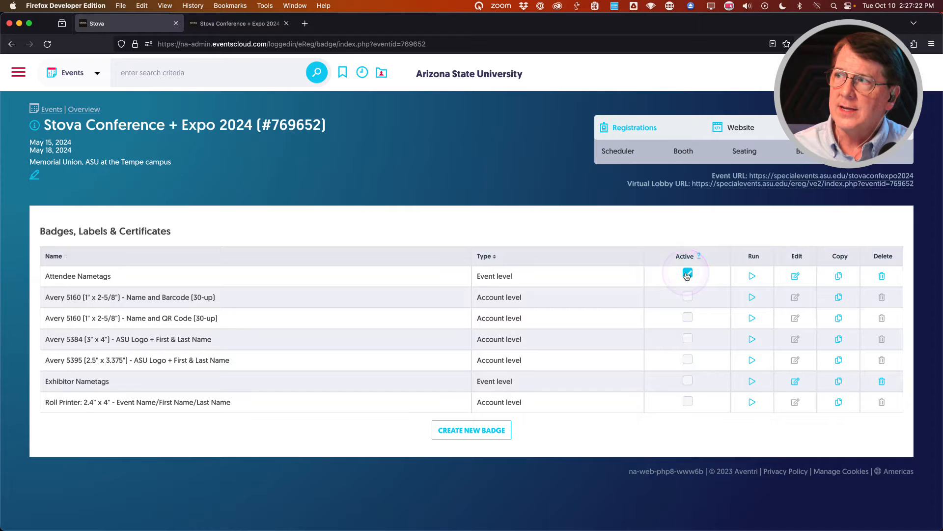
# Go to Registrations > Registrant List for Stova Conference + Expo 2024.
pyautogui.moveTo(624, 130)
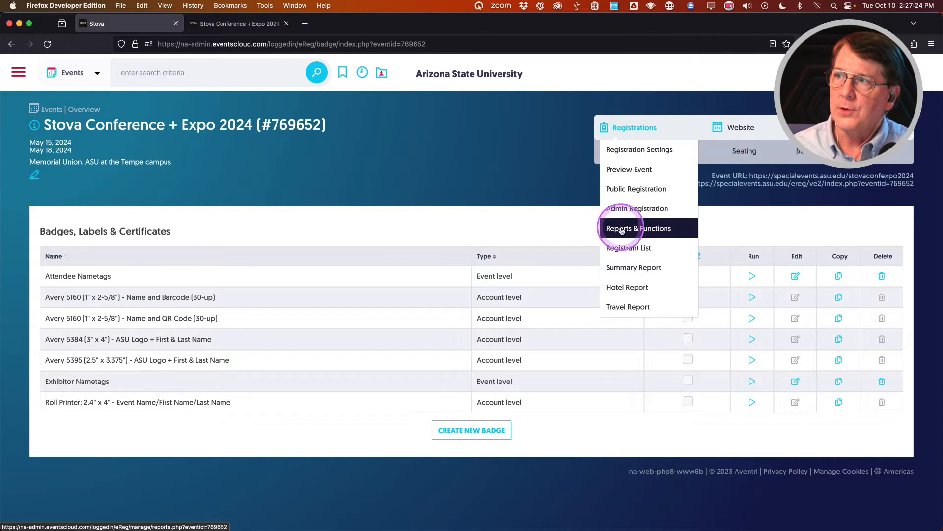
pyautogui.click(622, 248)
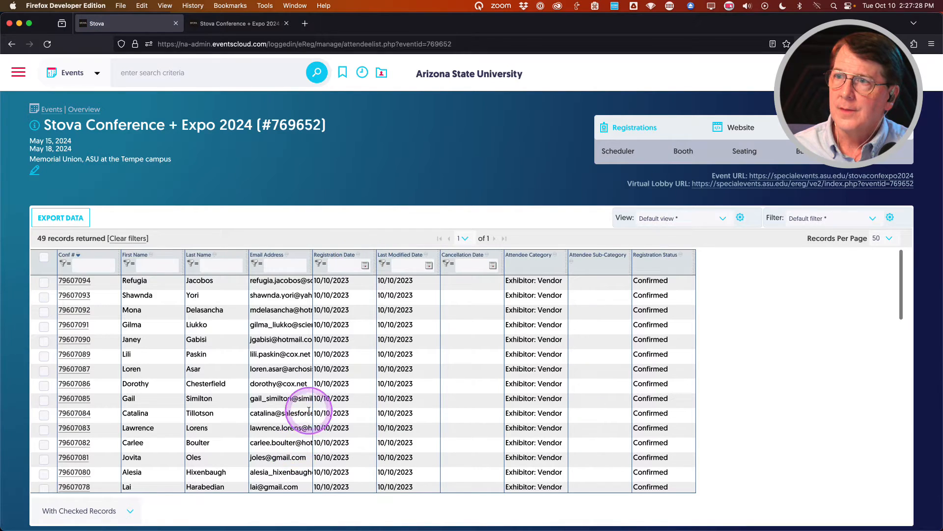
pyautogui.scroll(-15, 312, 400)
pyautogui.scroll(-2, 311, 403)
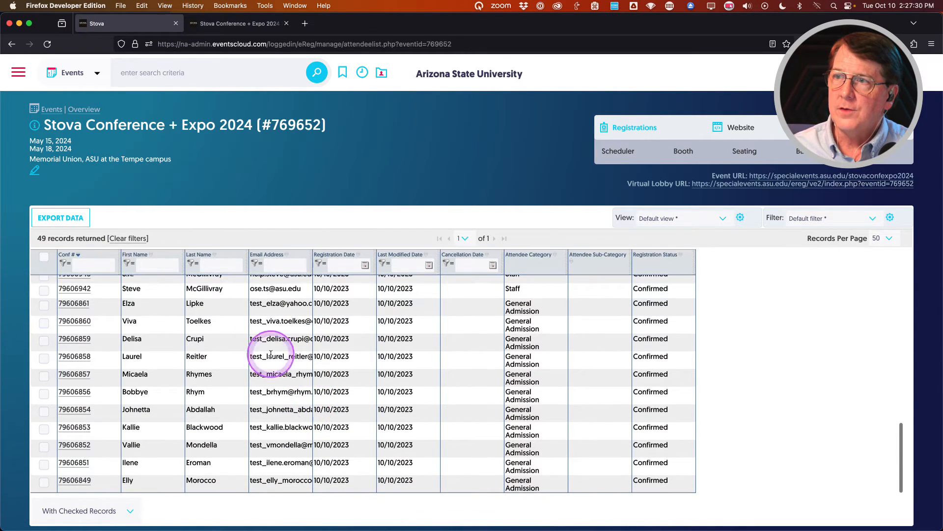
# Check three General Admission registrants and open the With Checked Records dropdown.
pyautogui.click(43, 305)
pyautogui.click(44, 358)
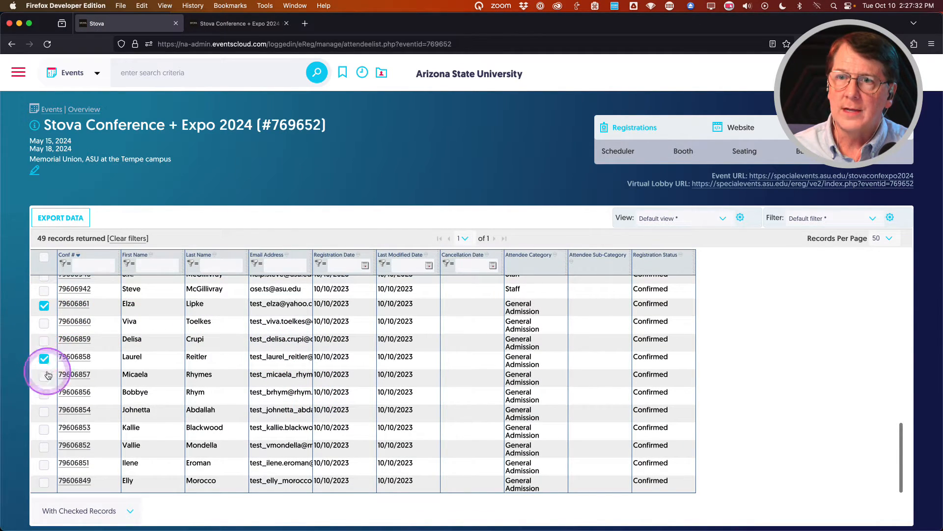
pyautogui.click(43, 410)
pyautogui.scroll(-1, 147, 375)
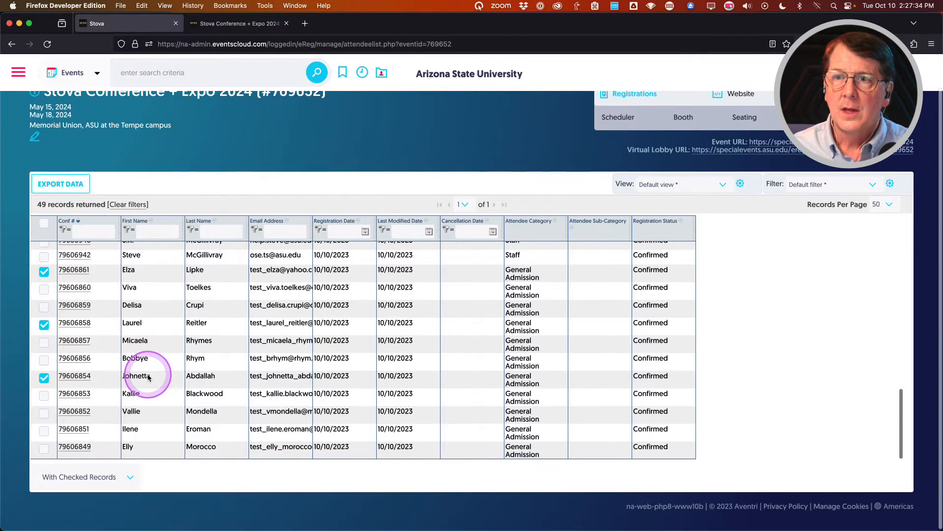
pyautogui.click(83, 478)
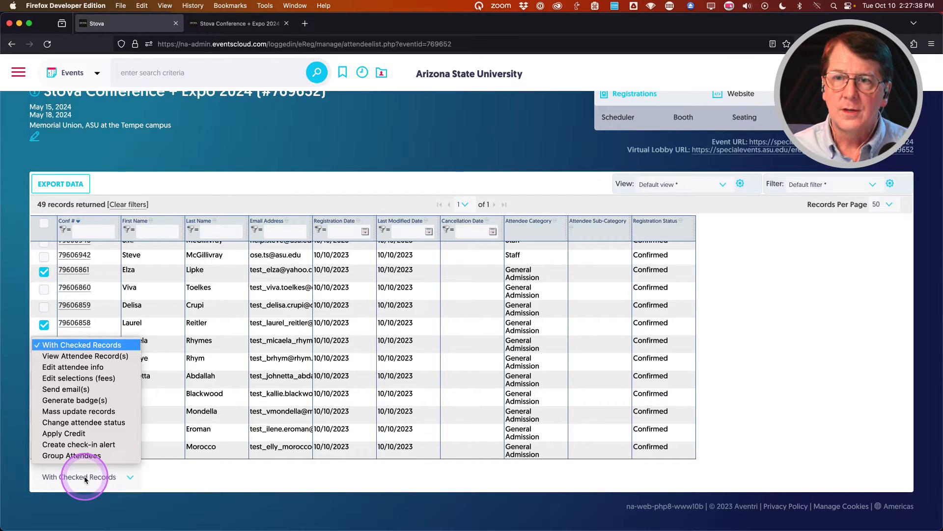
# Generate the Attendee_Nametags PDF for the three checked registrants, then close the preview.
pyautogui.click(68, 404)
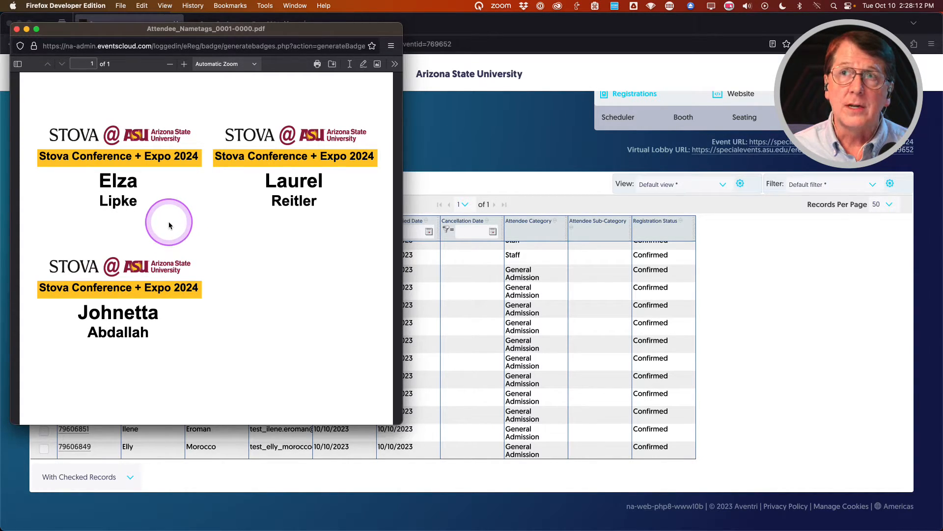
pyautogui.click(16, 30)
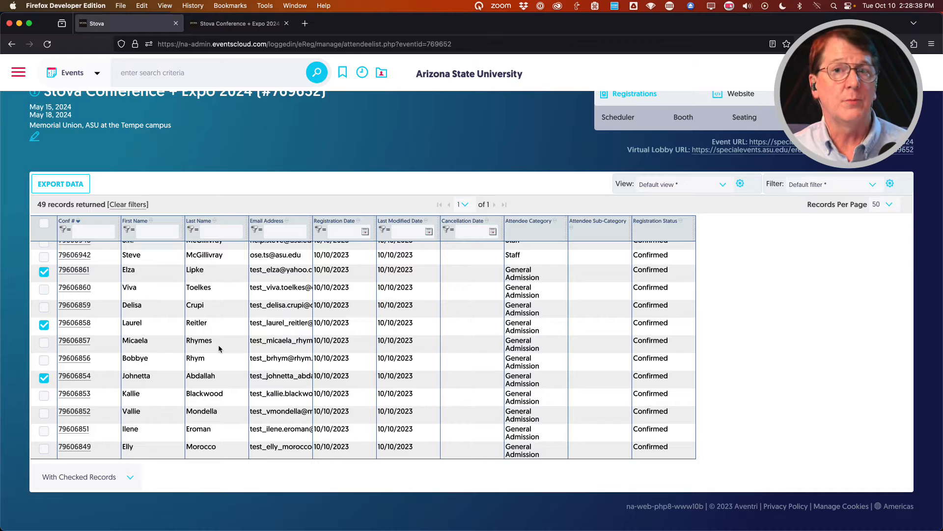
pyautogui.scroll(5, 448, 379)
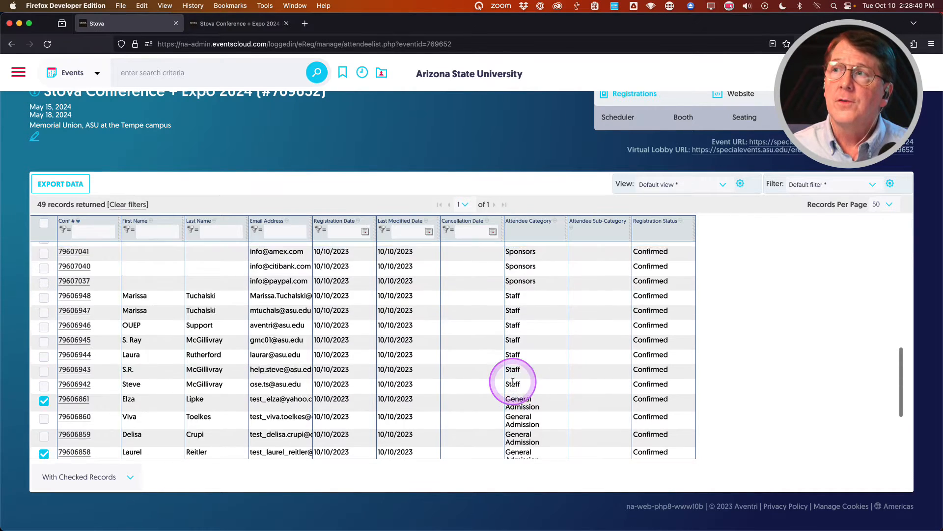
pyautogui.scroll(2, 516, 129)
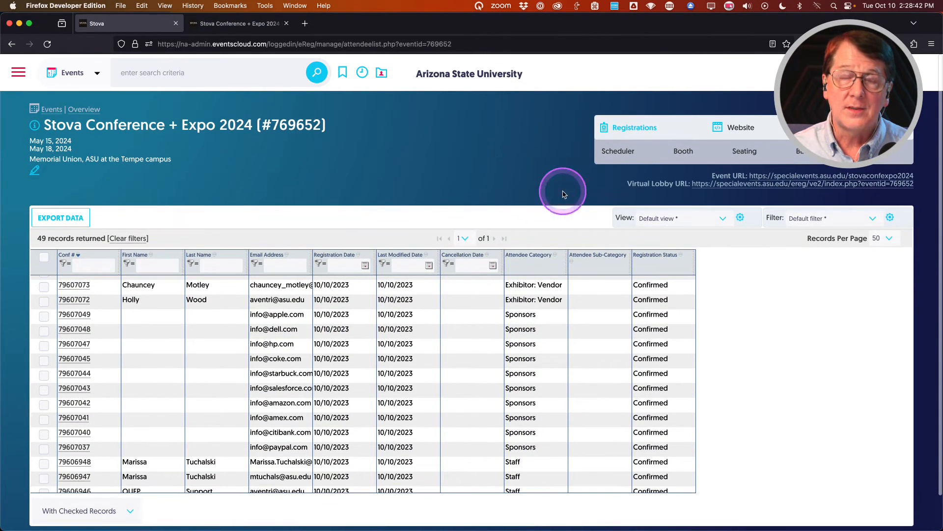
# Go to Registrations > Reports & Functions for the event.
pyautogui.moveTo(624, 127)
pyautogui.click(621, 151)
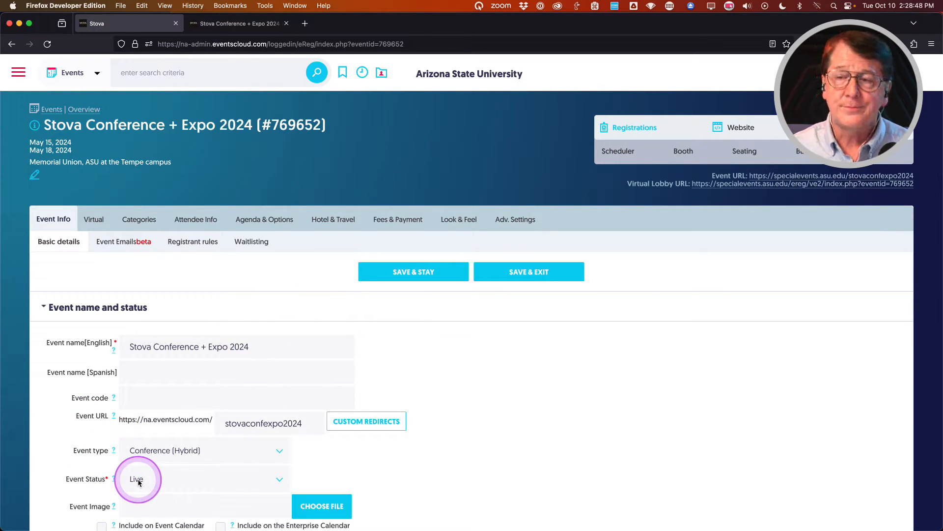
pyautogui.moveTo(626, 127)
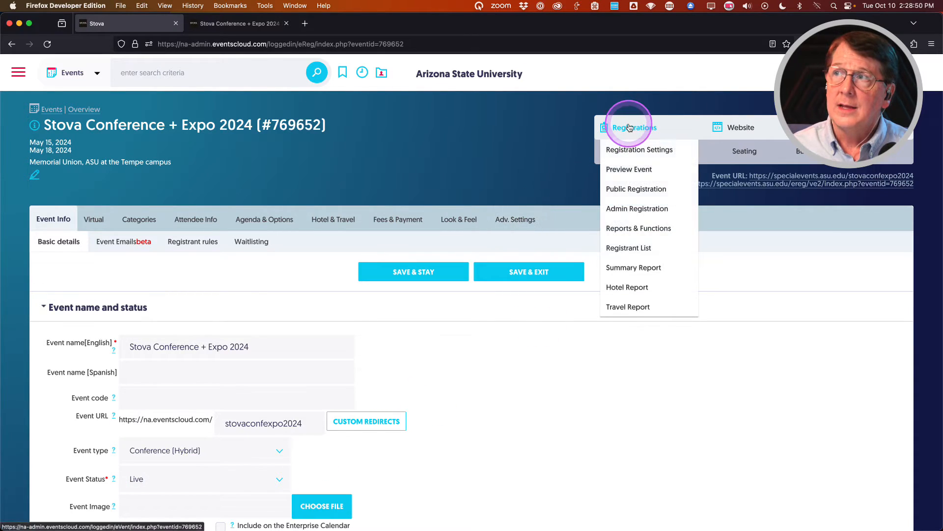
pyautogui.click(629, 229)
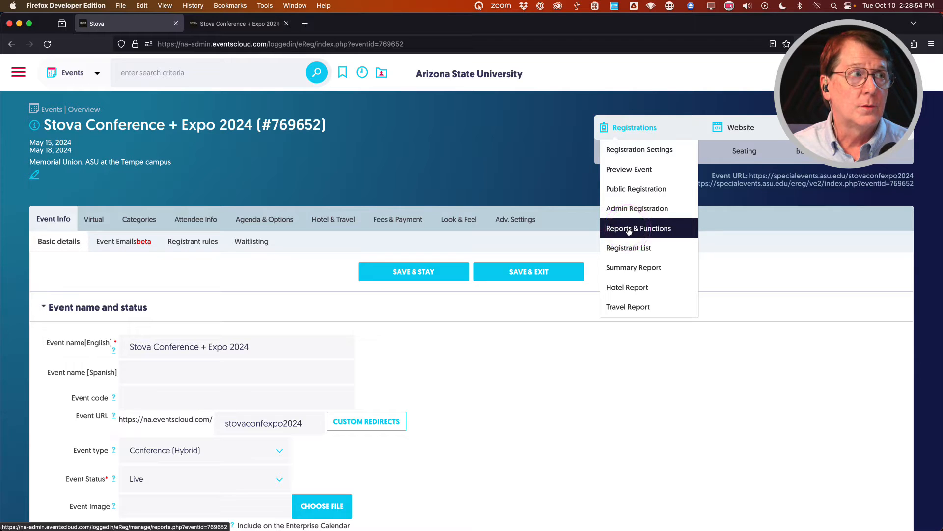
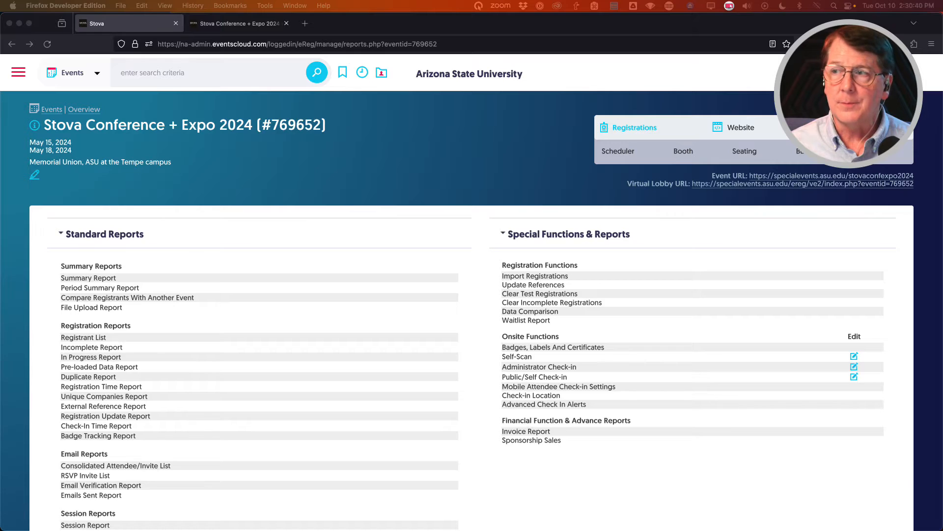
# Bring up the Stova Conference + Expo 2024 Reports page listing the Onsite Functions.
pyautogui.click(536, 388)
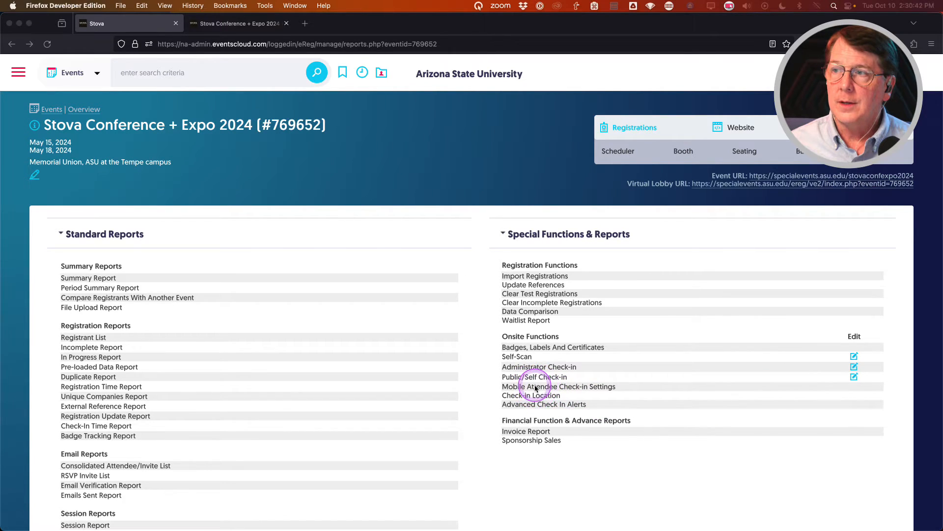
# Turn on and save the direct link to mobile check-in, then open the generated link.
pyautogui.click(535, 387)
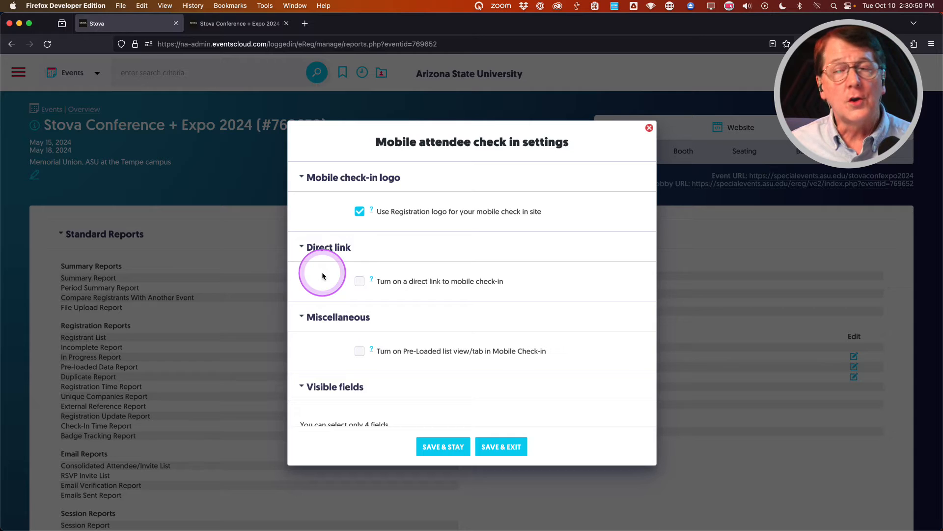
pyautogui.click(360, 283)
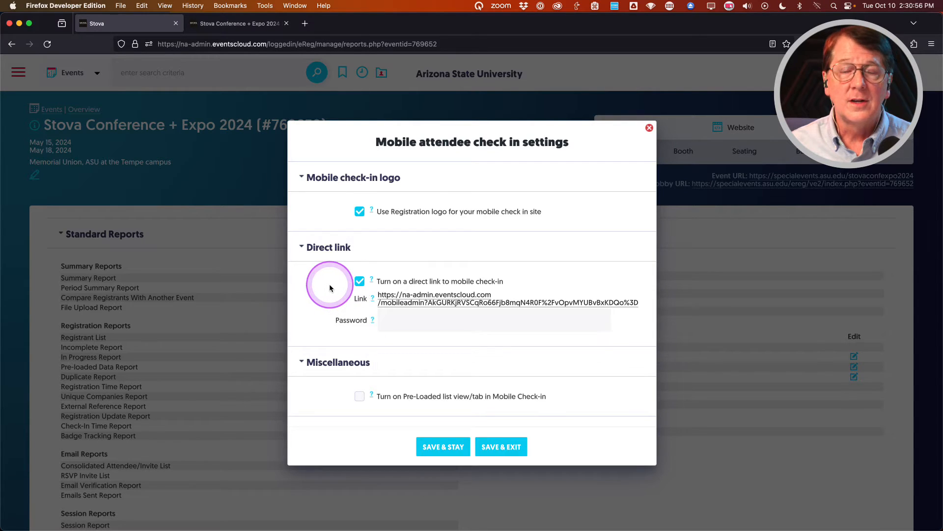
pyautogui.click(440, 450)
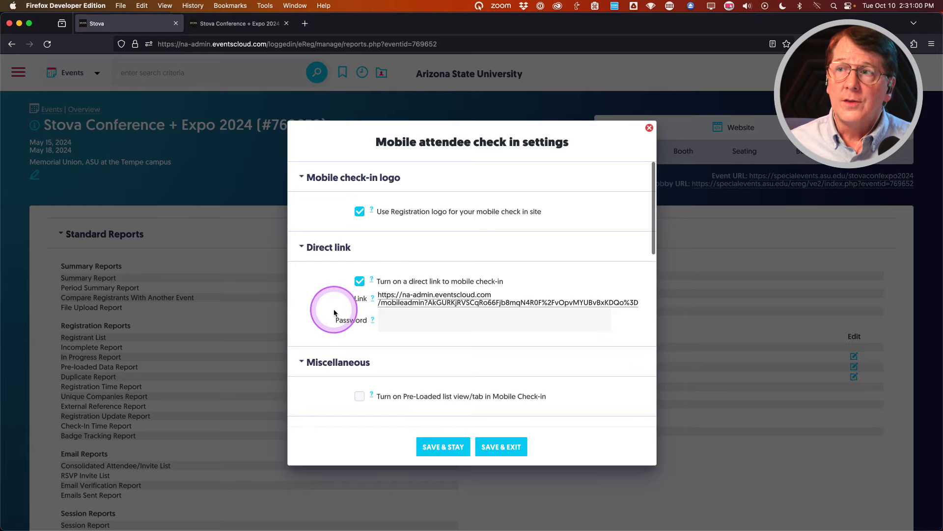
pyautogui.click(429, 303)
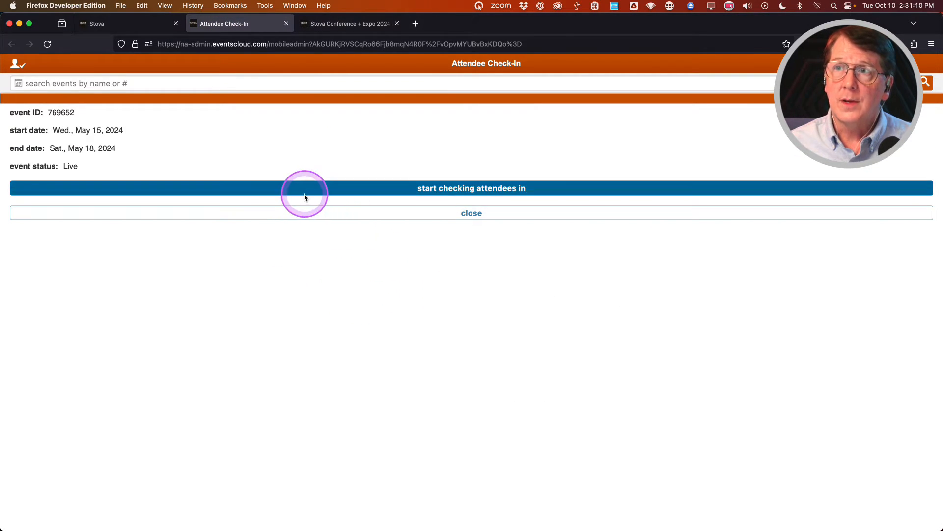
# Start checking attendees in and search for one attendee by first name, clearing the empty results.
pyautogui.click(448, 189)
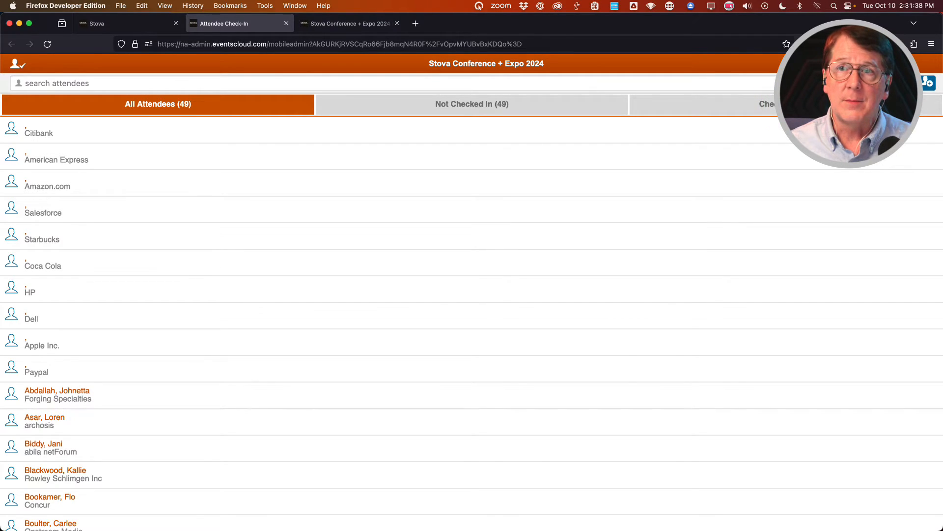
pyautogui.click(134, 84)
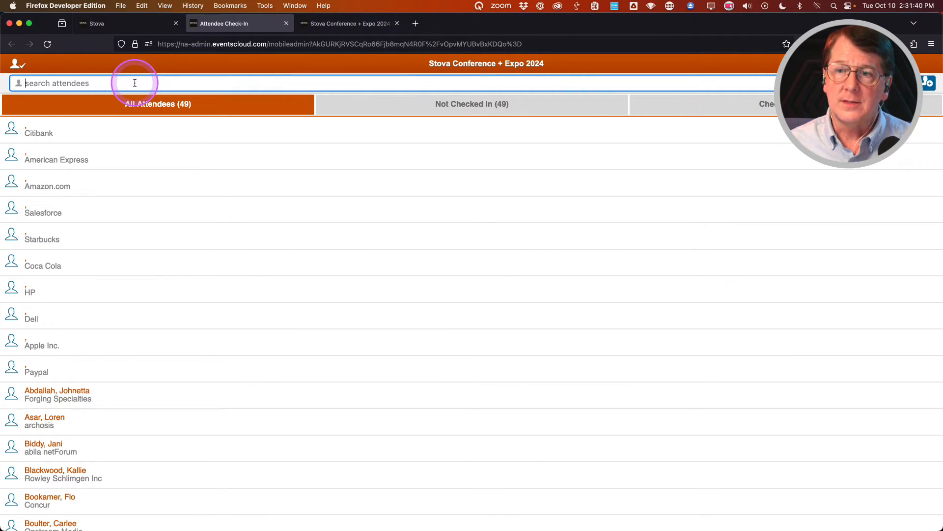
pyautogui.write('tegan')
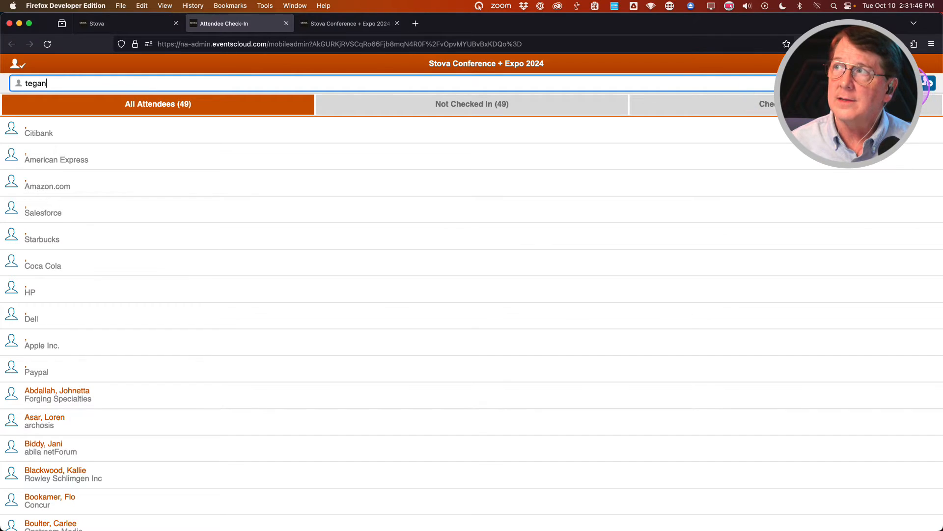
pyautogui.click(926, 82)
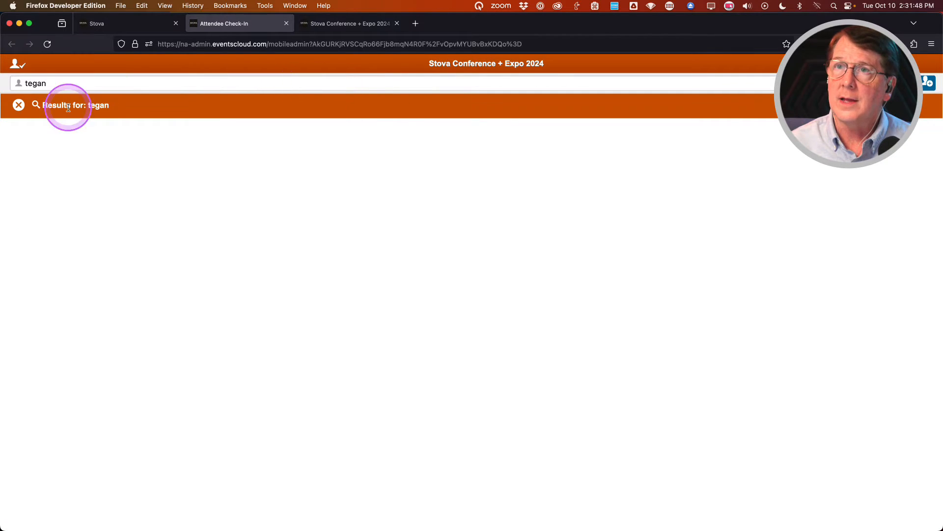
pyautogui.click(20, 105)
# Search for another attendee by first name, check them in, then clear the search.
pyautogui.click(74, 82)
pyautogui.write('carlee')
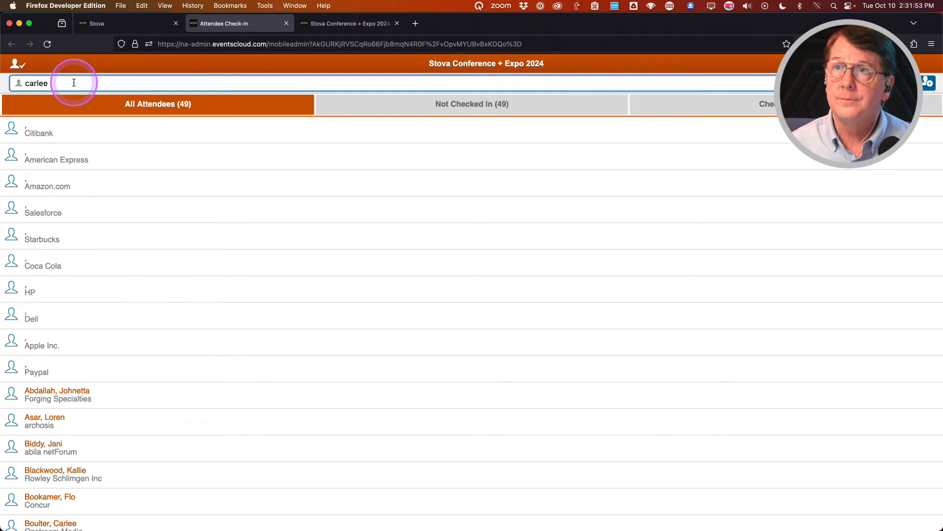
pyautogui.press('Return')
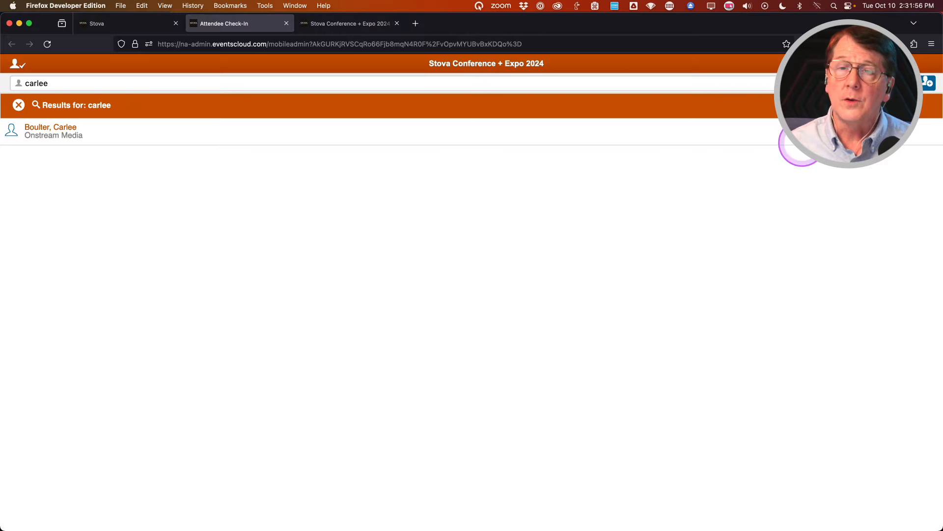
pyautogui.click(98, 132)
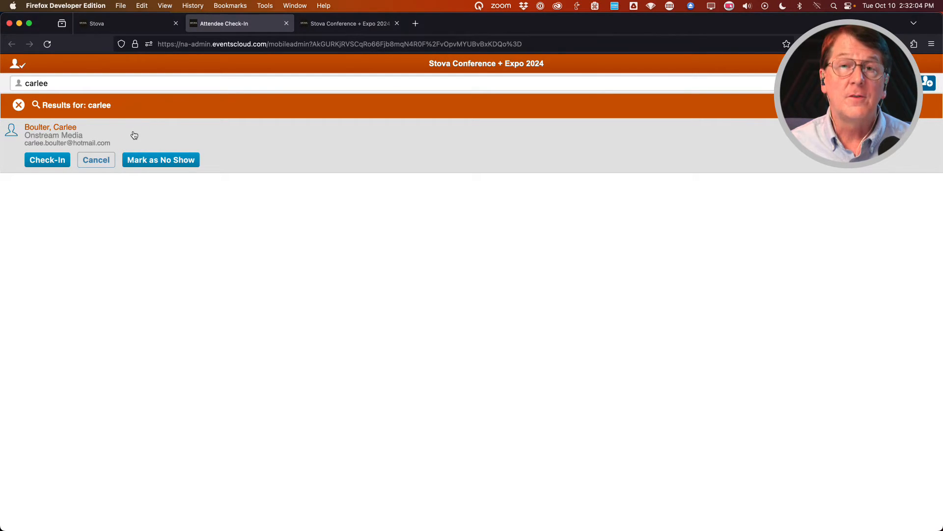
pyautogui.click(49, 161)
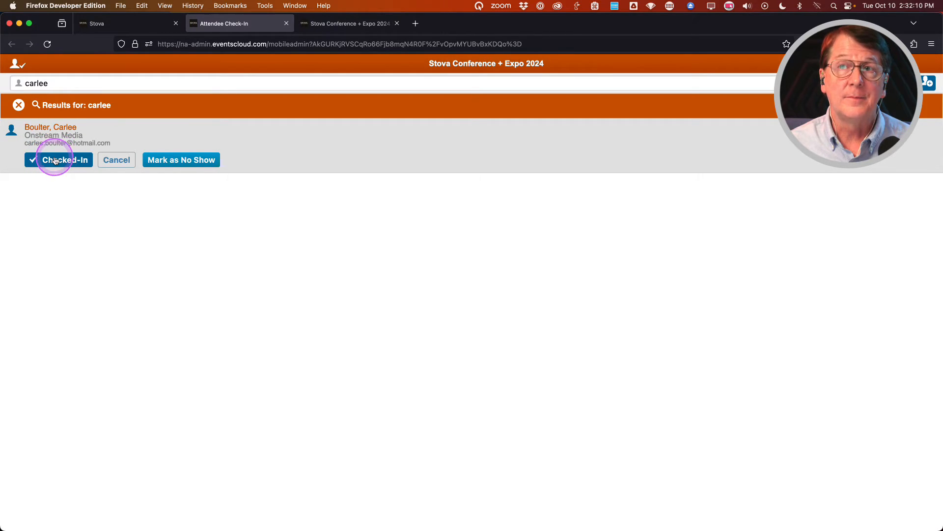
pyautogui.click(55, 161)
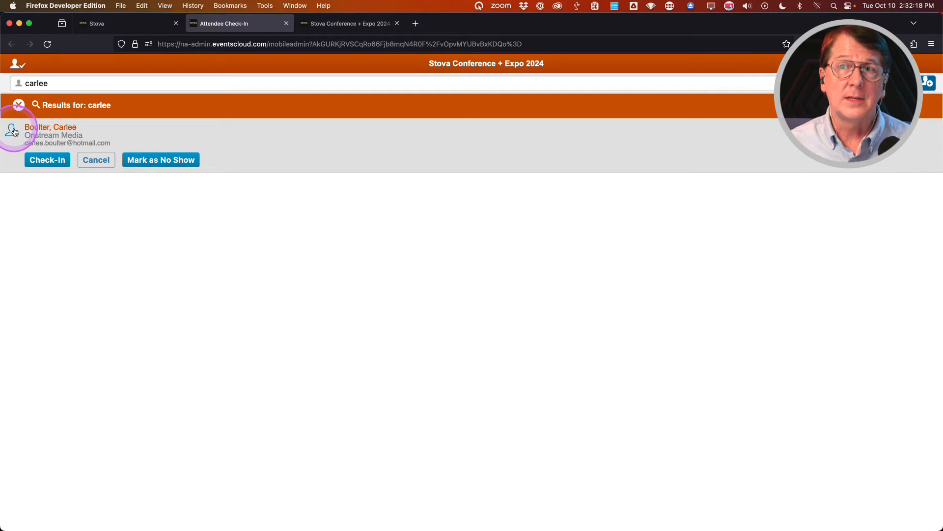
pyautogui.click(45, 162)
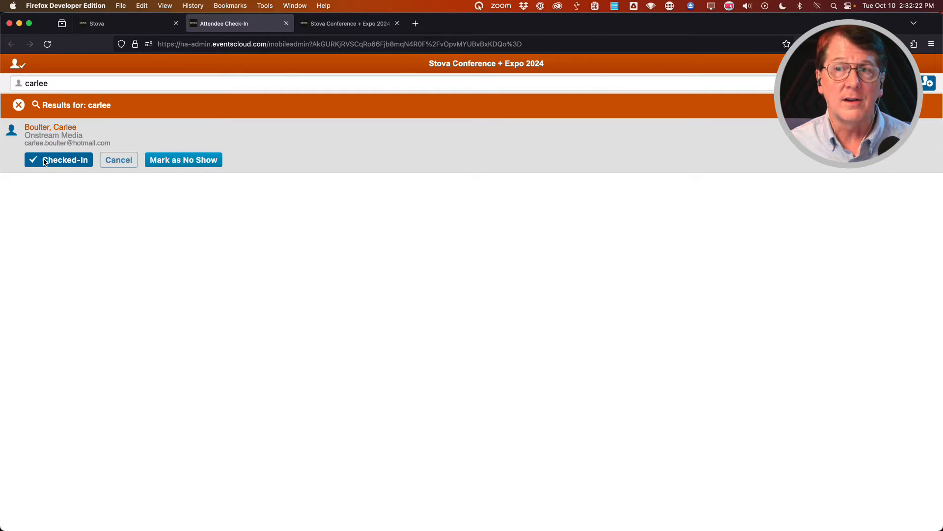
pyautogui.click(18, 105)
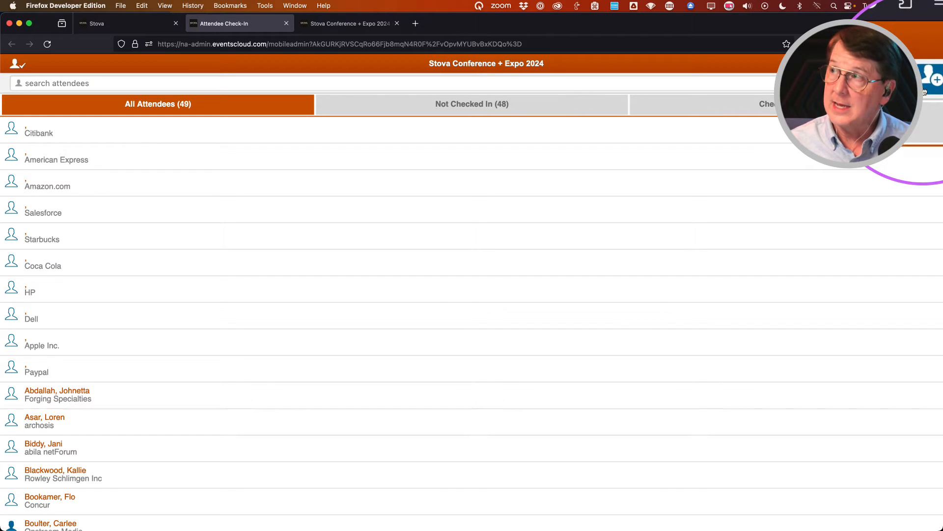
pyautogui.click(925, 88)
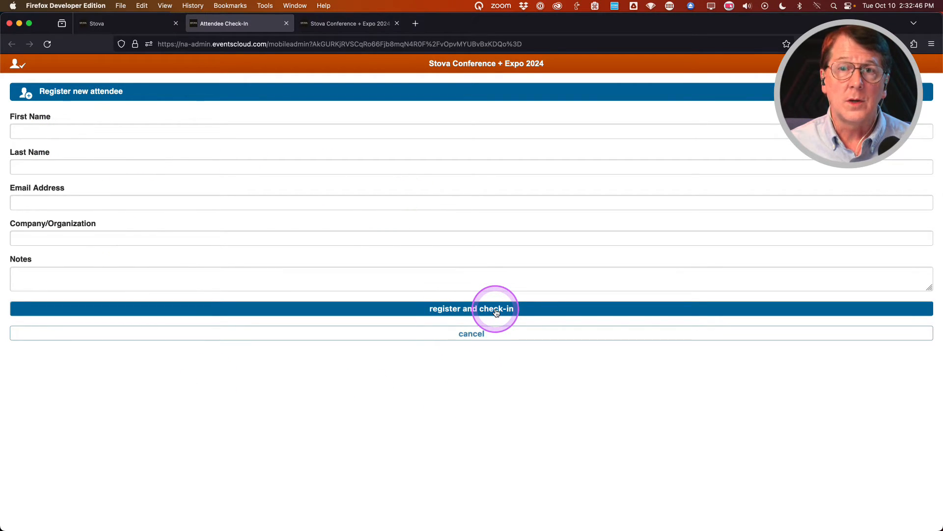
pyautogui.click(472, 336)
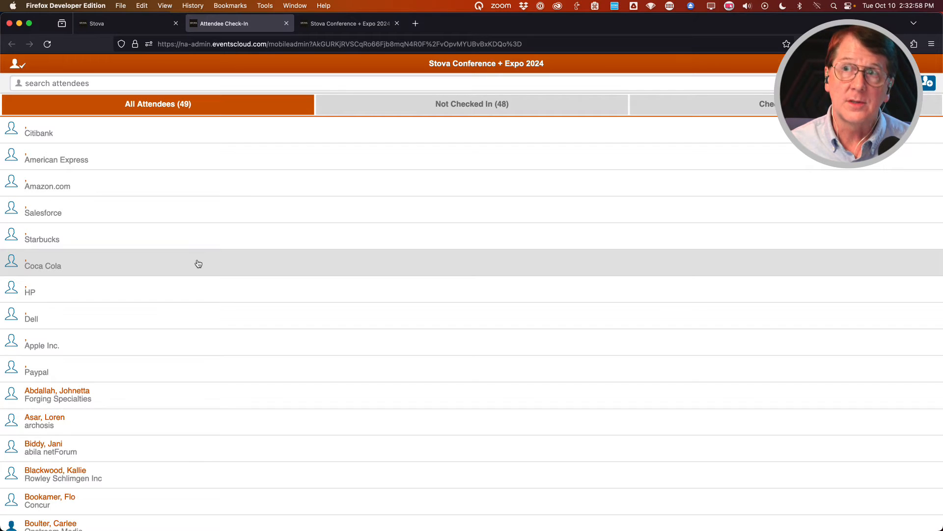
pyautogui.click(198, 268)
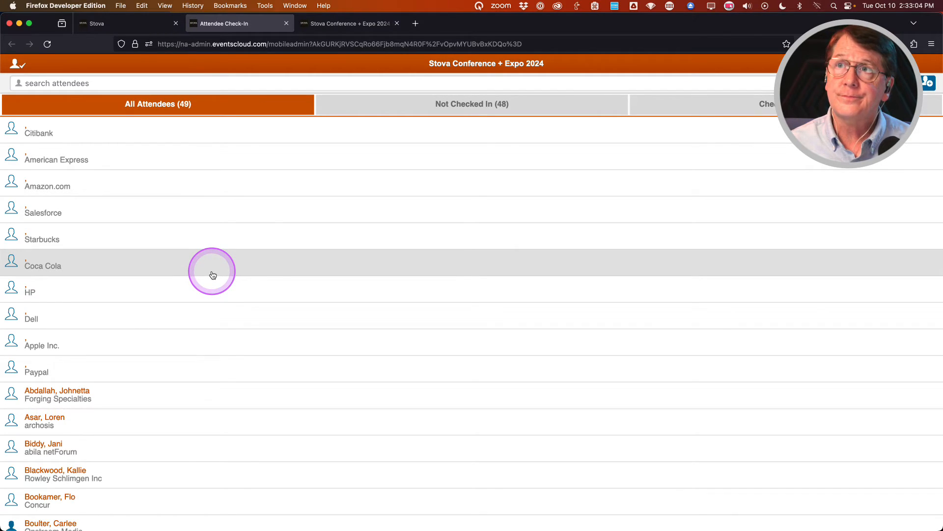
# Save the mobile check-in settings with the registration logo and direct link options kept on.
pyautogui.click(140, 24)
pyautogui.moveTo(371, 325)
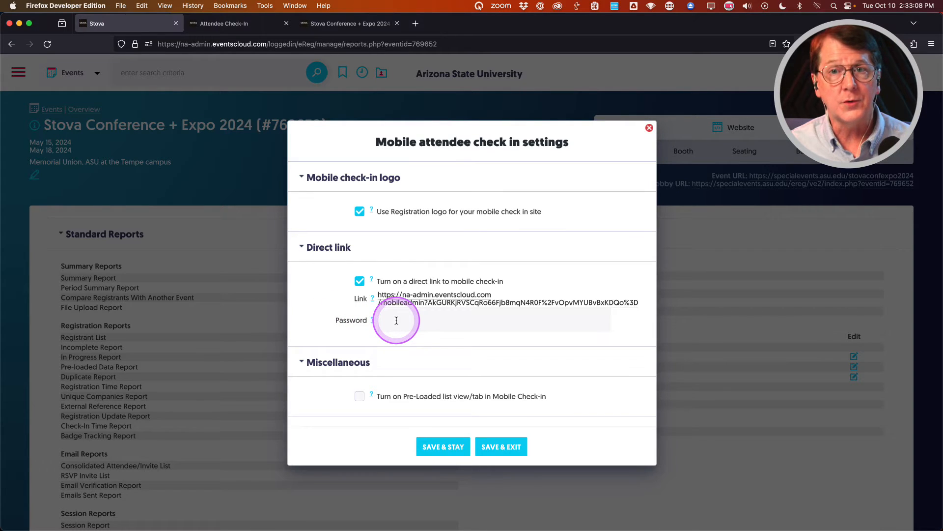
pyautogui.scroll(-2, 320, 302)
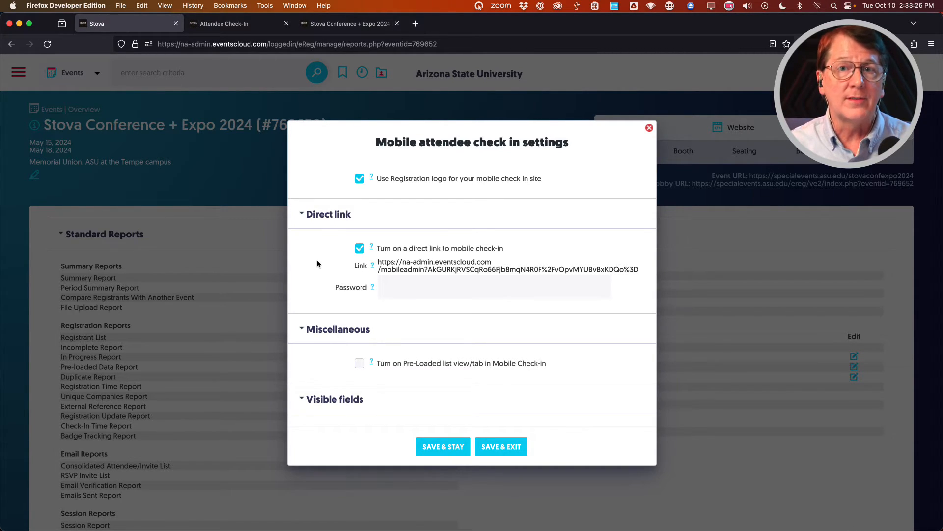
pyautogui.scroll(-3, 323, 258)
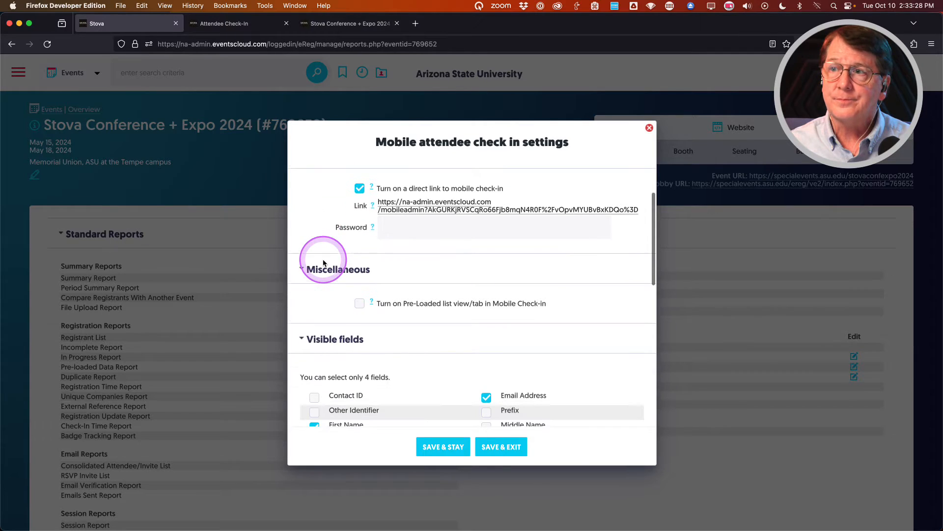
pyautogui.scroll(-1, 323, 263)
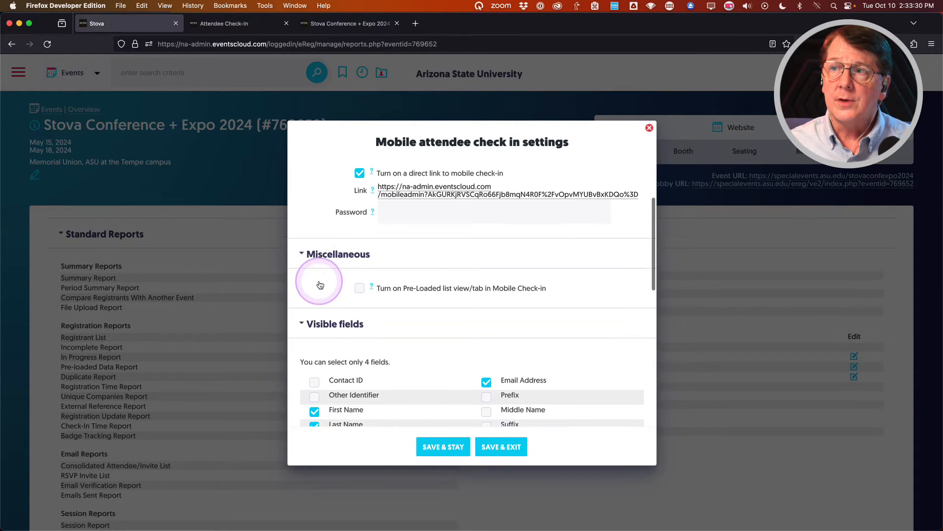
pyautogui.click(428, 290)
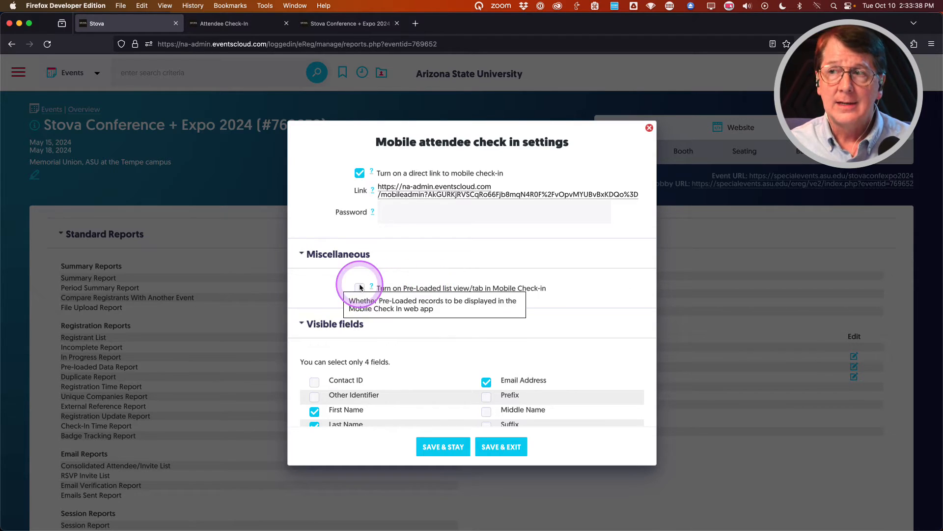
pyautogui.click(334, 287)
pyautogui.scroll(-3, 334, 288)
pyautogui.scroll(-5, 335, 289)
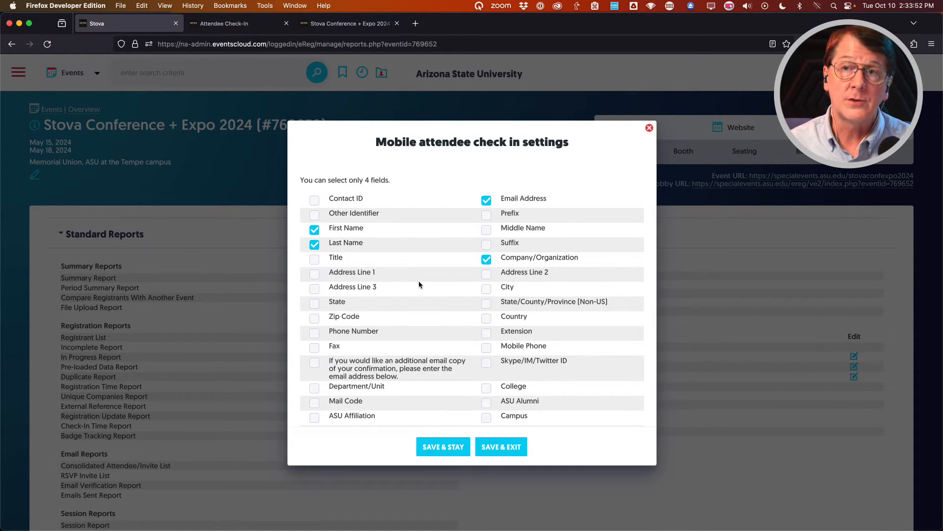
pyautogui.scroll(-10, 419, 284)
pyautogui.scroll(-3, 419, 284)
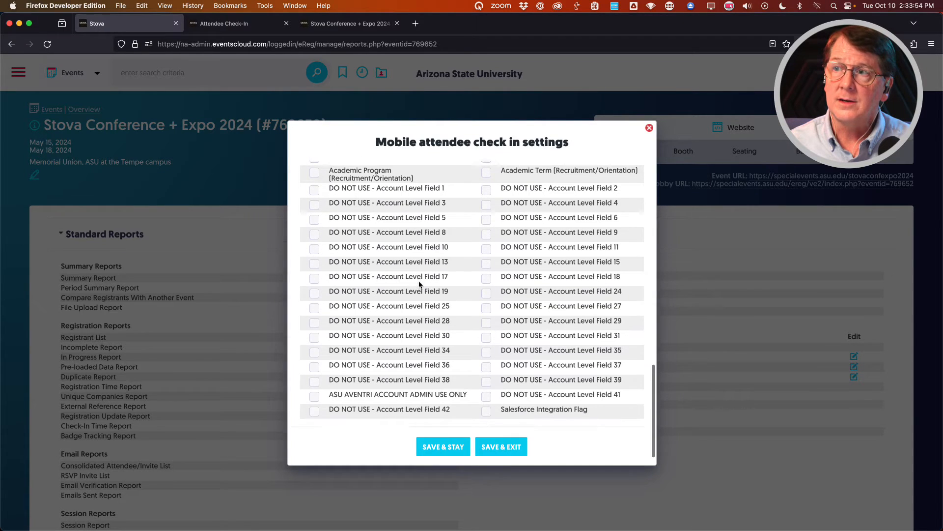
pyautogui.scroll(15, 419, 284)
pyautogui.scroll(4, 418, 284)
pyautogui.click(327, 218)
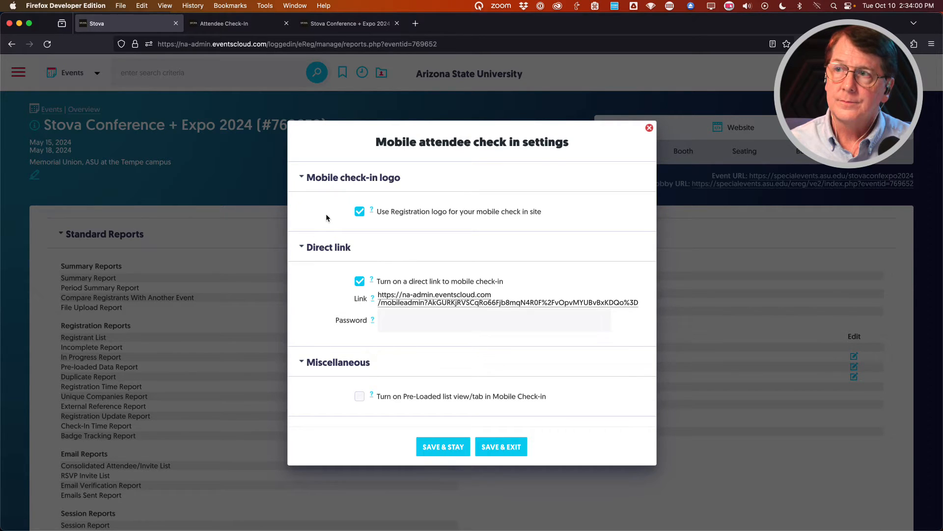
pyautogui.click(500, 448)
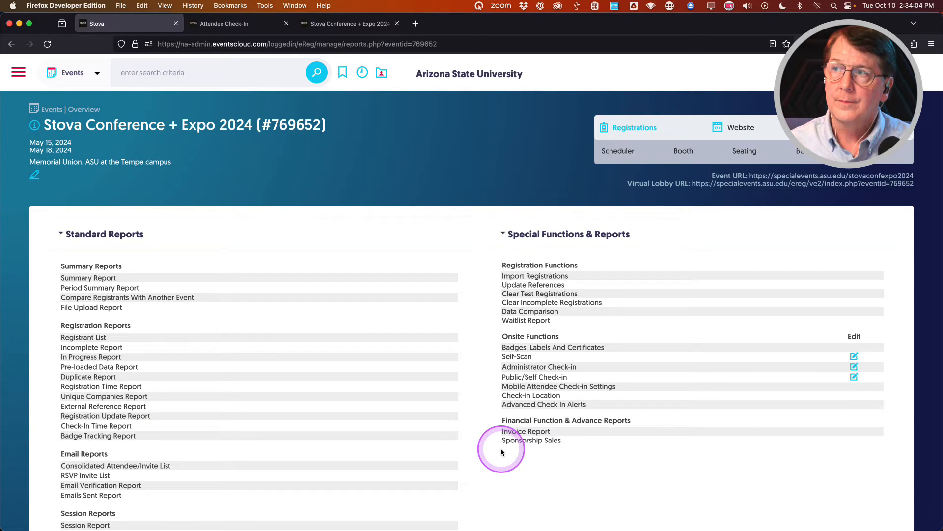
# Make Self-Scan auto-generate badges on valid barcodes, with Attendee Nametags as the output type.
pyautogui.click(486, 388)
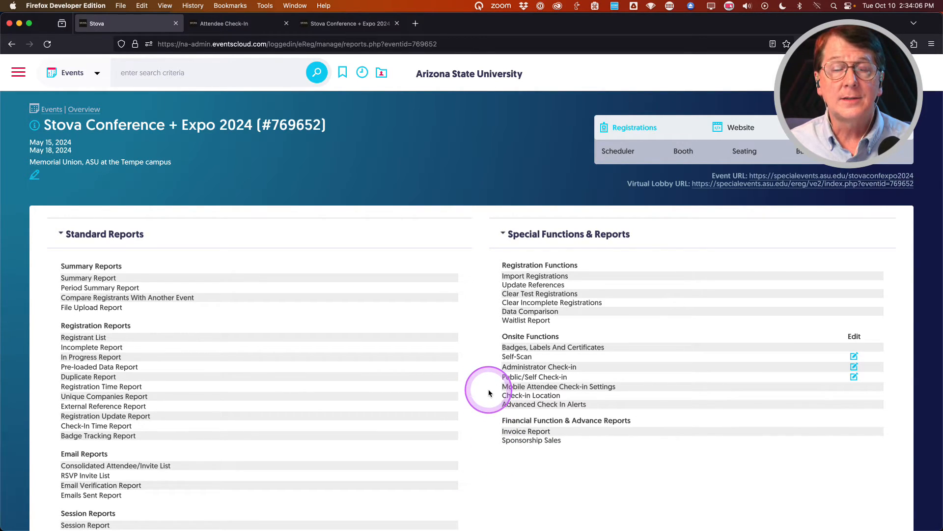
pyautogui.scroll(-1, 506, 356)
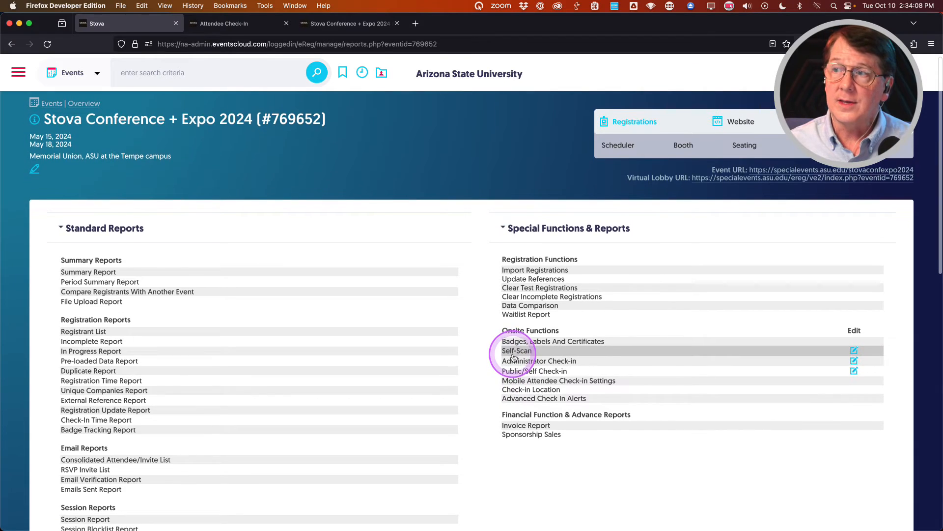
pyautogui.click(854, 351)
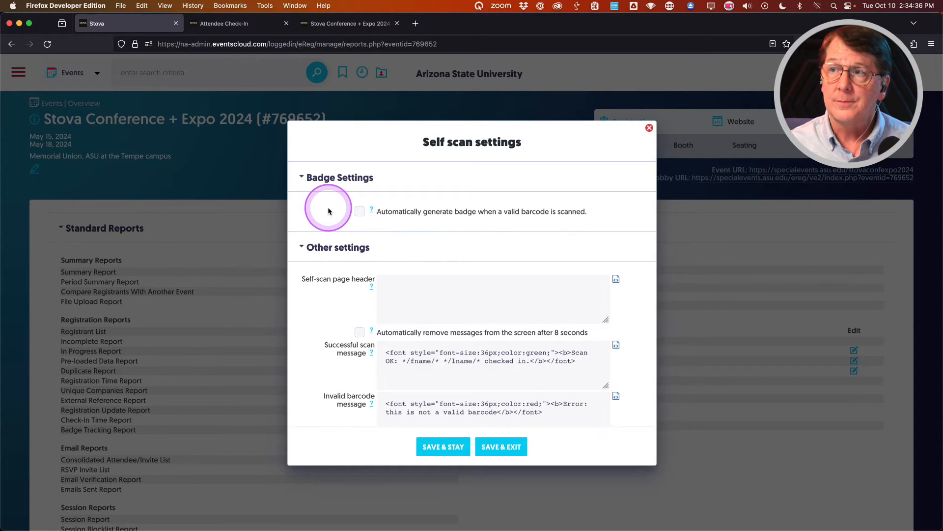
pyautogui.click(359, 212)
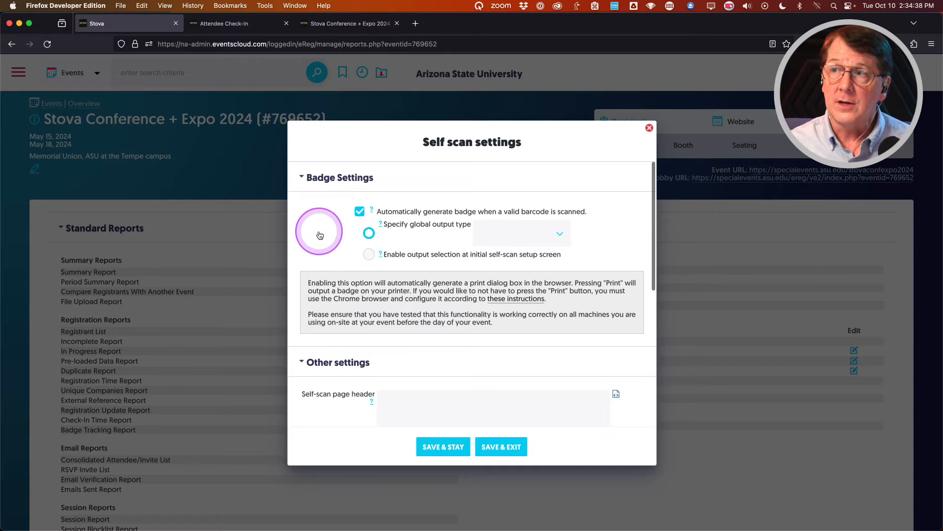
pyautogui.click(547, 234)
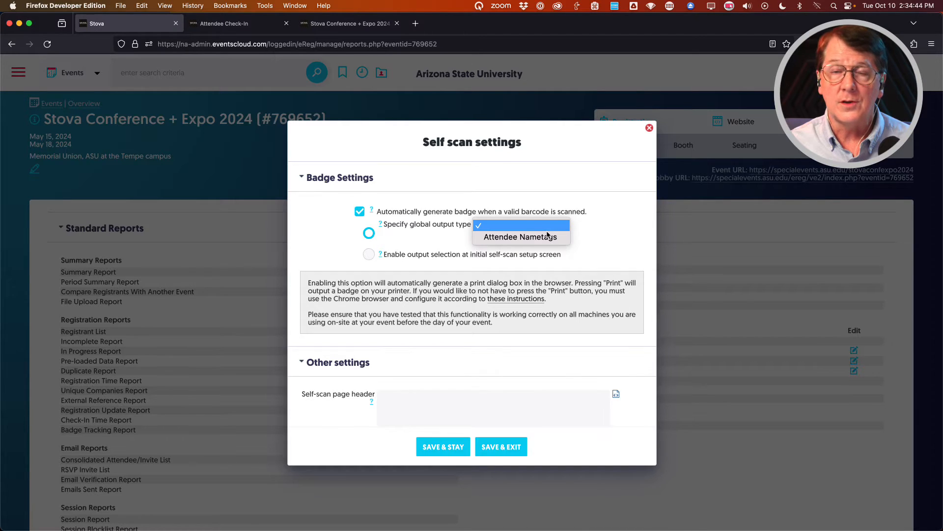
pyautogui.click(545, 238)
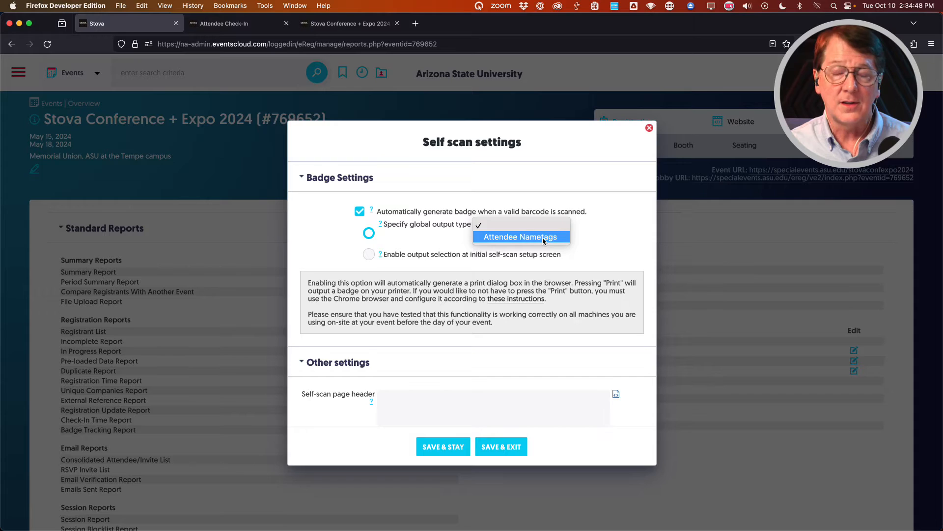
pyautogui.click(543, 237)
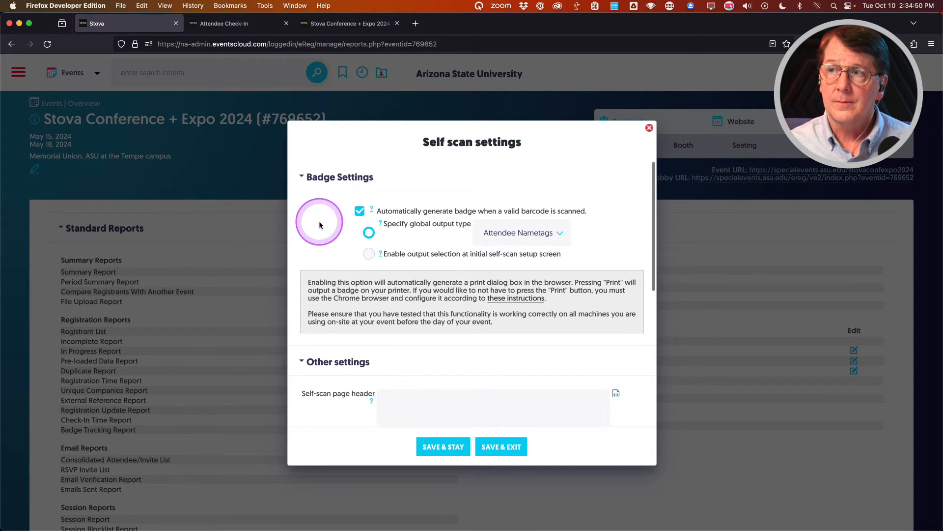
pyautogui.scroll(-1, 319, 225)
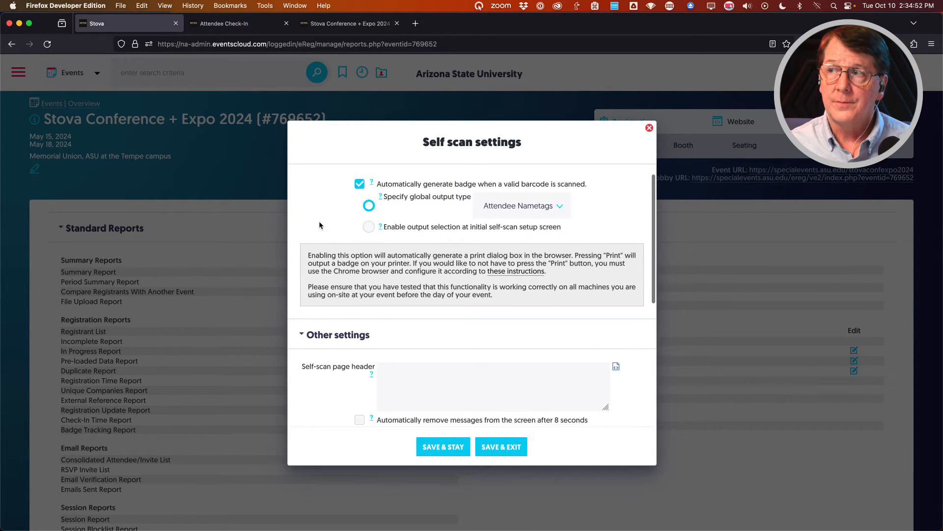
# Review the remaining Self scan settings and save & exit to the reports page.
pyautogui.scroll(-1, 320, 226)
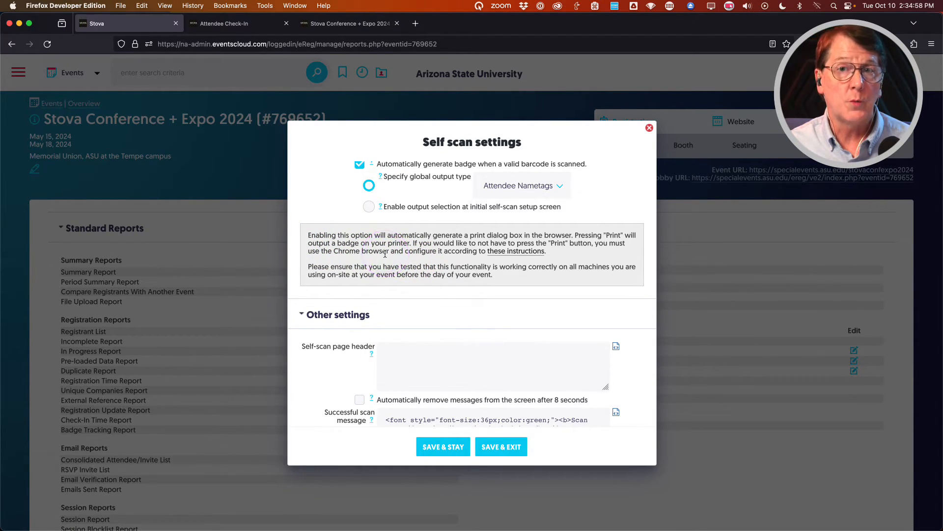
pyautogui.scroll(-8, 334, 246)
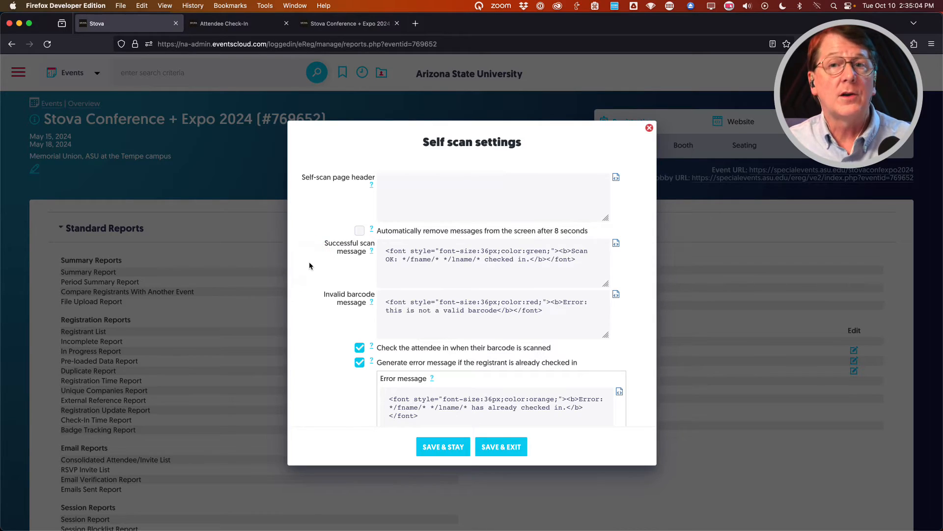
pyautogui.scroll(-1, 314, 265)
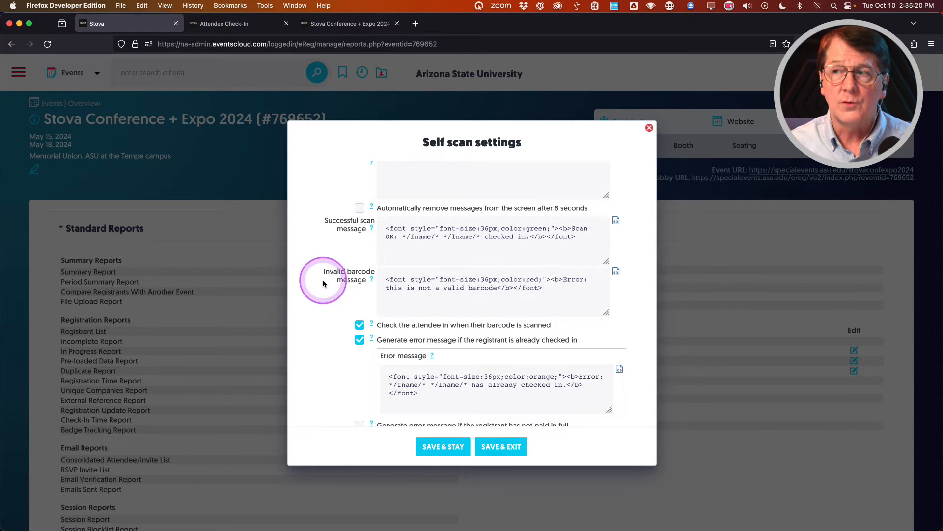
pyautogui.scroll(-5, 324, 280)
pyautogui.scroll(-1, 324, 284)
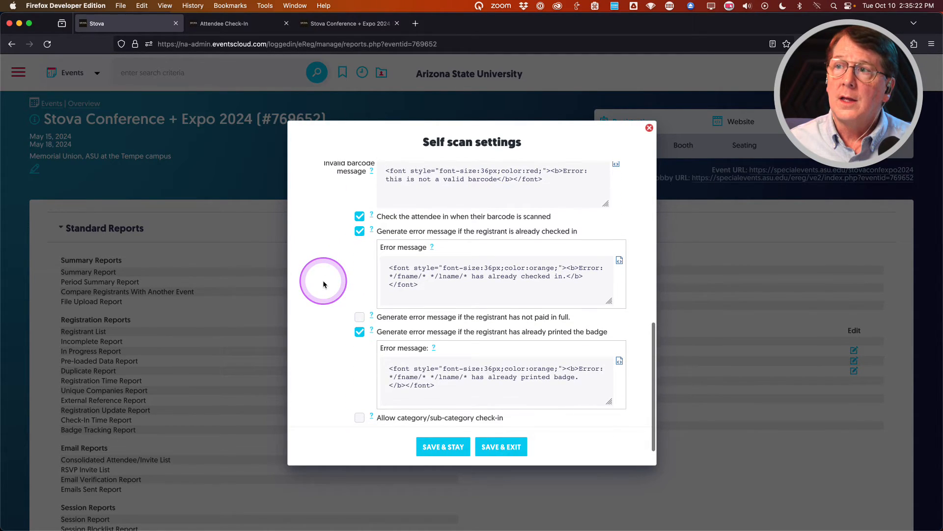
pyautogui.scroll(-1, 323, 283)
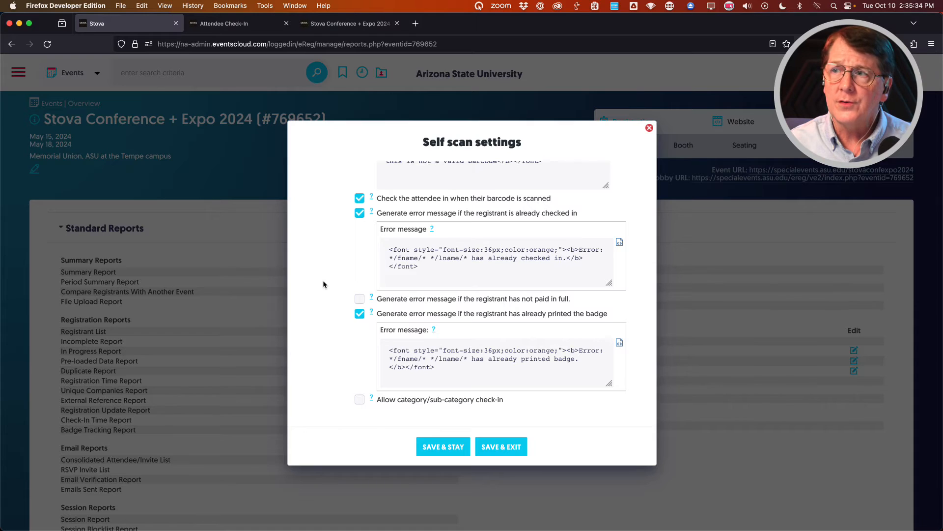
pyautogui.scroll(-1, 323, 284)
pyautogui.click(328, 320)
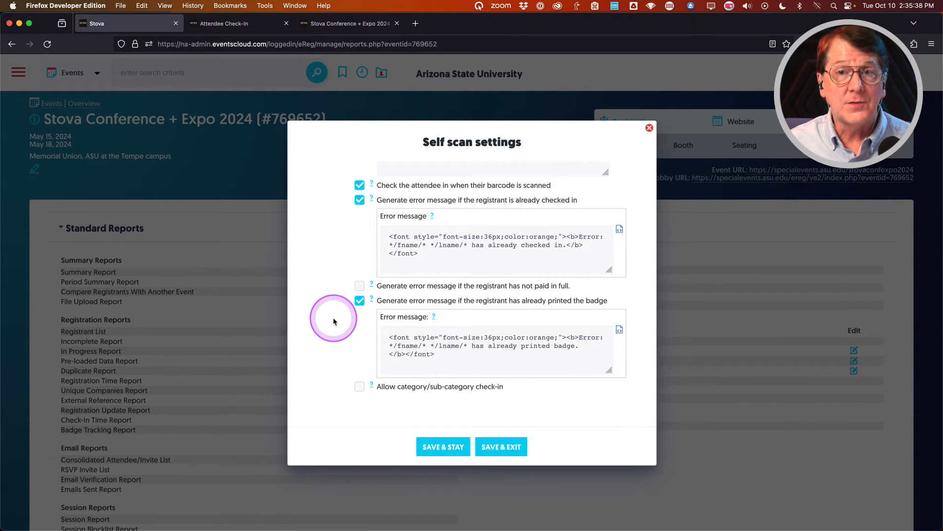
pyautogui.scroll(3, 334, 320)
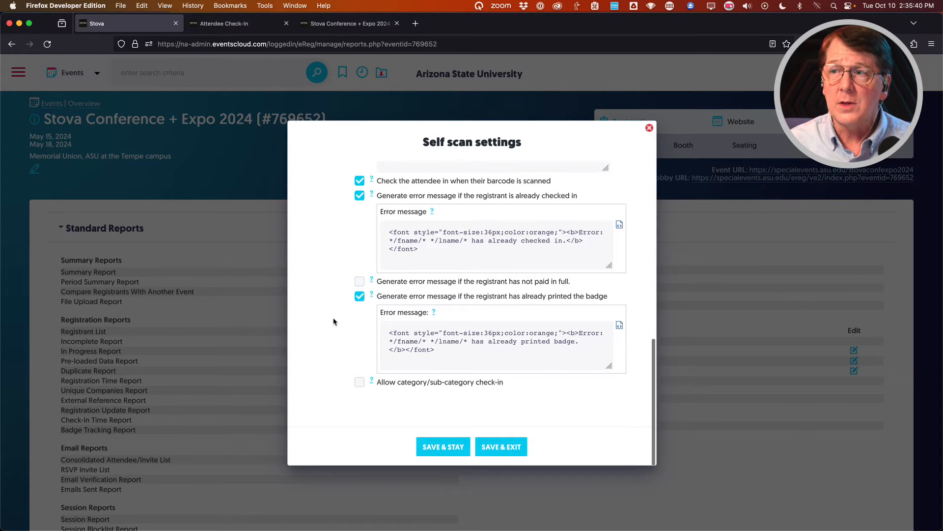
pyautogui.scroll(3, 334, 320)
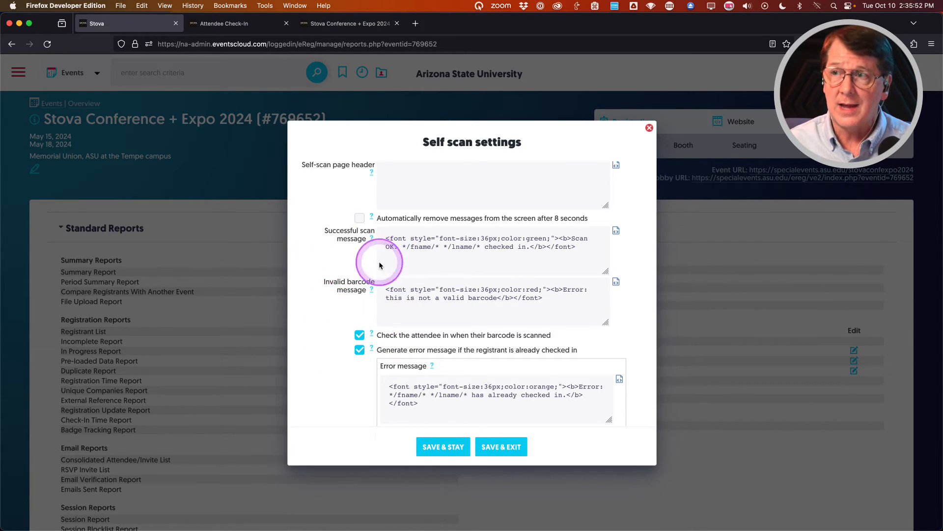
pyautogui.scroll(-3, 323, 339)
pyautogui.scroll(-2, 322, 339)
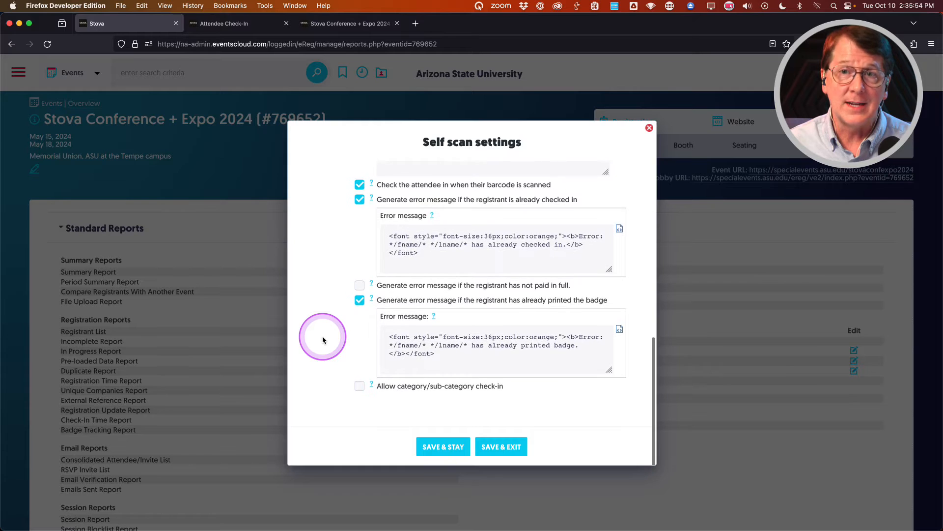
pyautogui.scroll(6, 322, 339)
pyautogui.scroll(2, 334, 339)
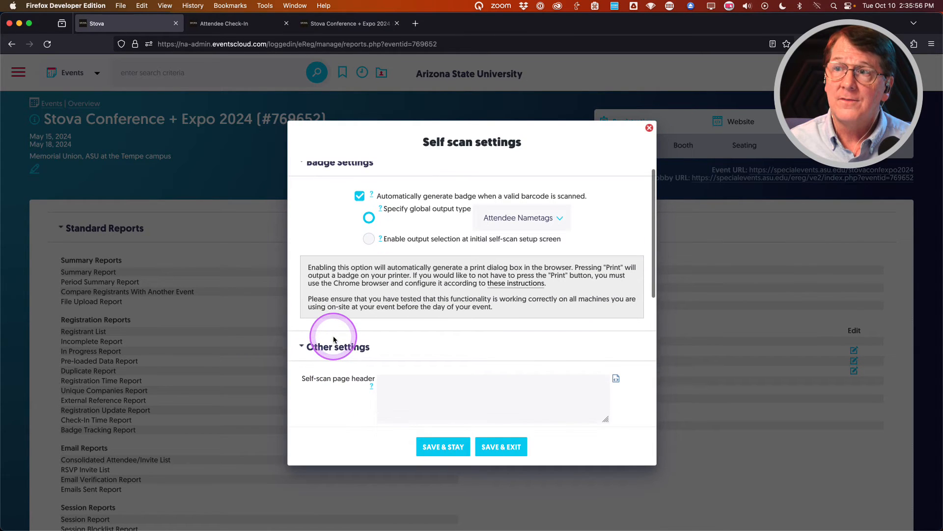
pyautogui.click(499, 446)
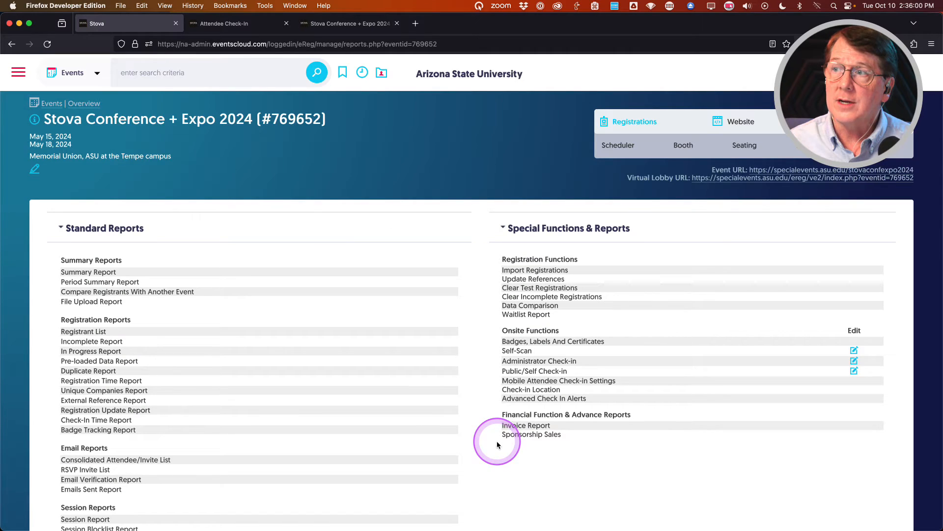
pyautogui.click(515, 352)
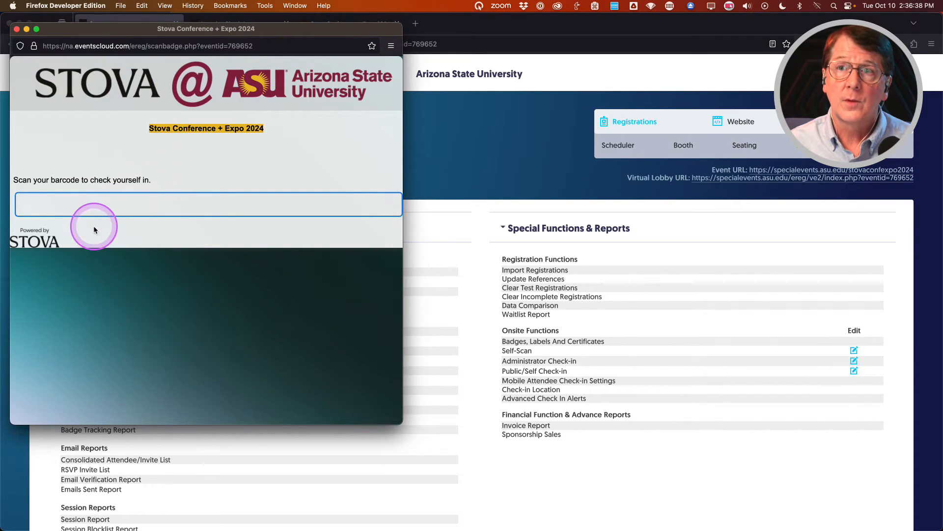
pyautogui.click(53, 206)
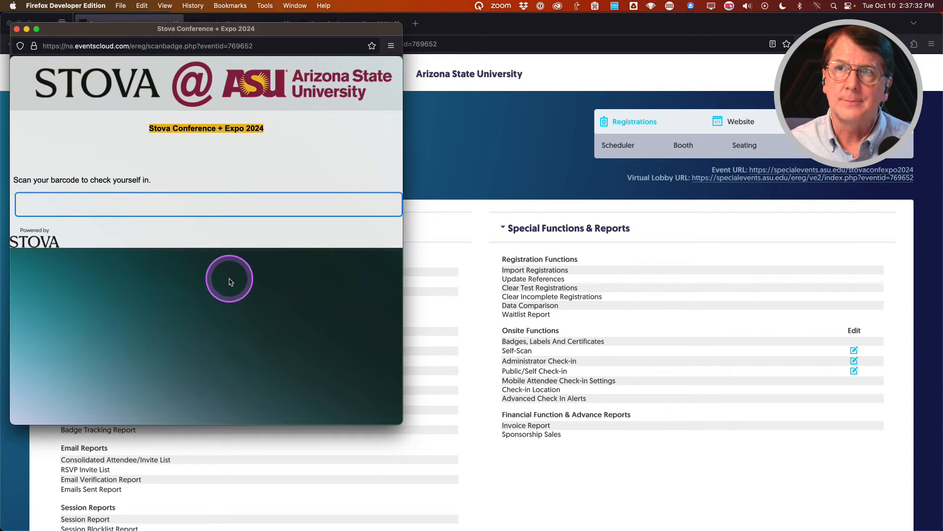
pyautogui.click(17, 30)
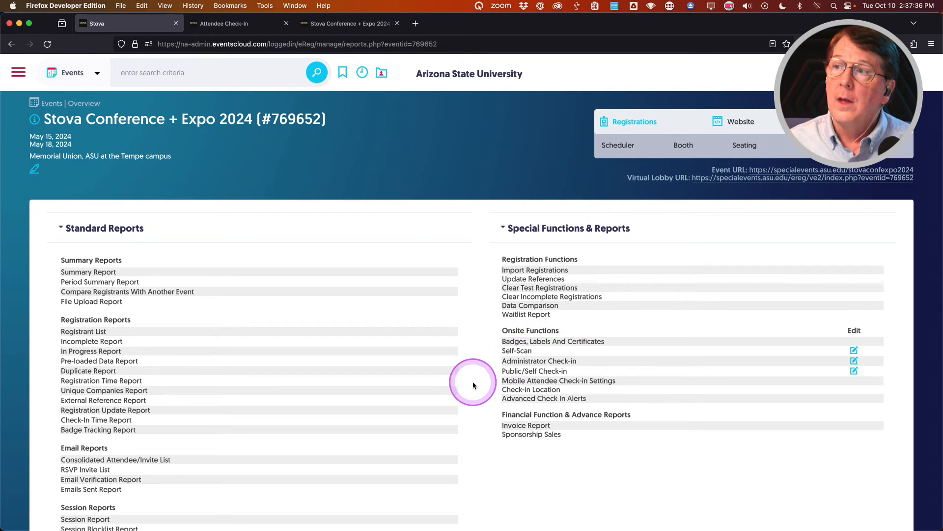
# Open the Public Self Check-in settings and keep Reference ID as the second login field.
pyautogui.click(855, 372)
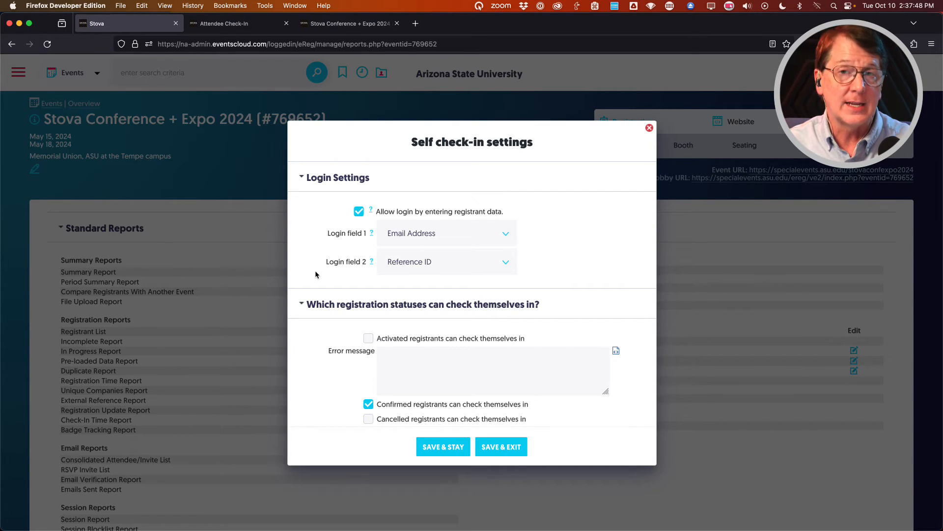
pyautogui.click(504, 263)
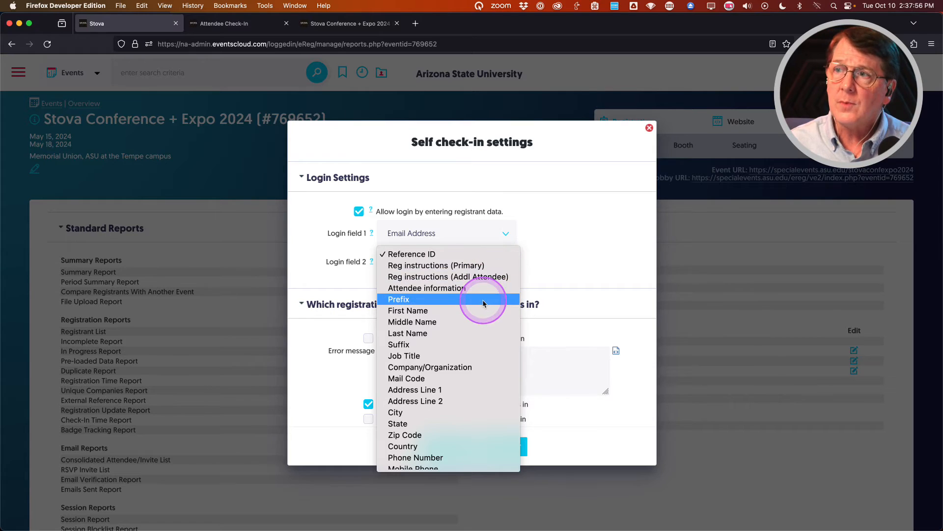
pyautogui.scroll(-4, 488, 313)
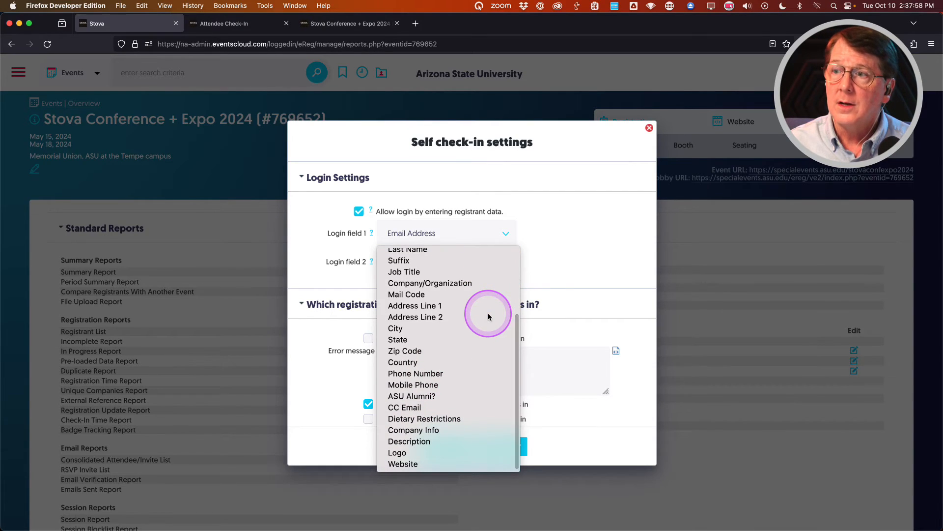
pyautogui.scroll(4, 488, 315)
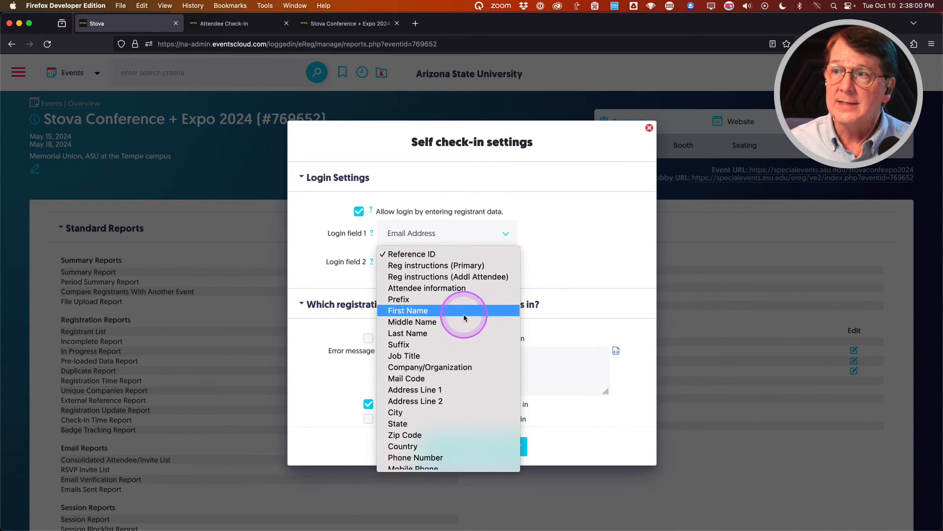
pyautogui.click(583, 239)
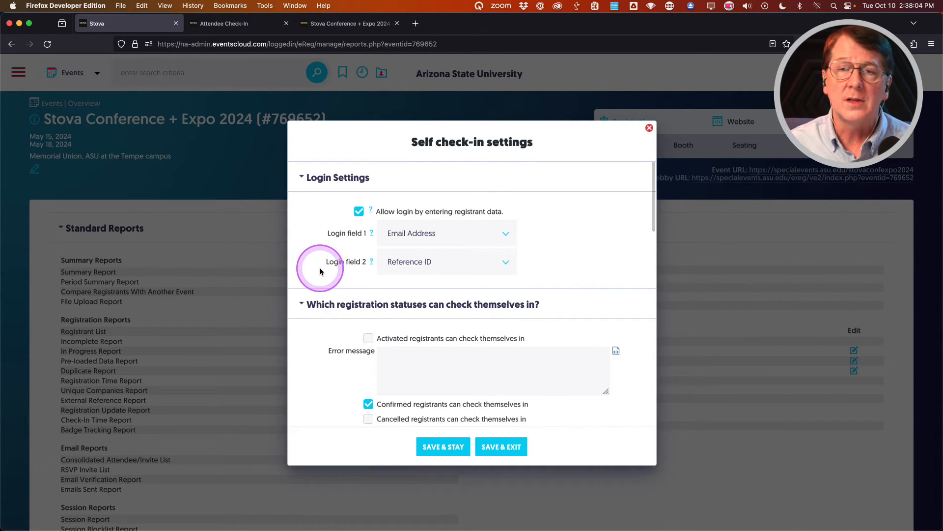
# Review the registration status options, confirmed registrants only, down to Badge Settings.
pyautogui.scroll(-5, 318, 275)
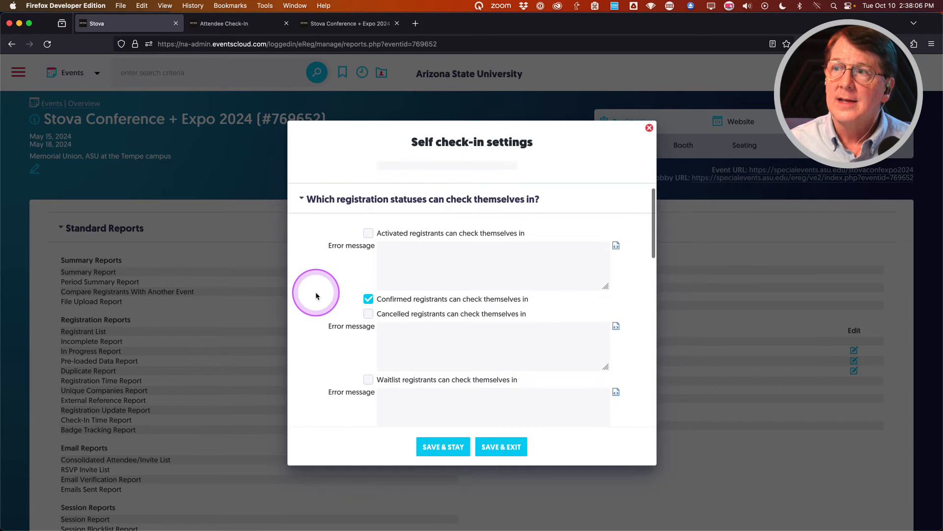
pyautogui.scroll(-8, 316, 295)
pyautogui.scroll(12, 316, 295)
pyautogui.scroll(-9, 317, 296)
pyautogui.click(317, 297)
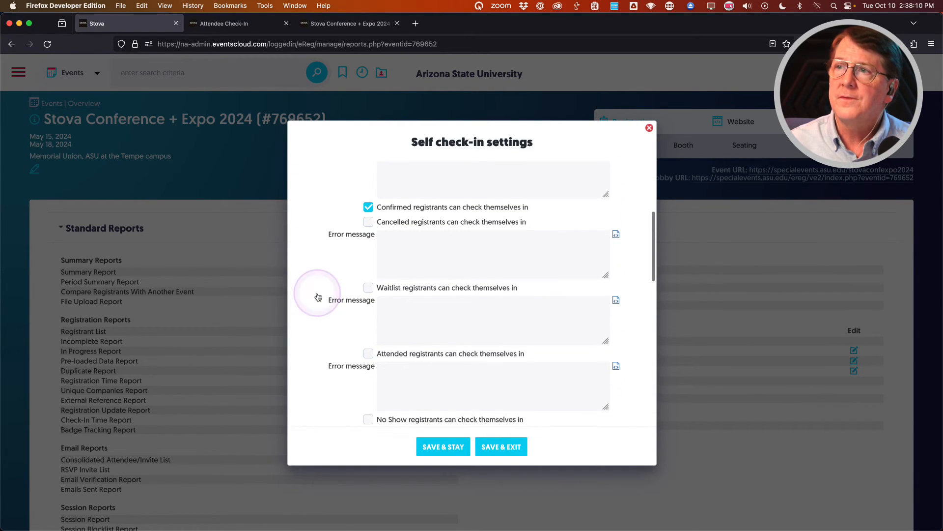
pyautogui.scroll(-5, 317, 295)
pyautogui.scroll(-10, 317, 295)
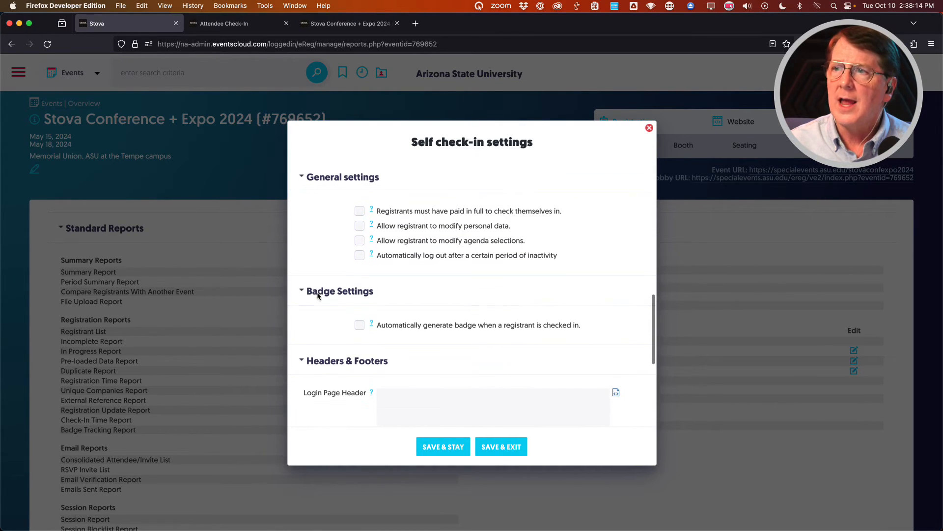
# Make self check-in auto-generate badges using the Attendee Nametags template.
pyautogui.click(317, 293)
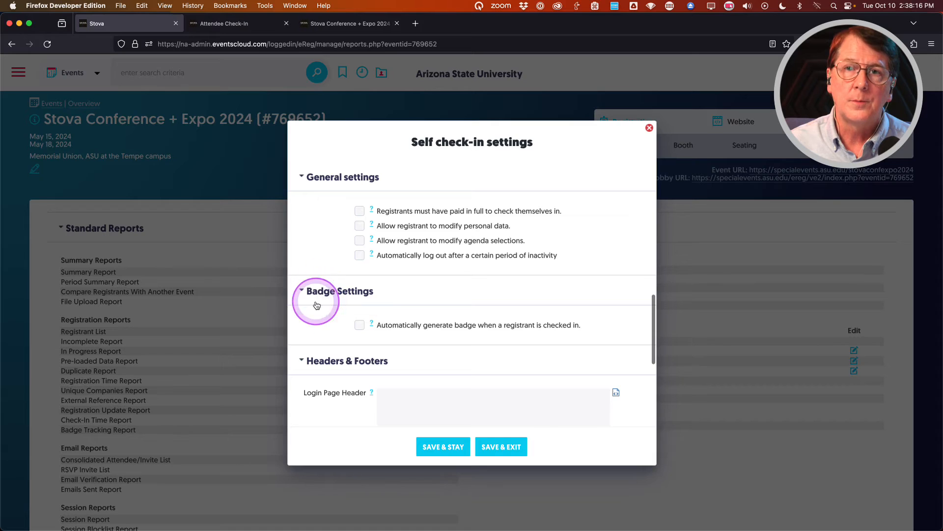
pyautogui.click(359, 327)
pyautogui.scroll(-2, 326, 324)
pyautogui.click(457, 302)
pyautogui.click(454, 303)
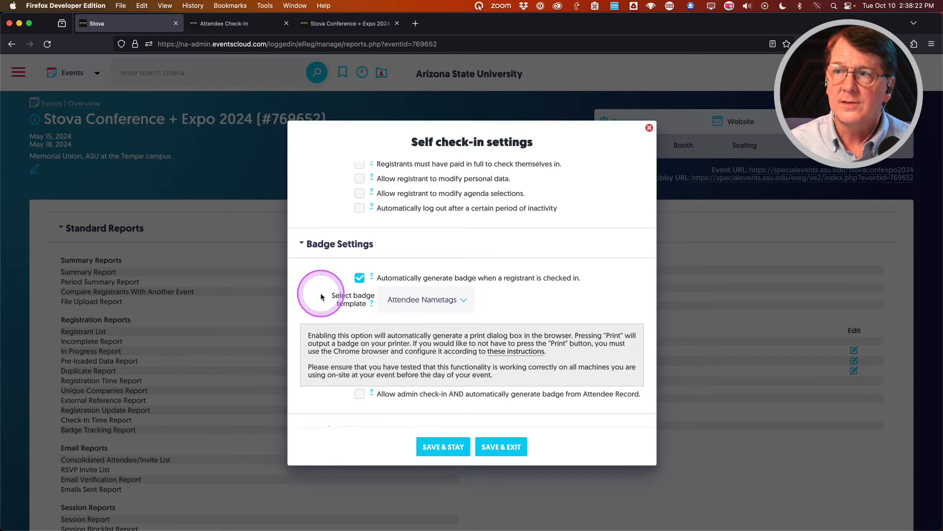
# Review the rest of the Self check-in settings and save & exit.
pyautogui.scroll(-5, 320, 293)
pyautogui.scroll(4, 320, 292)
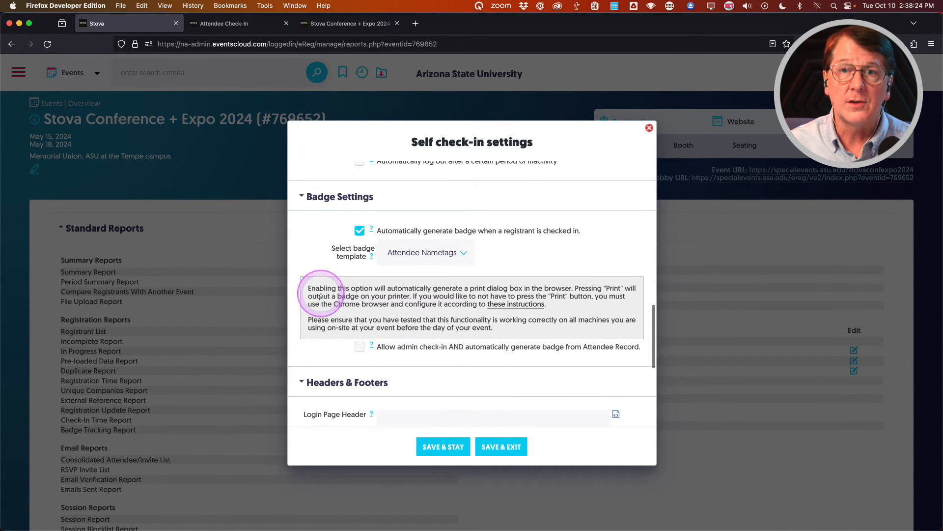
pyautogui.scroll(-4, 321, 293)
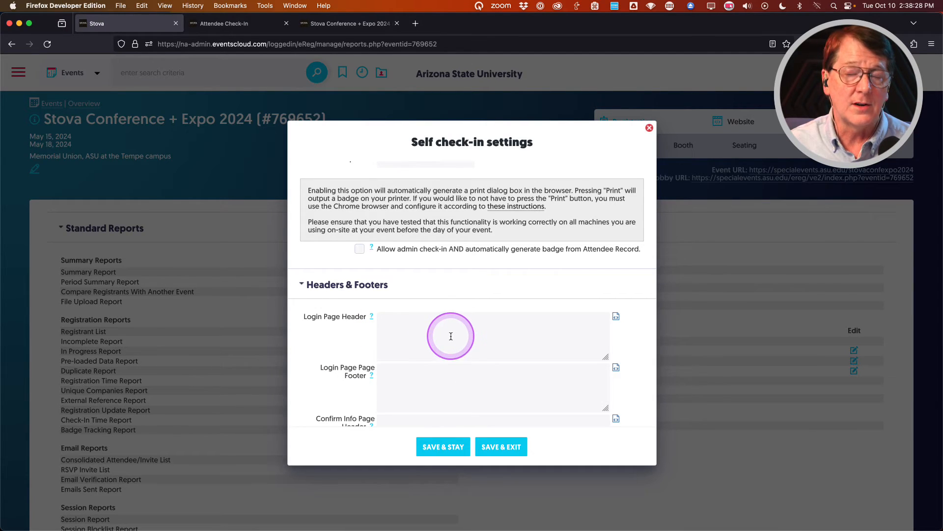
pyautogui.scroll(-7, 331, 334)
pyautogui.scroll(-4, 331, 335)
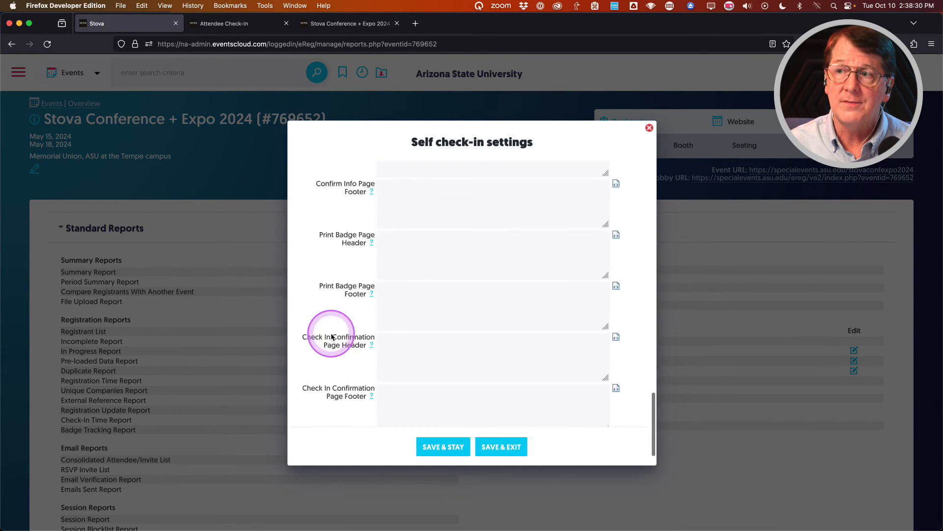
pyautogui.scroll(10, 331, 335)
pyautogui.scroll(9, 331, 332)
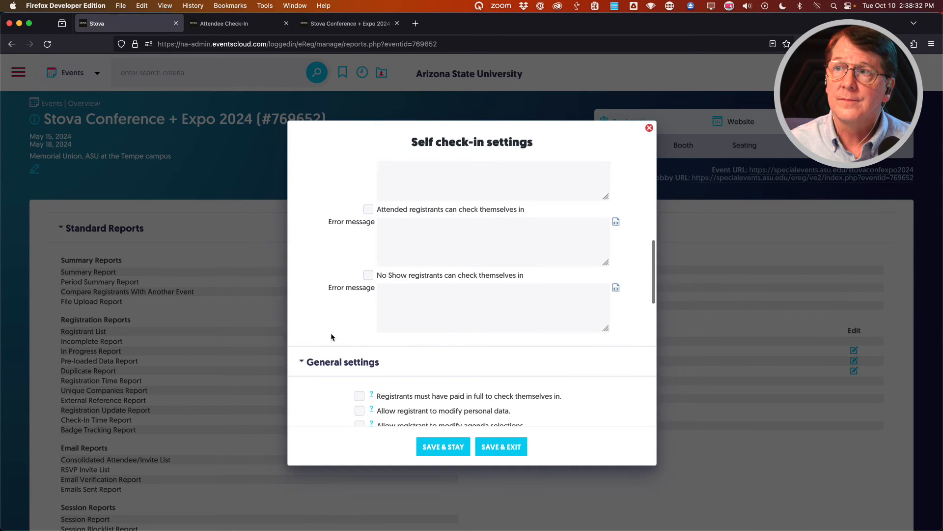
pyautogui.click(502, 448)
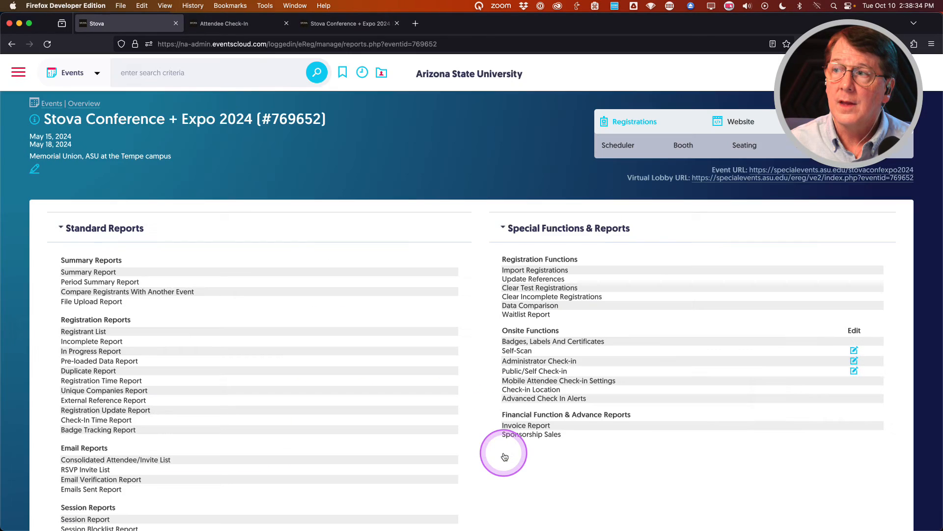
pyautogui.click(525, 376)
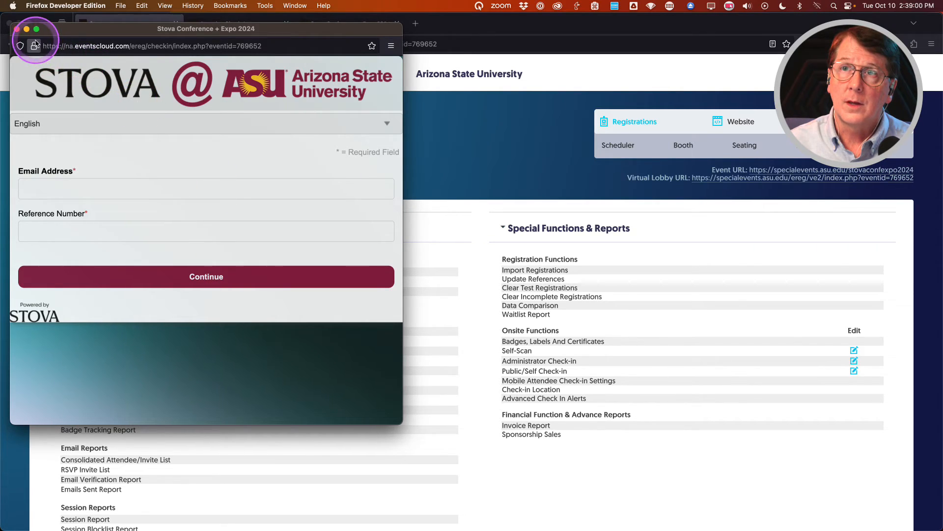
pyautogui.click(17, 30)
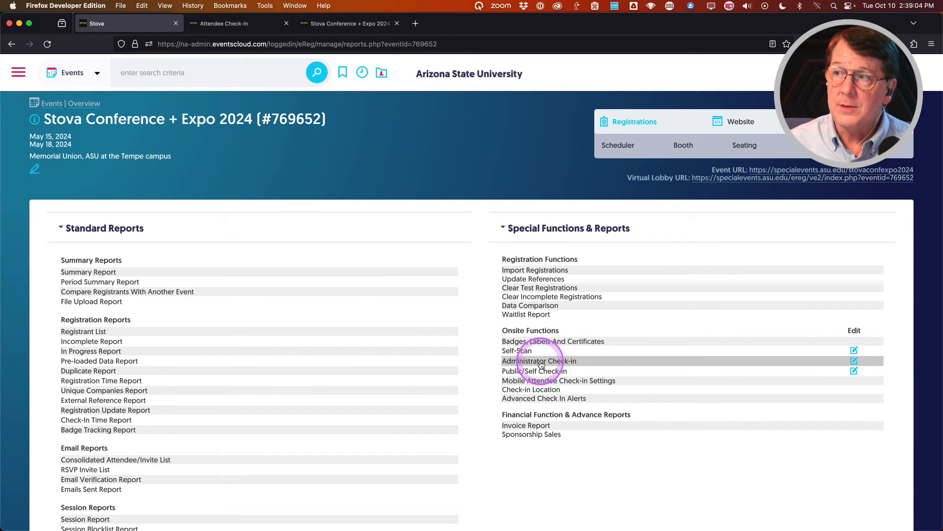
# Enable auto badge generation for Administrator Check-in and set search filter 5 to Email Address.
pyautogui.click(854, 362)
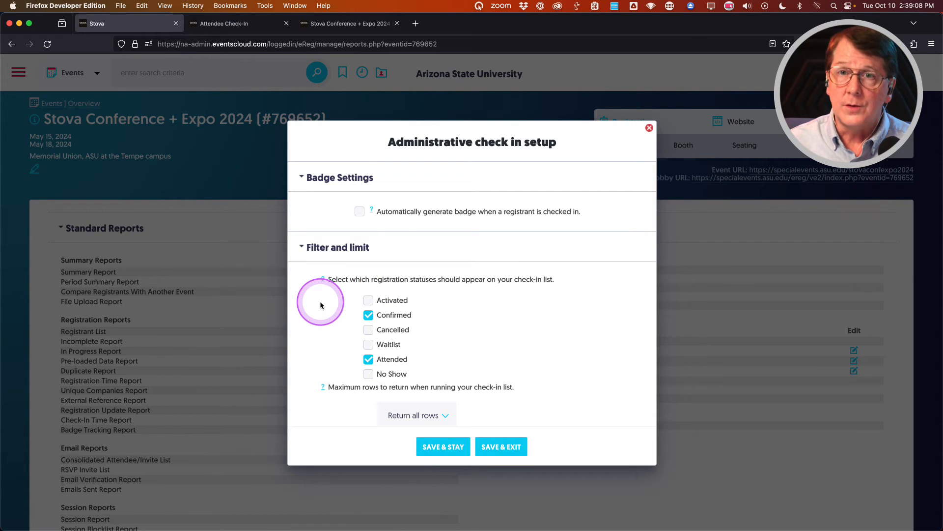
pyautogui.click(360, 213)
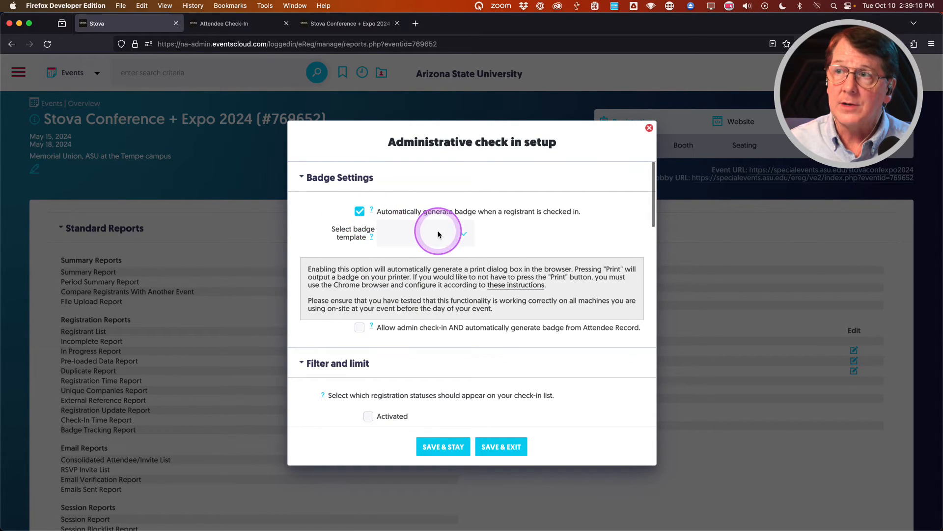
pyautogui.scroll(-5, 320, 300)
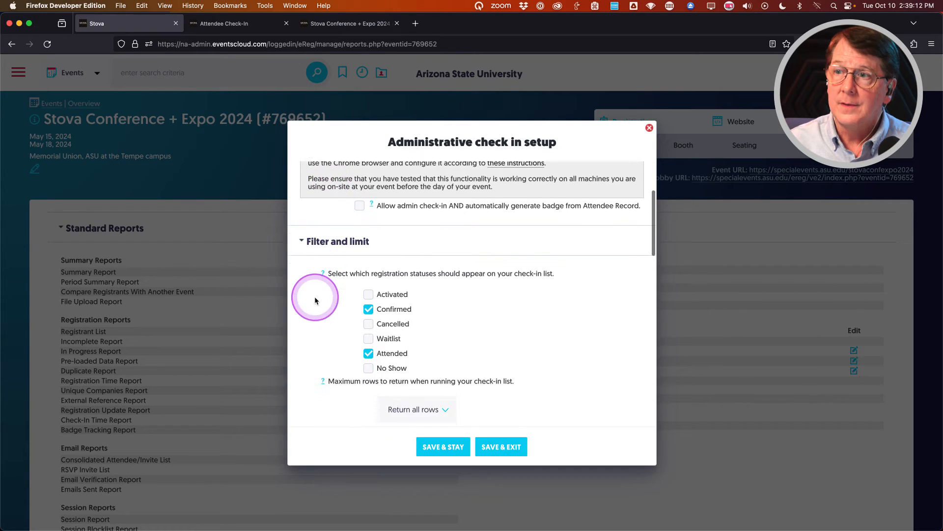
pyautogui.scroll(-1, 319, 306)
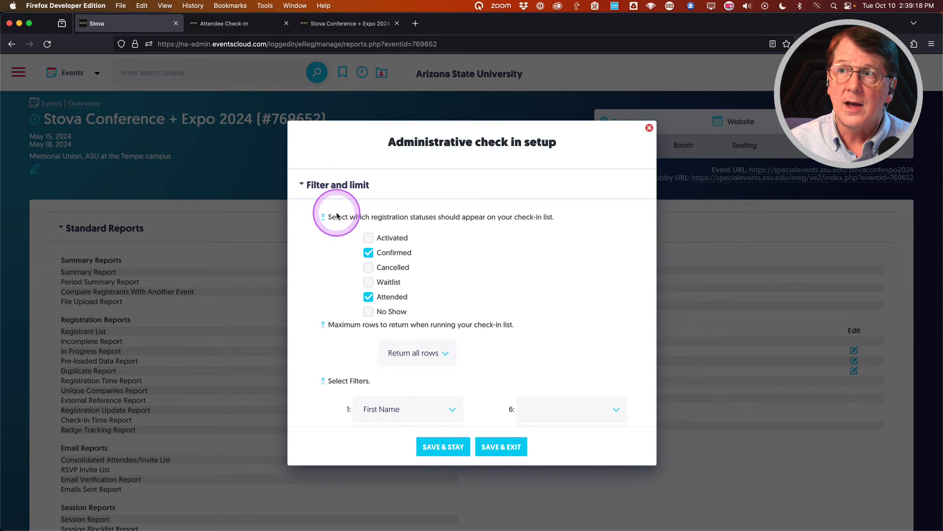
pyautogui.scroll(-4, 326, 261)
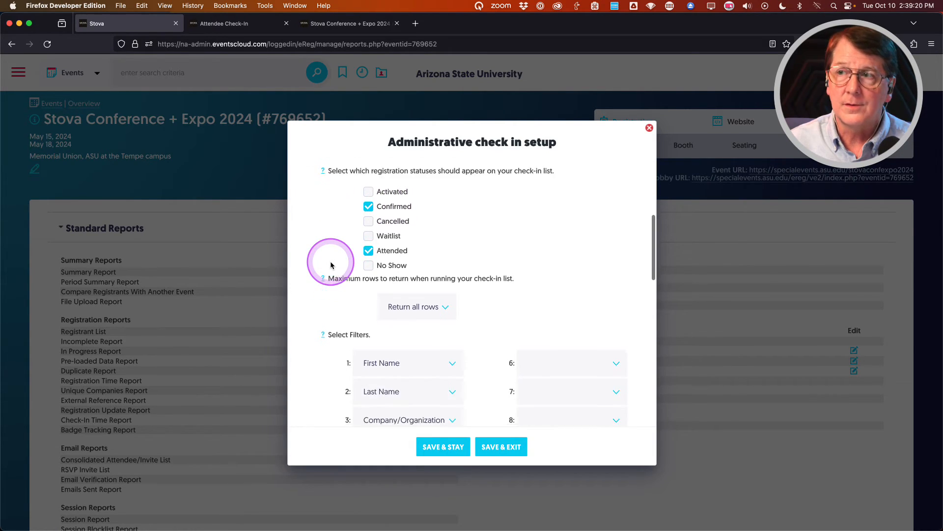
pyautogui.scroll(-1, 318, 272)
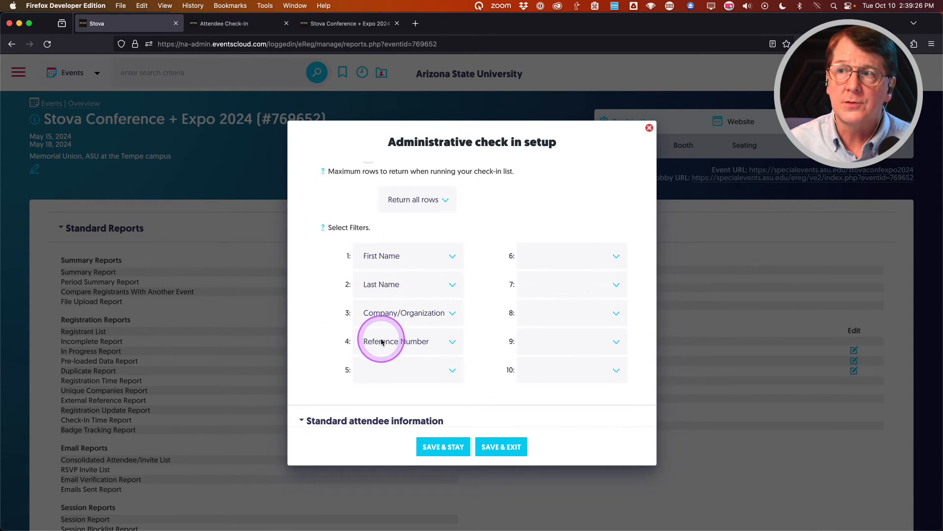
pyautogui.click(438, 370)
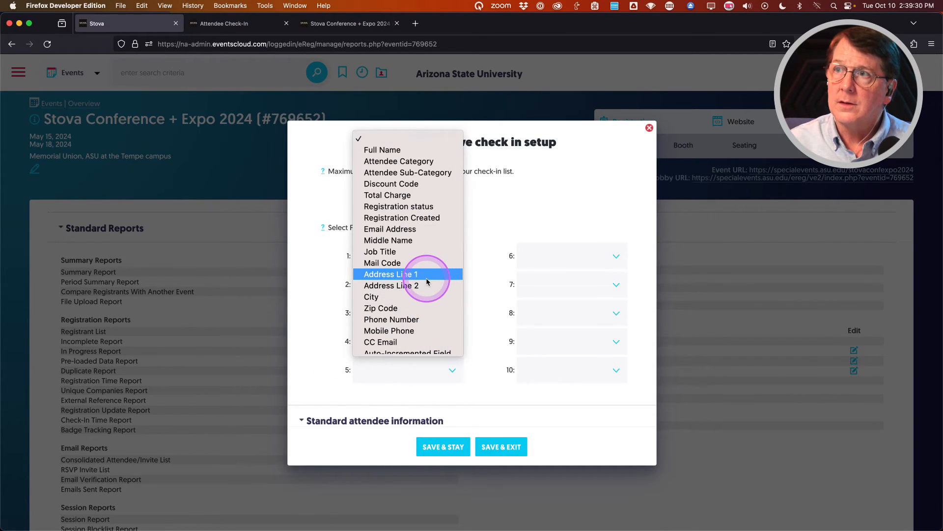
pyautogui.scroll(-1, 426, 278)
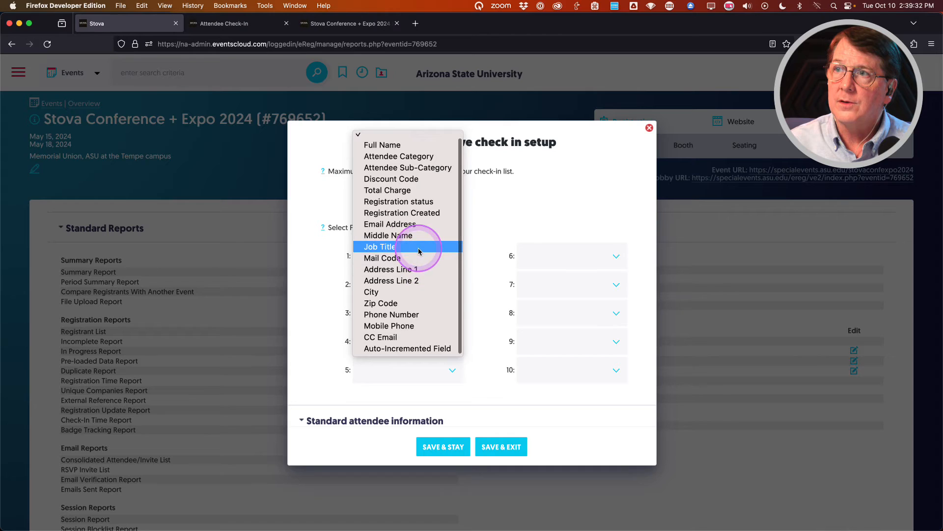
pyautogui.click(406, 229)
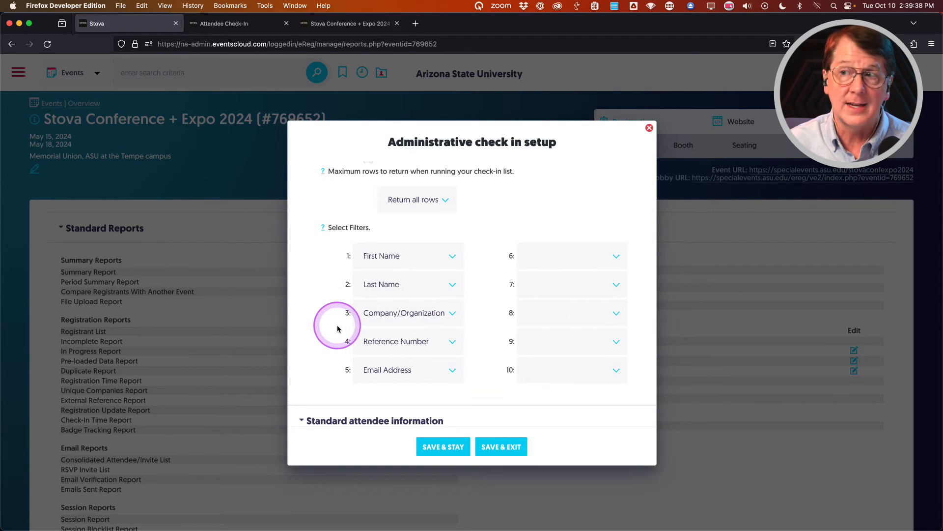
# Review the attendee information options, with only Full Name checked, and save & exit the setup.
pyautogui.scroll(-2, 324, 328)
pyautogui.scroll(-3, 325, 328)
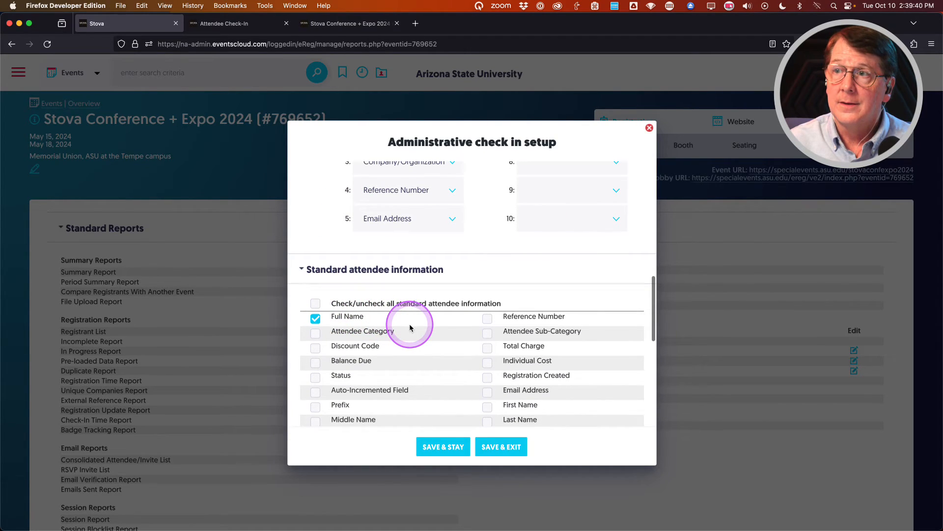
pyautogui.scroll(-4, 409, 327)
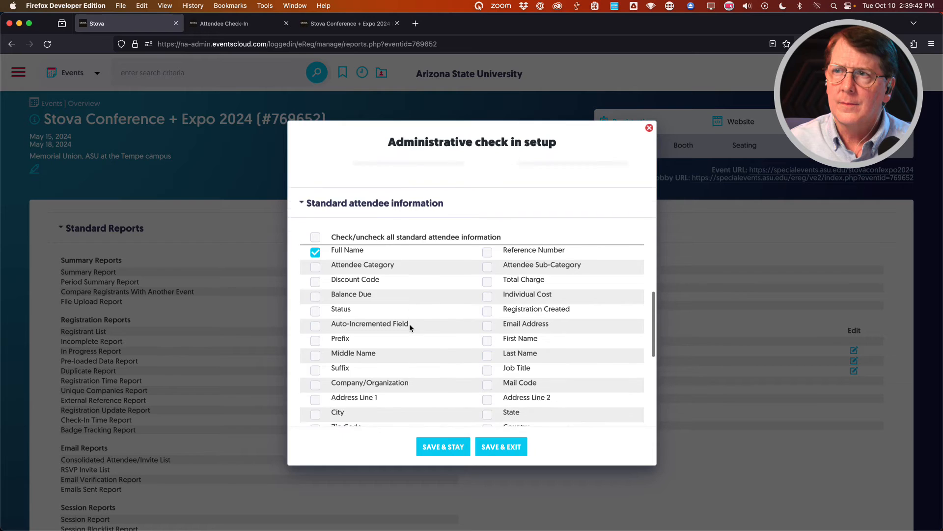
pyautogui.scroll(-6, 409, 327)
pyautogui.click(410, 328)
pyautogui.scroll(10, 408, 324)
pyautogui.click(427, 338)
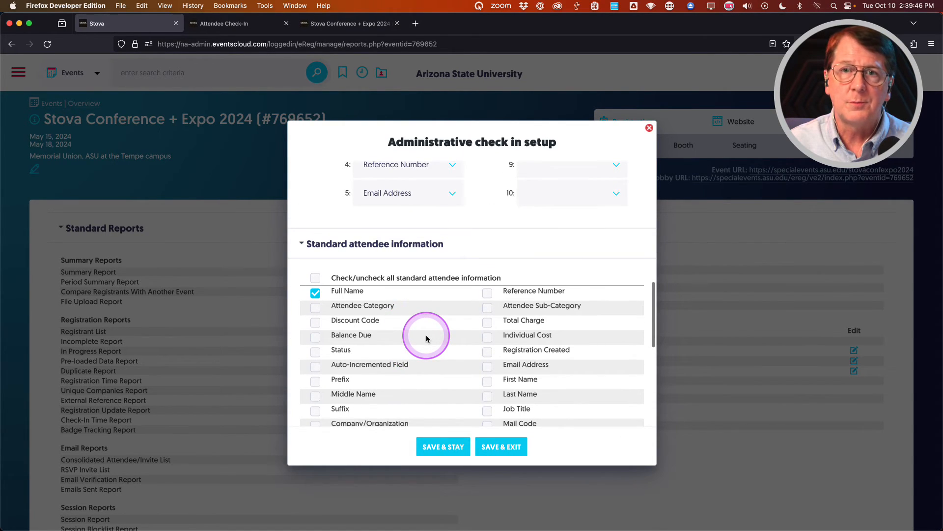
pyautogui.scroll(-10, 427, 338)
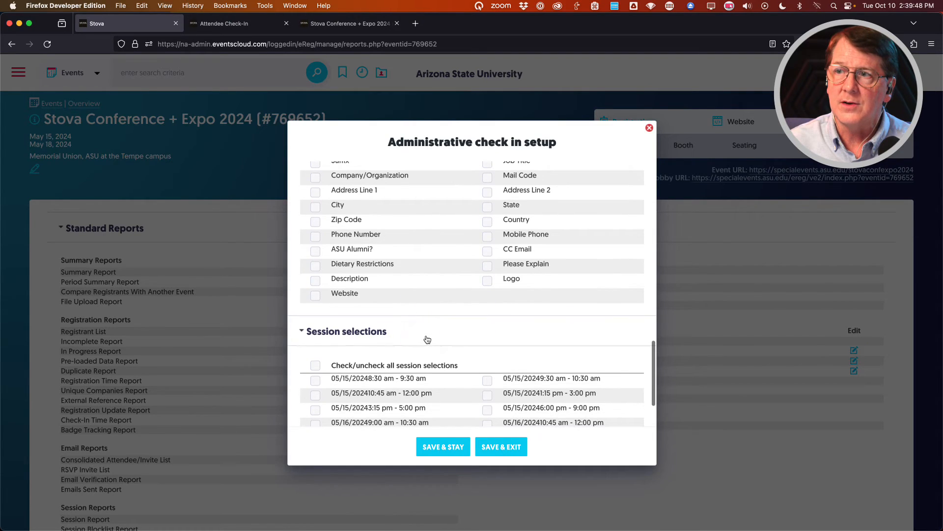
pyautogui.scroll(-5, 427, 339)
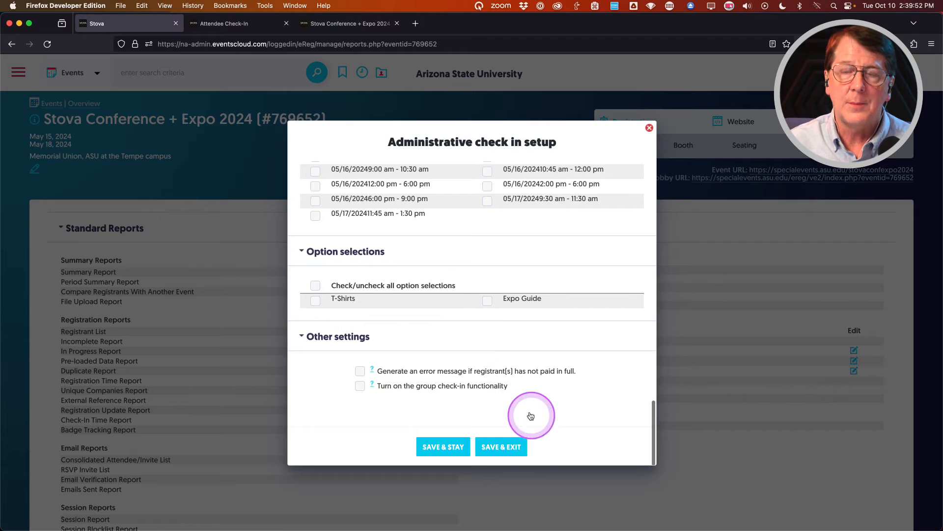
pyautogui.click(501, 447)
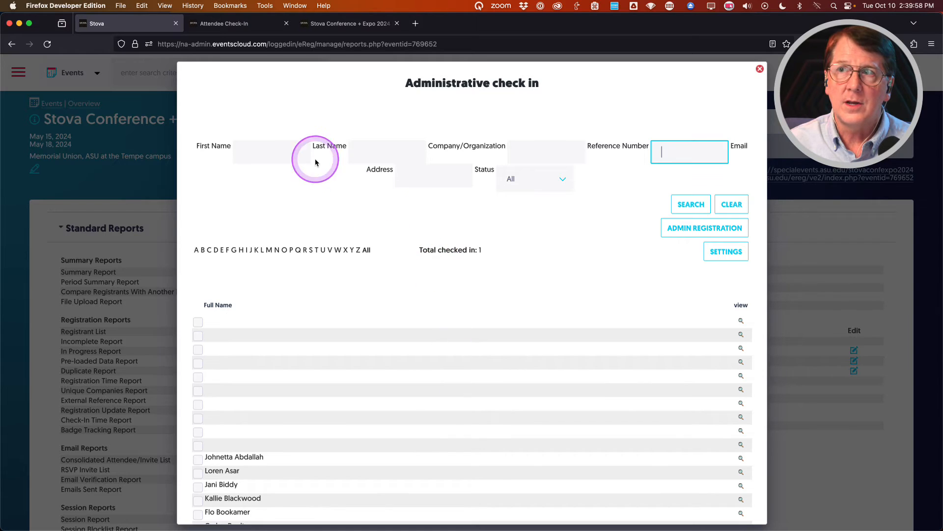
# Filter to letter G, check in the first attendee, and cancel the nametag print.
pyautogui.click(448, 175)
pyautogui.click(234, 251)
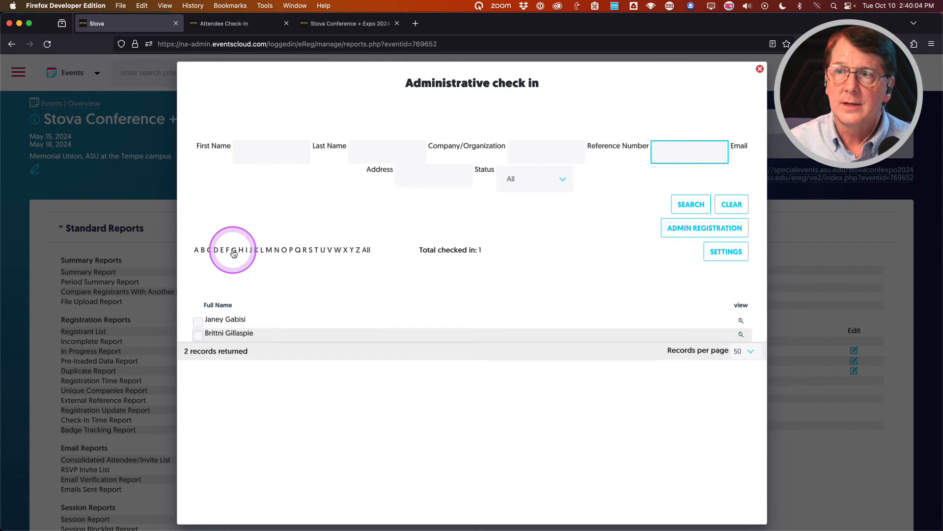
pyautogui.click(199, 324)
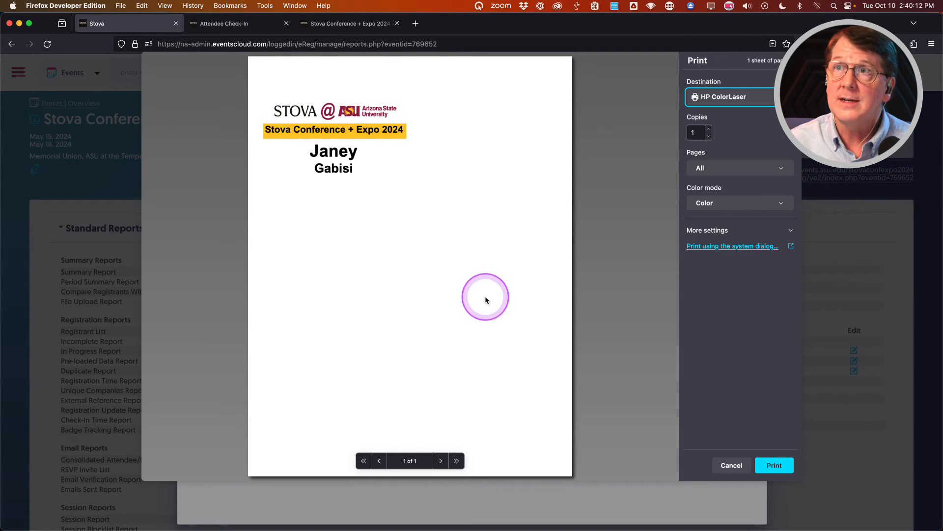
pyautogui.click(713, 467)
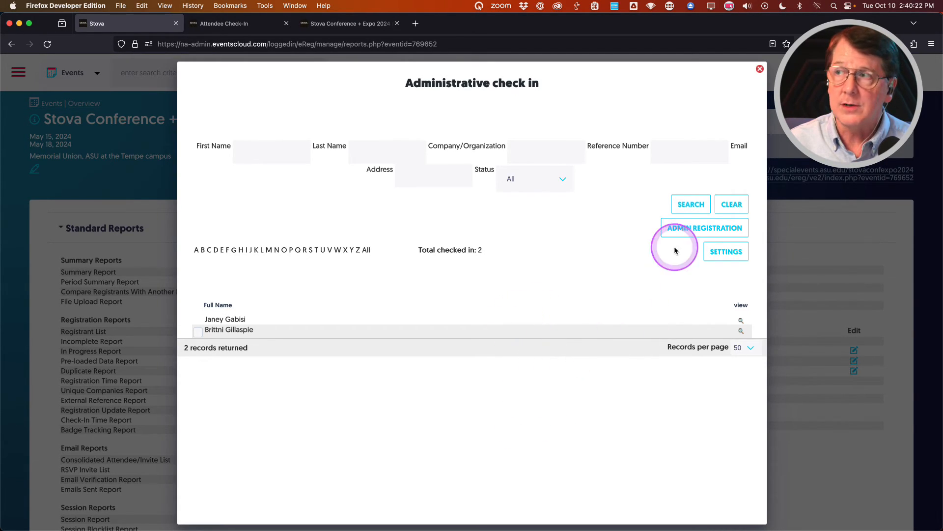
pyautogui.click(683, 228)
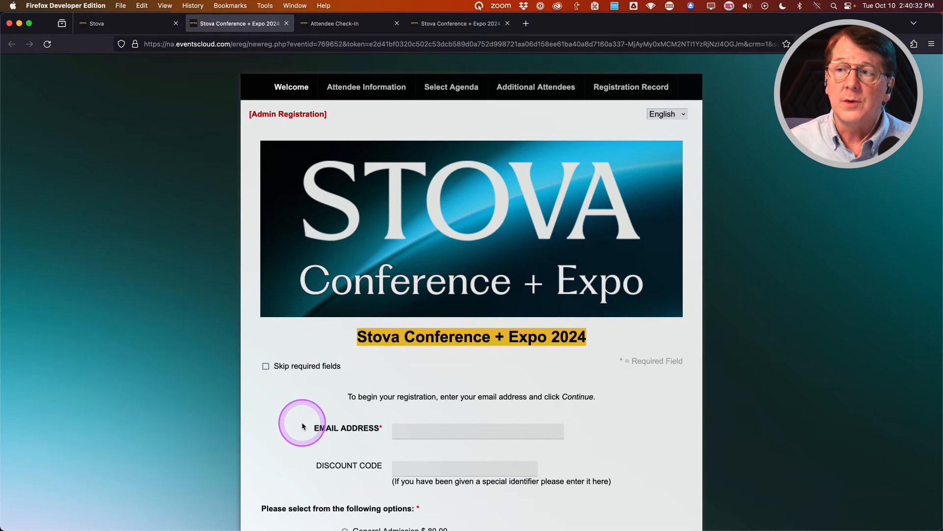
pyautogui.click(286, 23)
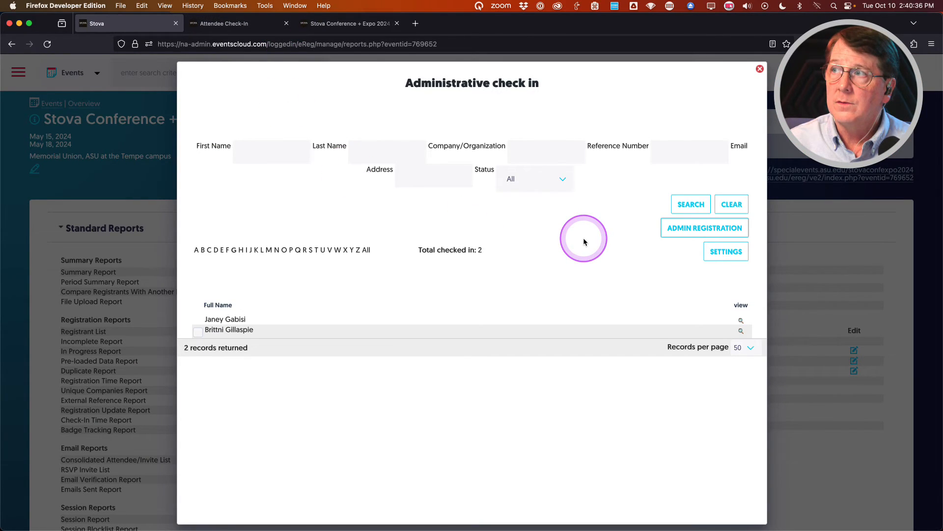
# Clear the list and search by an attendee's first name, leaving one matching record.
pyautogui.click(728, 204)
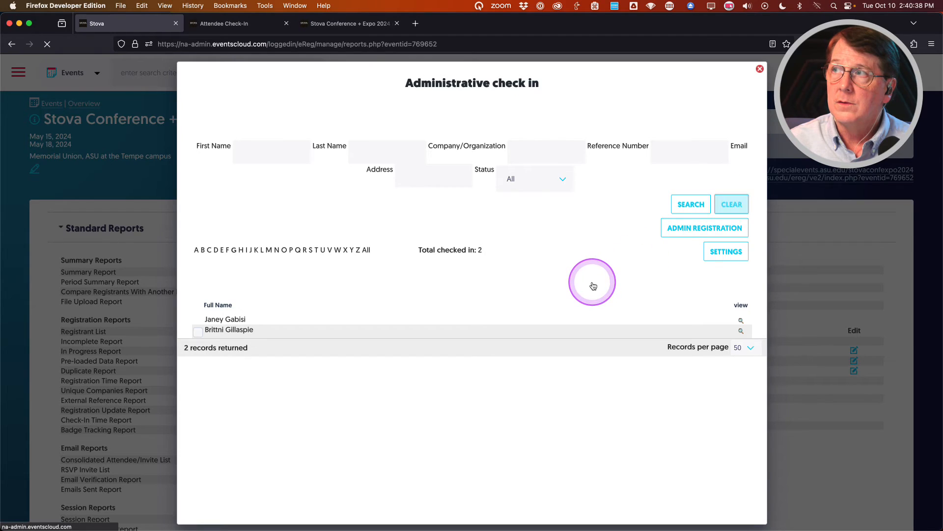
pyautogui.click(265, 151)
pyautogui.scroll(-10, 274, 178)
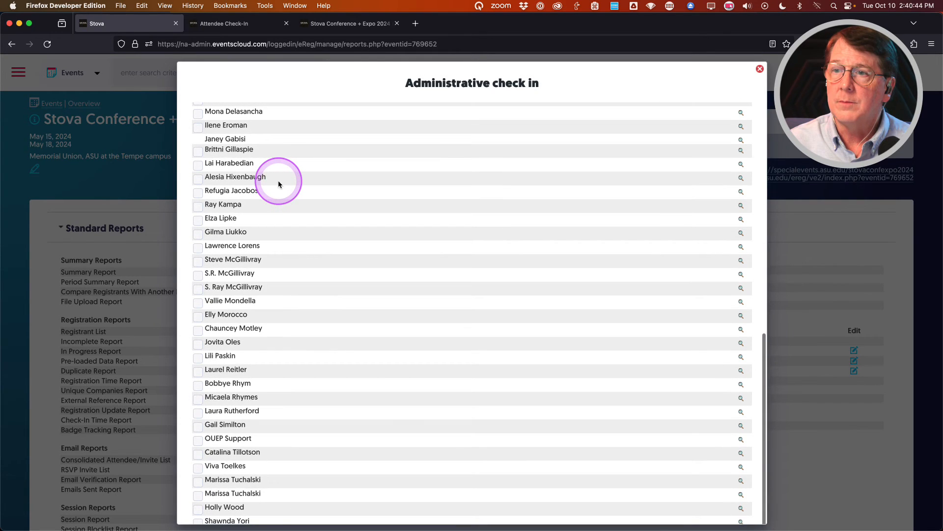
pyautogui.scroll(10, 275, 182)
pyautogui.click(263, 150)
pyautogui.write('gail')
pyautogui.click(690, 204)
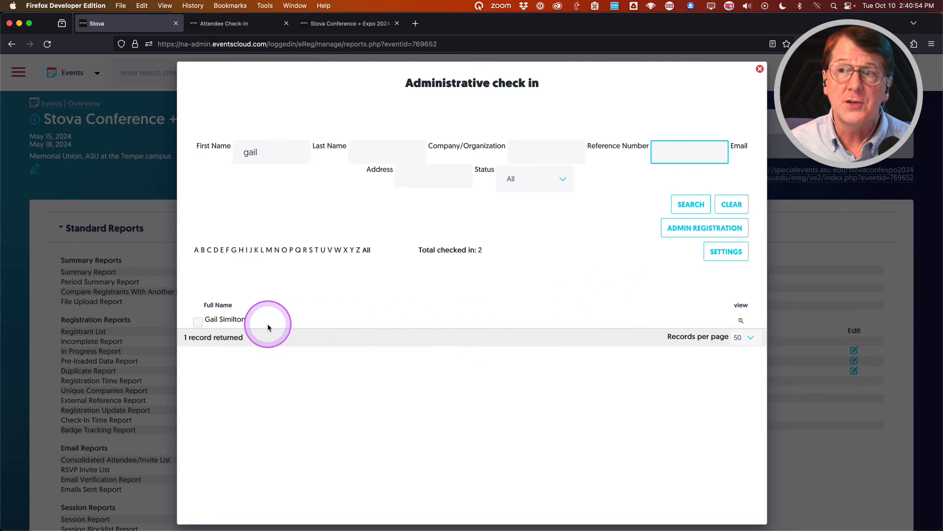
# Review the found attendee's details, including a $400.00 balance, then clear the search.
pyautogui.click(741, 321)
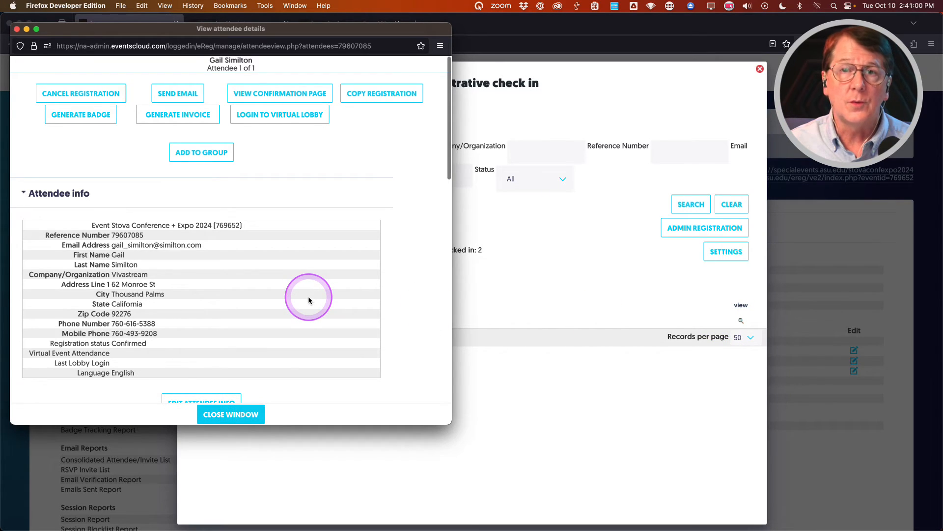
pyautogui.scroll(-15, 308, 300)
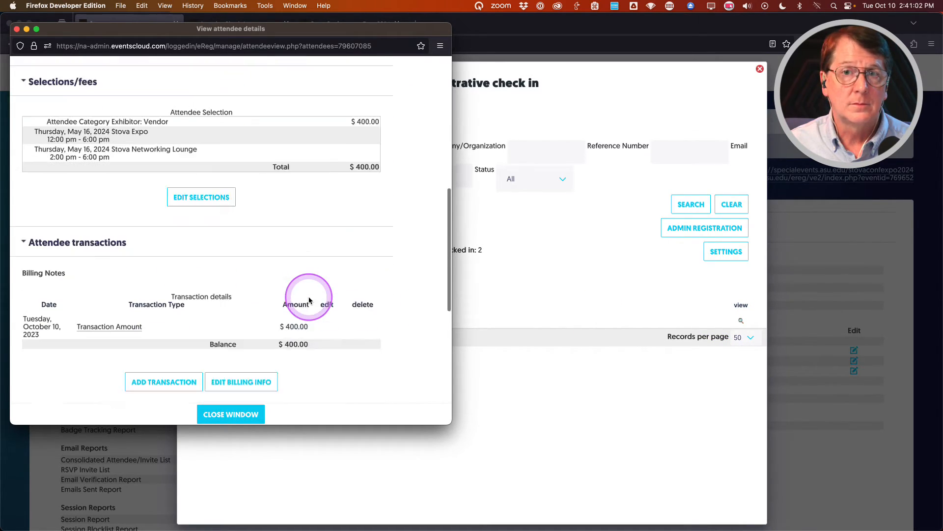
pyautogui.scroll(-6, 309, 299)
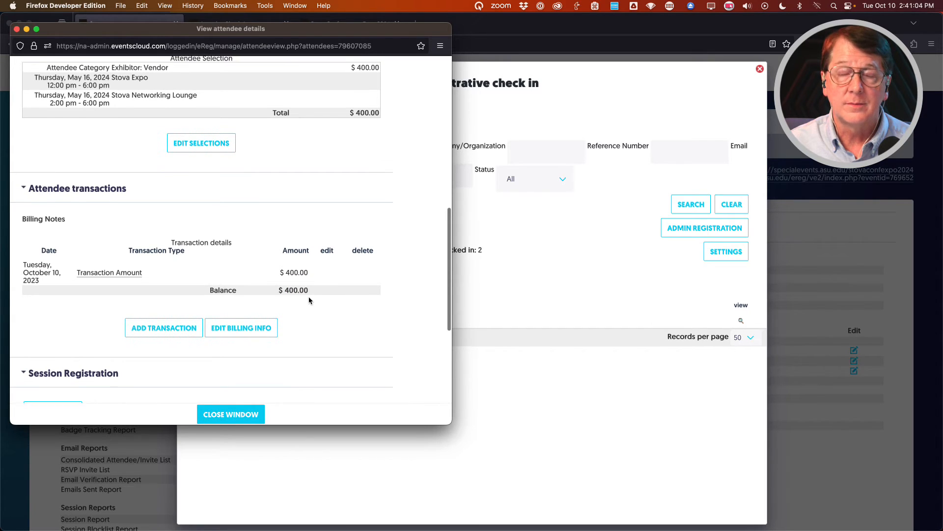
pyautogui.scroll(20, 309, 297)
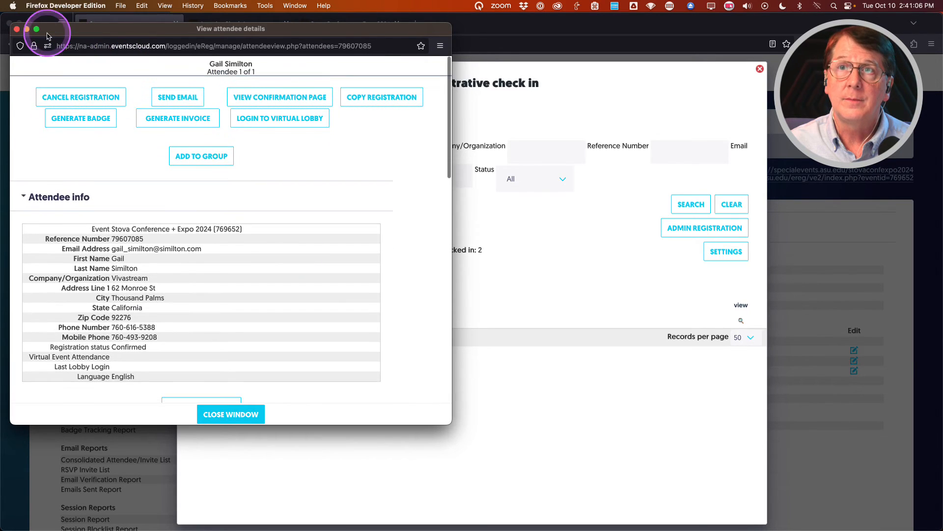
pyautogui.click(16, 29)
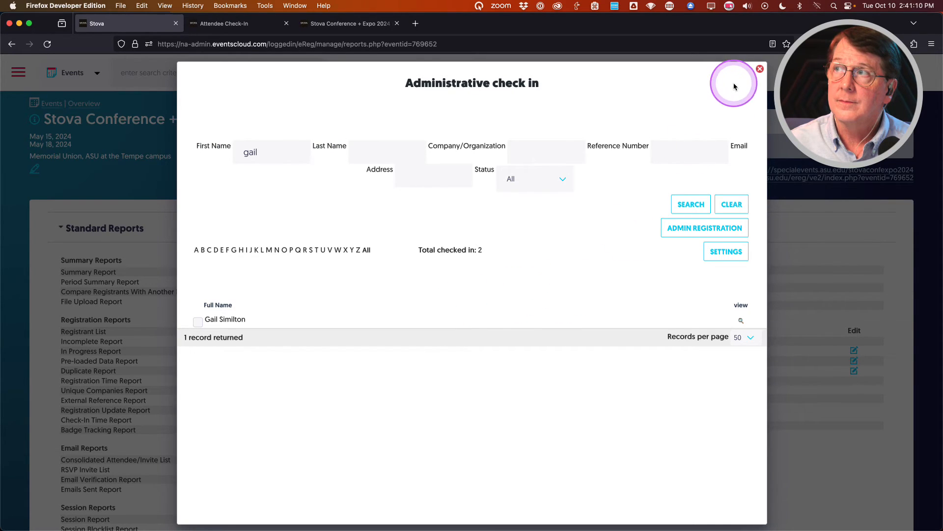
pyautogui.click(731, 204)
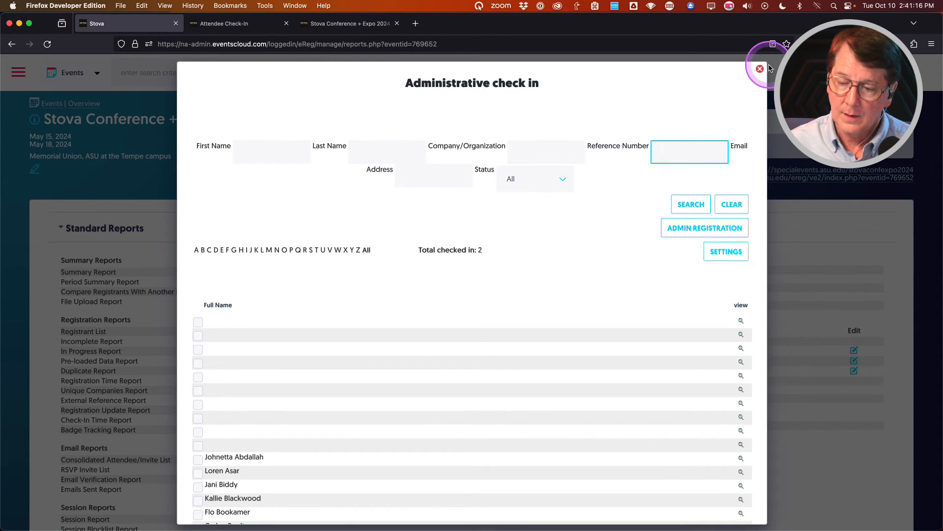
# Leave check-in and edit the Confirmation email under Registration Settings > Event Emails.
pyautogui.click(761, 69)
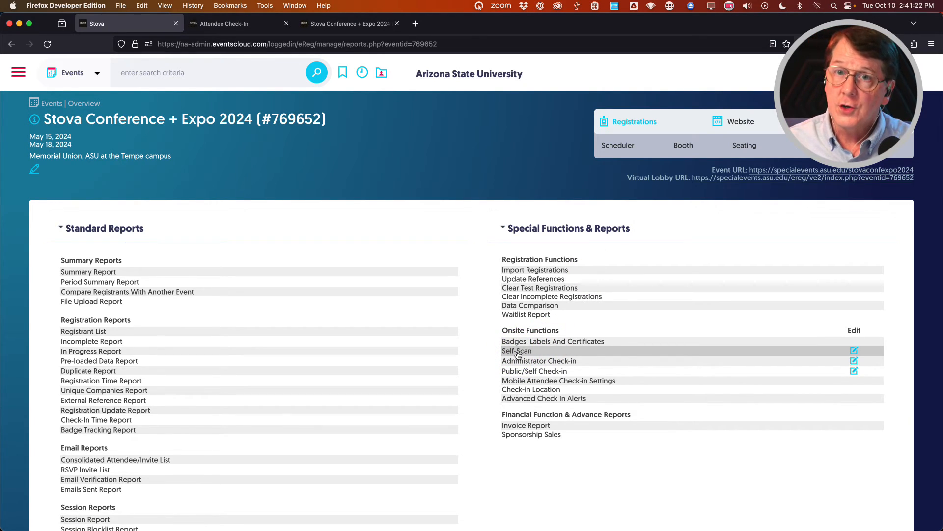
pyautogui.moveTo(611, 121)
pyautogui.click(617, 147)
pyautogui.click(121, 247)
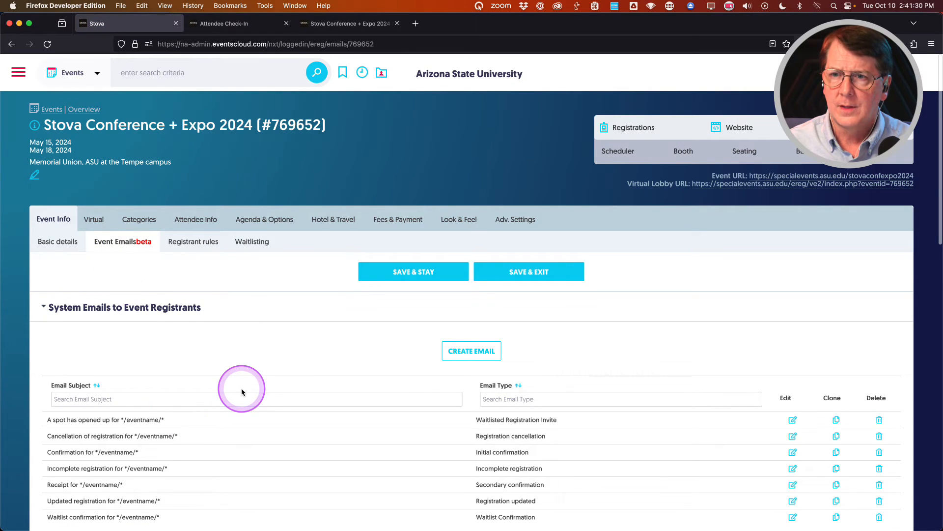
pyautogui.scroll(-5, 242, 391)
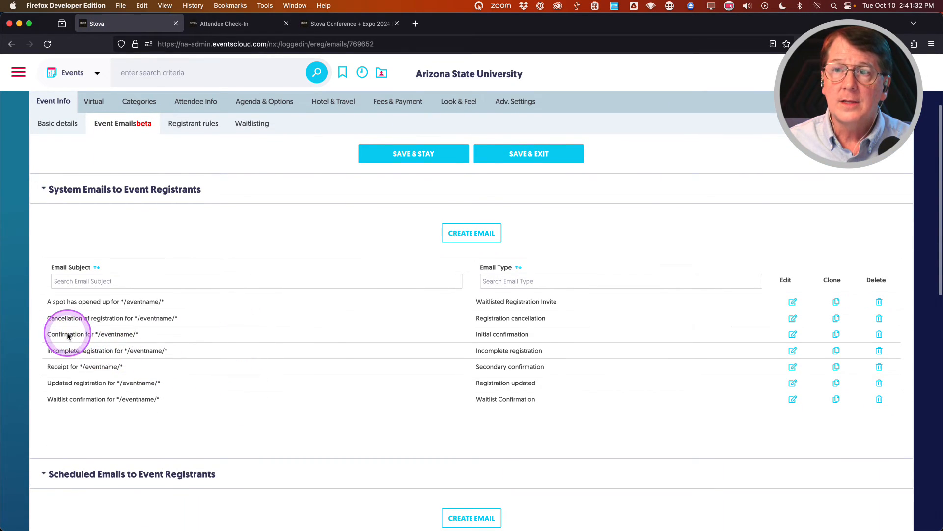
pyautogui.click(793, 334)
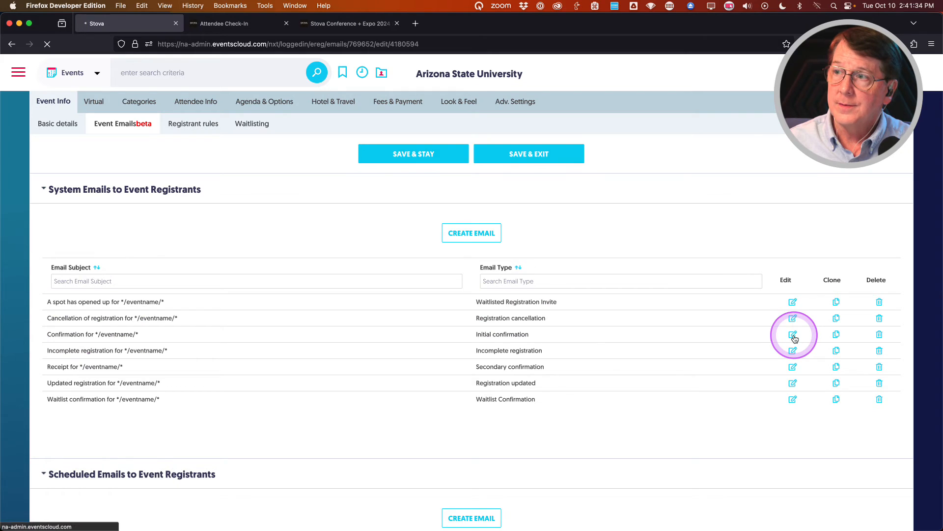
# Add 'Bring this email for faster check-in.' before the Ornare paragraph, with an empty line below.
pyautogui.scroll(-20, 245, 375)
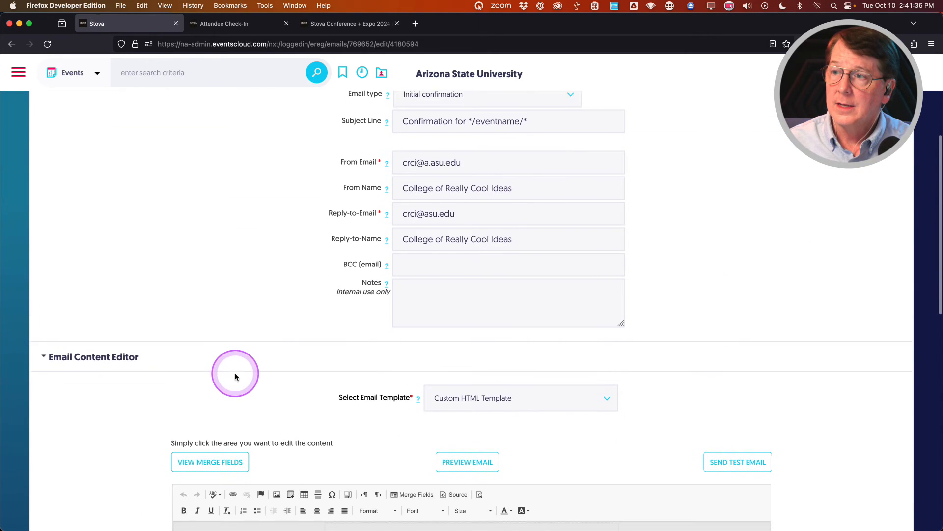
pyautogui.scroll(-5, 449, 315)
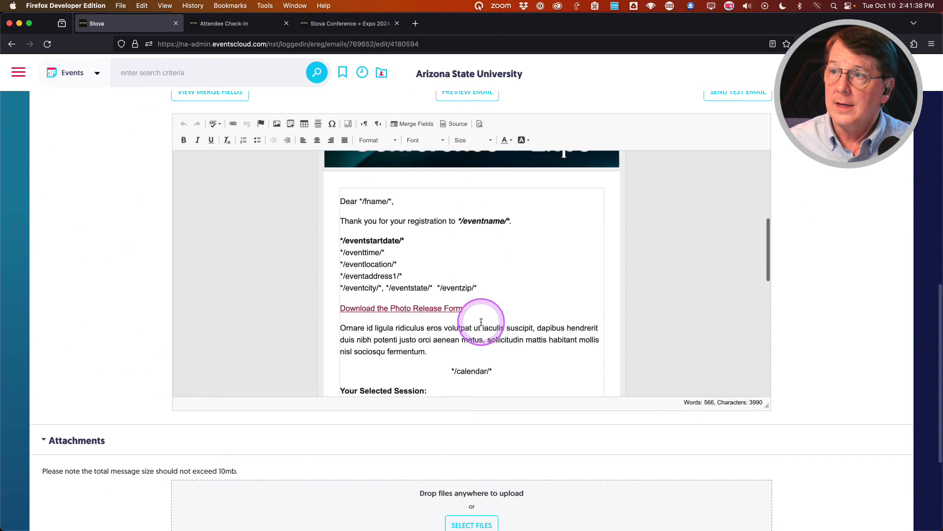
pyautogui.scroll(-2, 457, 346)
pyautogui.scroll(3, 457, 345)
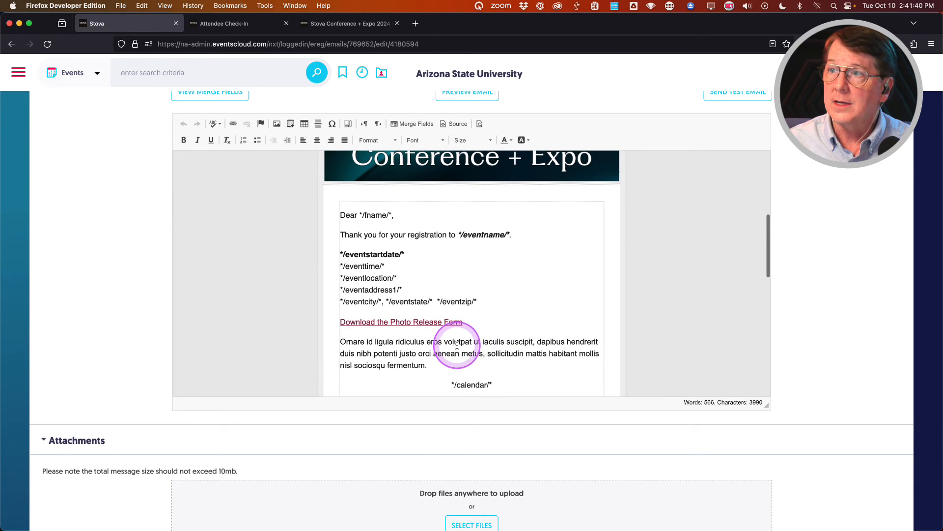
pyautogui.click(340, 343)
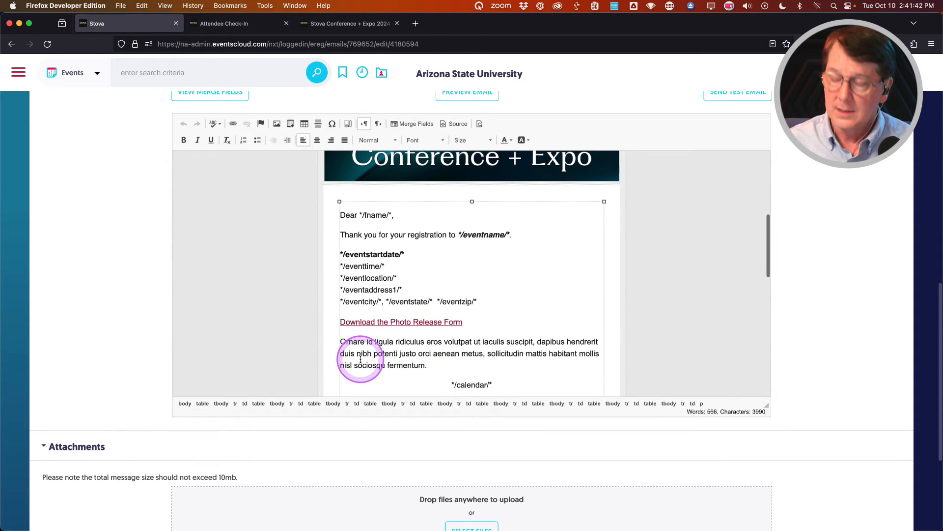
pyautogui.write('Bring this email')
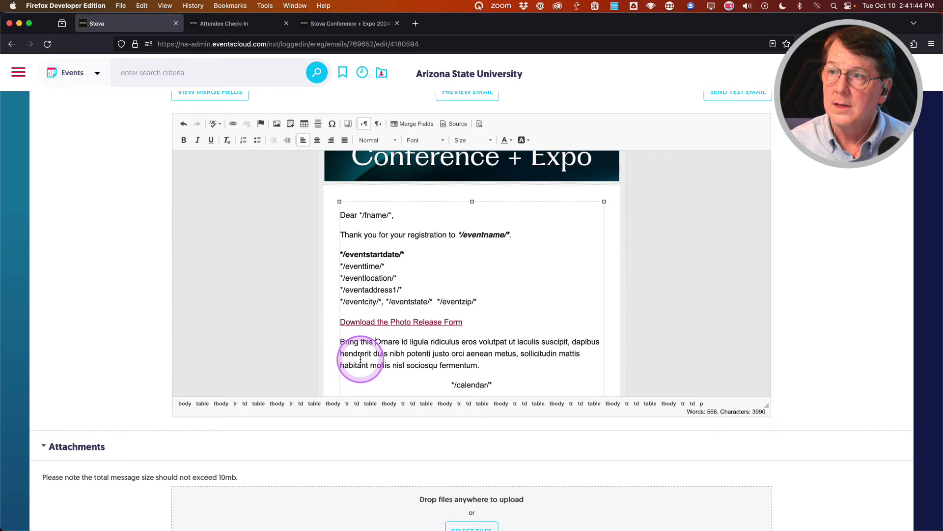
pyautogui.write(' for')
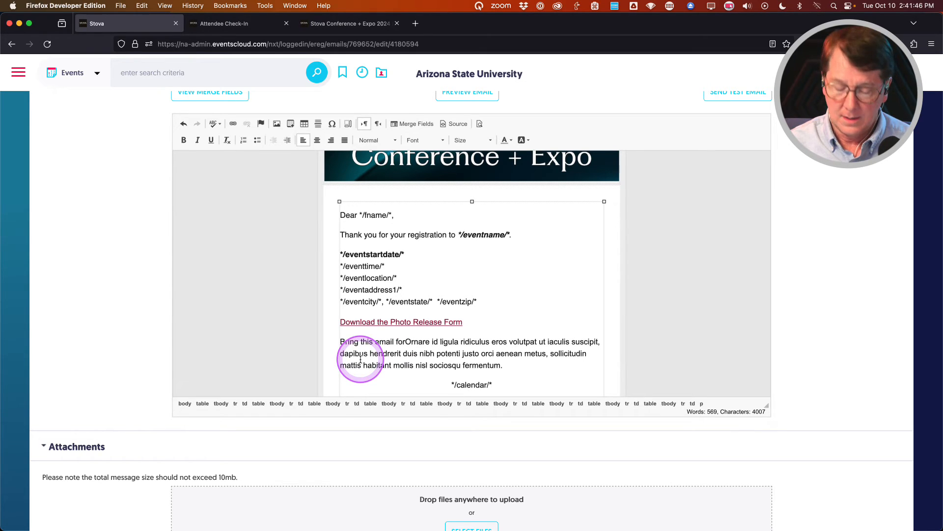
pyautogui.write(' faster check')
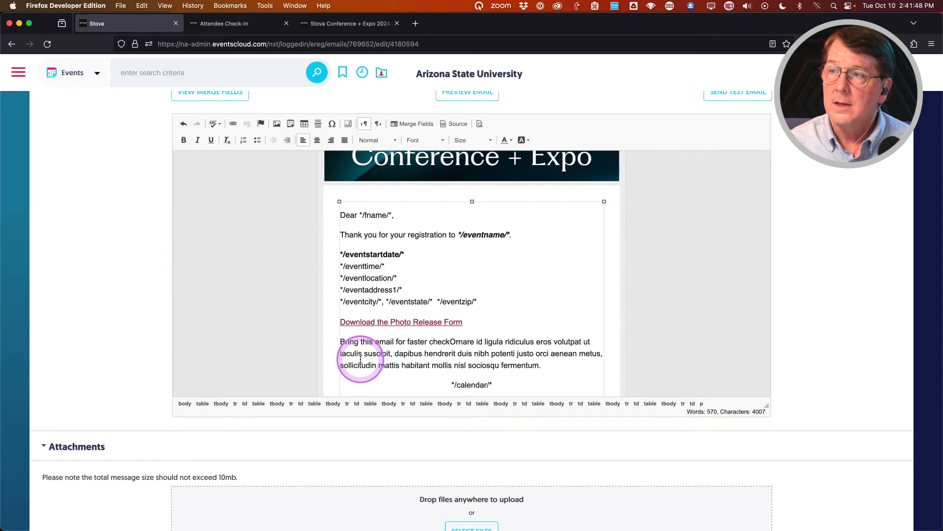
pyautogui.write('-in.')
pyautogui.press('Return')
pyautogui.press('Return')
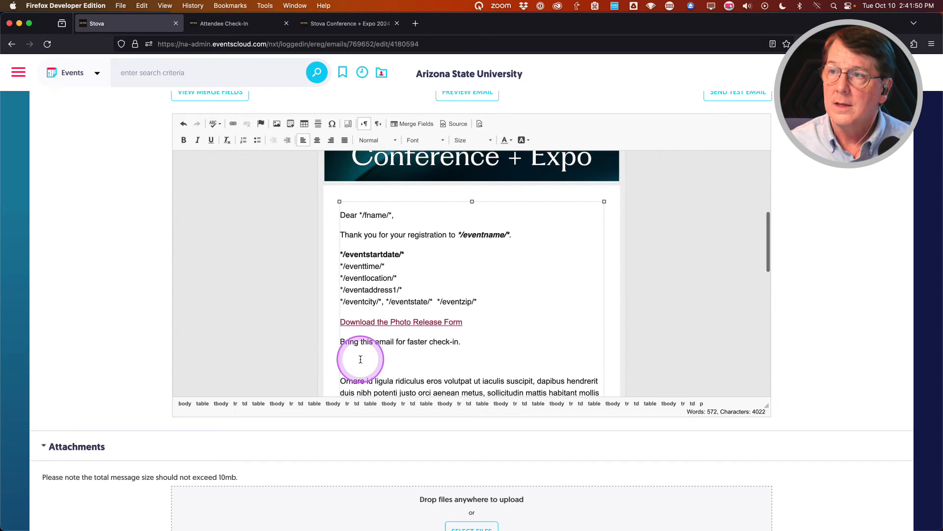
pyautogui.click(363, 359)
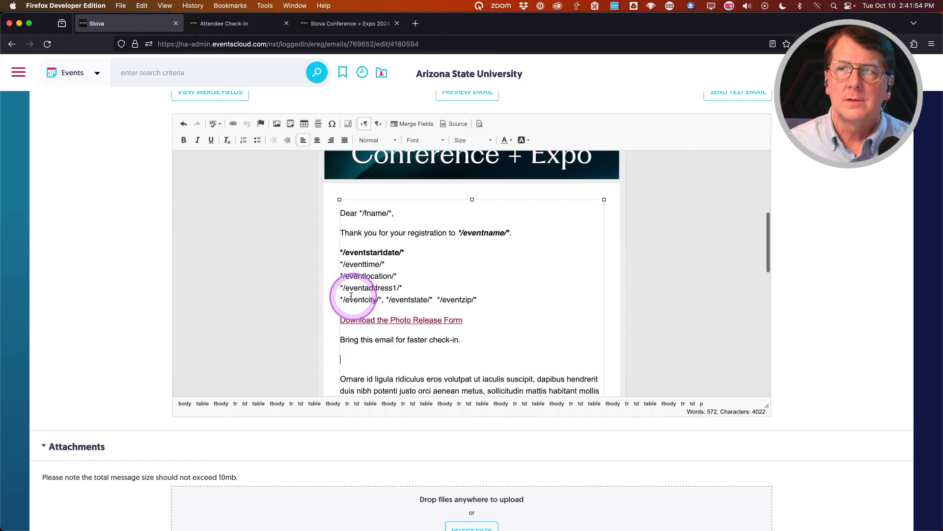
pyautogui.scroll(2, 133, 285)
# Search the merge fields for 'barco', copy */barcode/*, and return to the empty line.
pyautogui.click(211, 157)
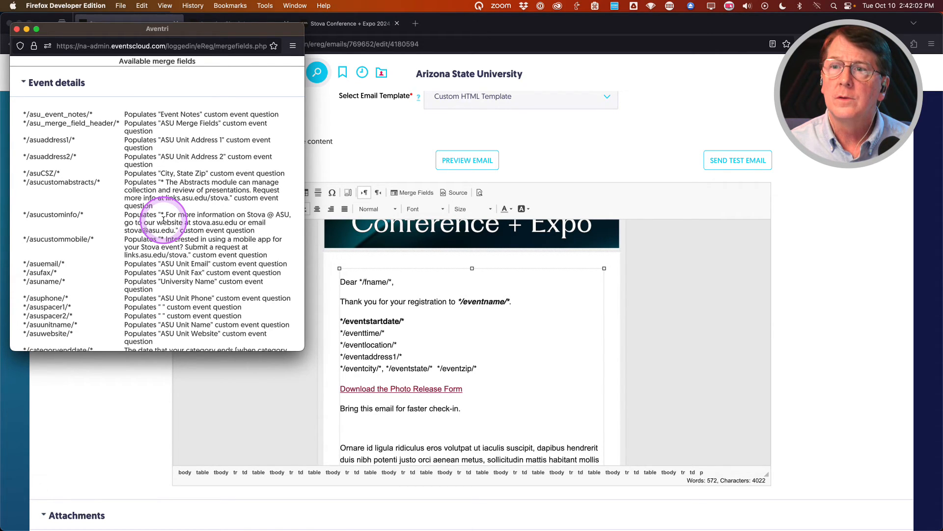
pyautogui.press('super+f')
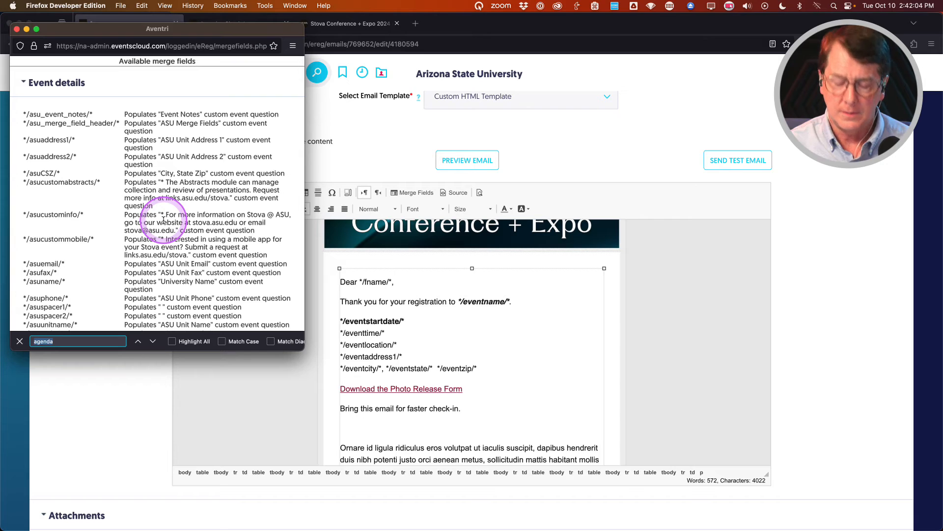
pyautogui.write('barcod')
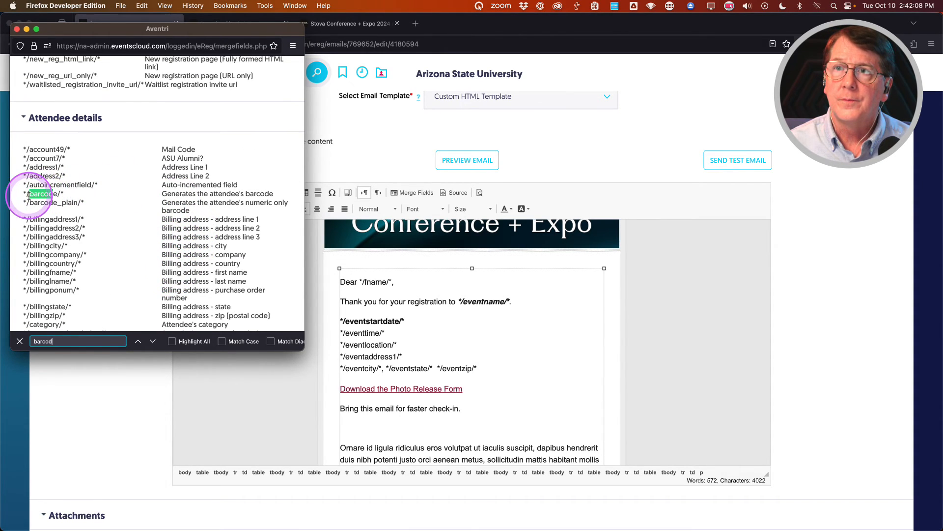
pyautogui.moveTo(23, 195); pyautogui.dragTo(58, 196)
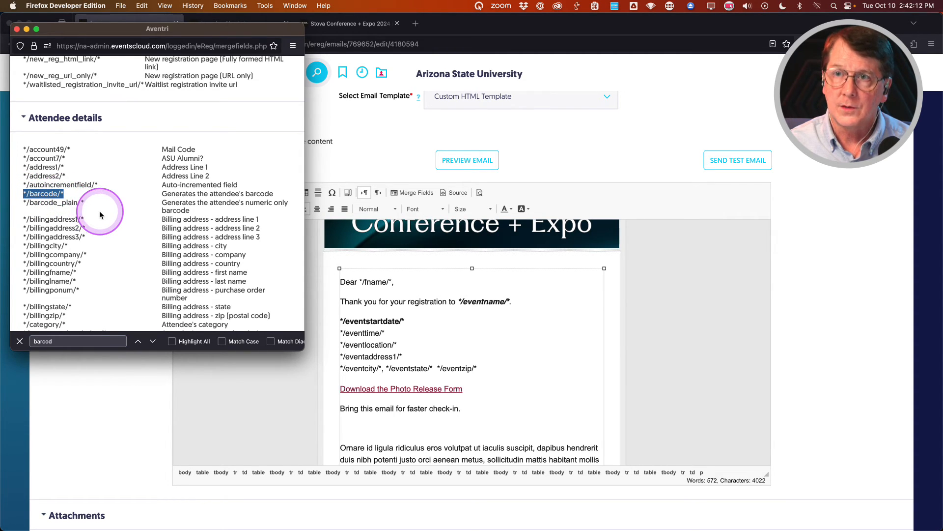
pyautogui.click(17, 30)
pyautogui.click(360, 429)
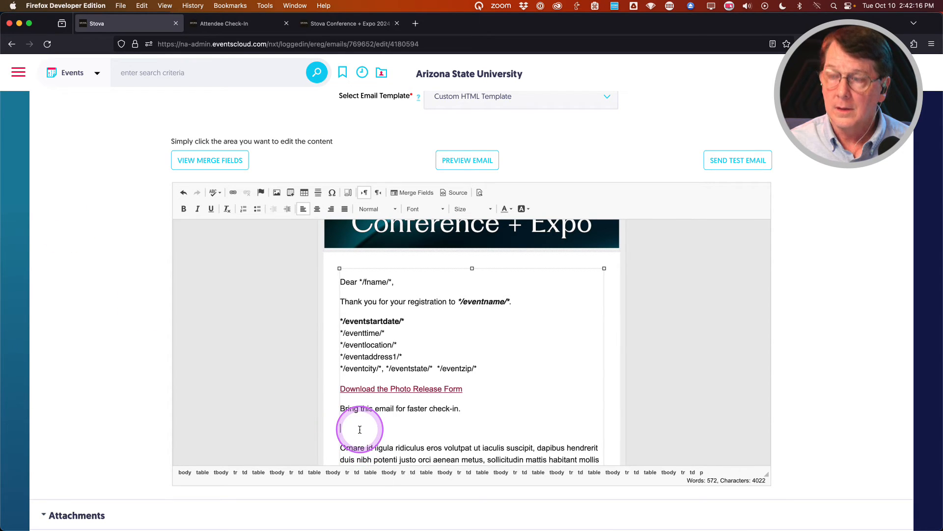
# Paste */barcode/* on the empty line and centre-align it.
pyautogui.write('*/barcode/*')
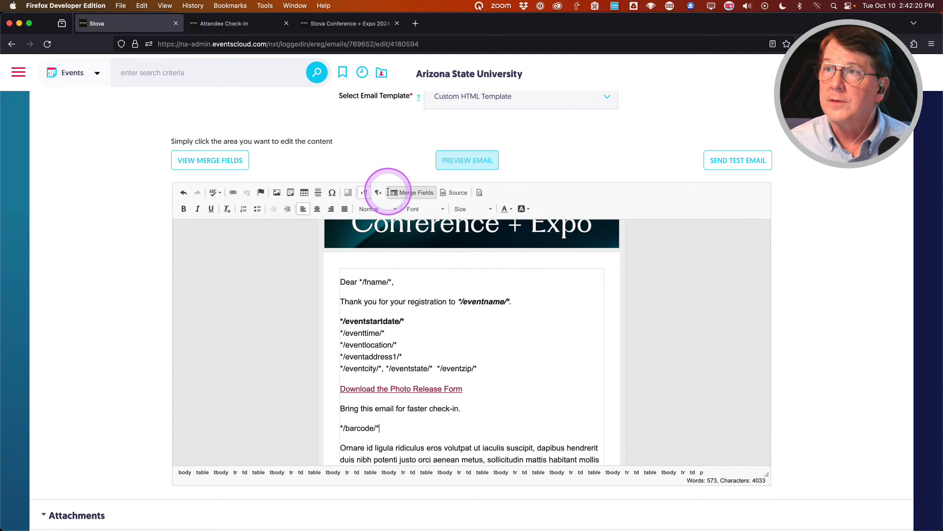
pyautogui.click(317, 209)
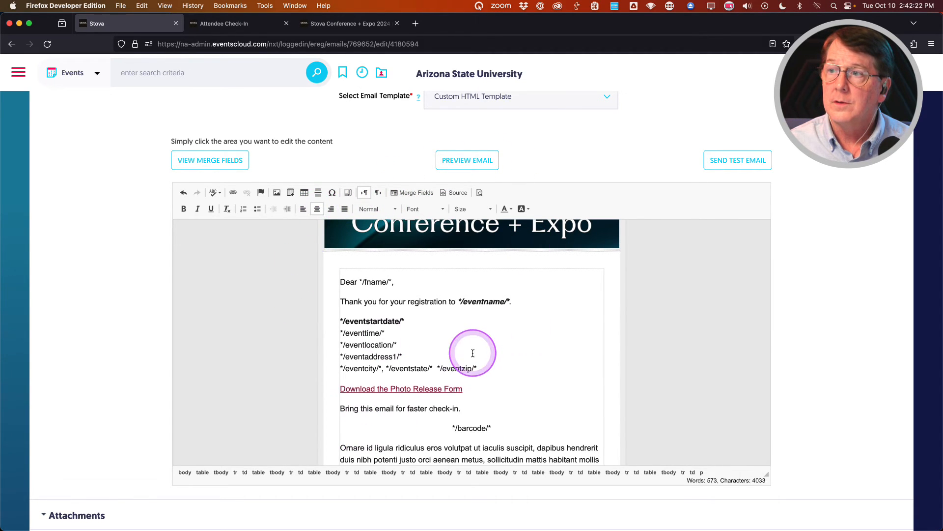
pyautogui.scroll(-1, 472, 352)
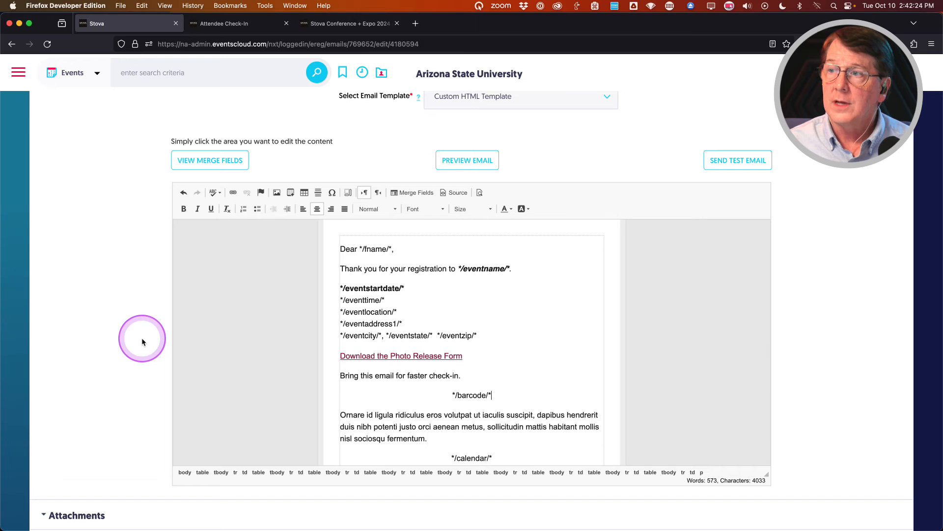
pyautogui.scroll(-2, 140, 337)
pyautogui.scroll(6, 140, 337)
# Save and exit the confirmation email.
pyautogui.scroll(-4, 140, 337)
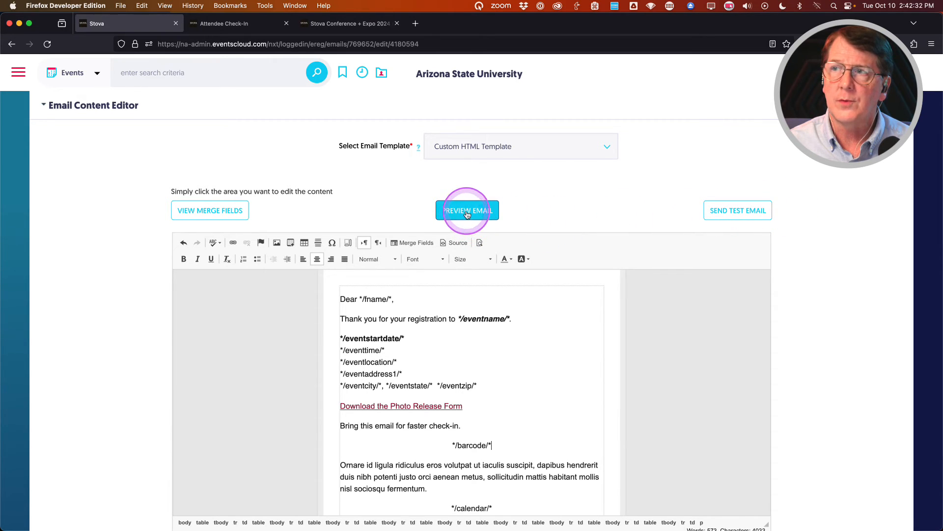
pyautogui.scroll(1, 76, 377)
pyautogui.scroll(10, 76, 376)
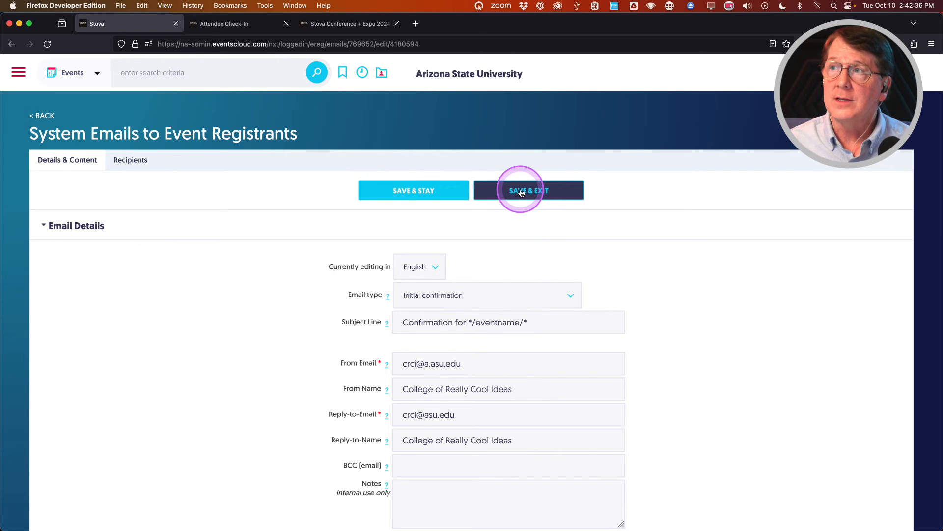
pyautogui.scroll(-6, 770, 388)
pyautogui.scroll(6, 769, 388)
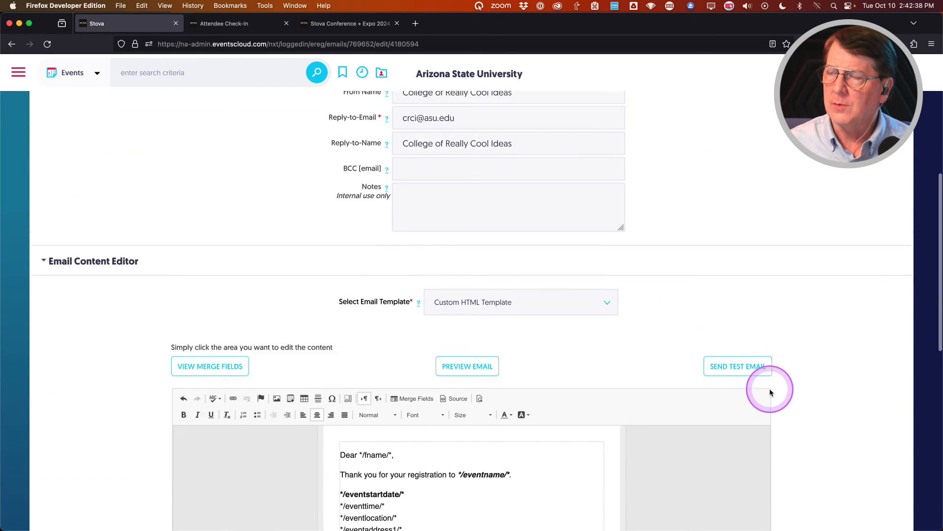
pyautogui.click(517, 191)
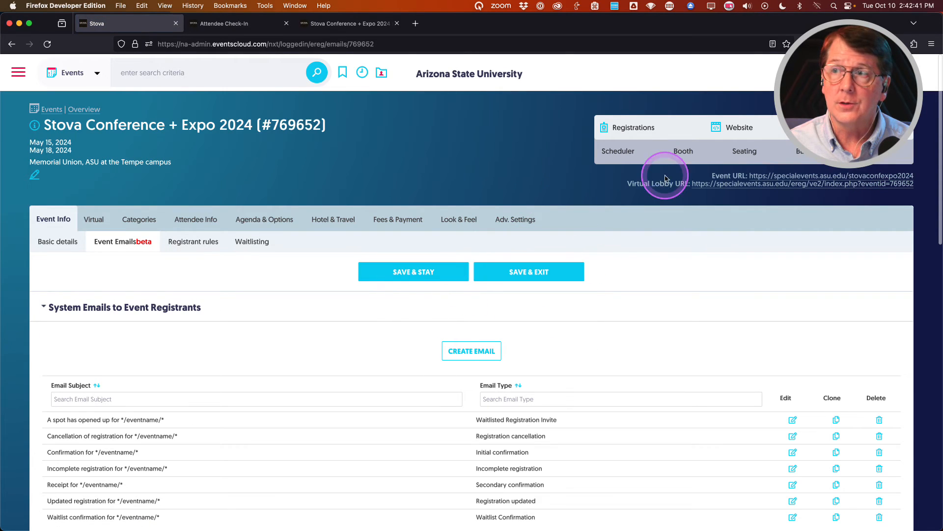
# Open an attendee from the Registrant List and compose their Initial confirmation email.
pyautogui.moveTo(634, 129)
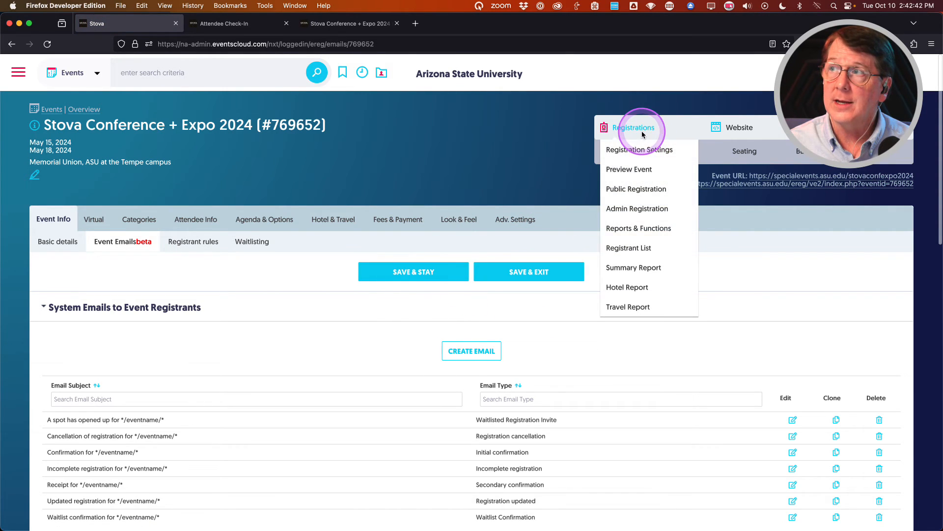
pyautogui.click(632, 247)
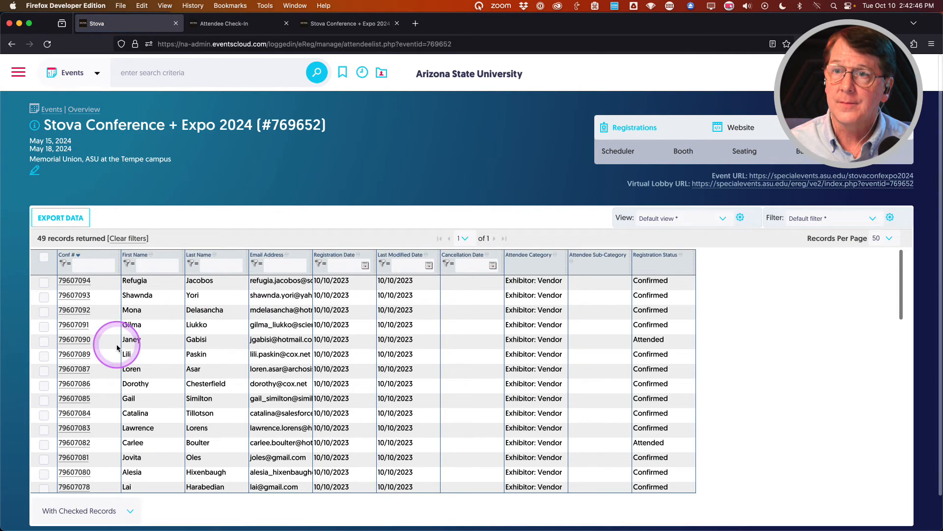
pyautogui.click(75, 325)
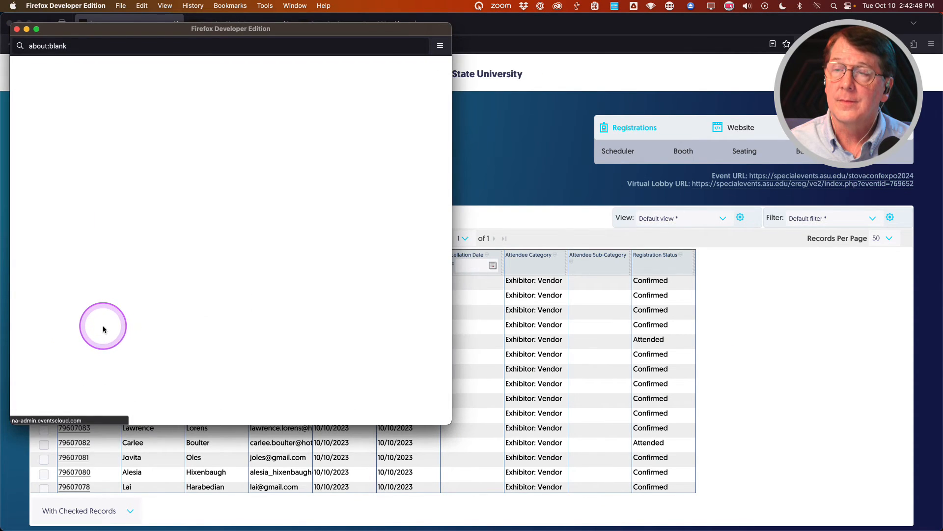
pyautogui.click(177, 86)
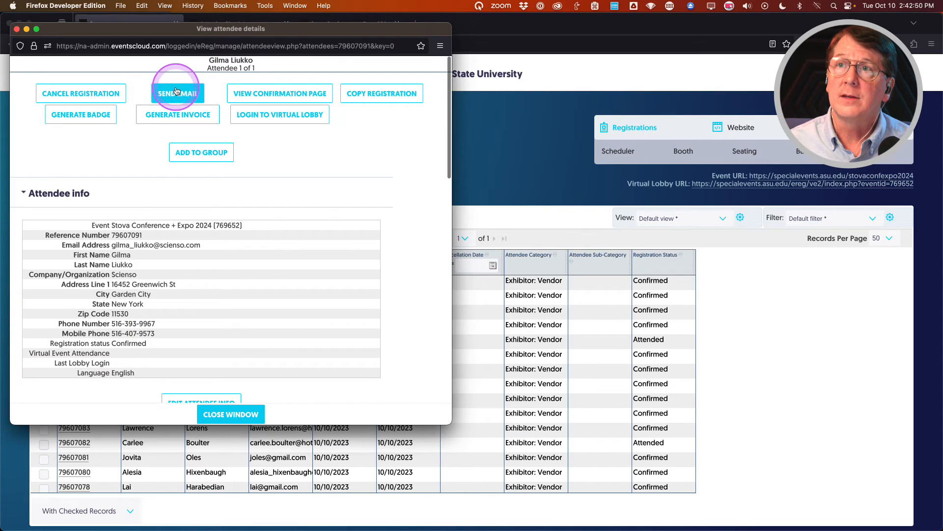
pyautogui.click(175, 90)
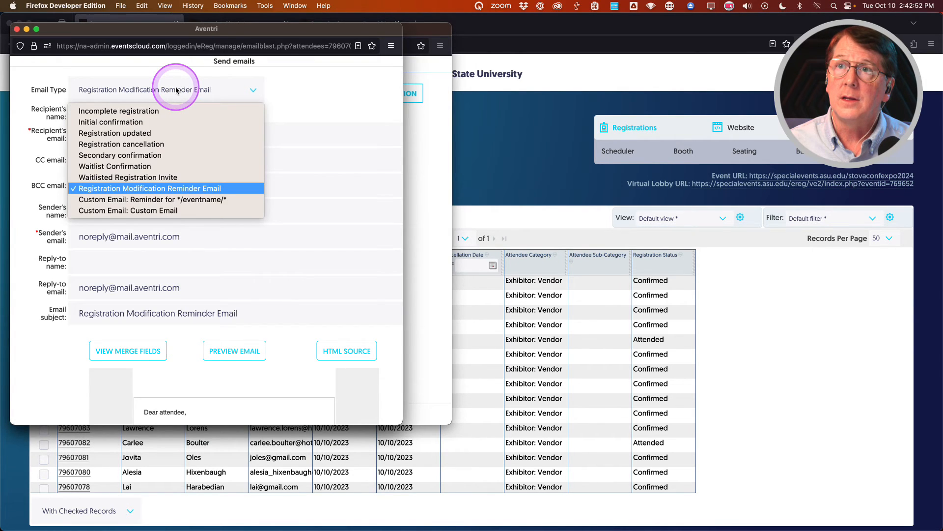
pyautogui.click(111, 122)
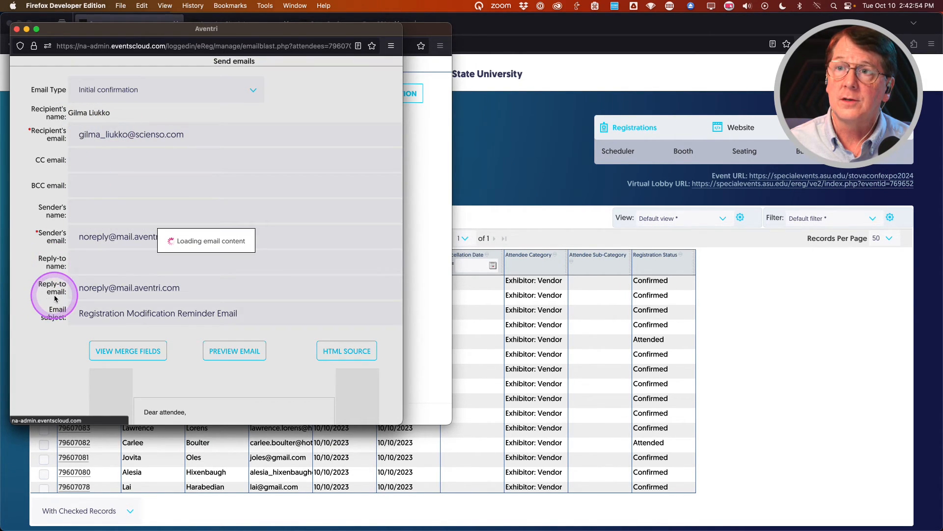
# Confirm the barcode renders as an image, then close both popup windows.
pyautogui.scroll(-4, 61, 294)
pyautogui.scroll(-3, 61, 294)
pyautogui.scroll(-6, 136, 275)
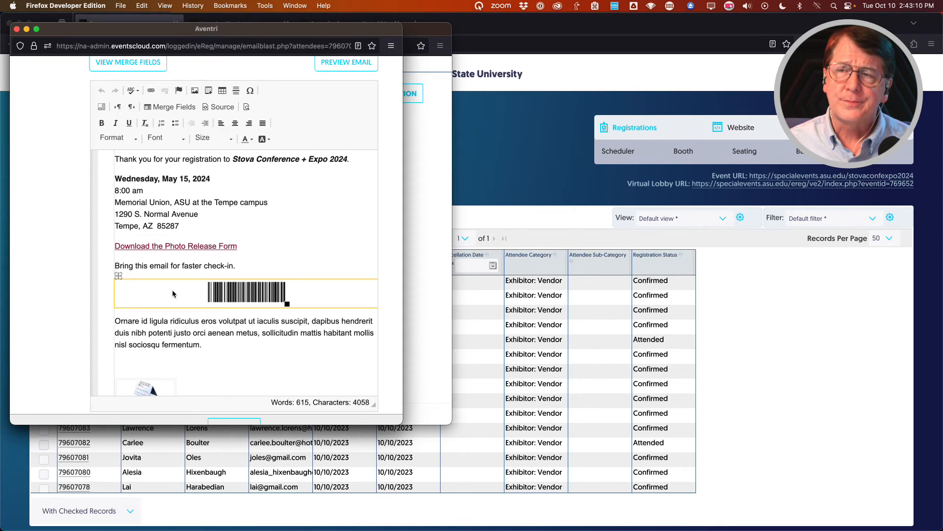
pyautogui.click(84, 243)
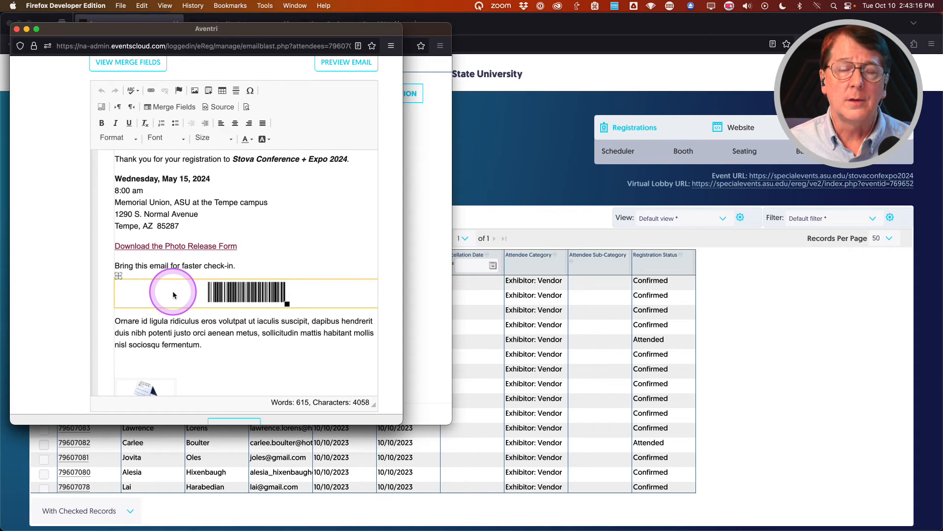
pyautogui.click(16, 30)
pyautogui.click(16, 30)
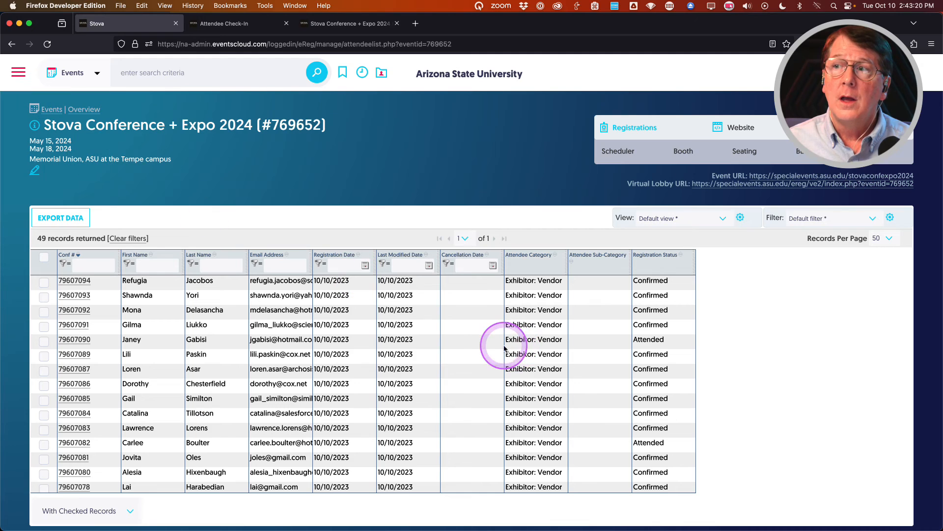
# Open Reports & Functions from the Registrations menu.
pyautogui.moveTo(617, 127)
pyautogui.click(632, 226)
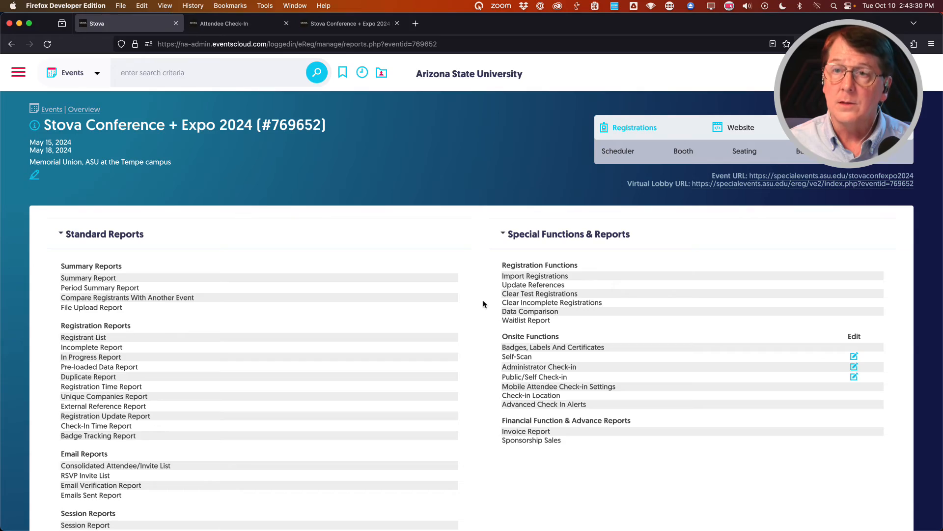
pyautogui.click(488, 298)
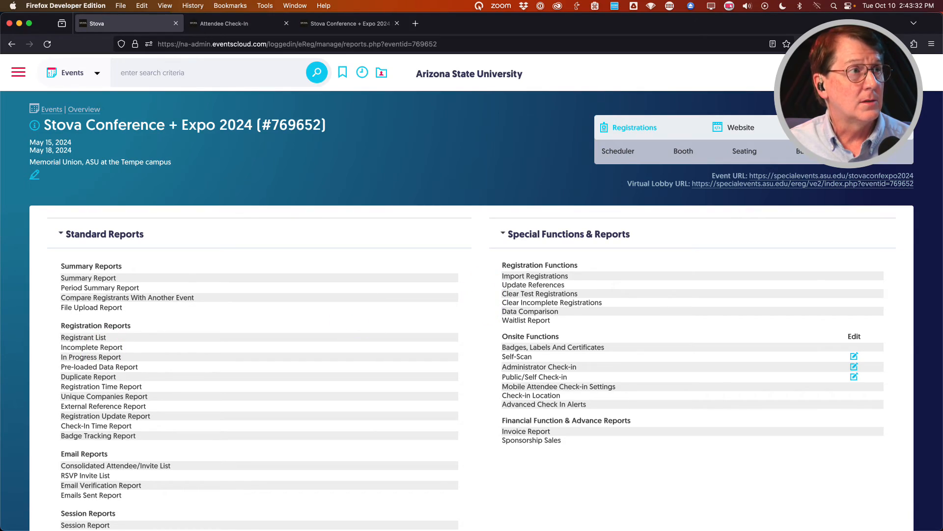